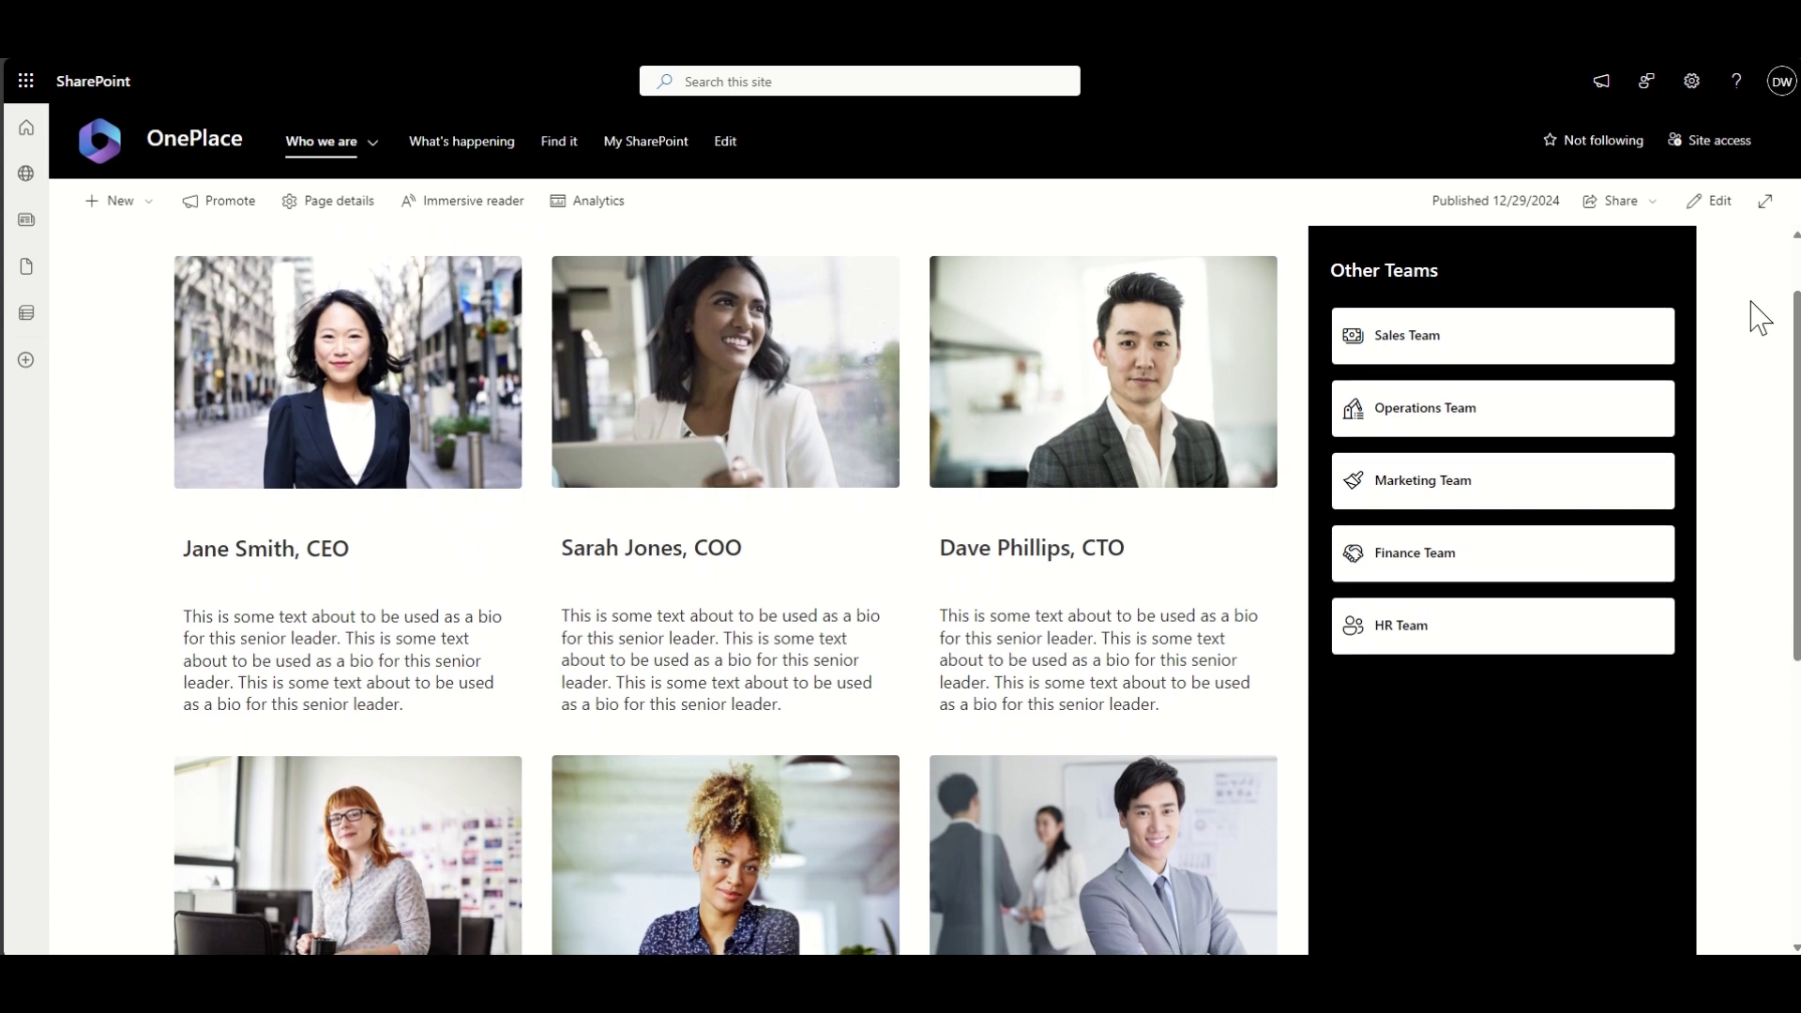
# Step: Scroll down through the finished Meet the Leadership Team page
pyautogui.scroll(-2, 1760, 317)
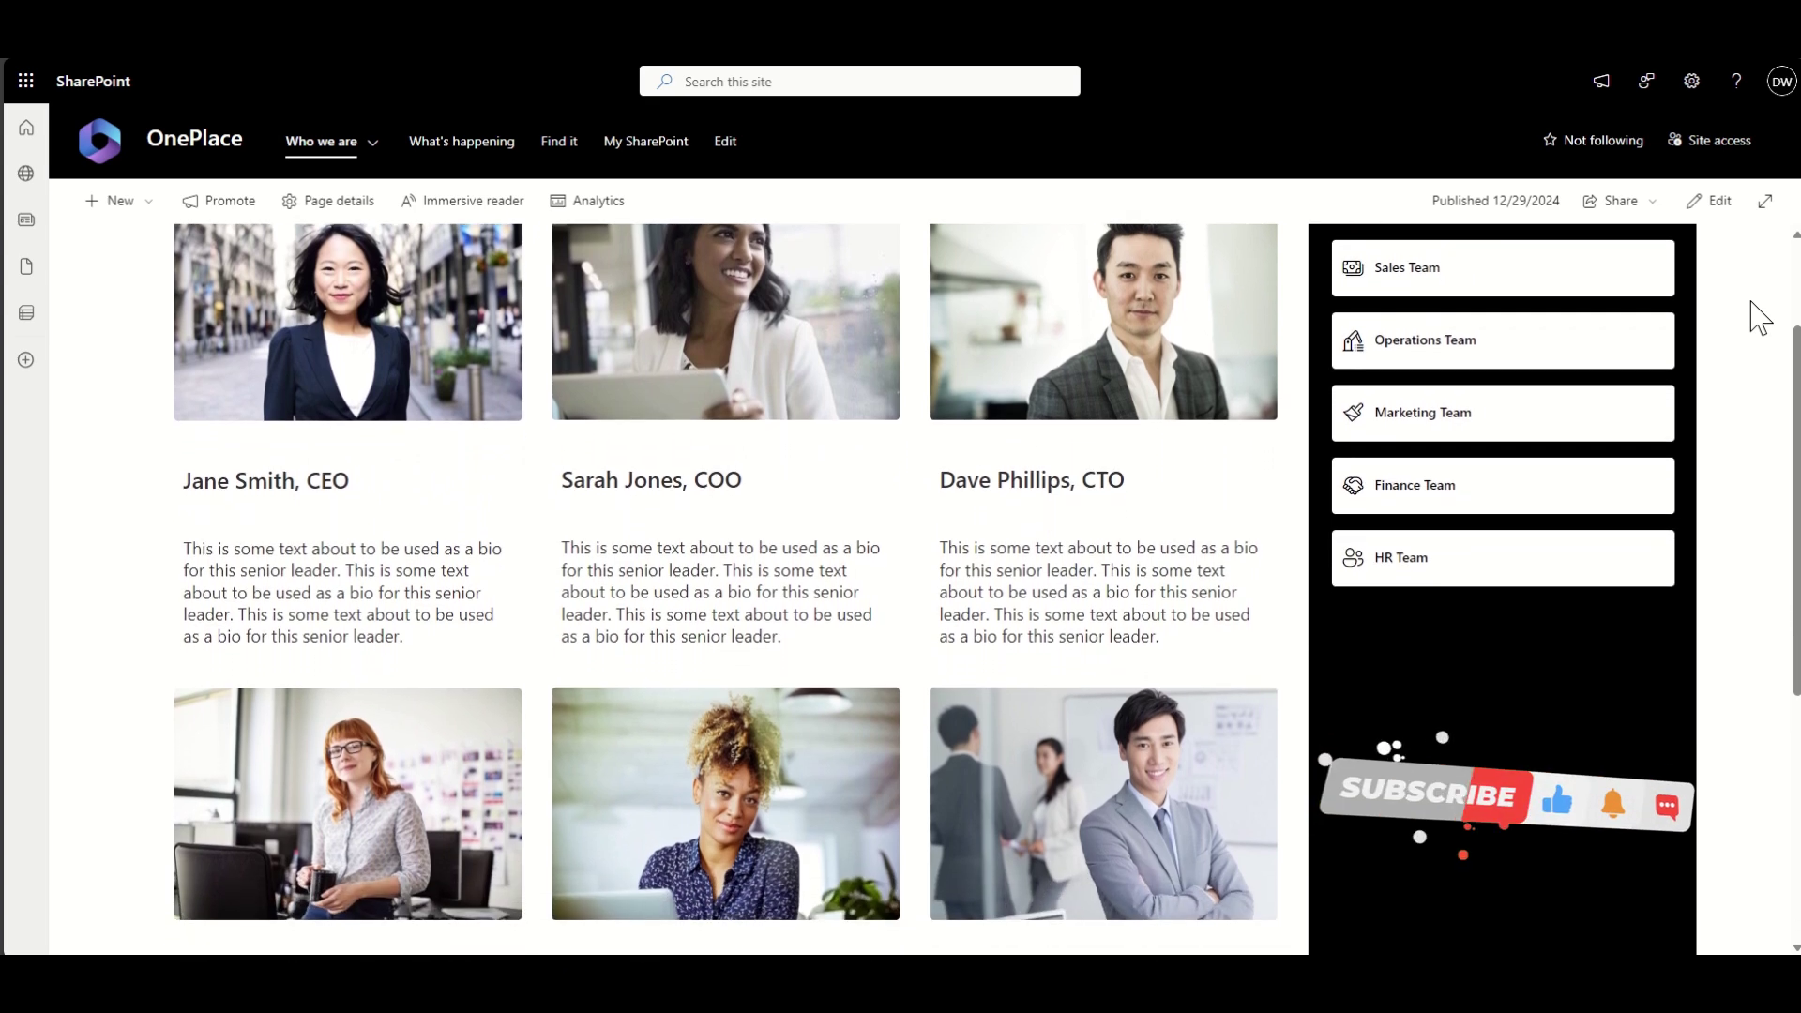
pyautogui.scroll(-2, 1760, 317)
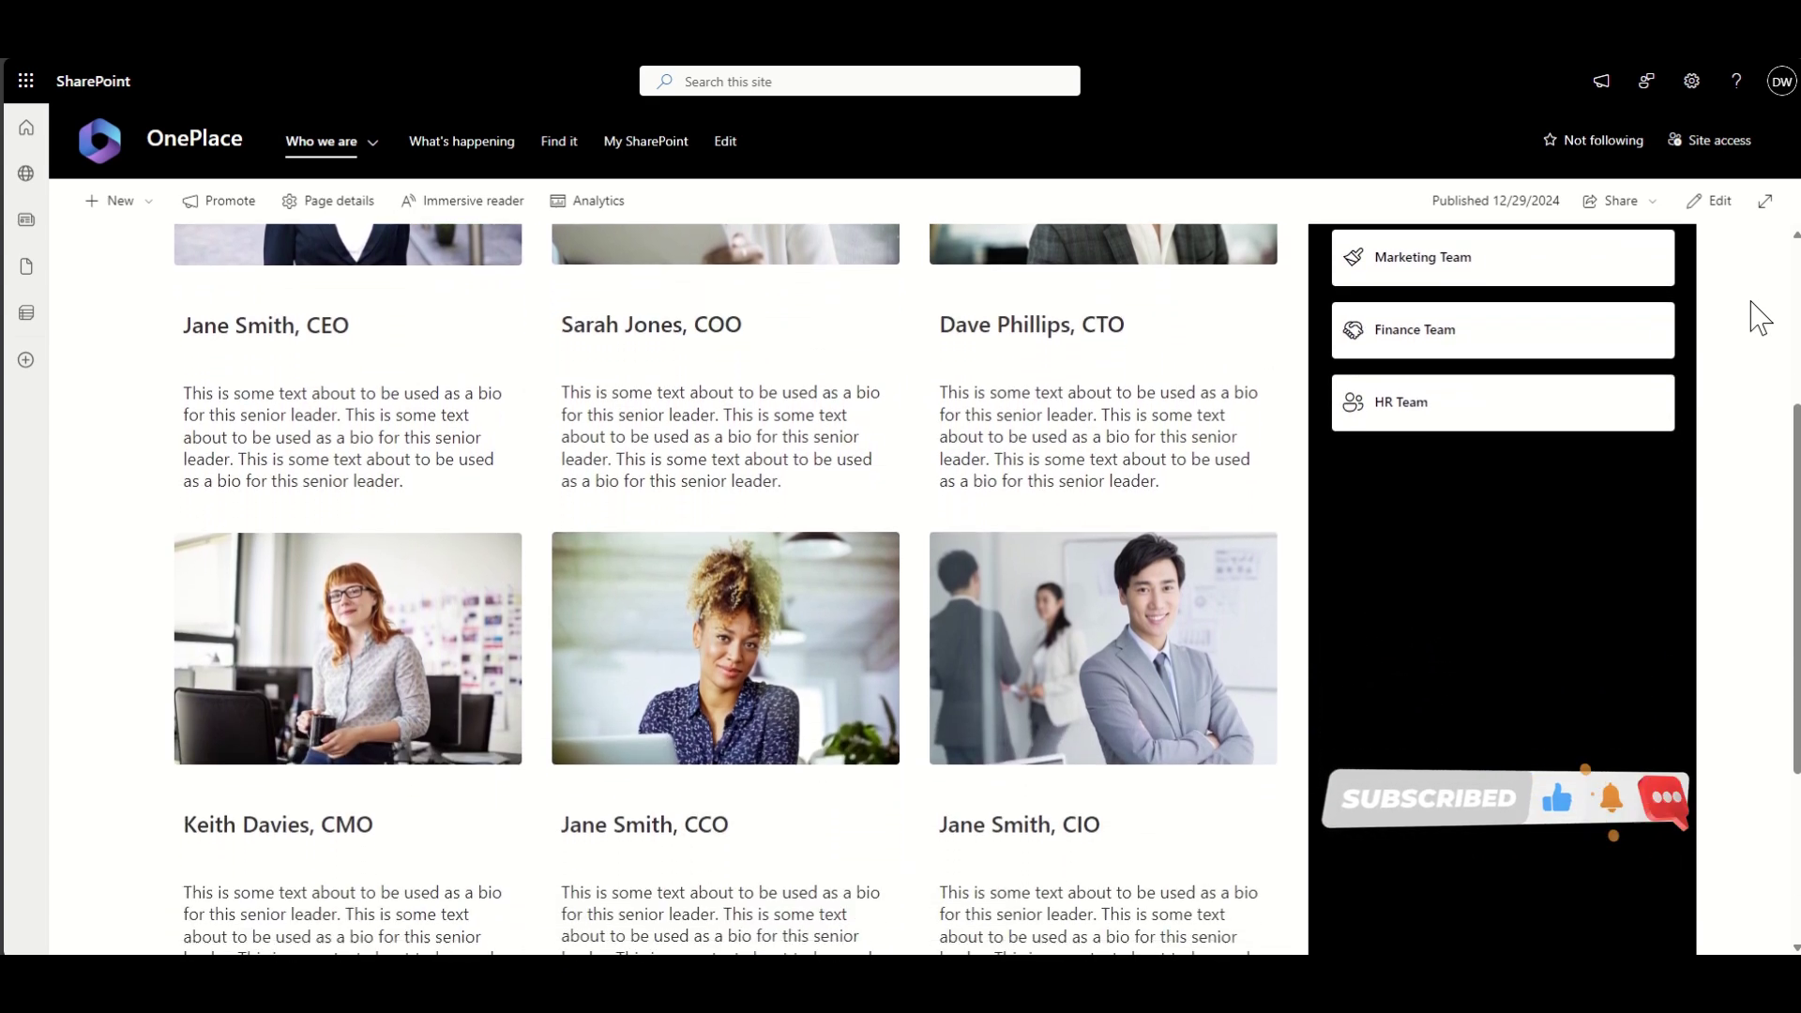
pyautogui.scroll(-1, 1760, 317)
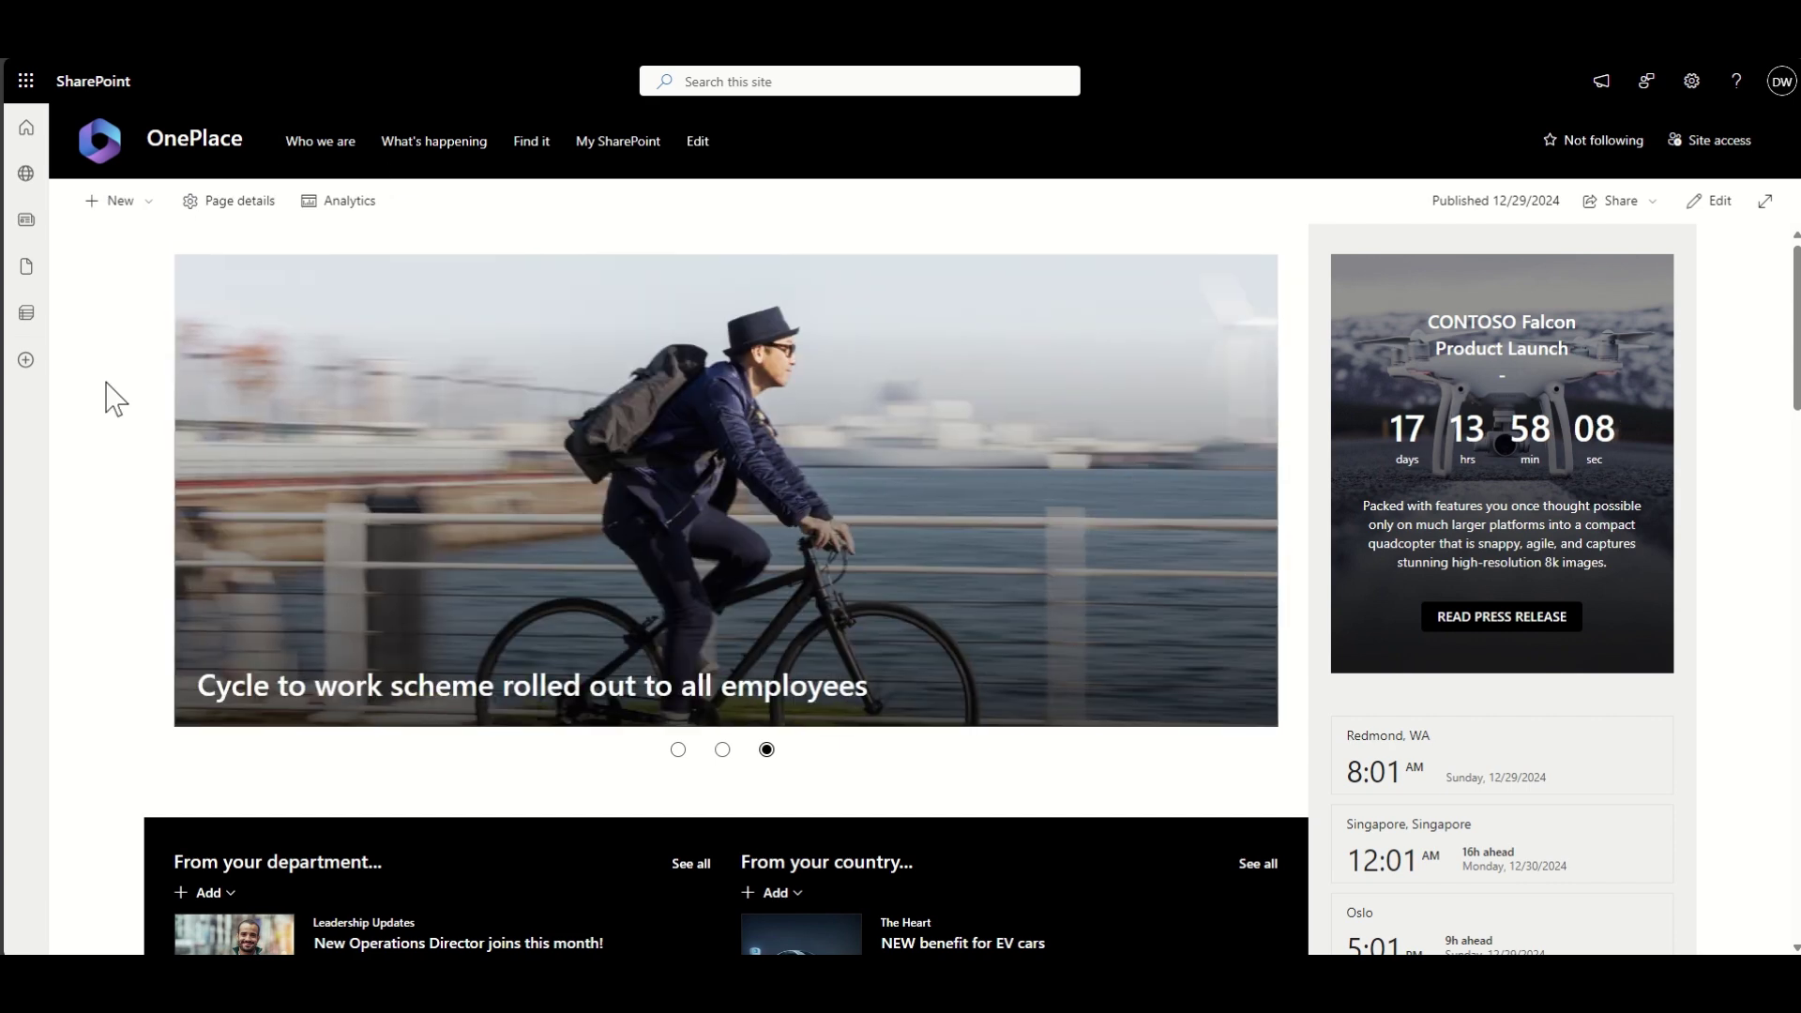
pyautogui.scroll(-4, 111, 399)
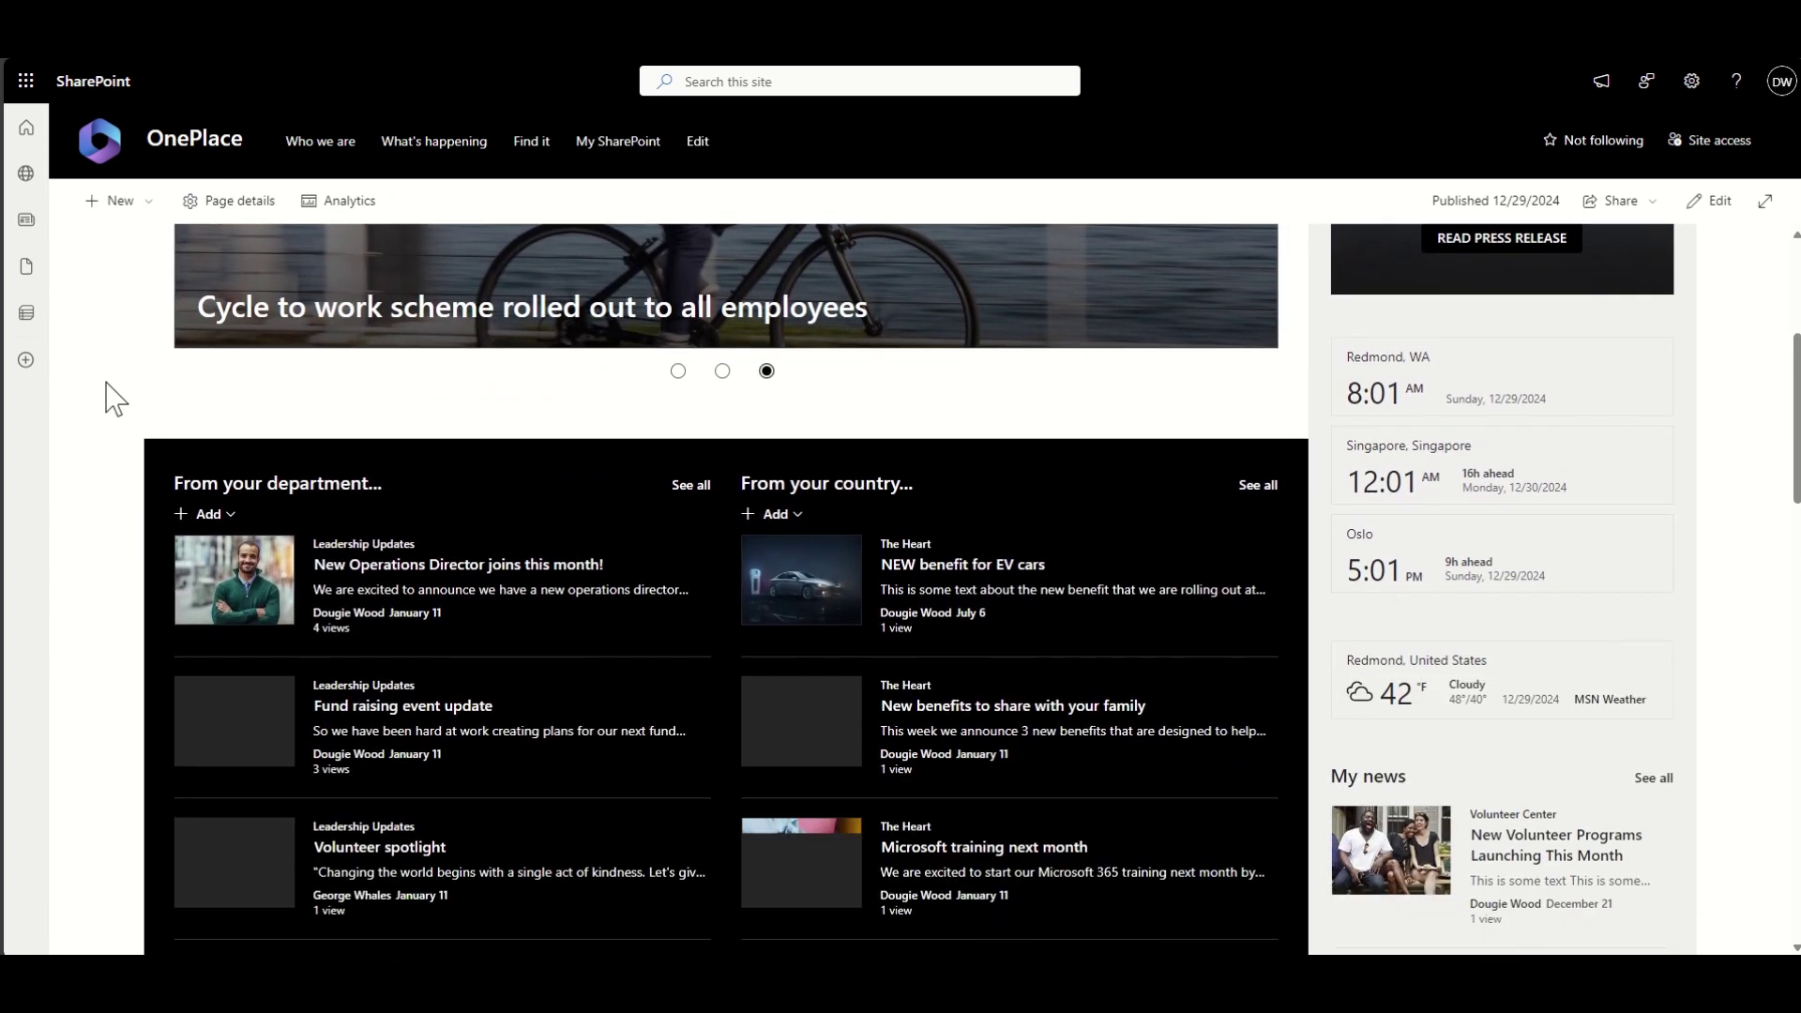
pyautogui.scroll(-3, 111, 399)
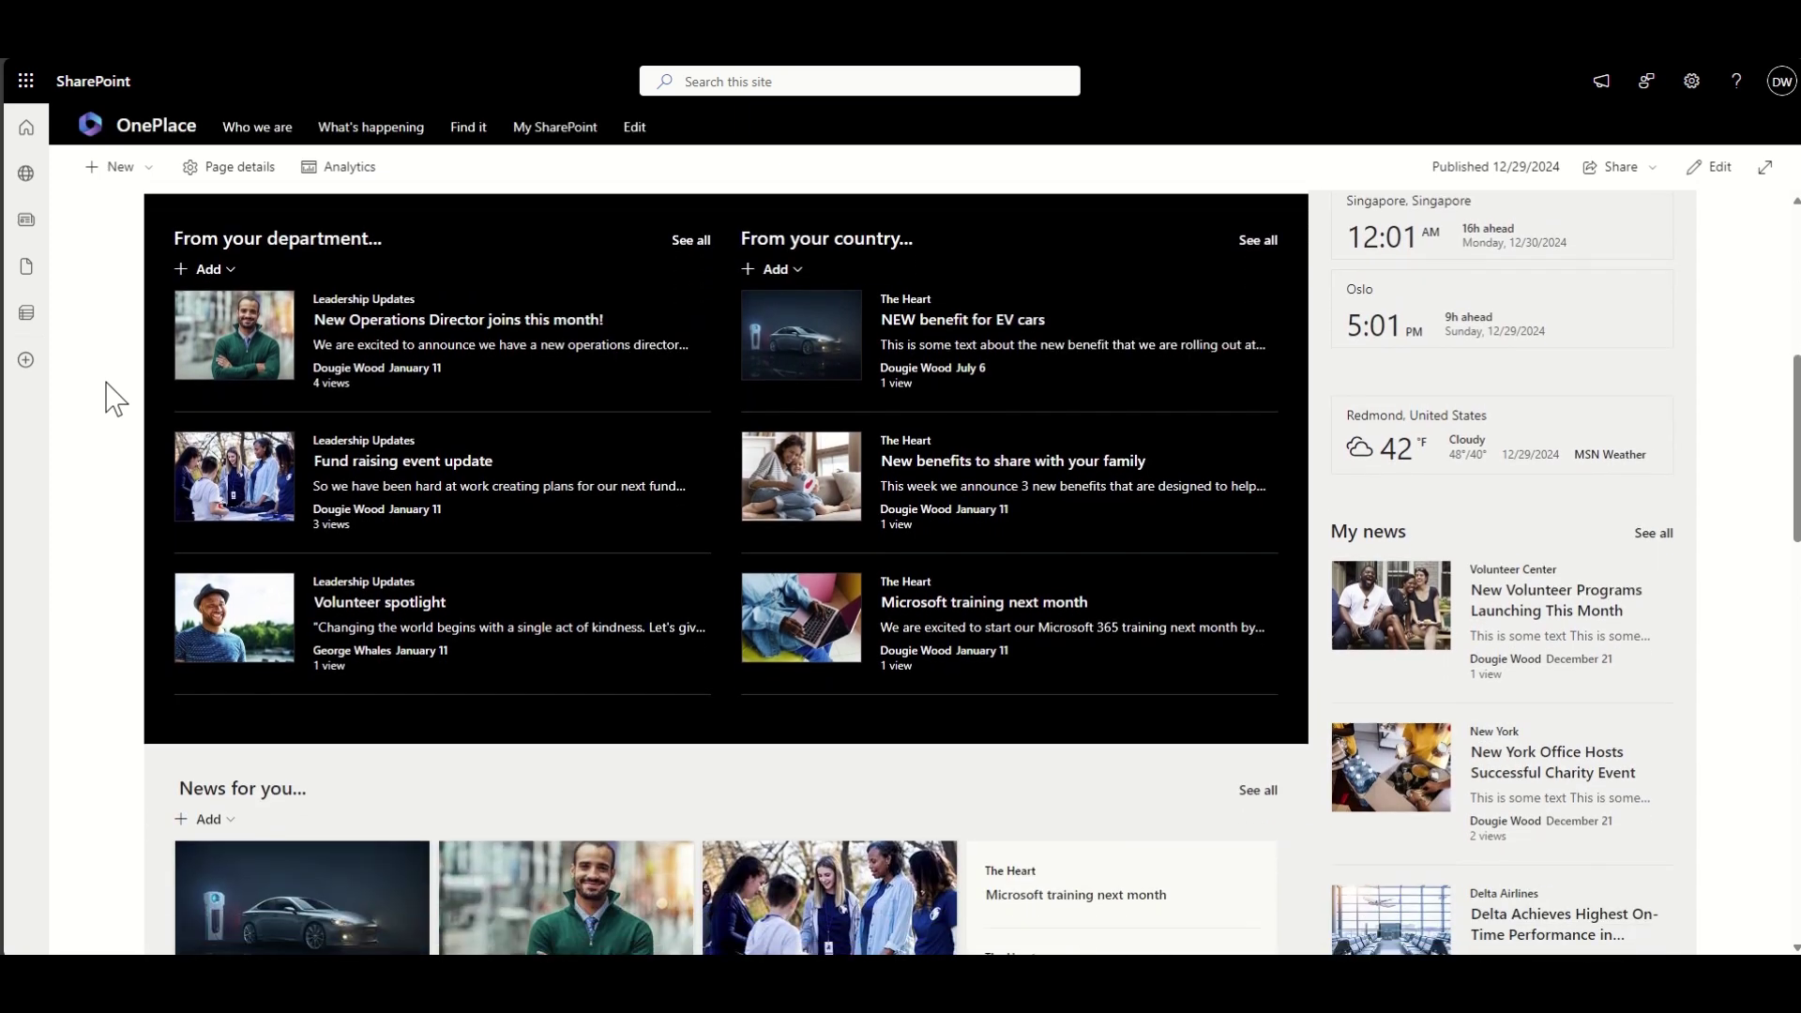
pyautogui.scroll(-3, 110, 399)
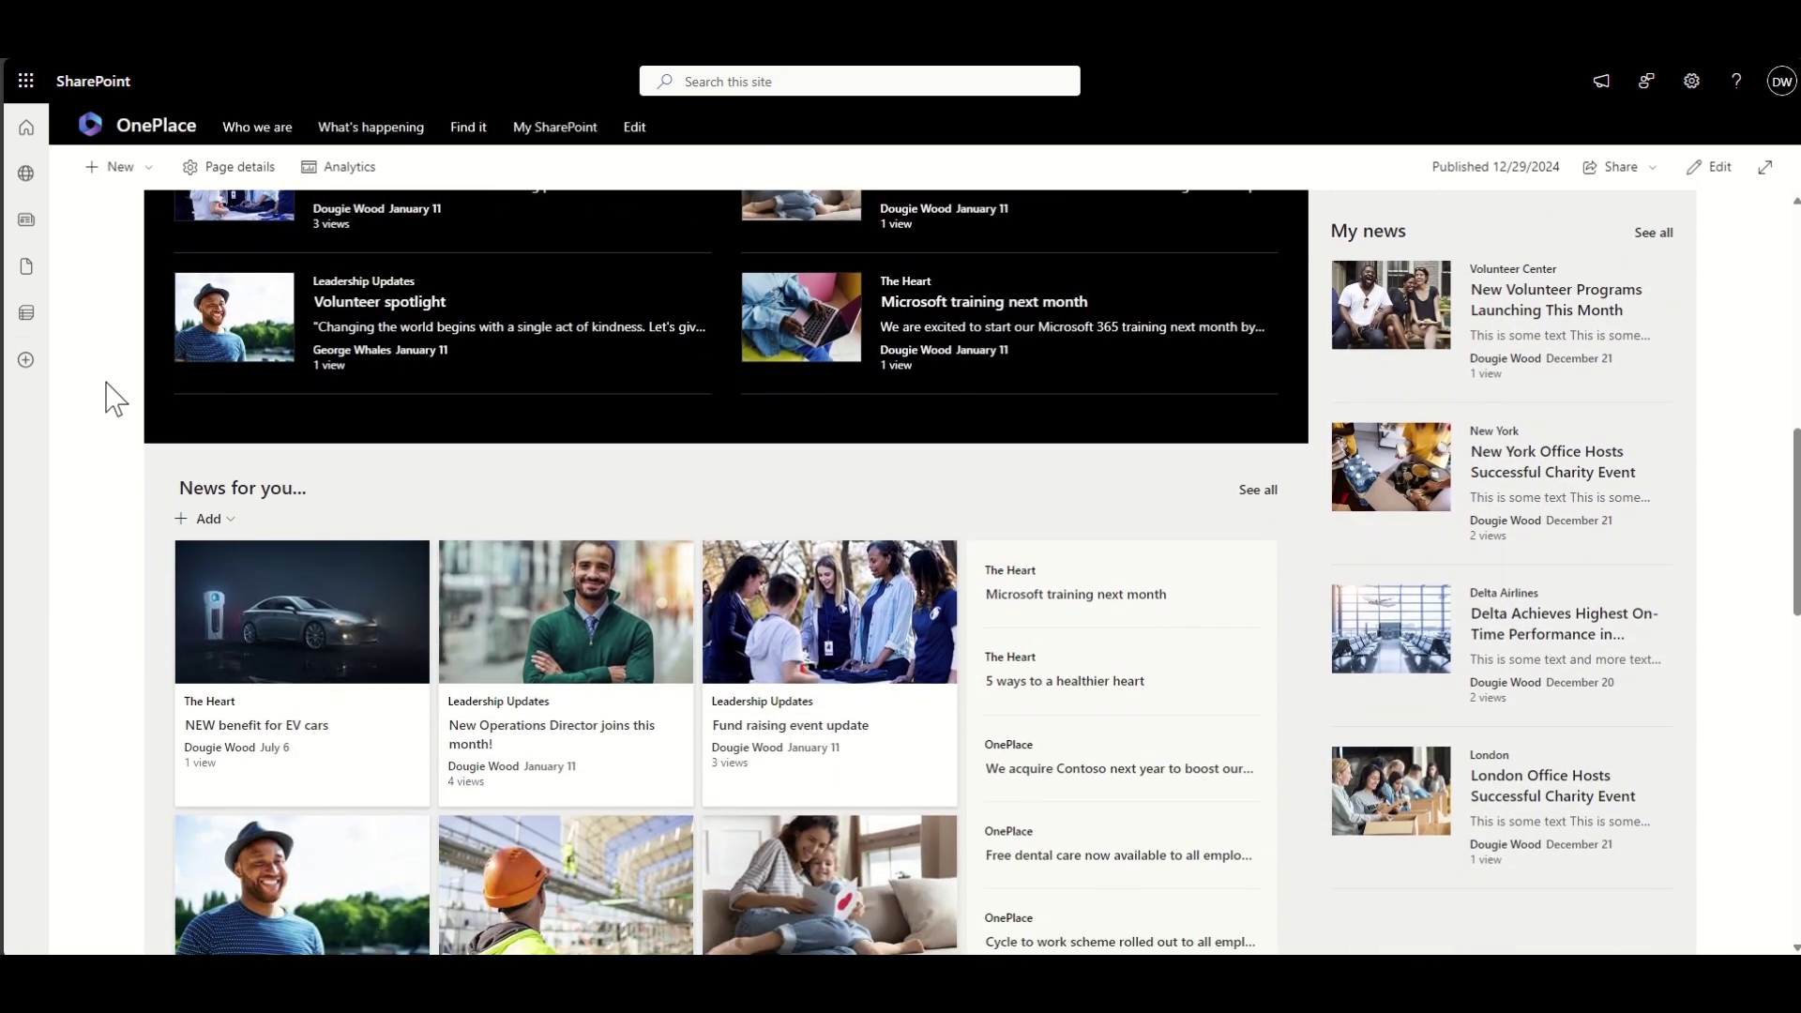
pyautogui.scroll(-3, 111, 399)
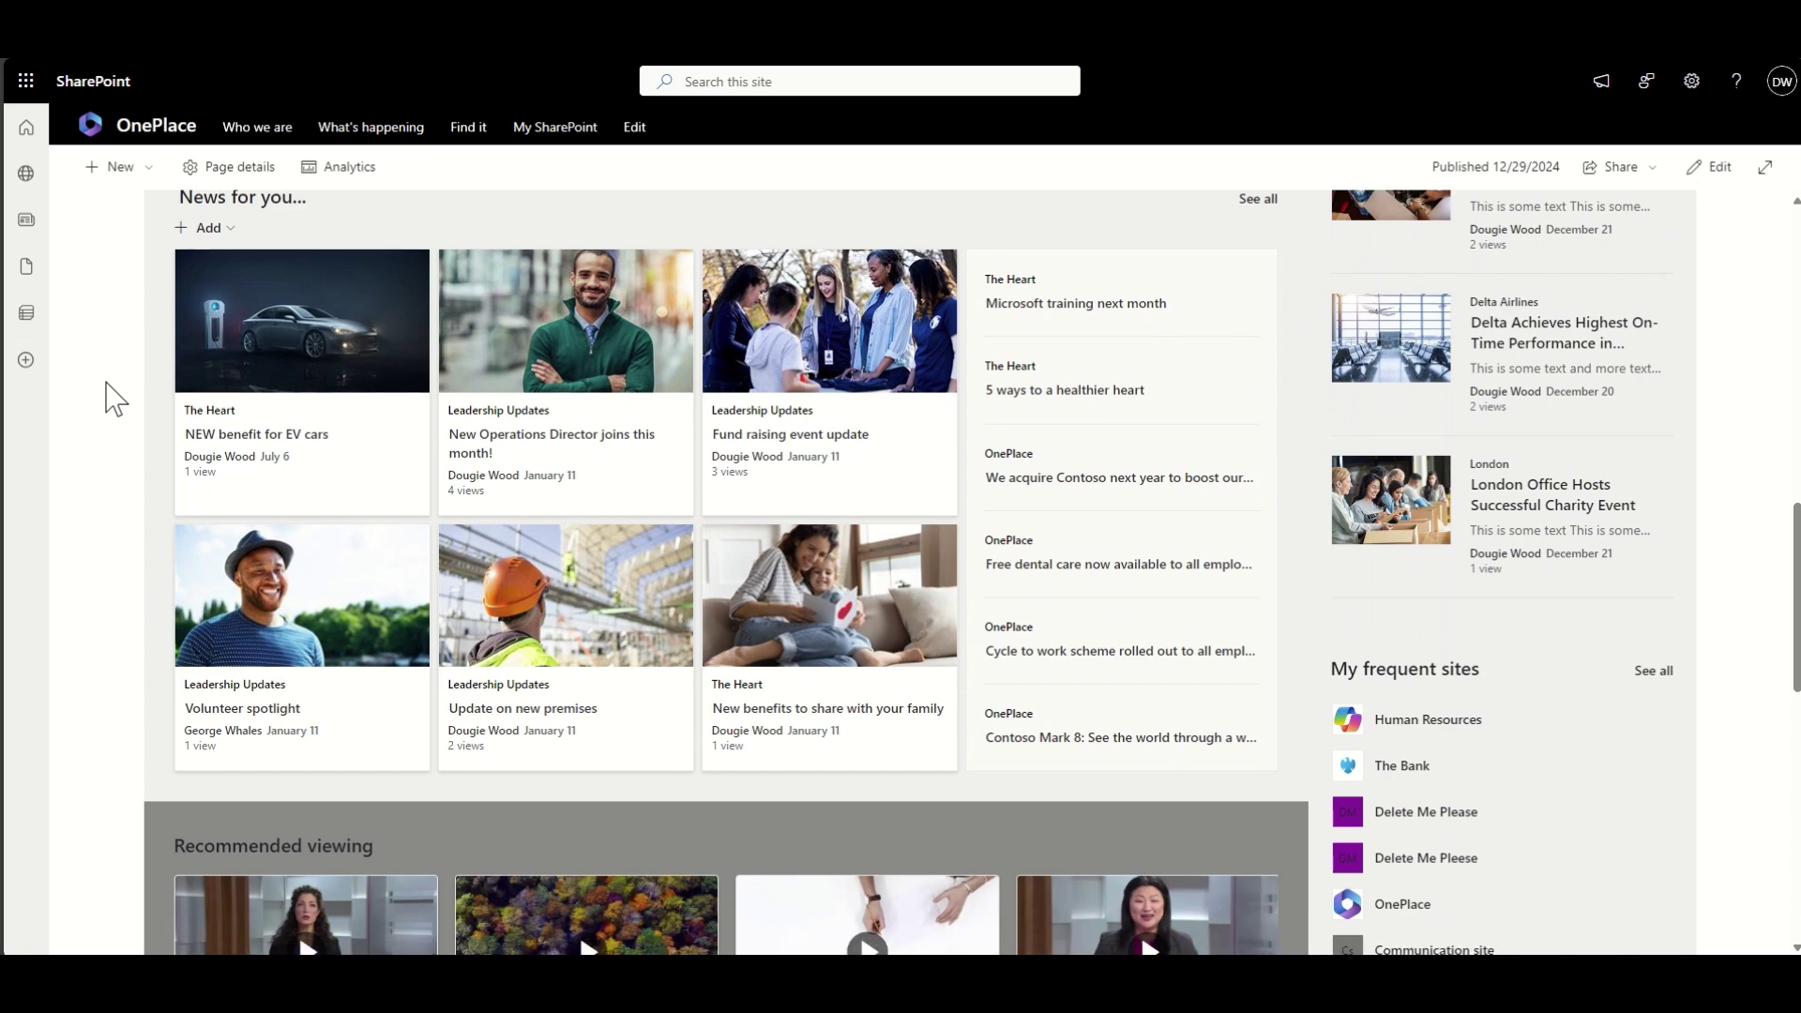
pyautogui.scroll(-3, 111, 398)
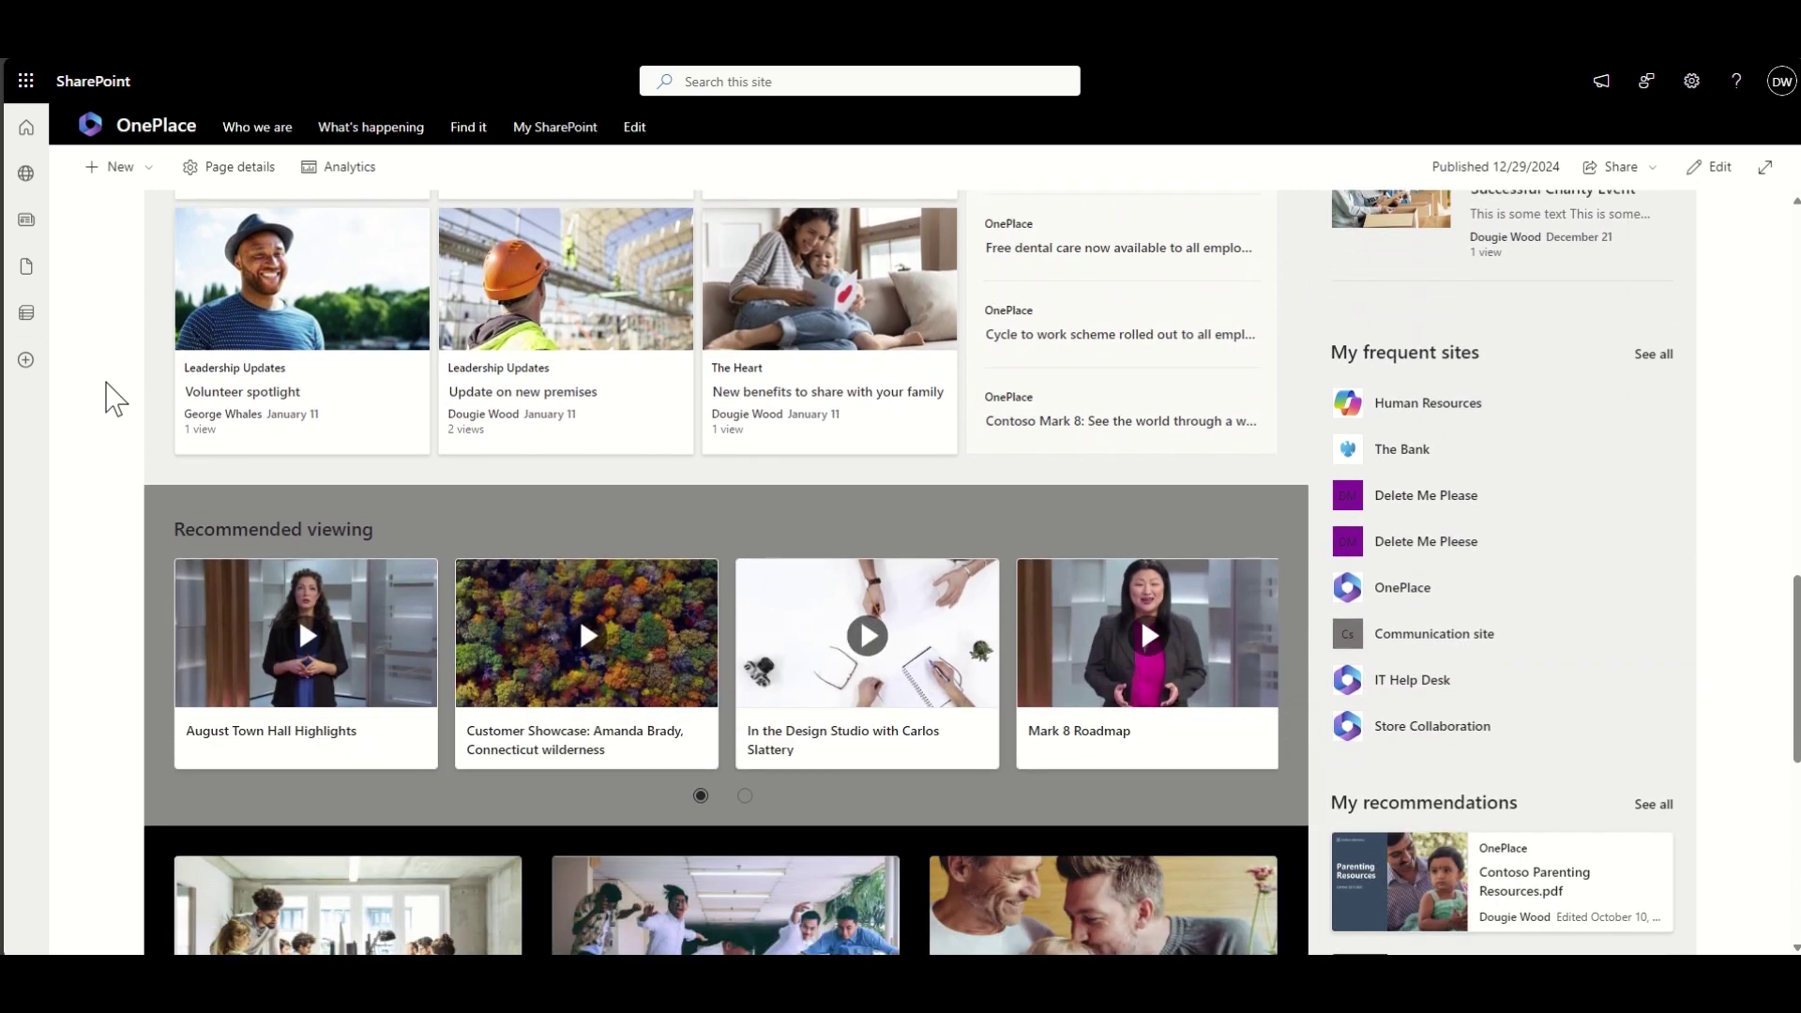
pyautogui.scroll(-3, 111, 398)
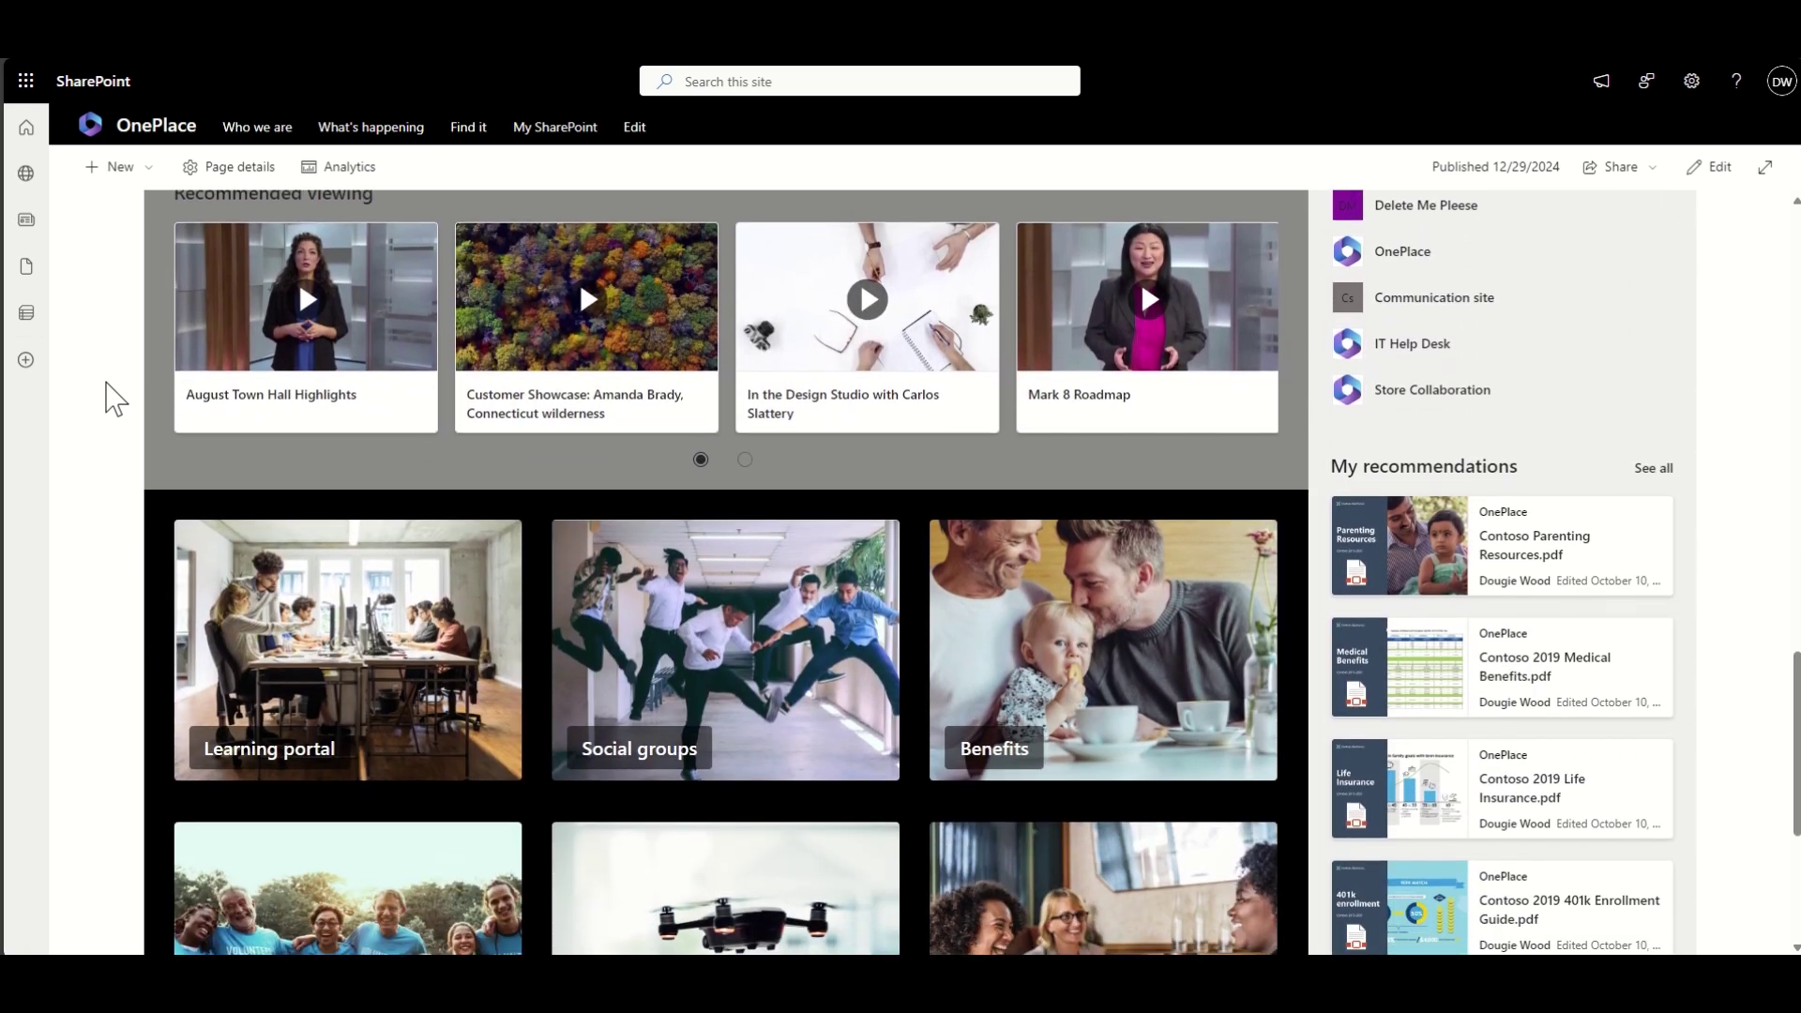
pyautogui.scroll(-3, 111, 399)
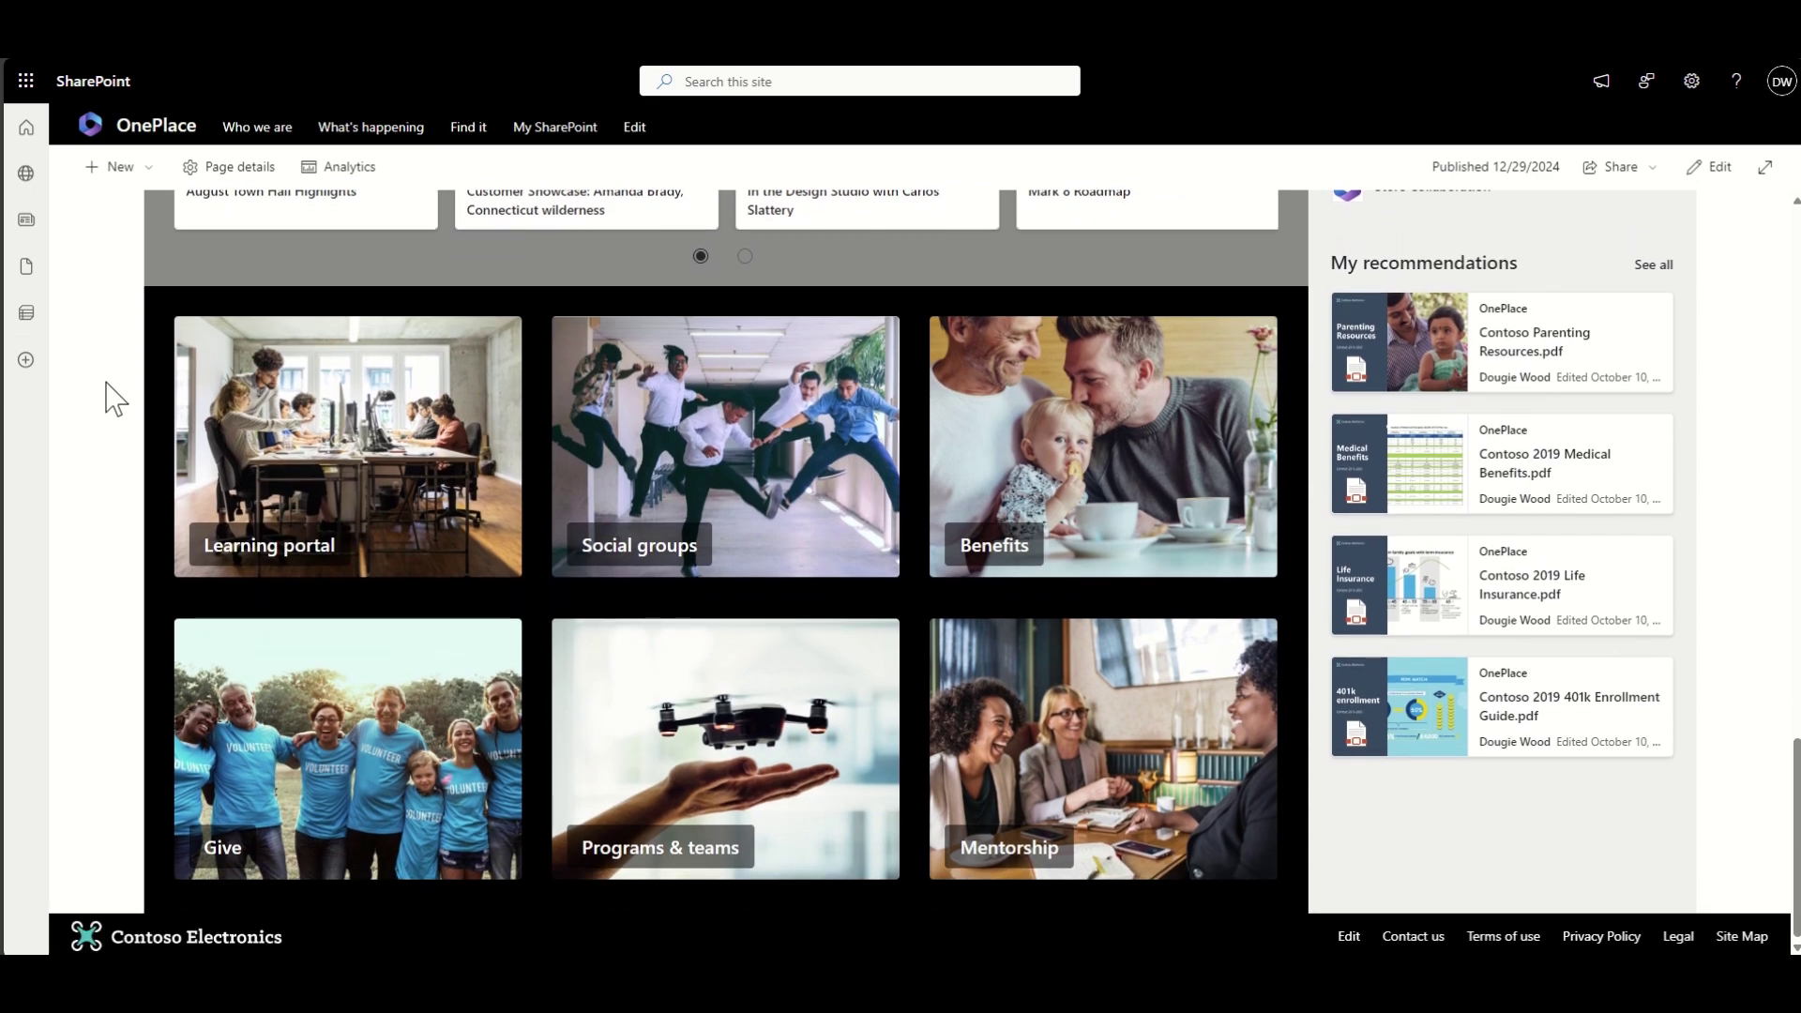
pyautogui.scroll(4, 106, 384)
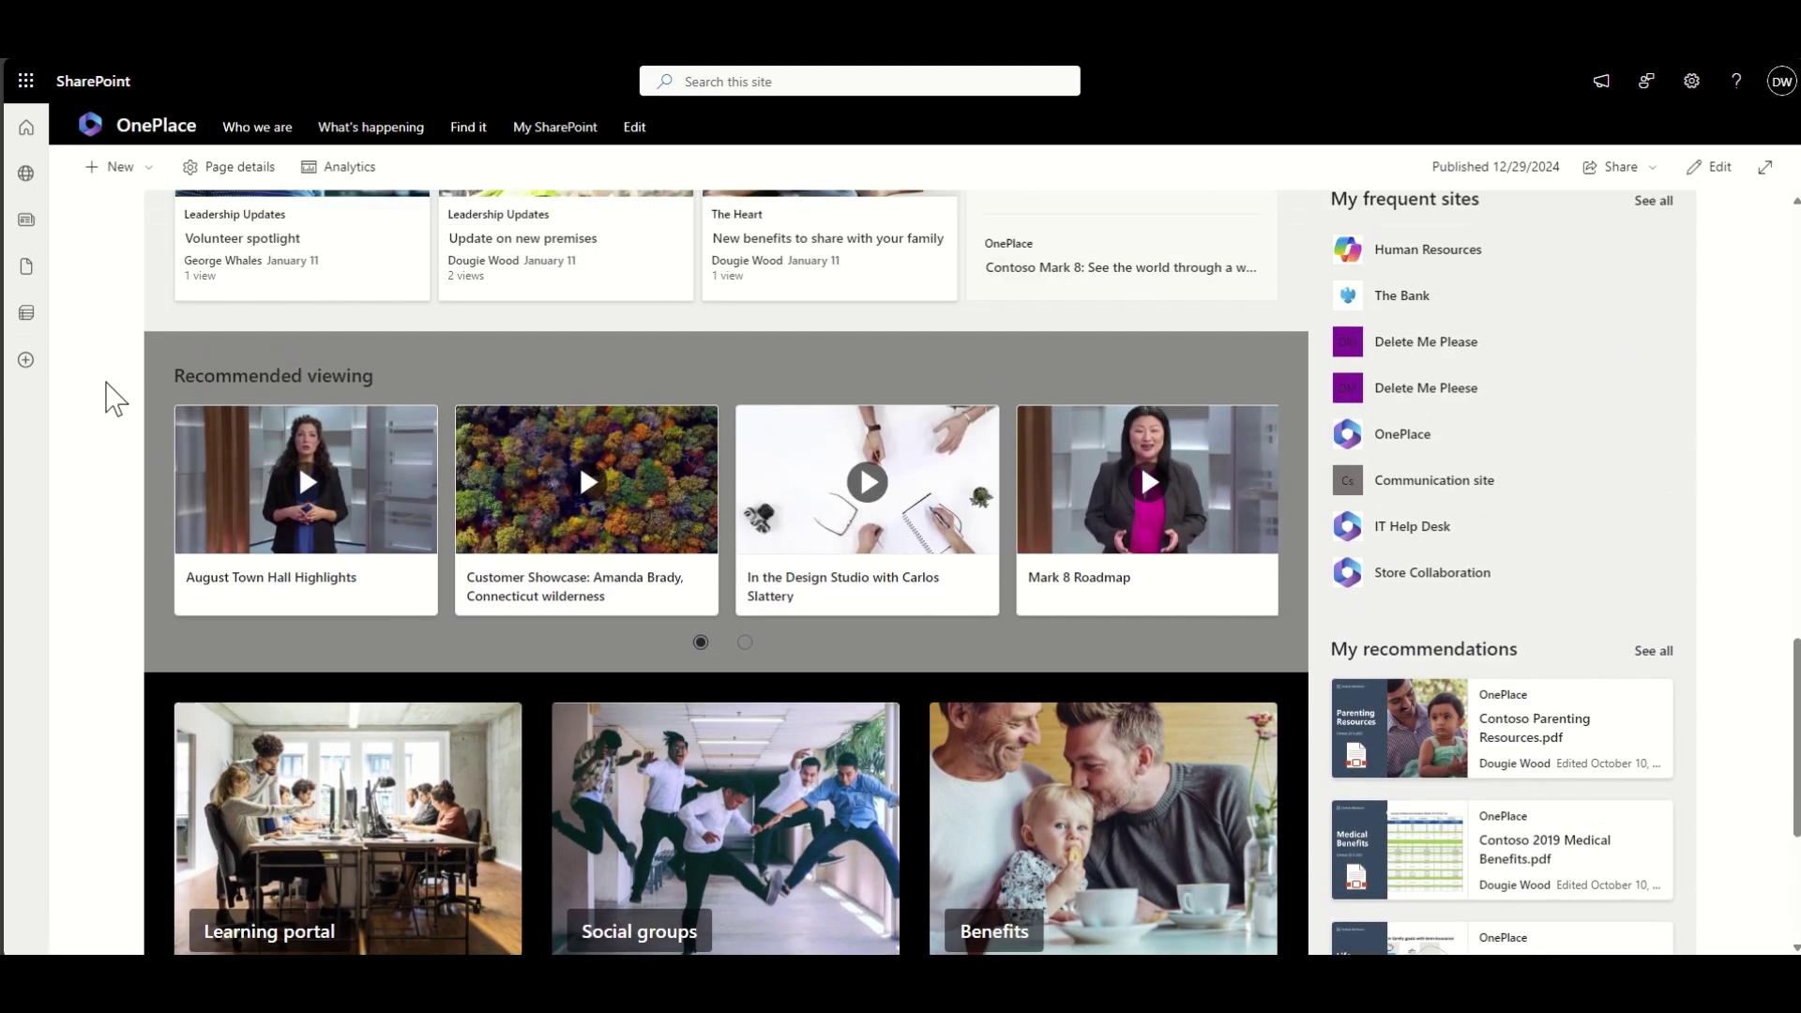
pyautogui.scroll(5, 110, 399)
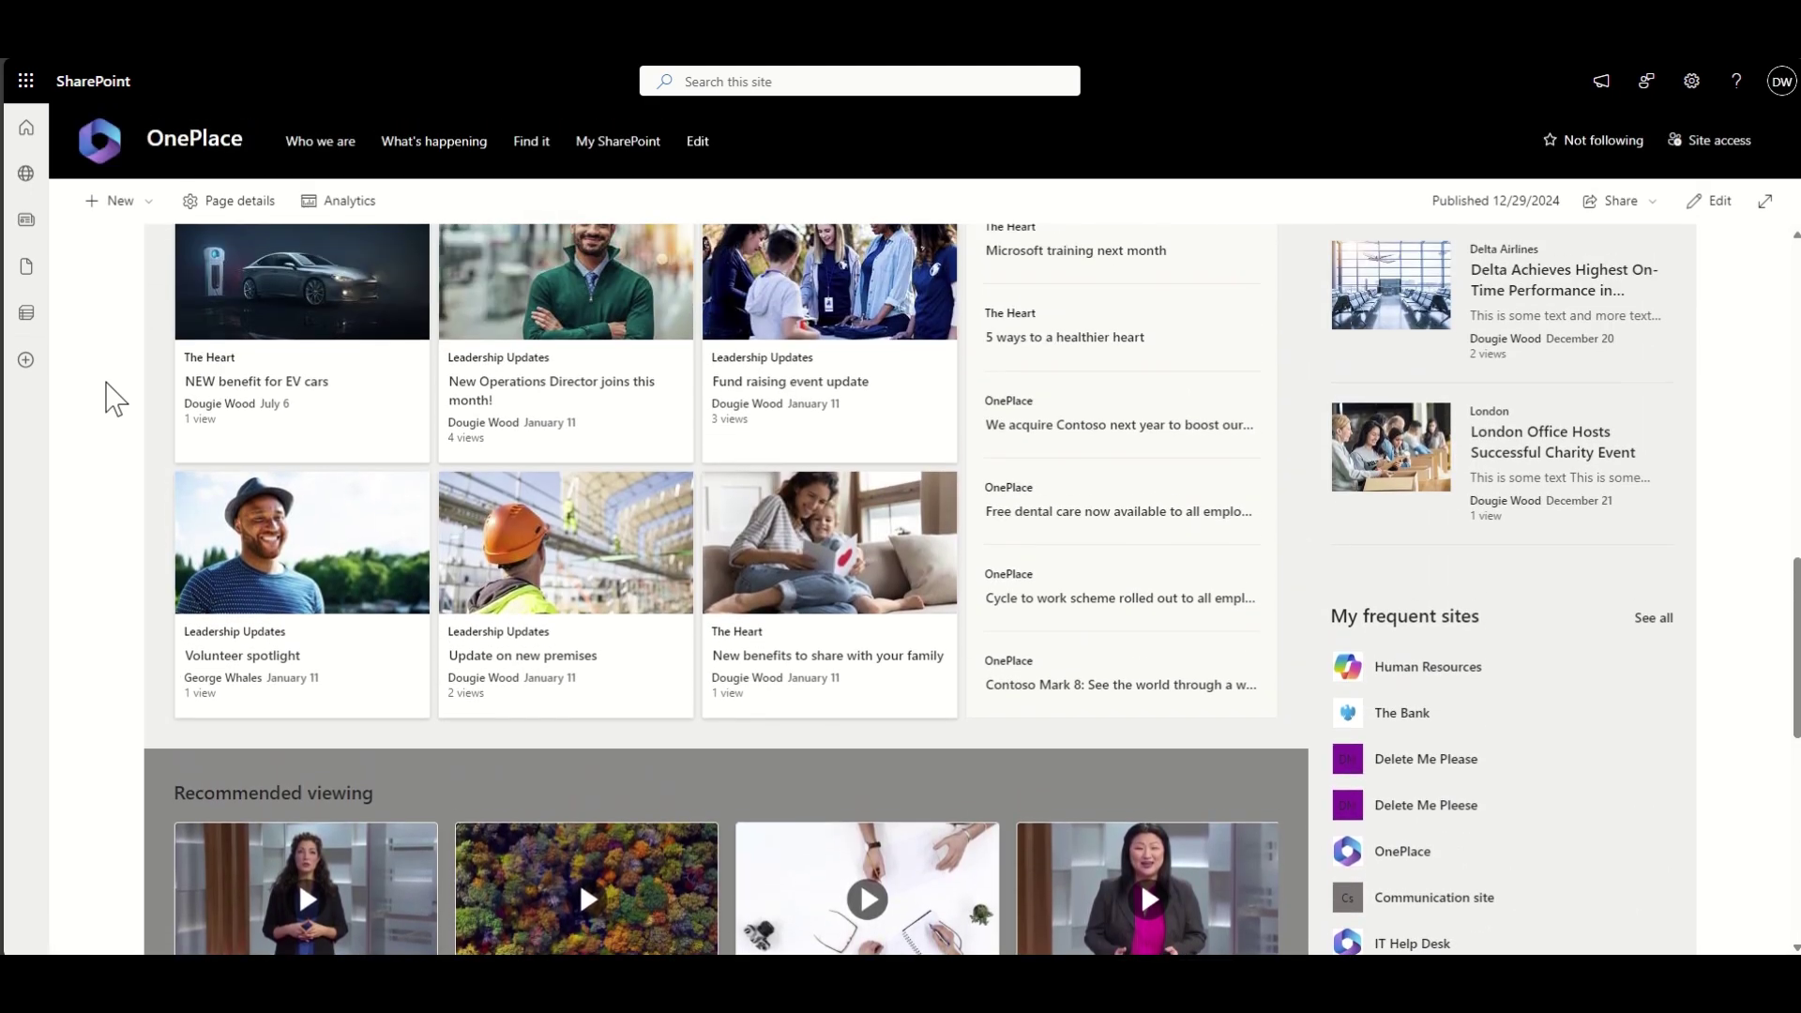
pyautogui.scroll(5, 111, 399)
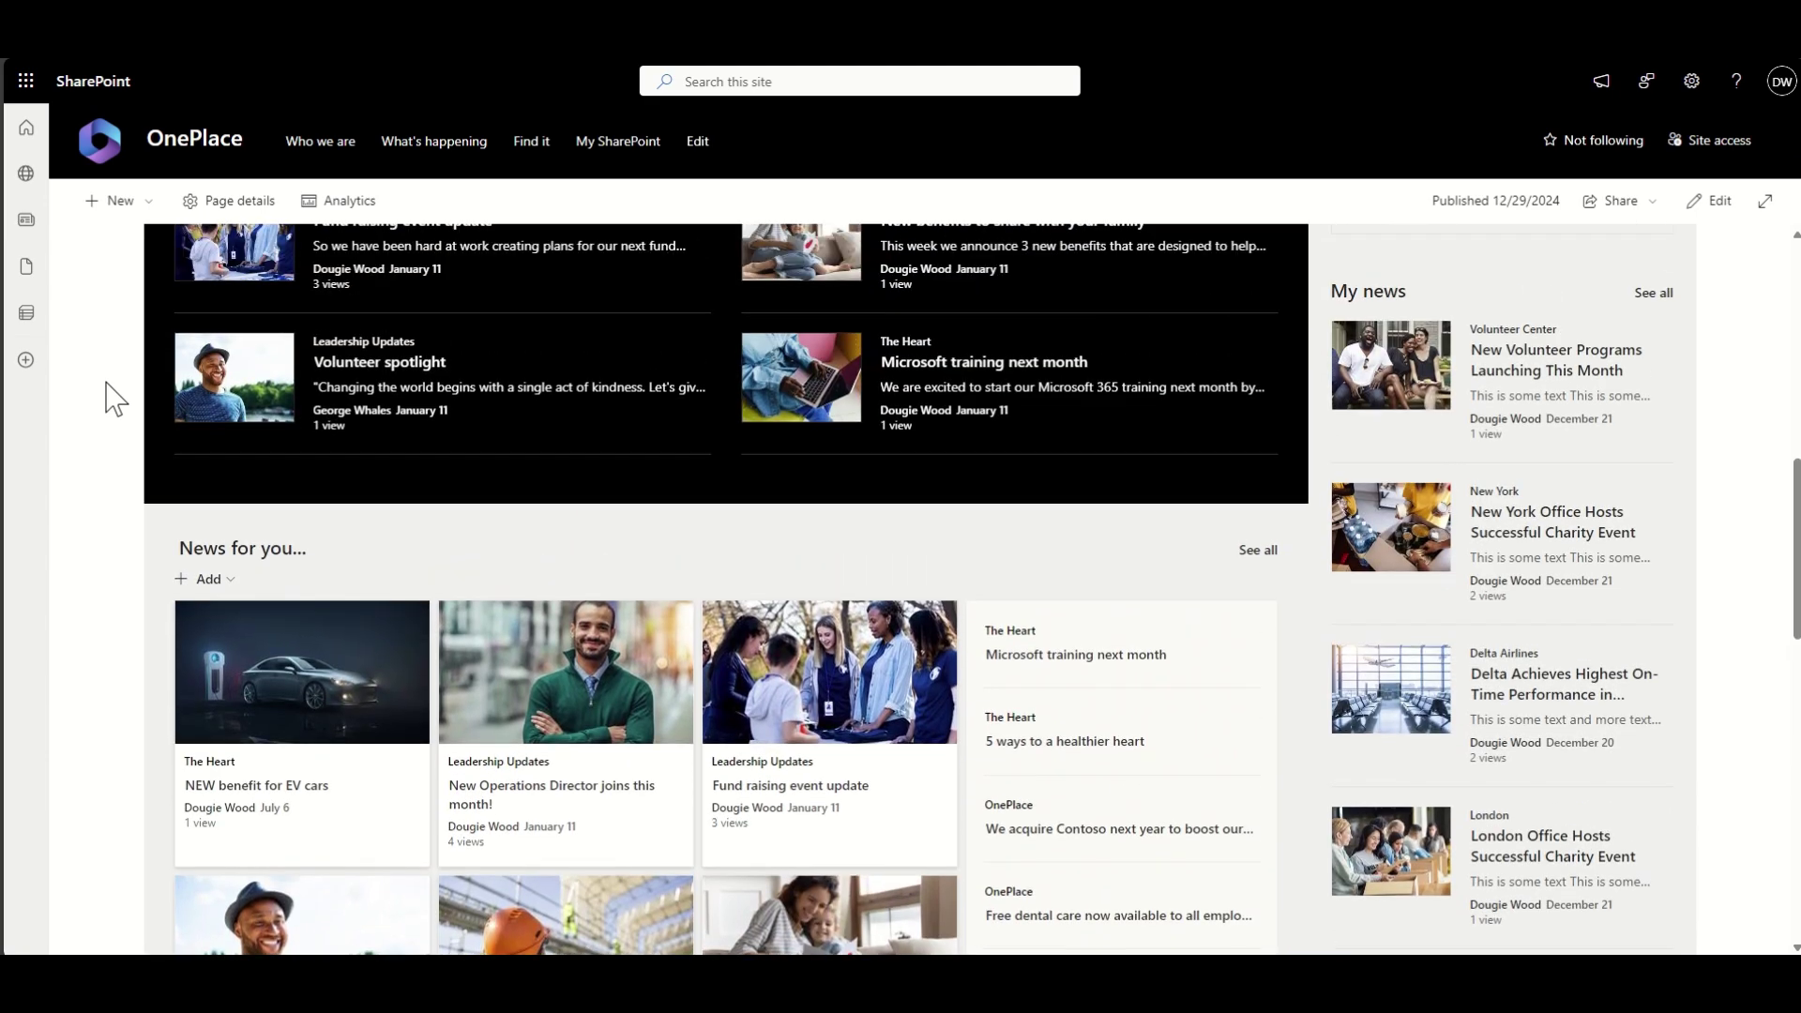
pyautogui.scroll(5, 114, 398)
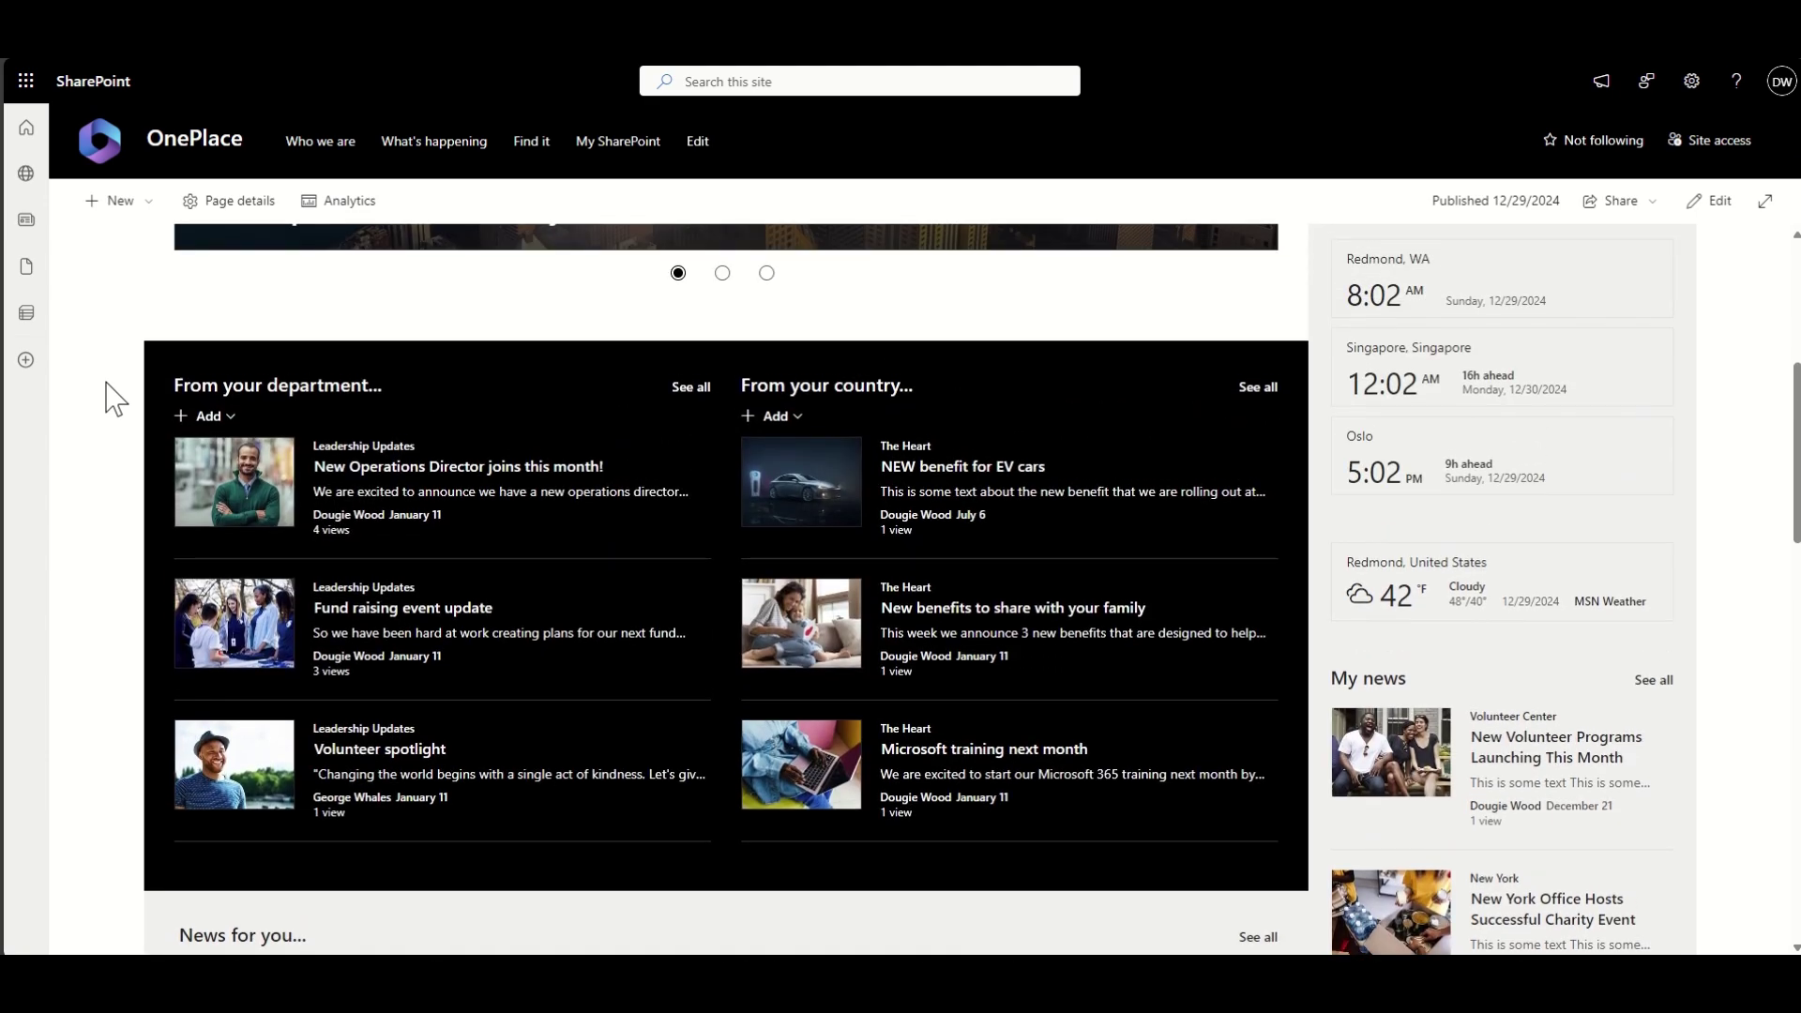
pyautogui.scroll(6, 115, 399)
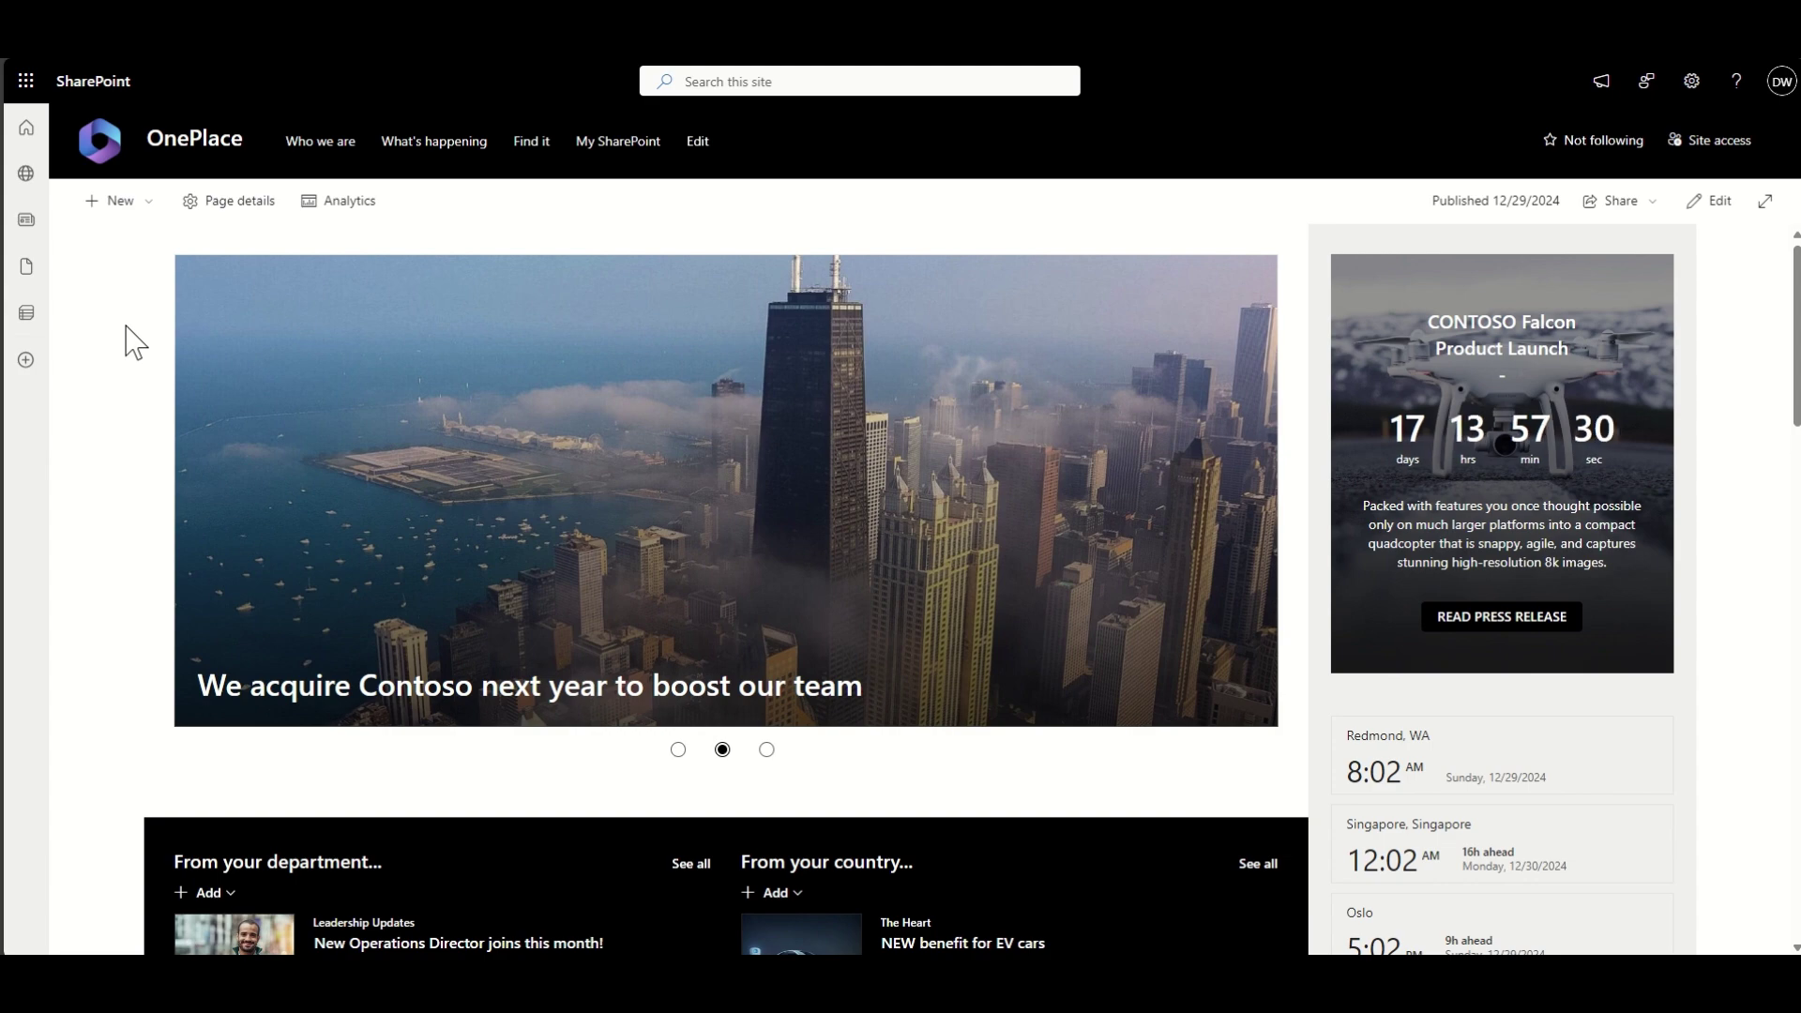
# Step: Start a new site page and preview the Blank, Starter, Training and Recap templates
pyautogui.click(132, 202)
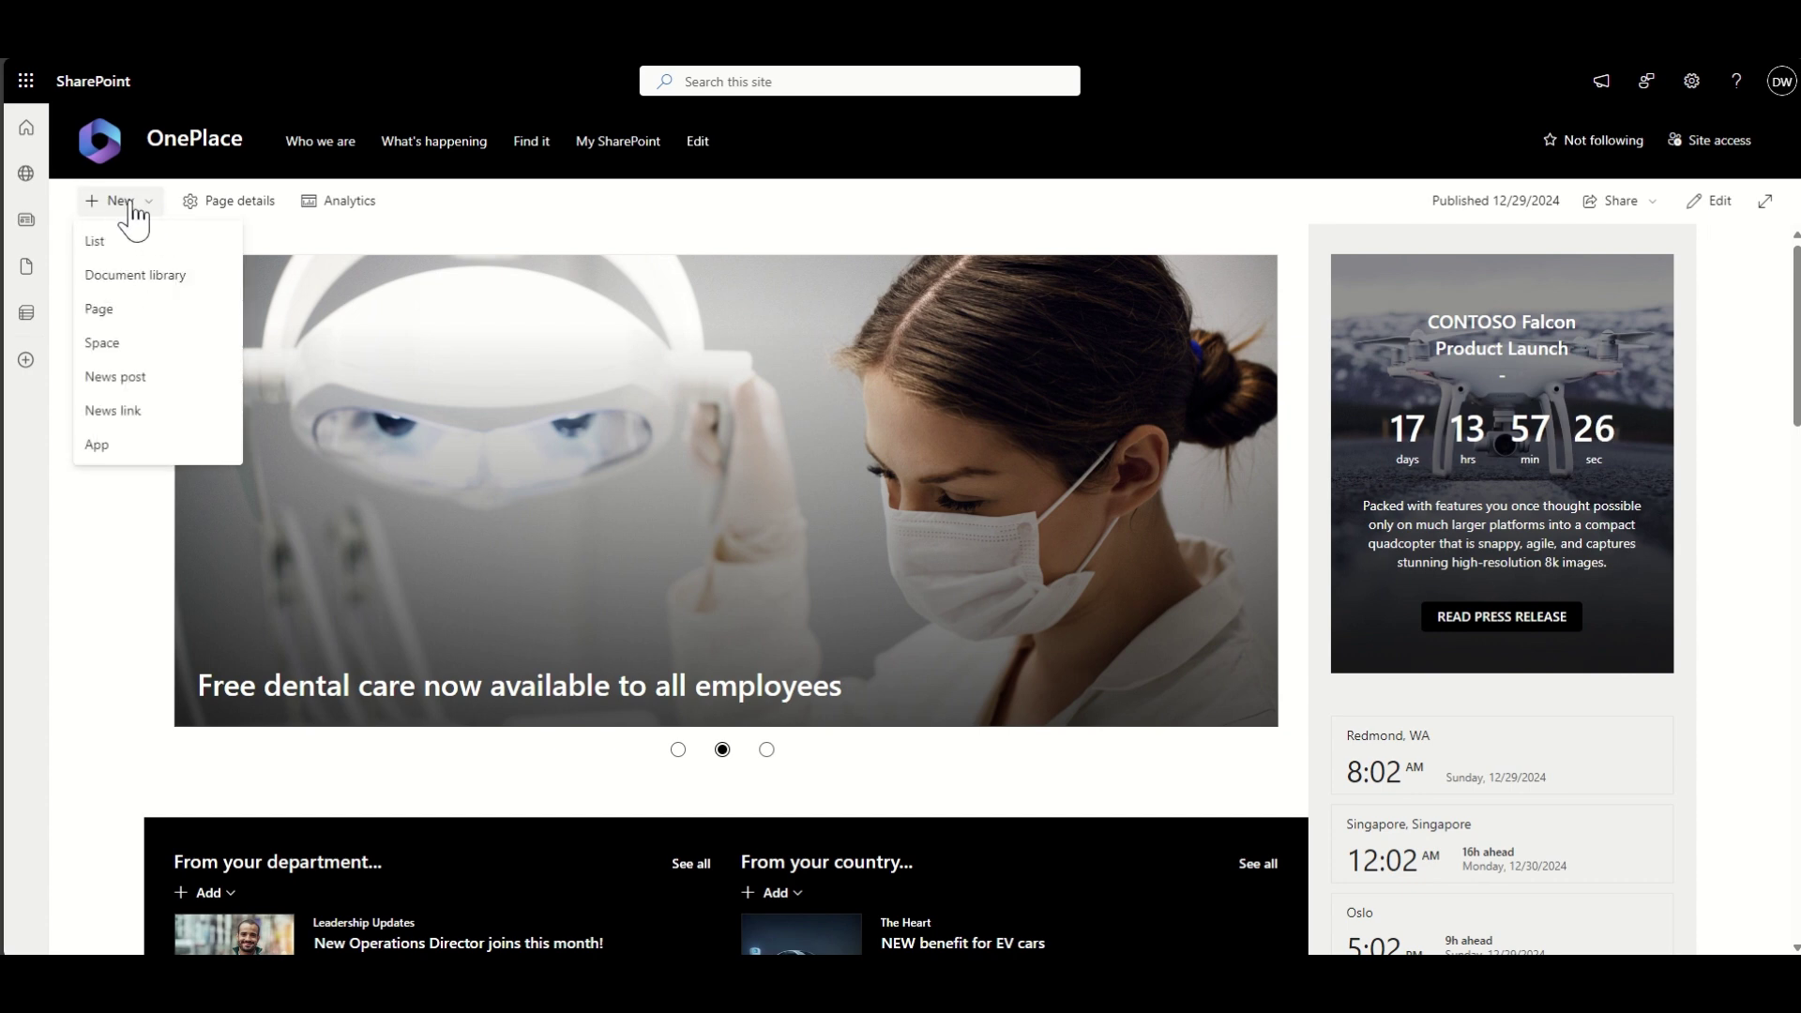
pyautogui.click(140, 311)
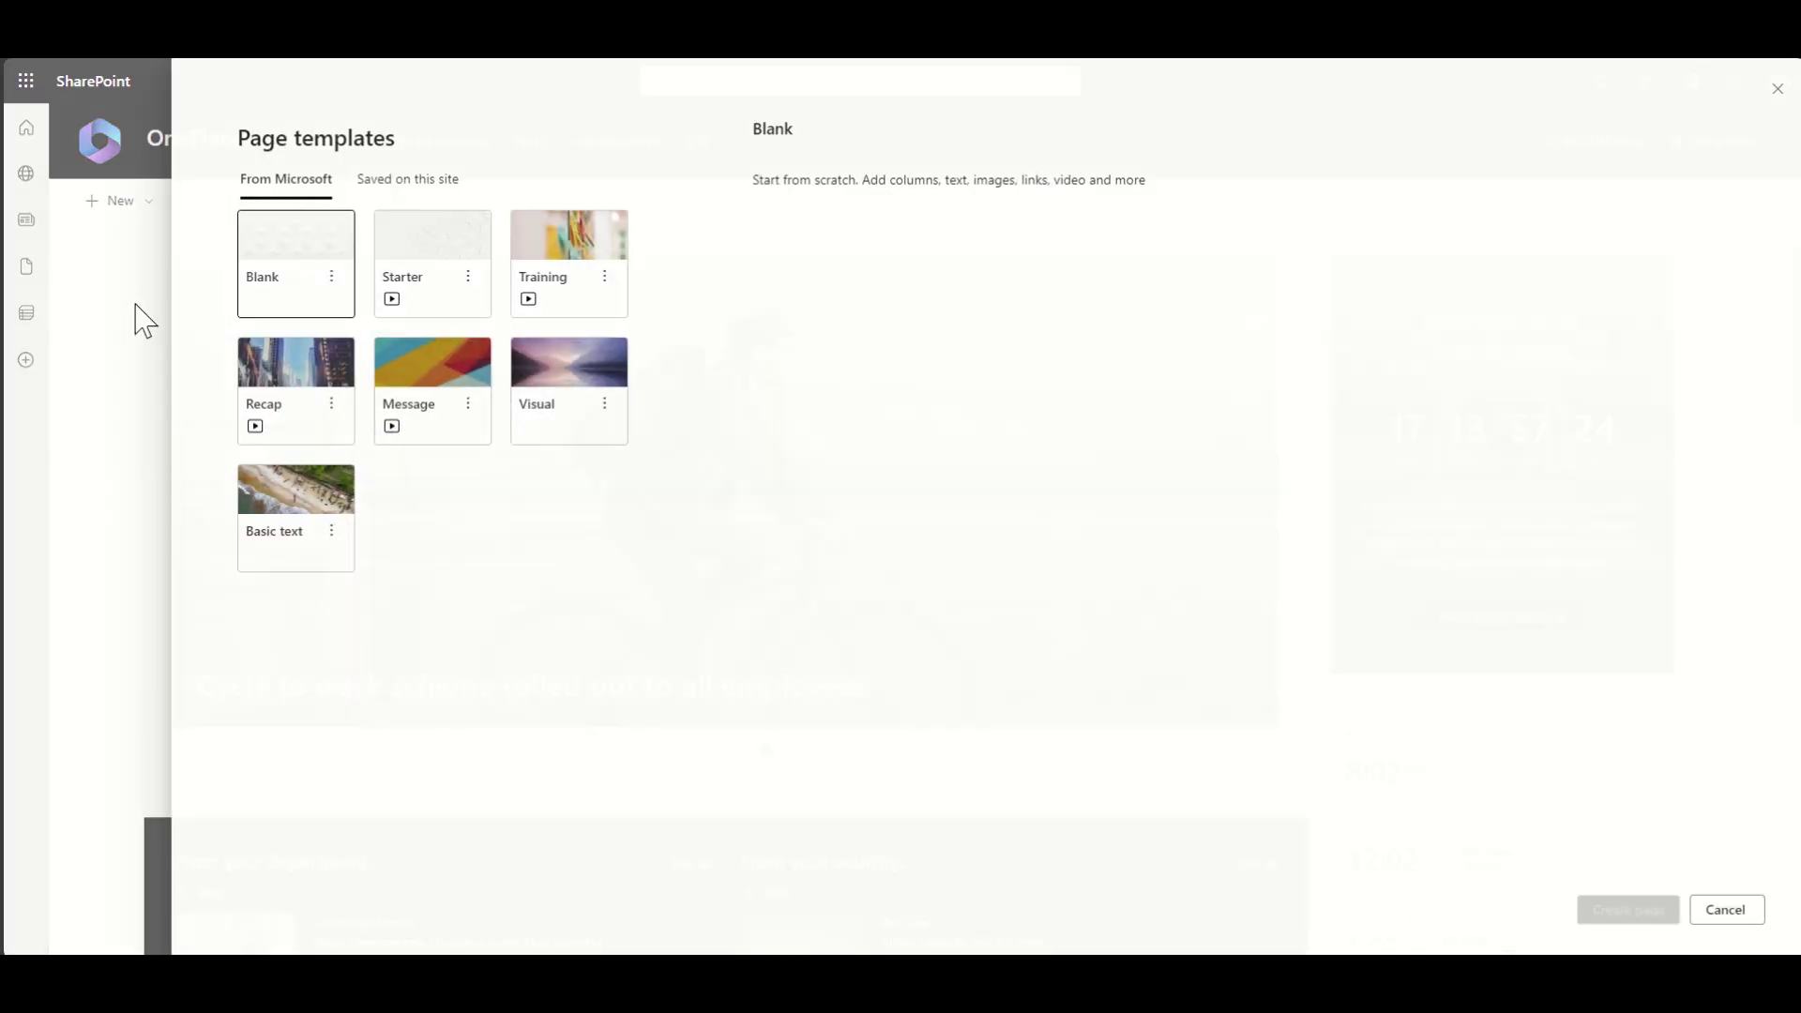
pyautogui.click(244, 242)
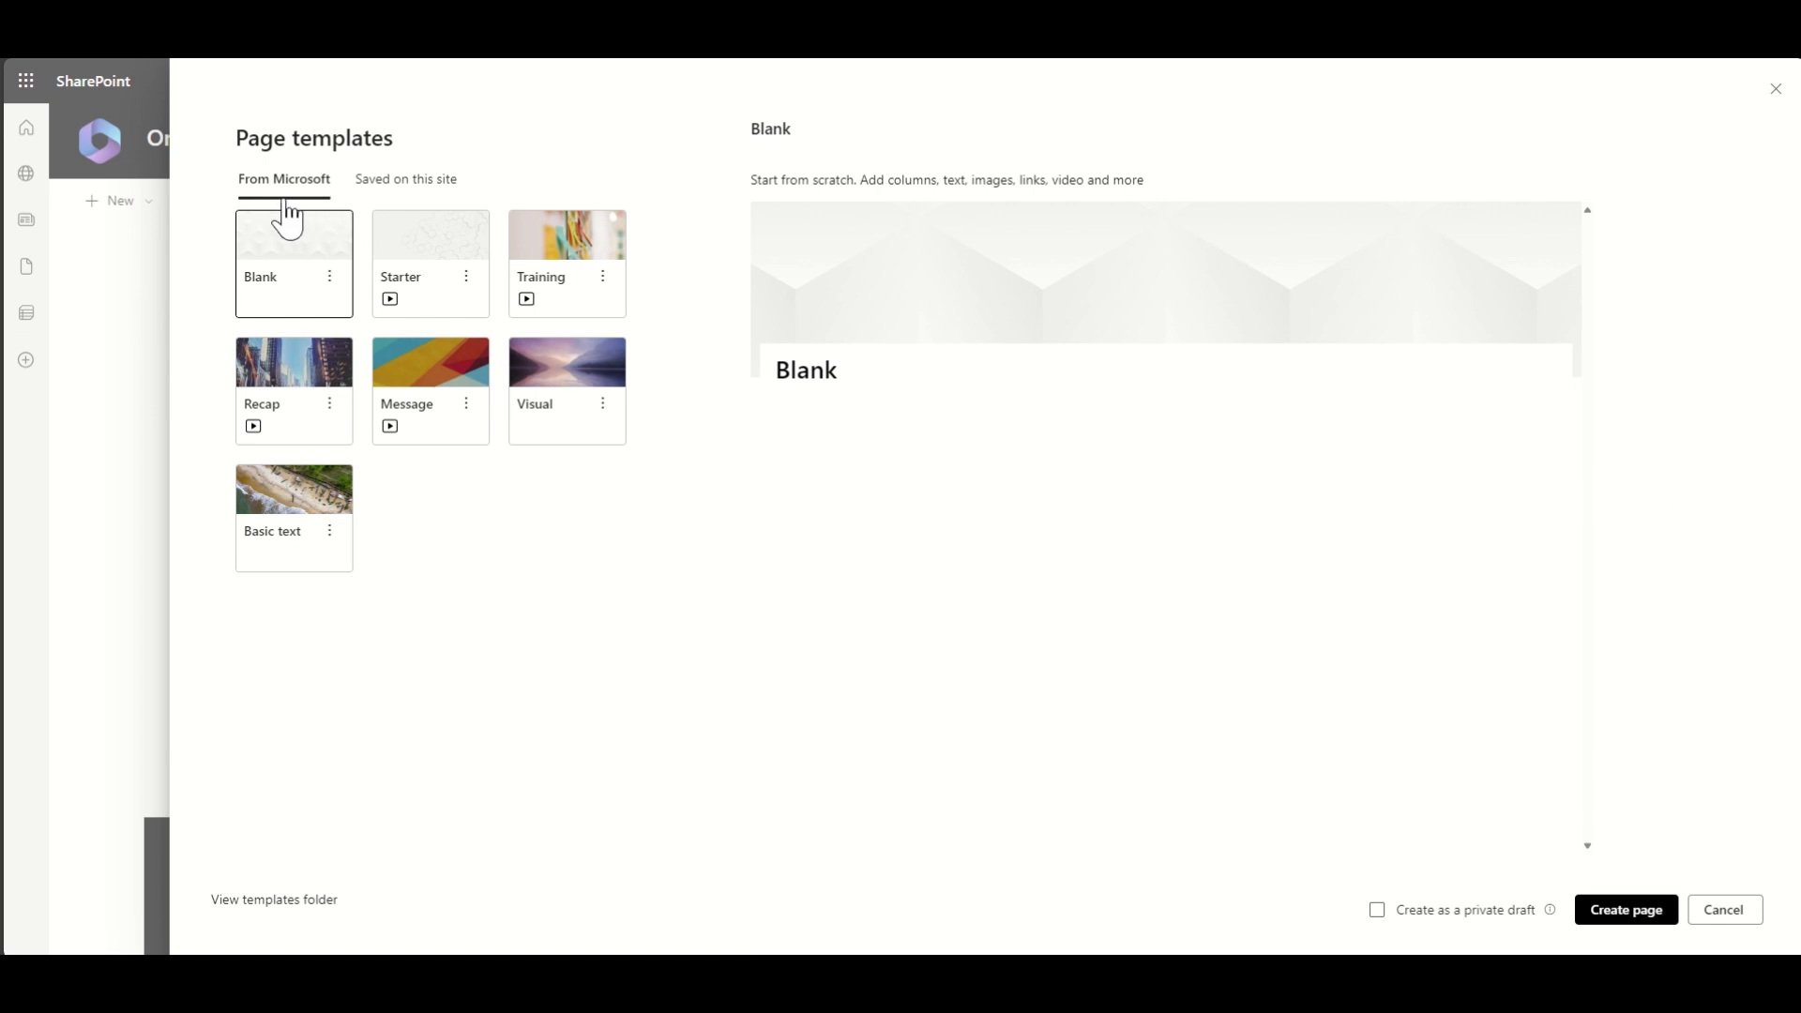
pyautogui.click(427, 267)
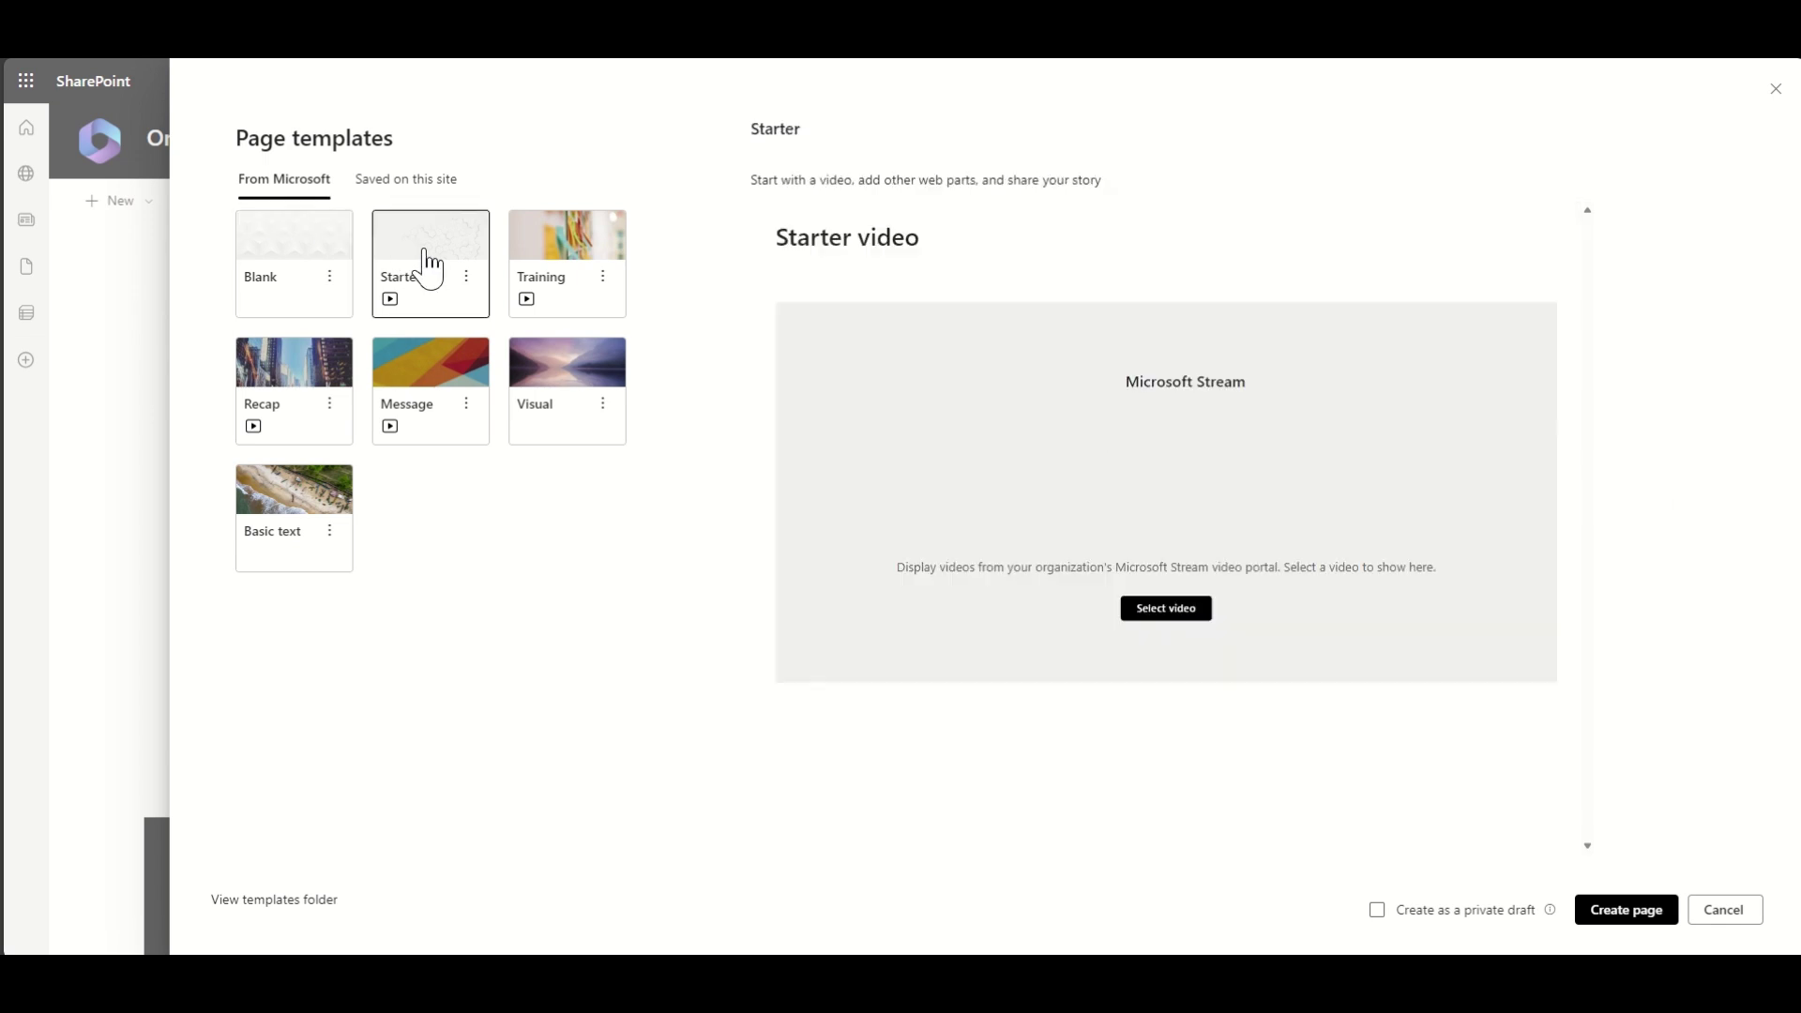
pyautogui.click(591, 252)
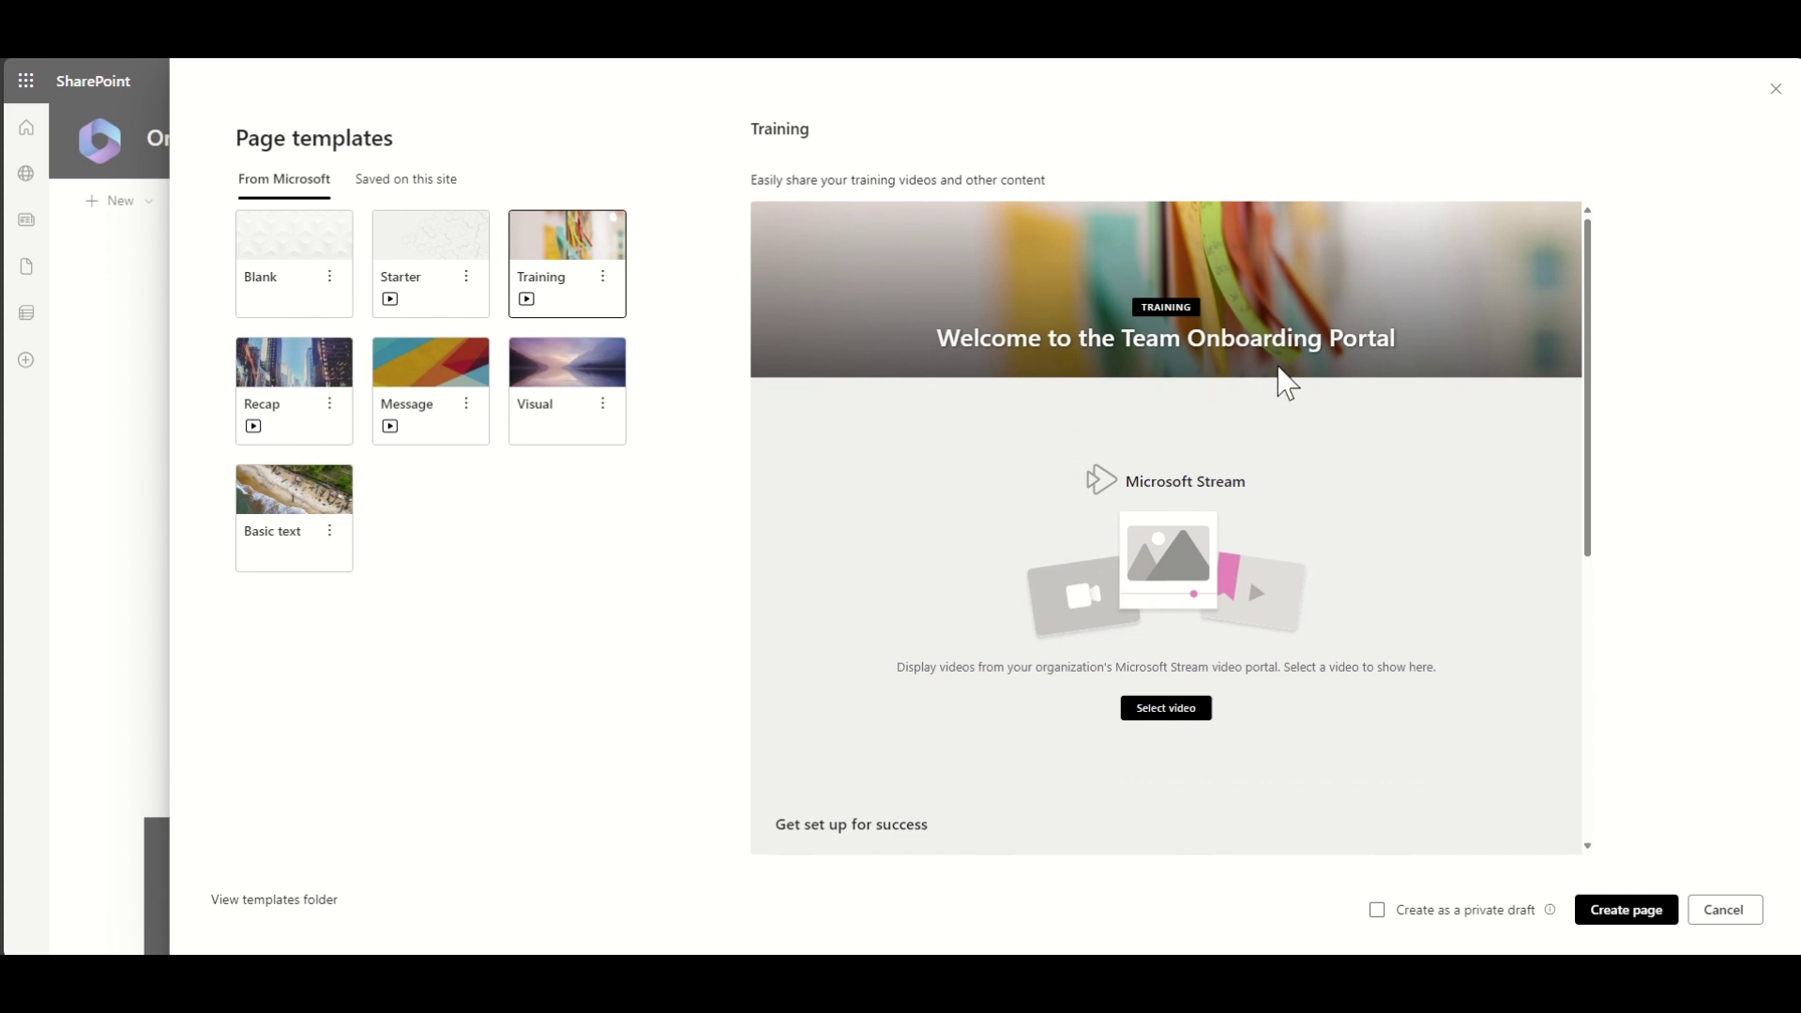
pyautogui.click(321, 375)
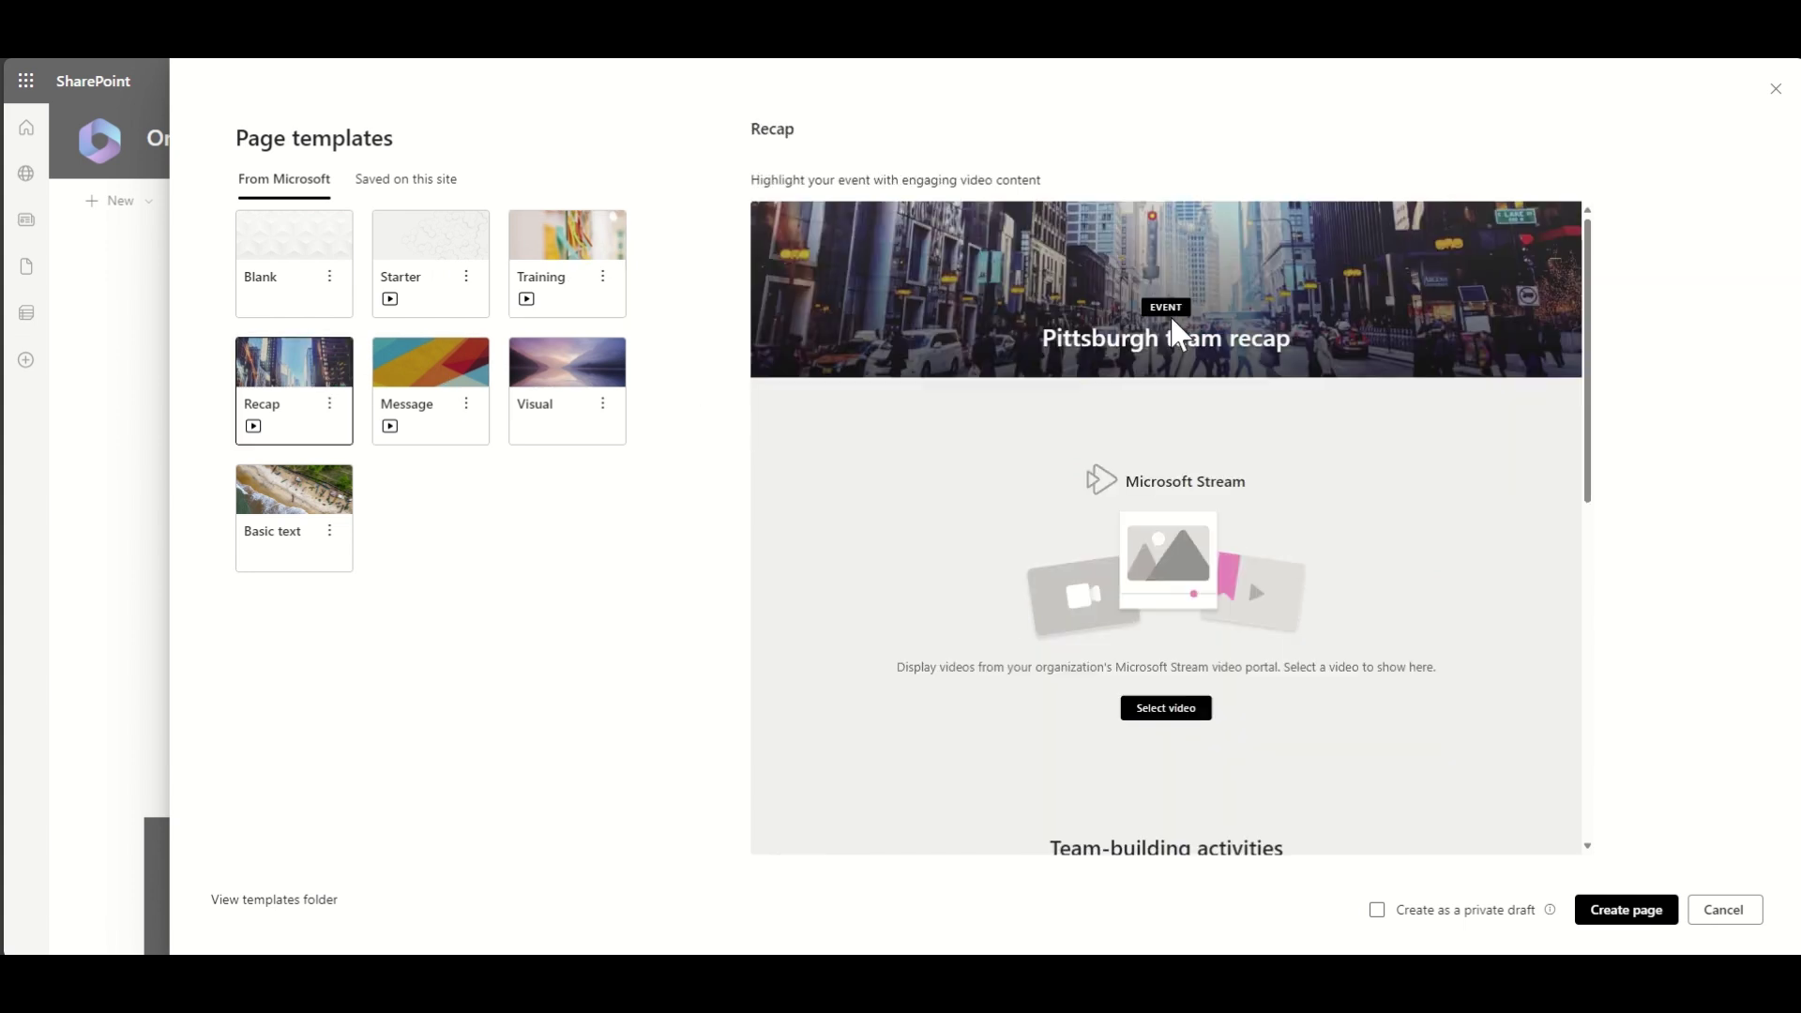
# Step: Preview the Message, Visual and Basic text templates, then choose Blank
pyautogui.click(395, 387)
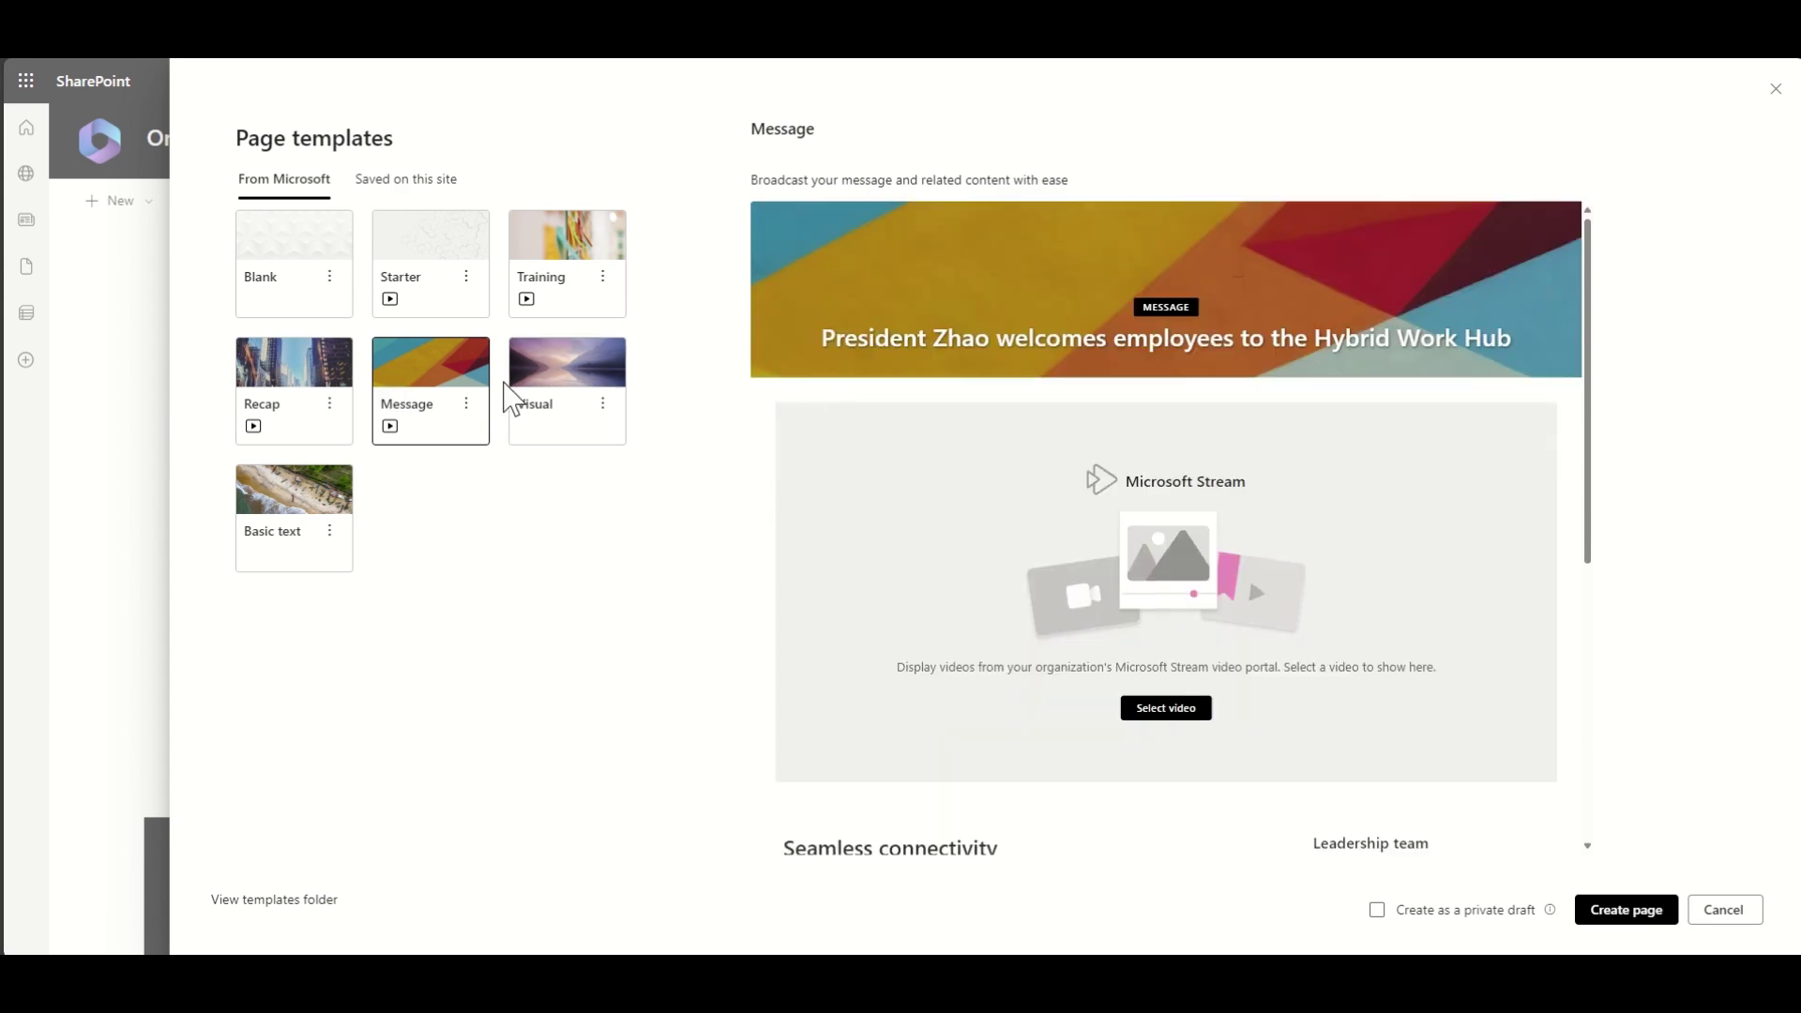
pyautogui.click(568, 384)
pyautogui.scroll(-6, 1013, 441)
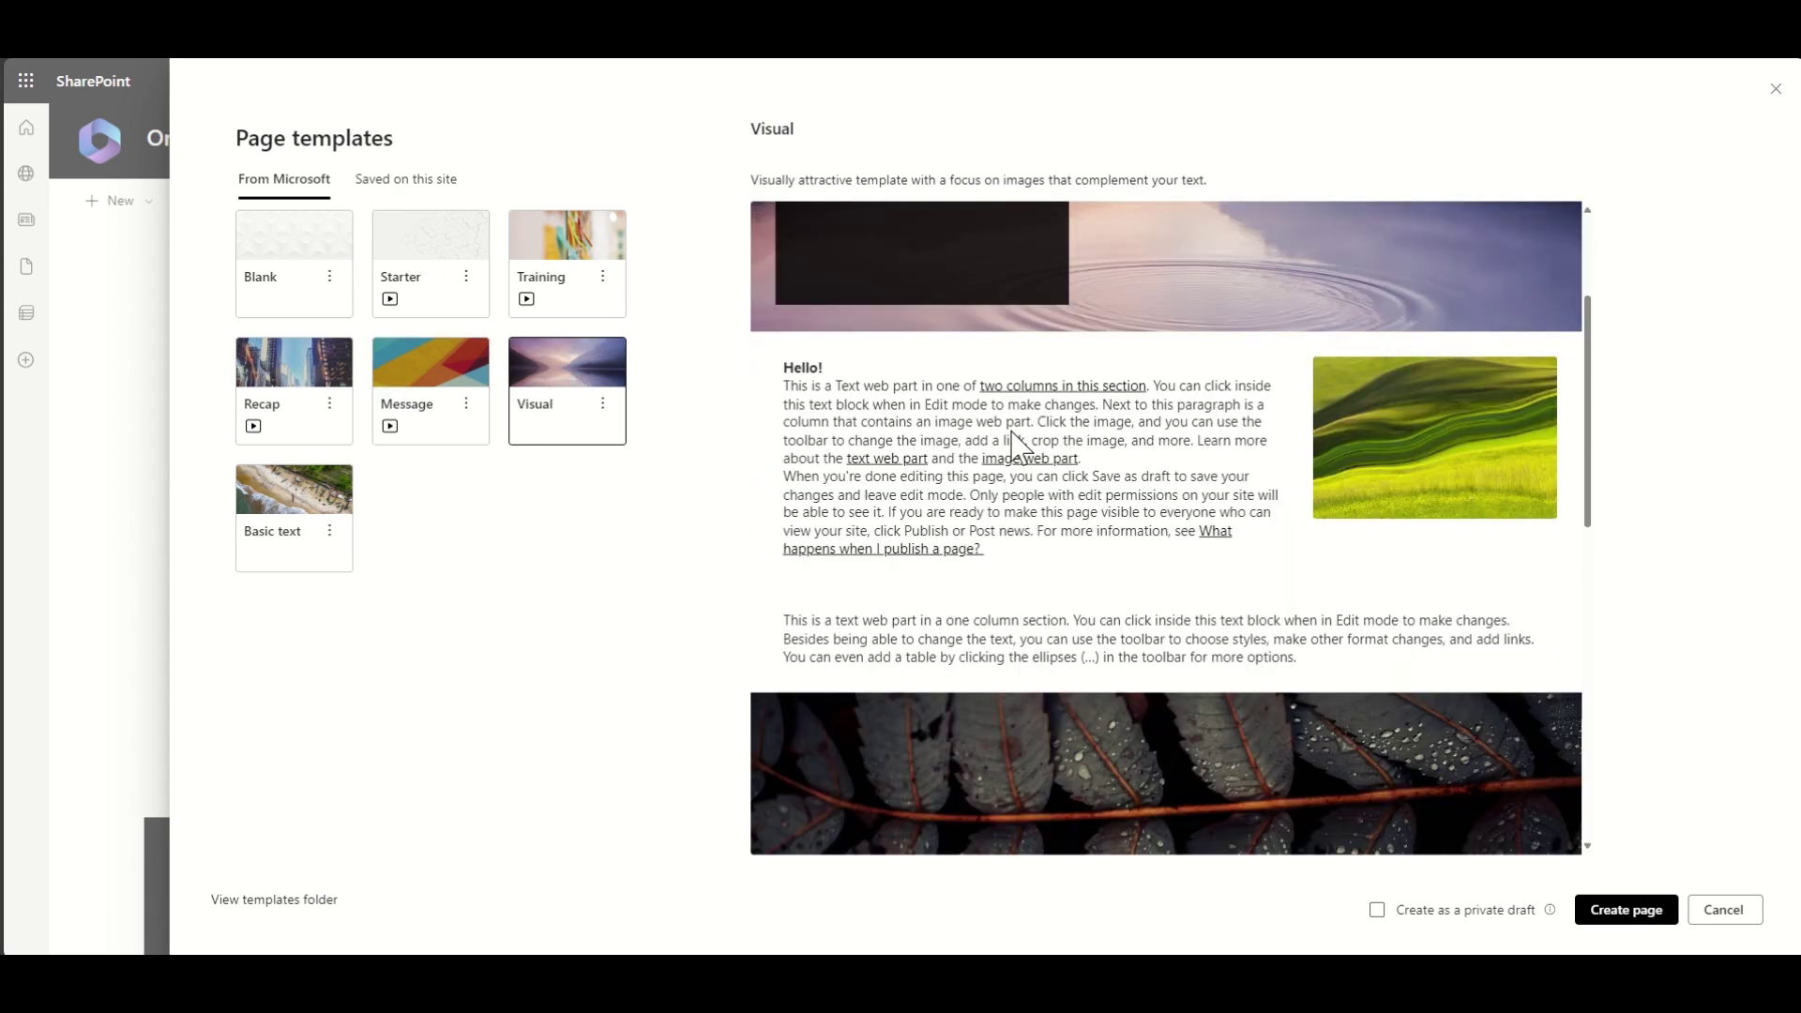
pyautogui.scroll(-3, 1013, 441)
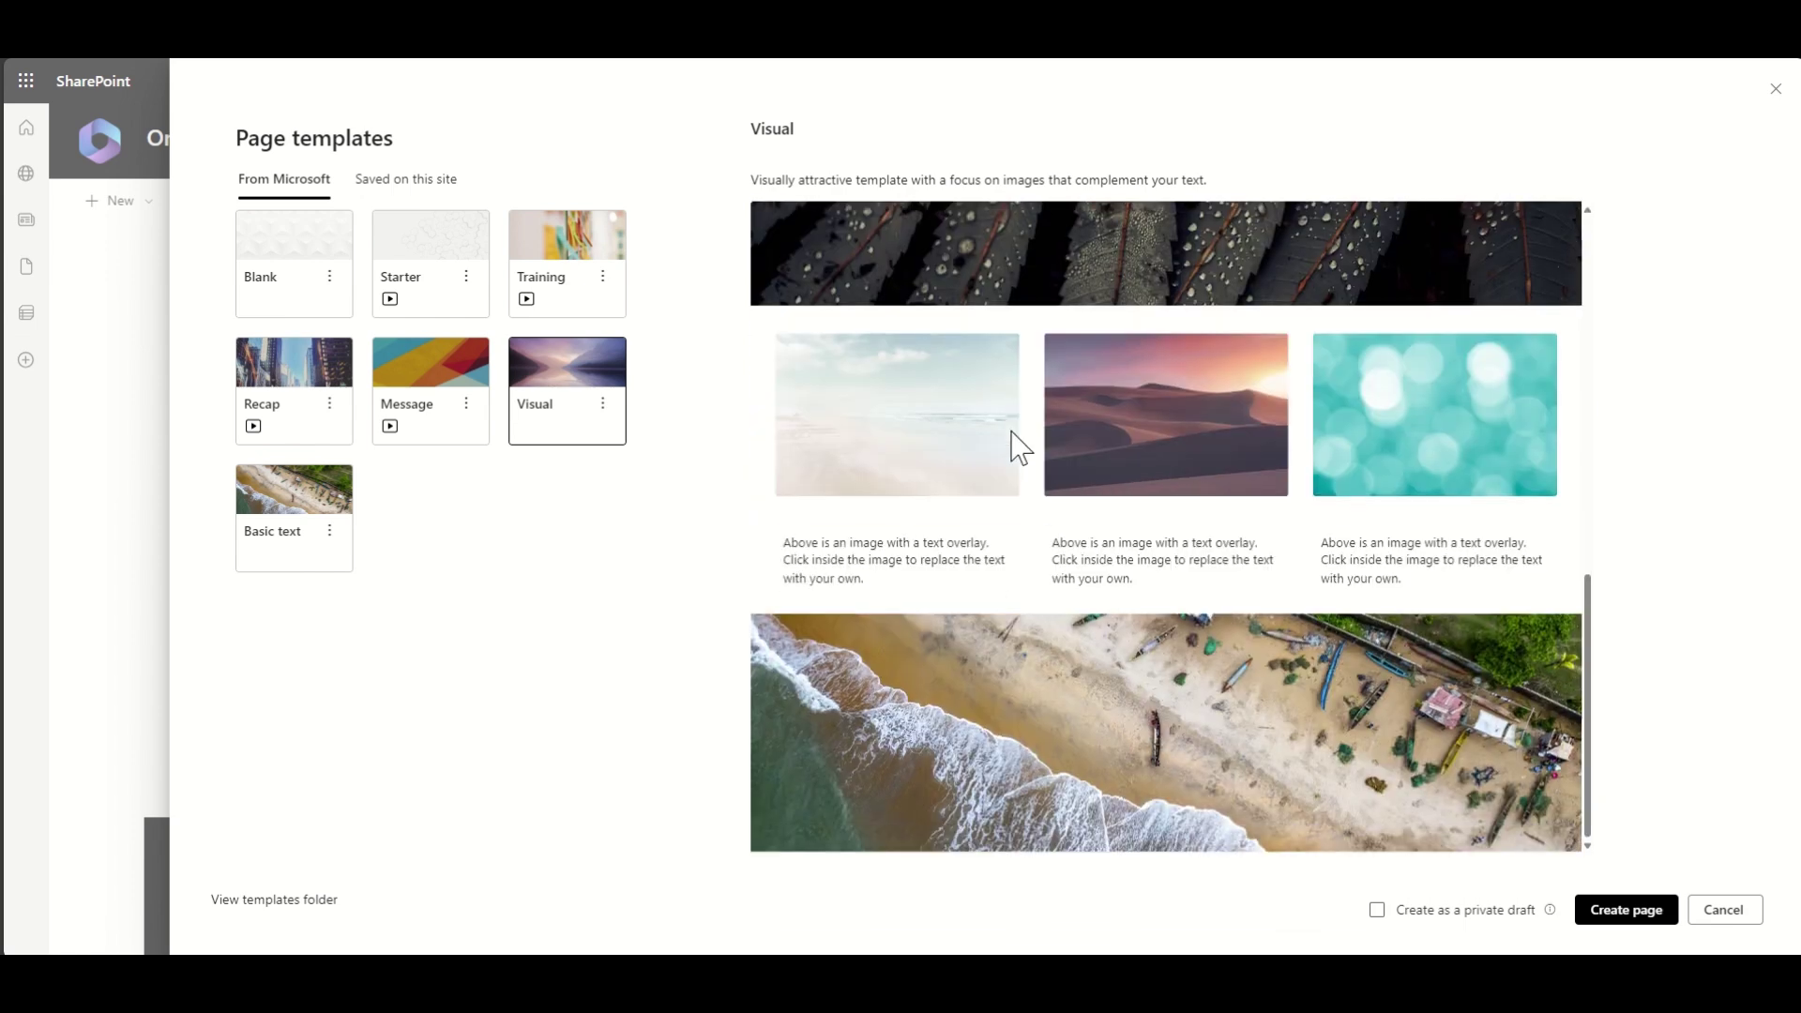
pyautogui.click(296, 492)
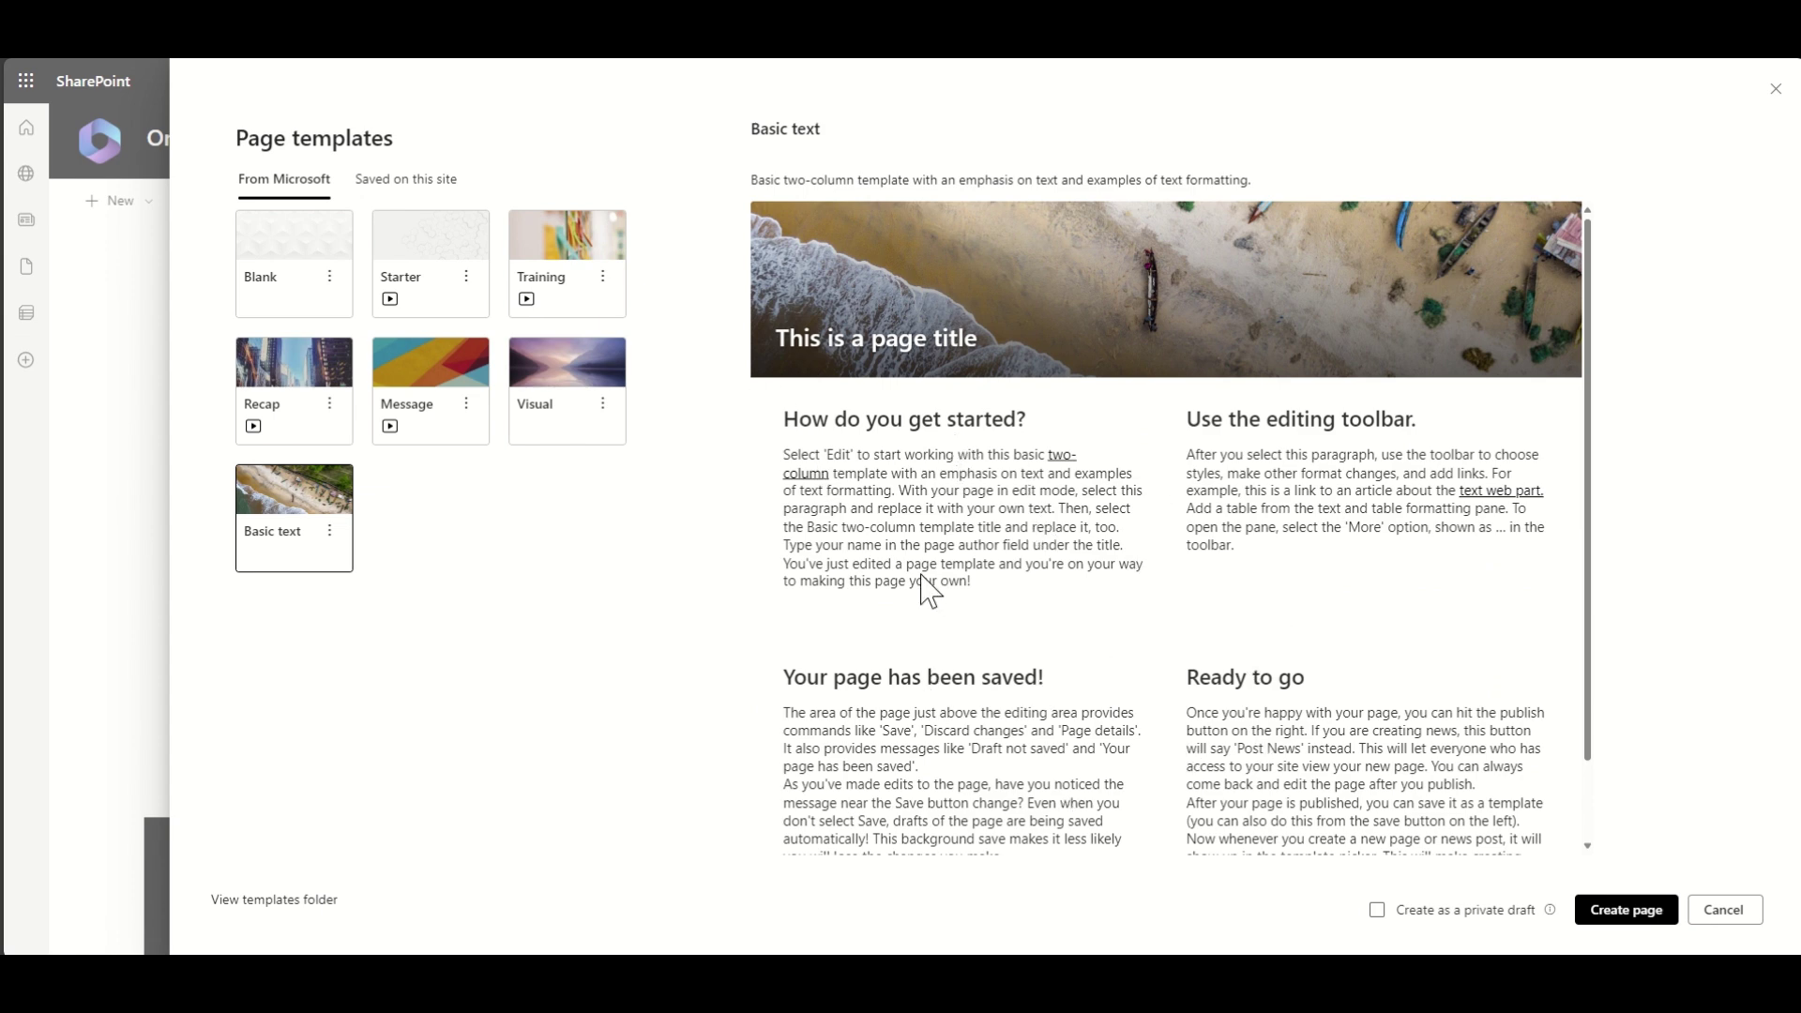
pyautogui.click(289, 254)
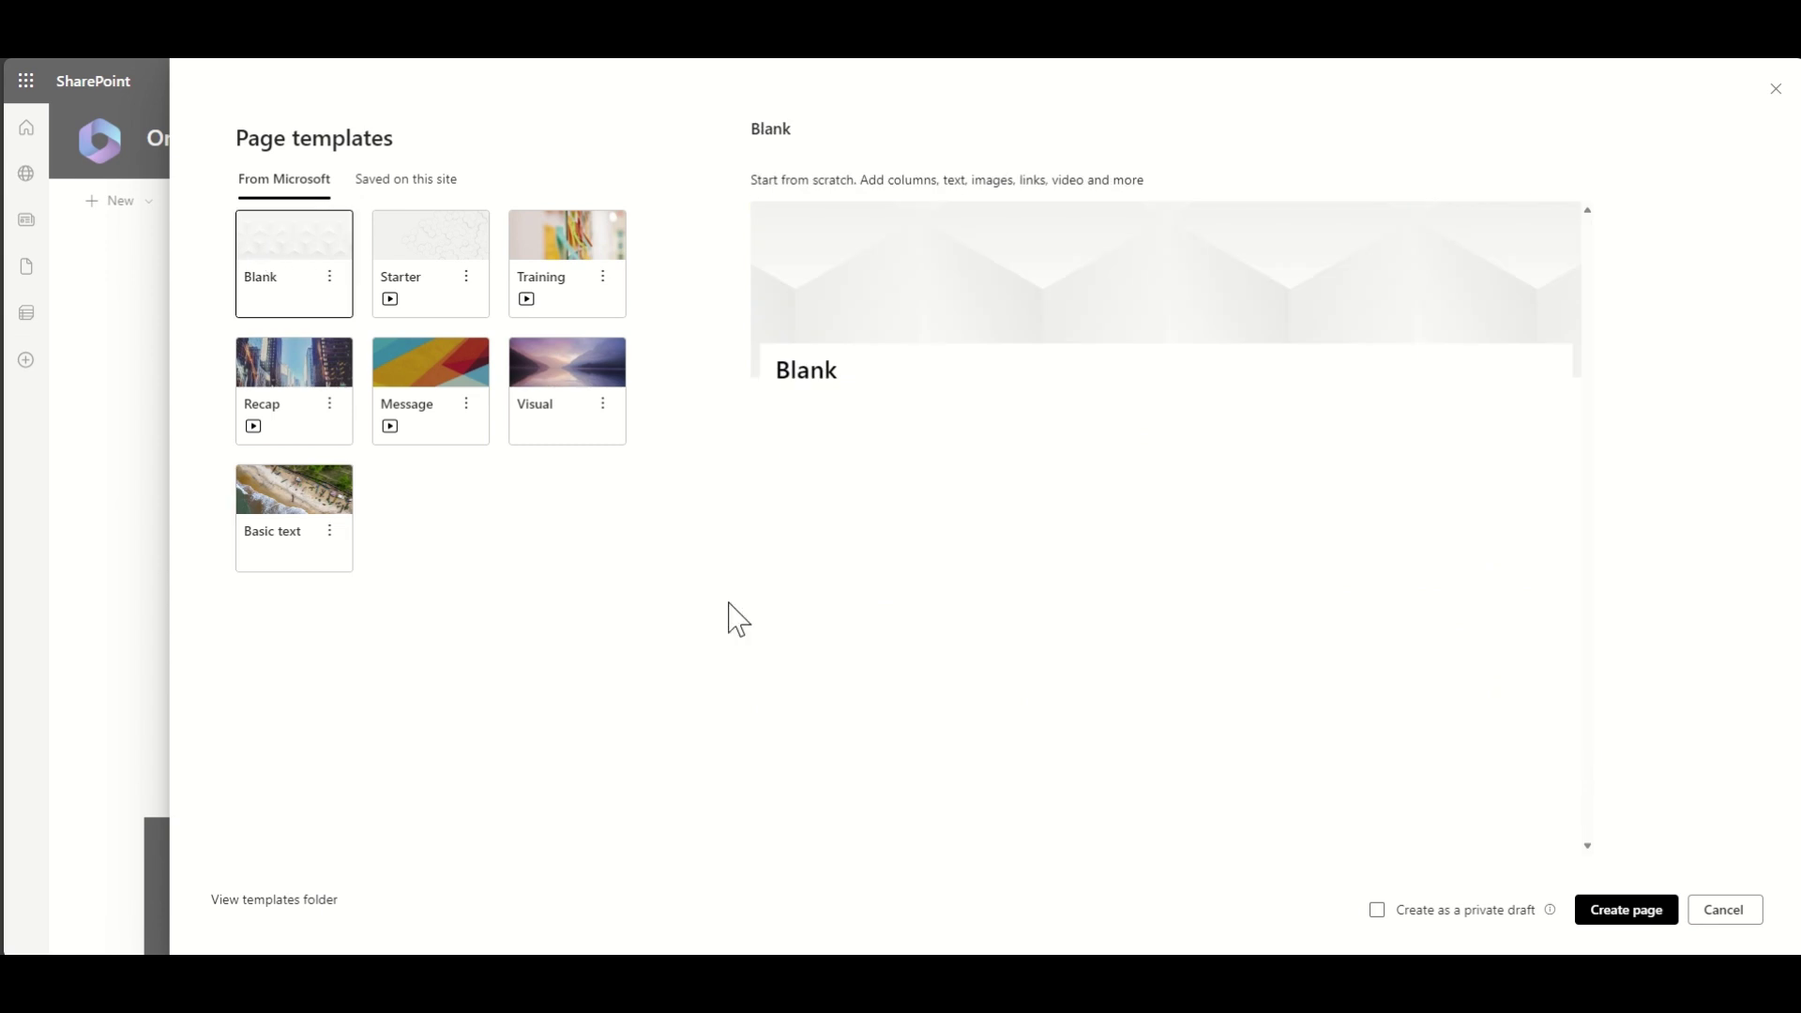
# Step: Create the page from the Blank template and give its title banner the Plain layout
pyautogui.click(1612, 908)
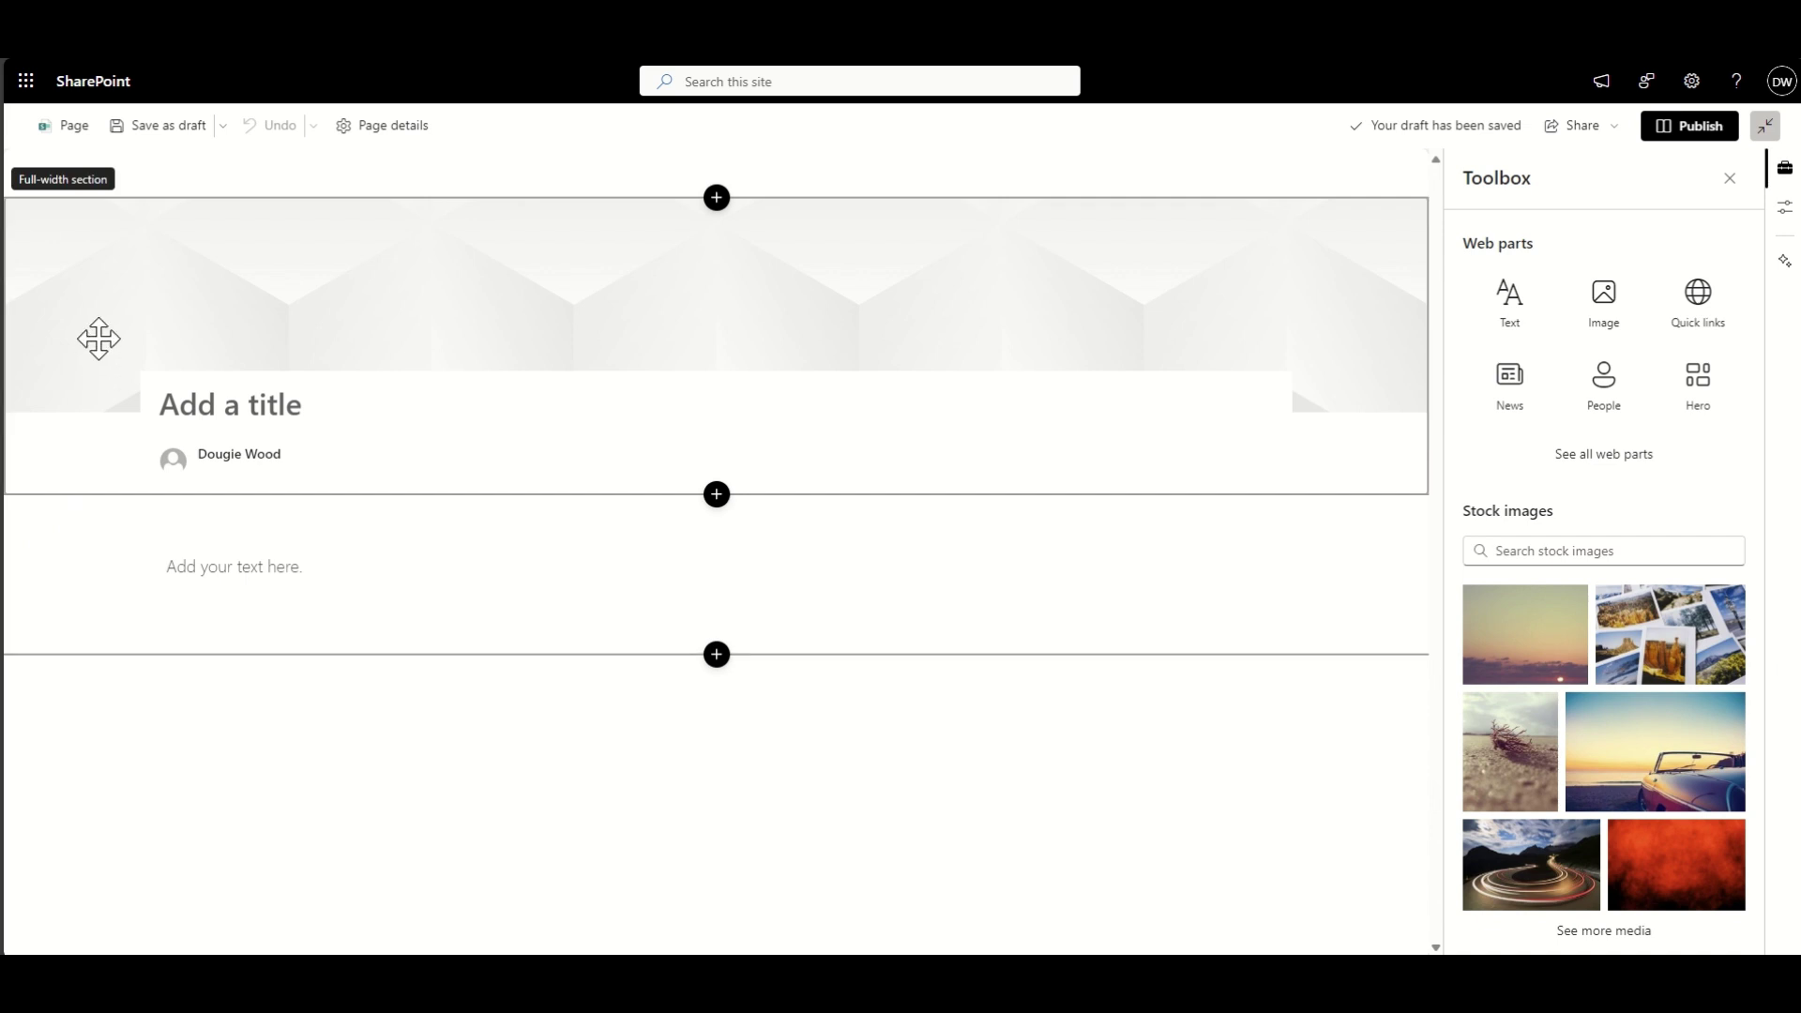
pyautogui.click(104, 298)
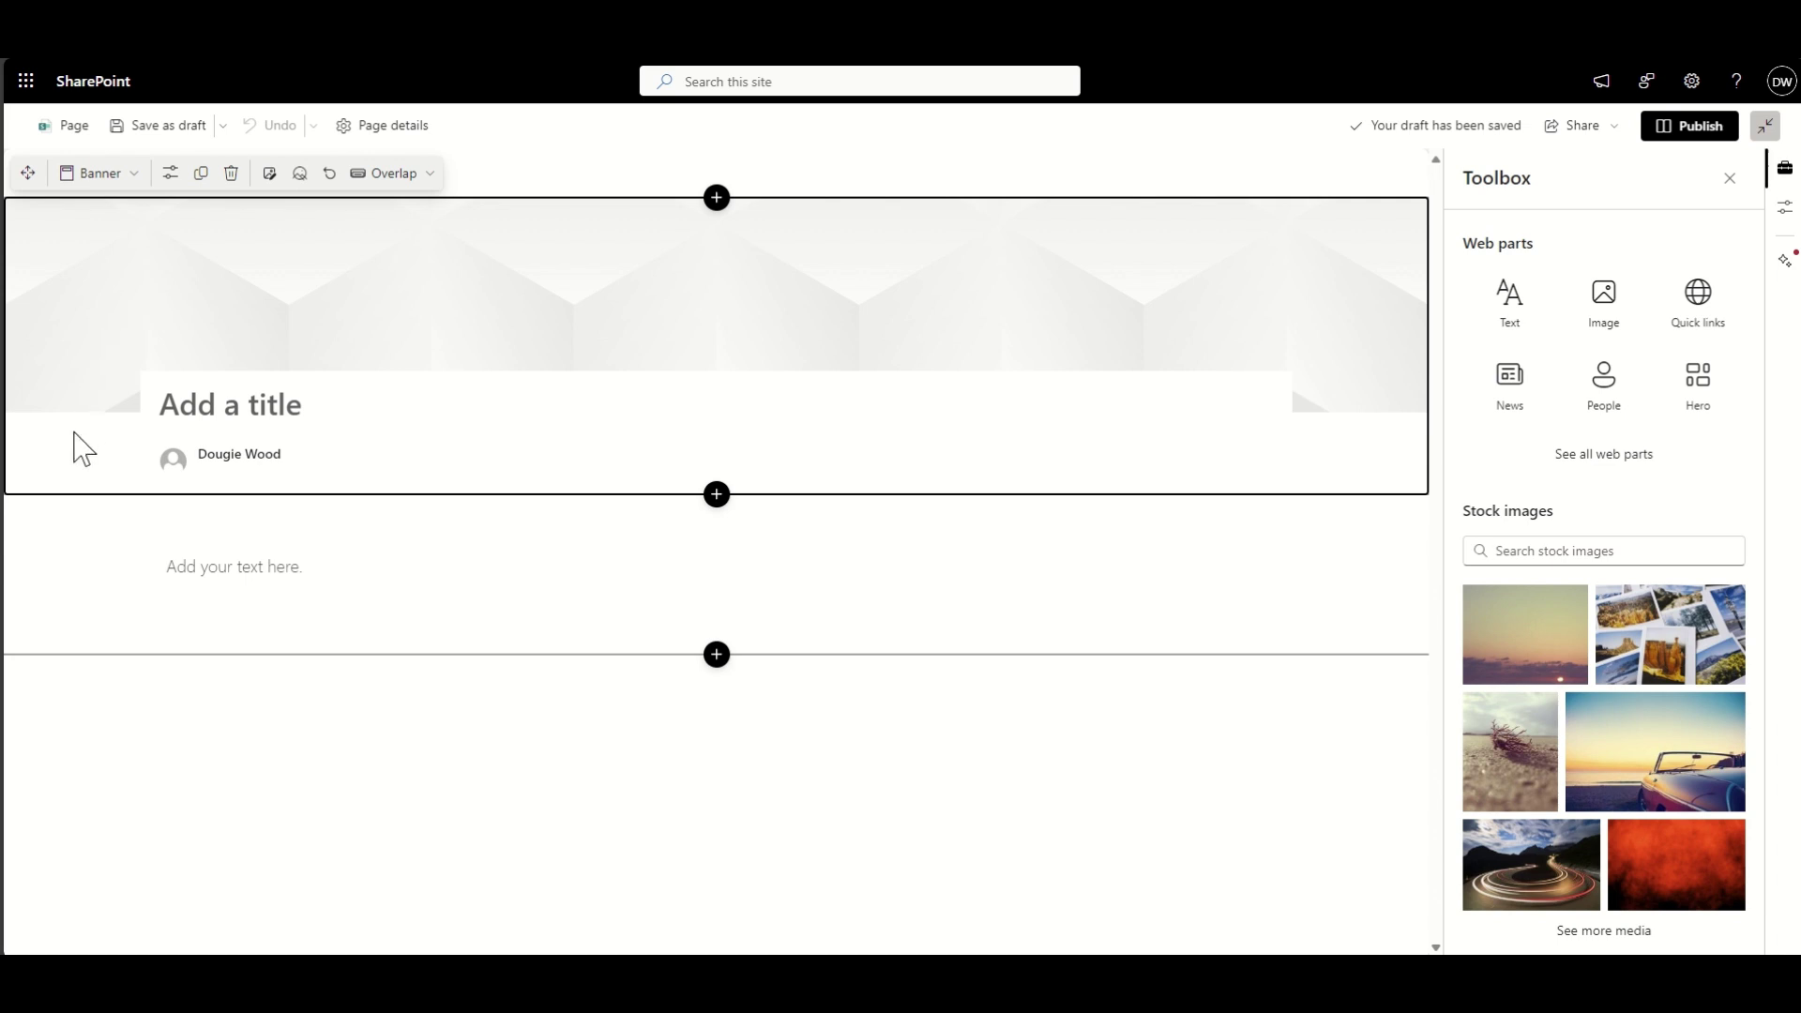
pyautogui.click(404, 177)
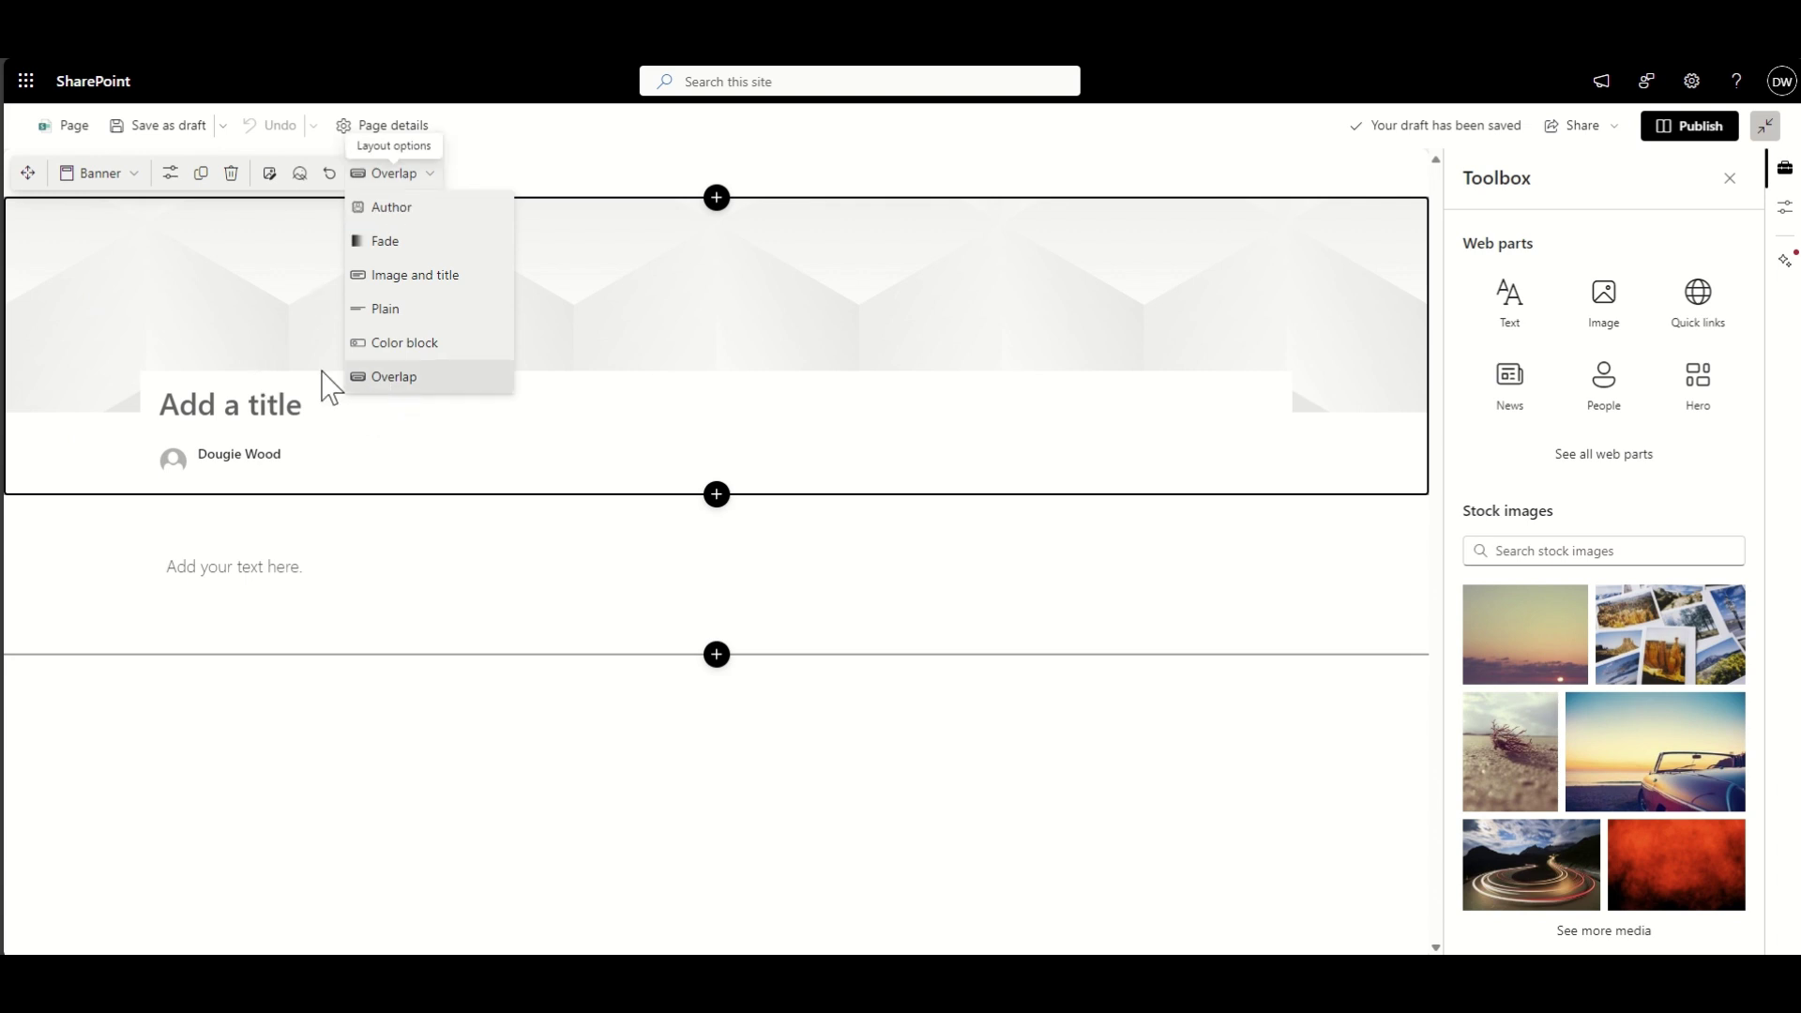
pyautogui.click(420, 310)
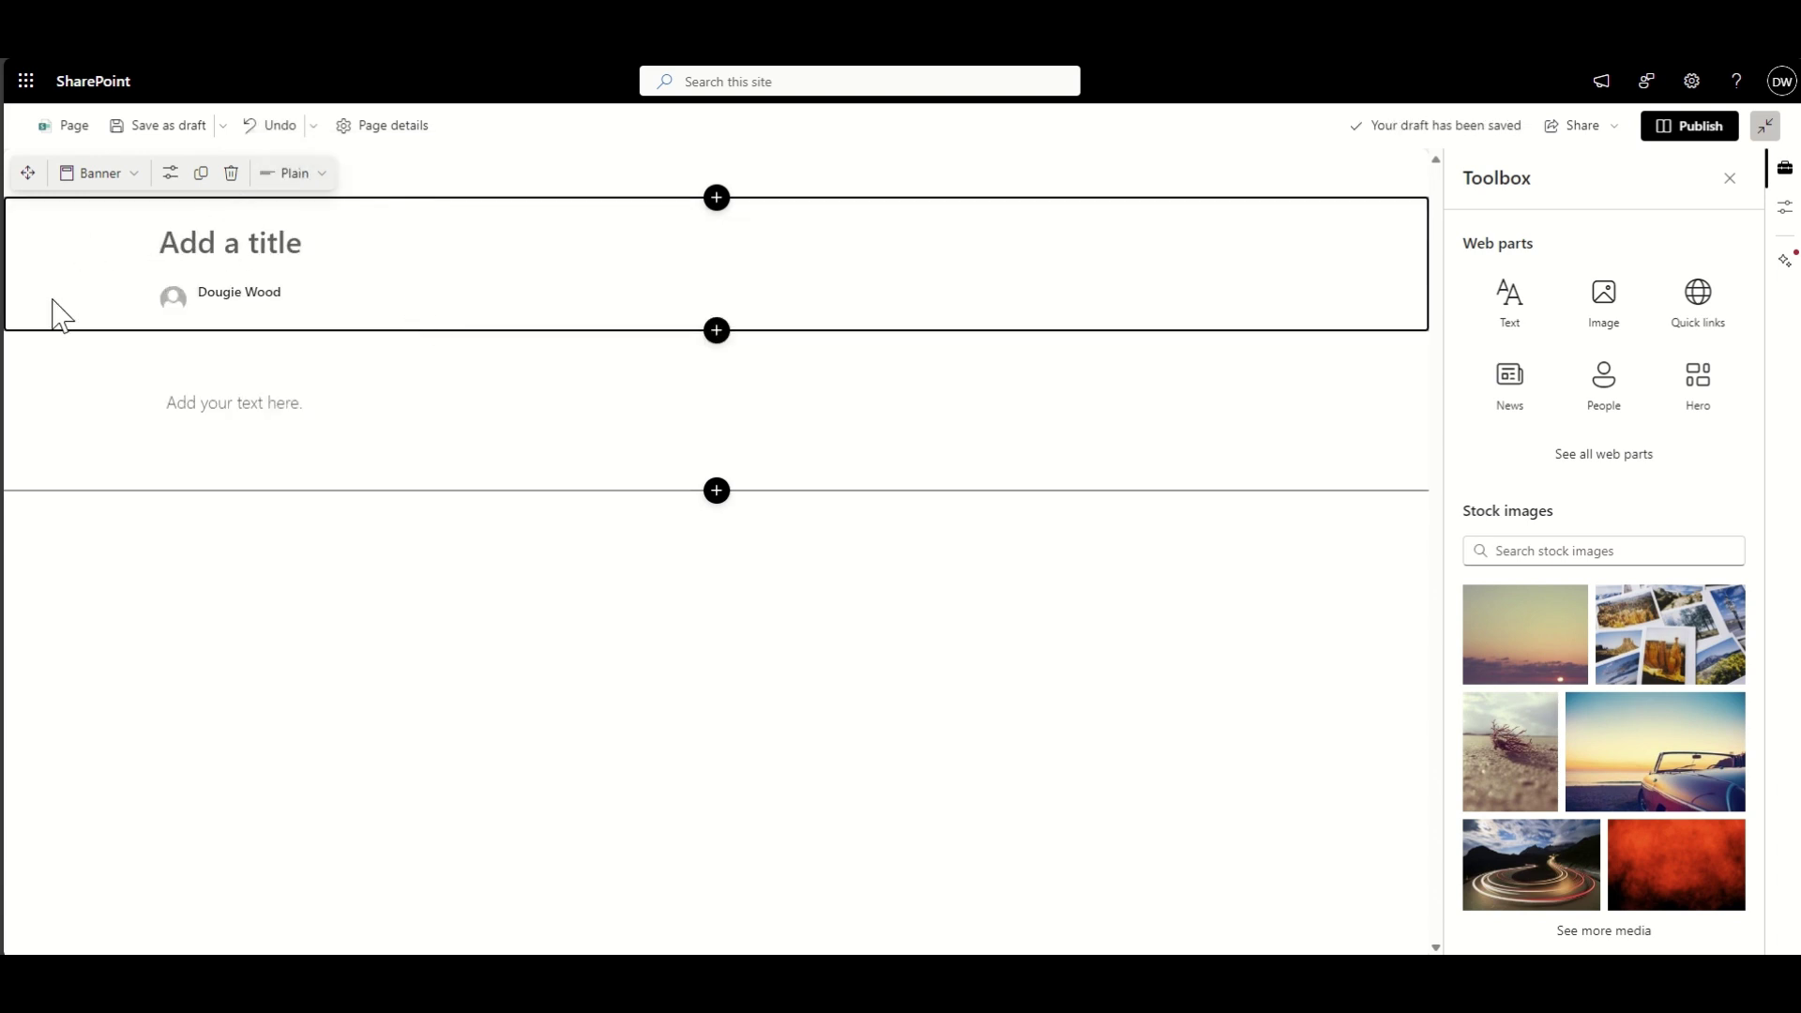
# Step: Title the page 'Meet the Leadership Team'
pyautogui.write('Meet the Leadership Team')
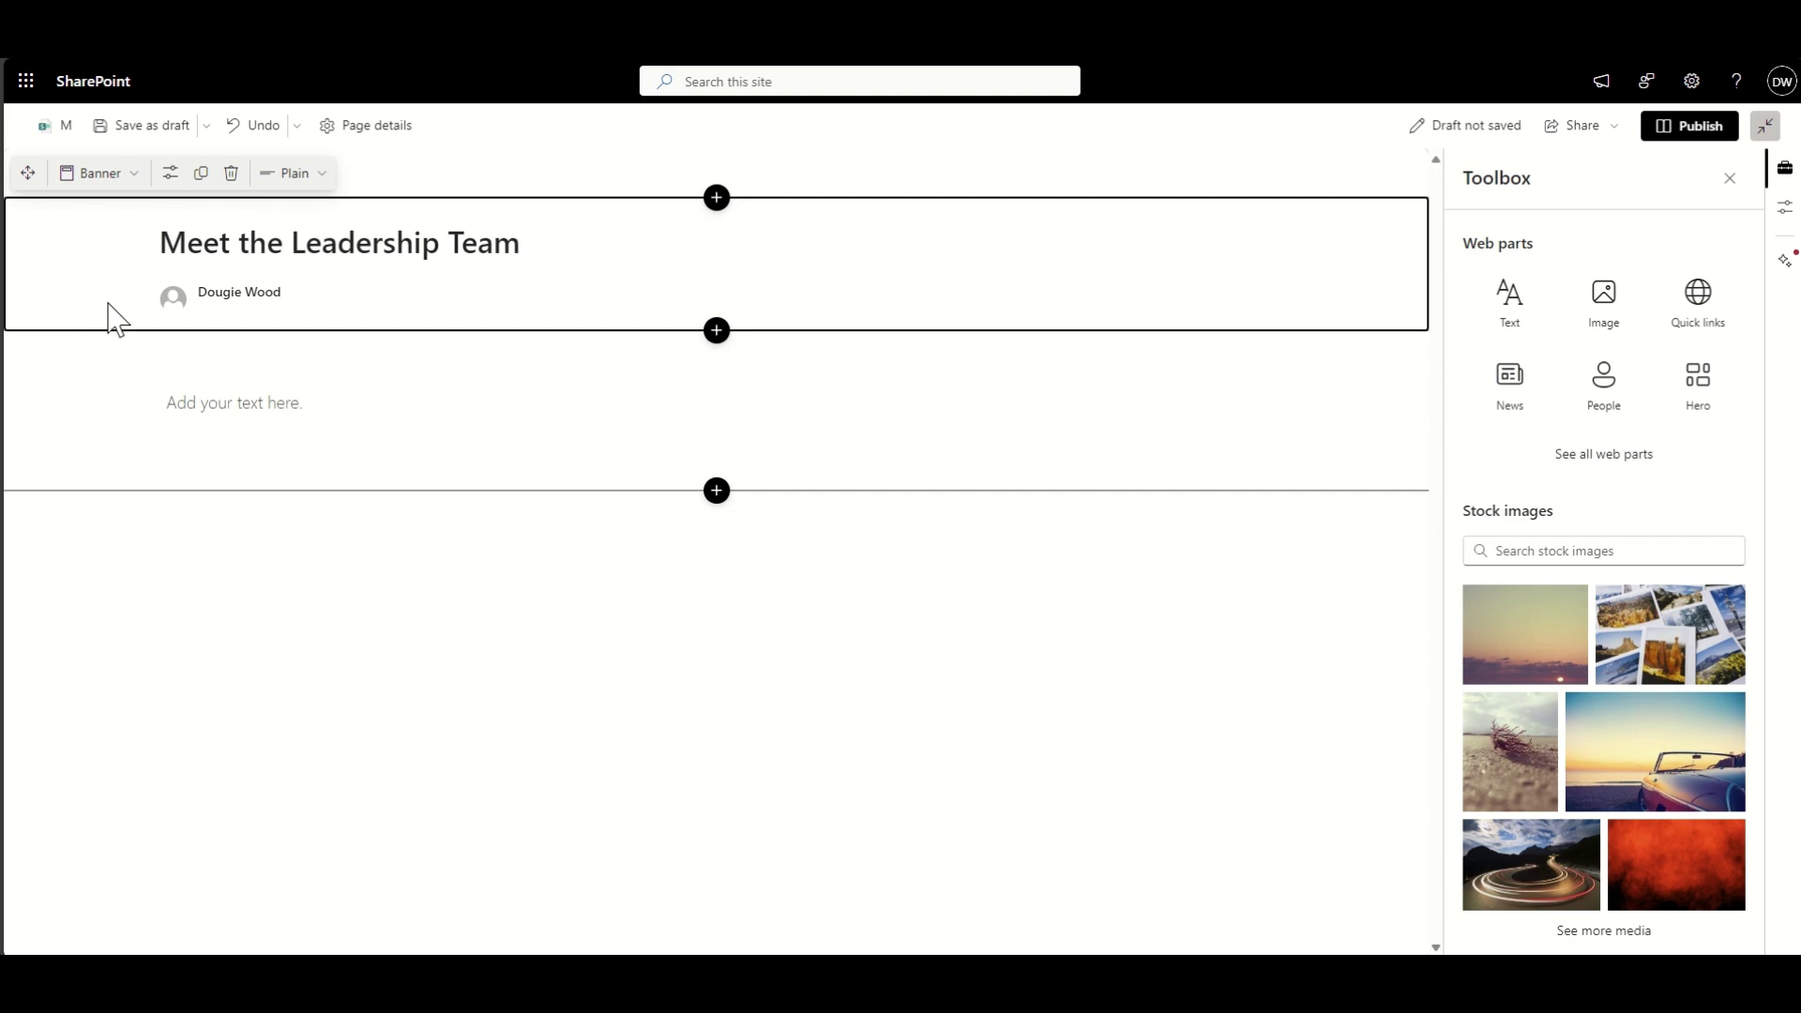
pyautogui.moveTo(221, 313)
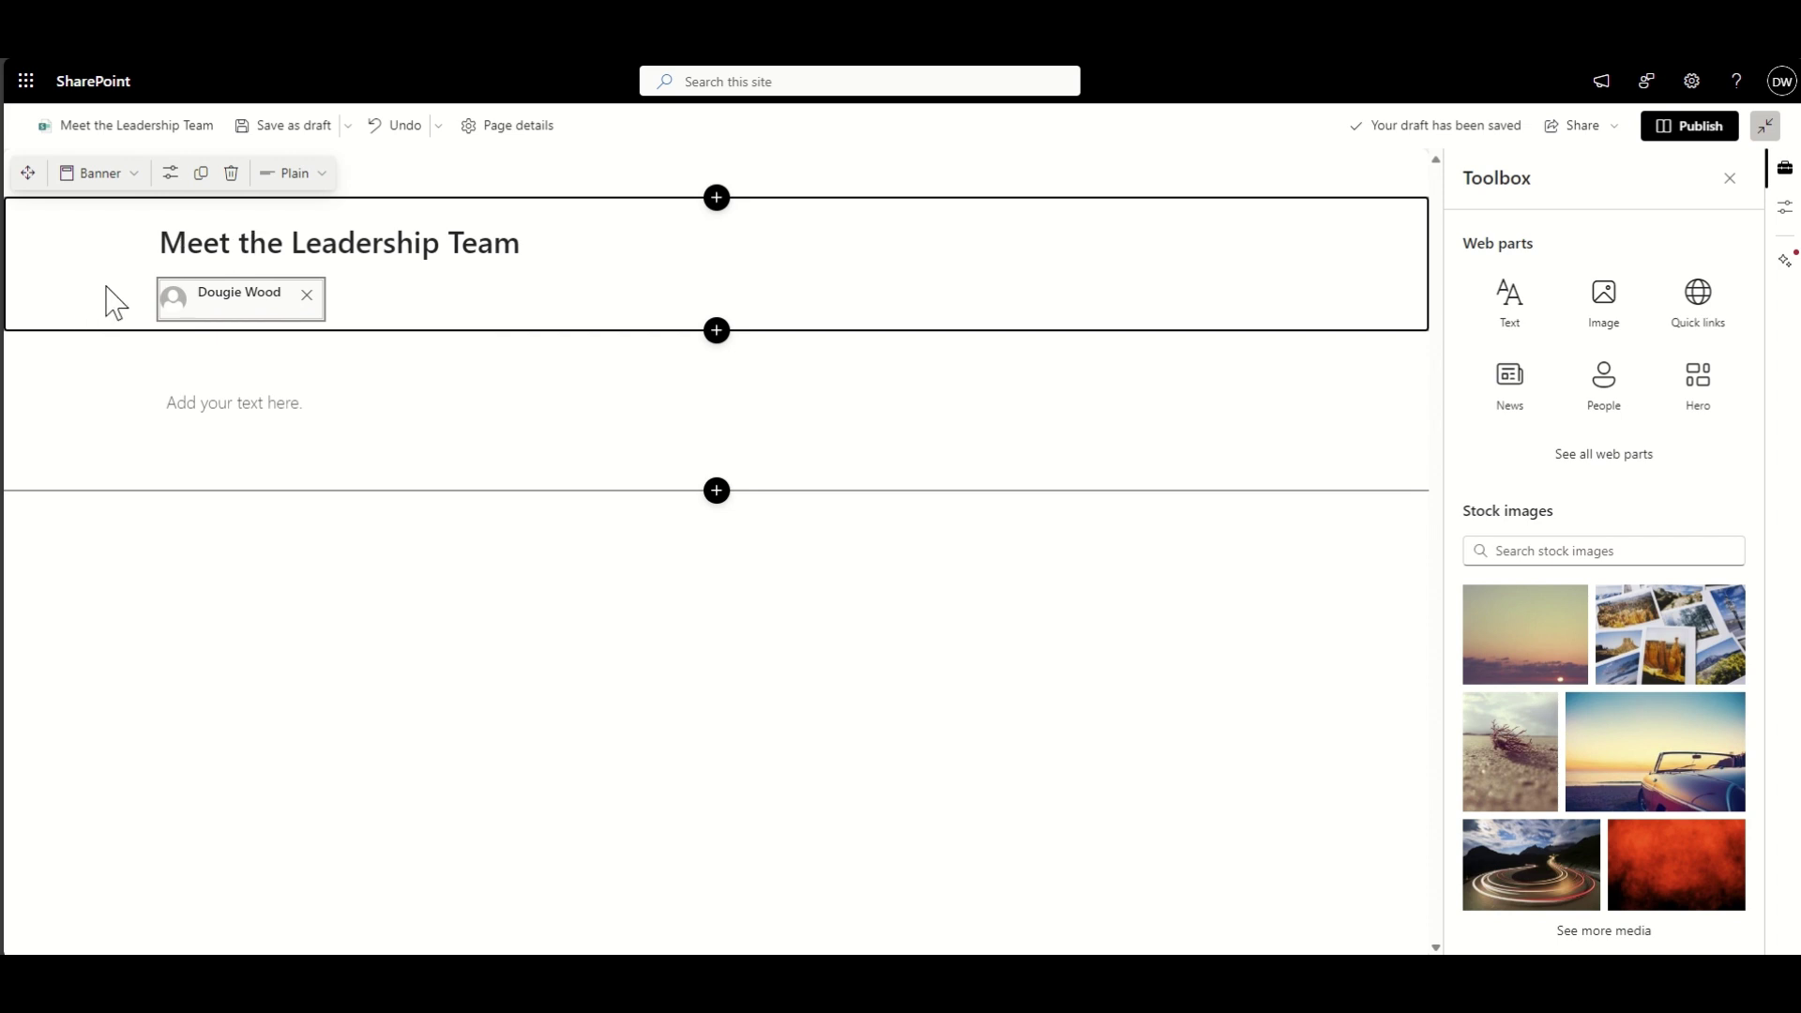
# Step: Remove the byline author, add a suggested person as author, then remove them too
pyautogui.click(307, 296)
pyautogui.click(251, 300)
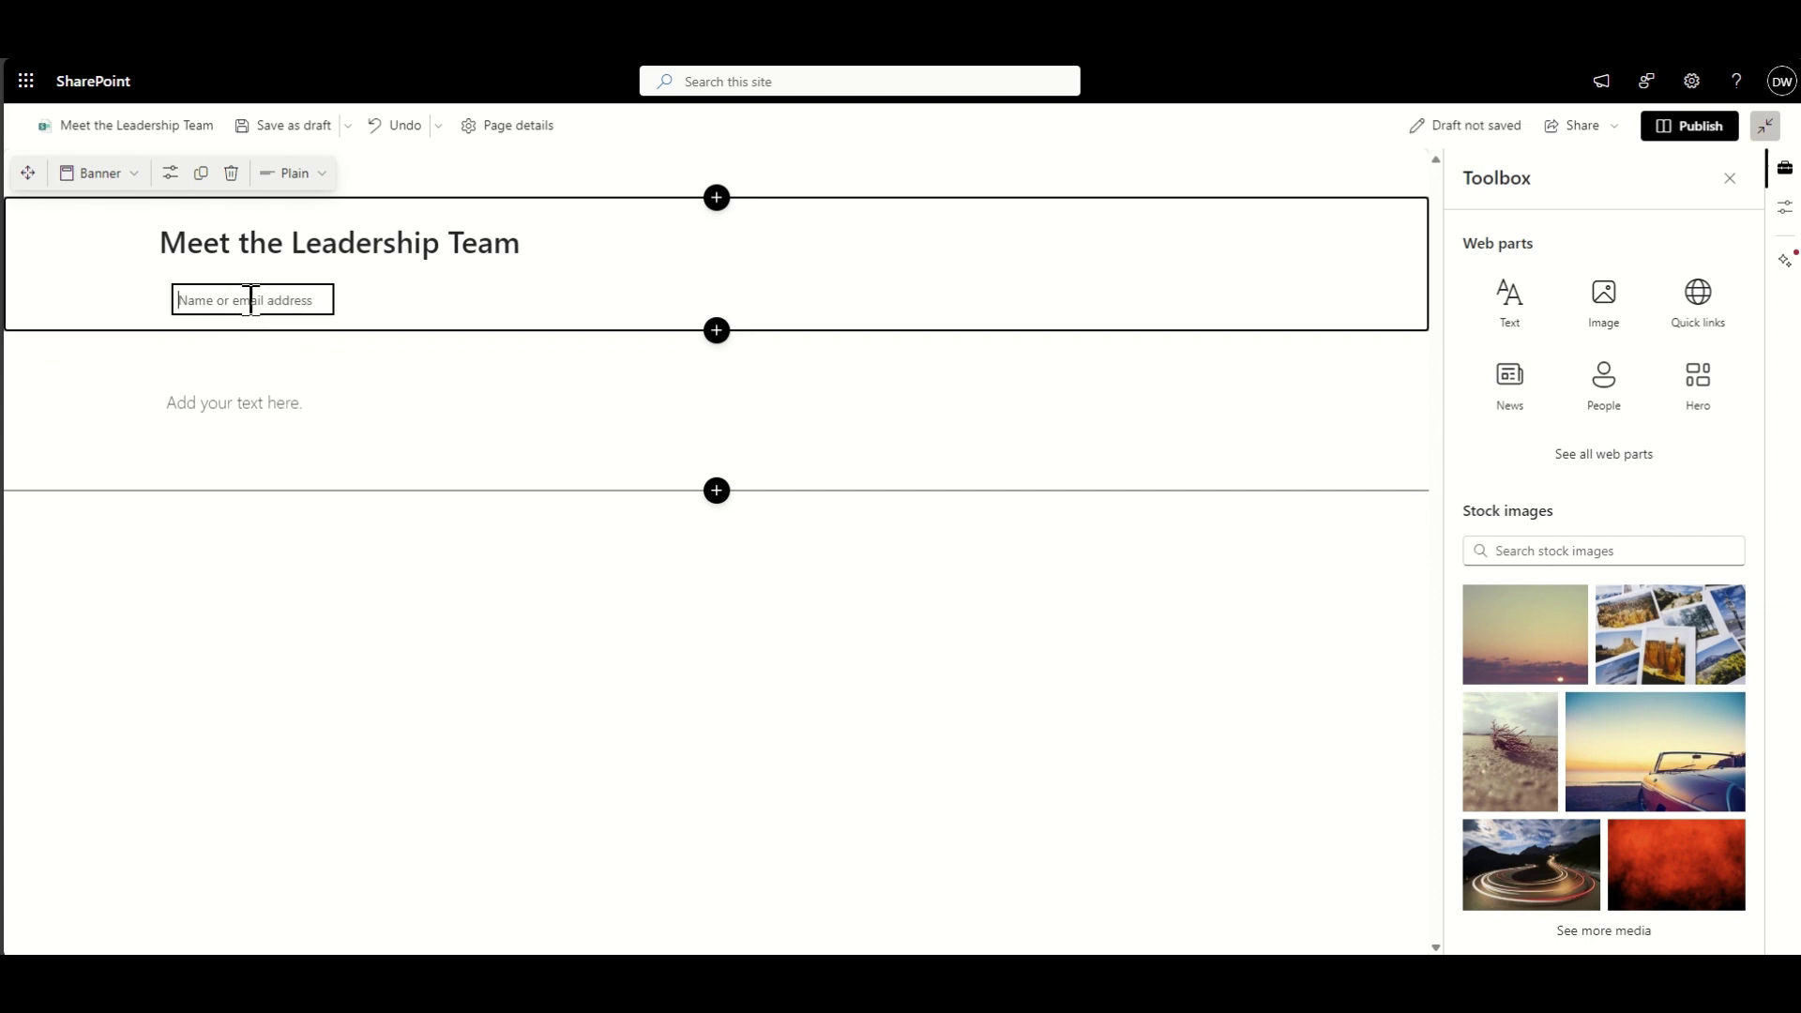
pyautogui.write('george')
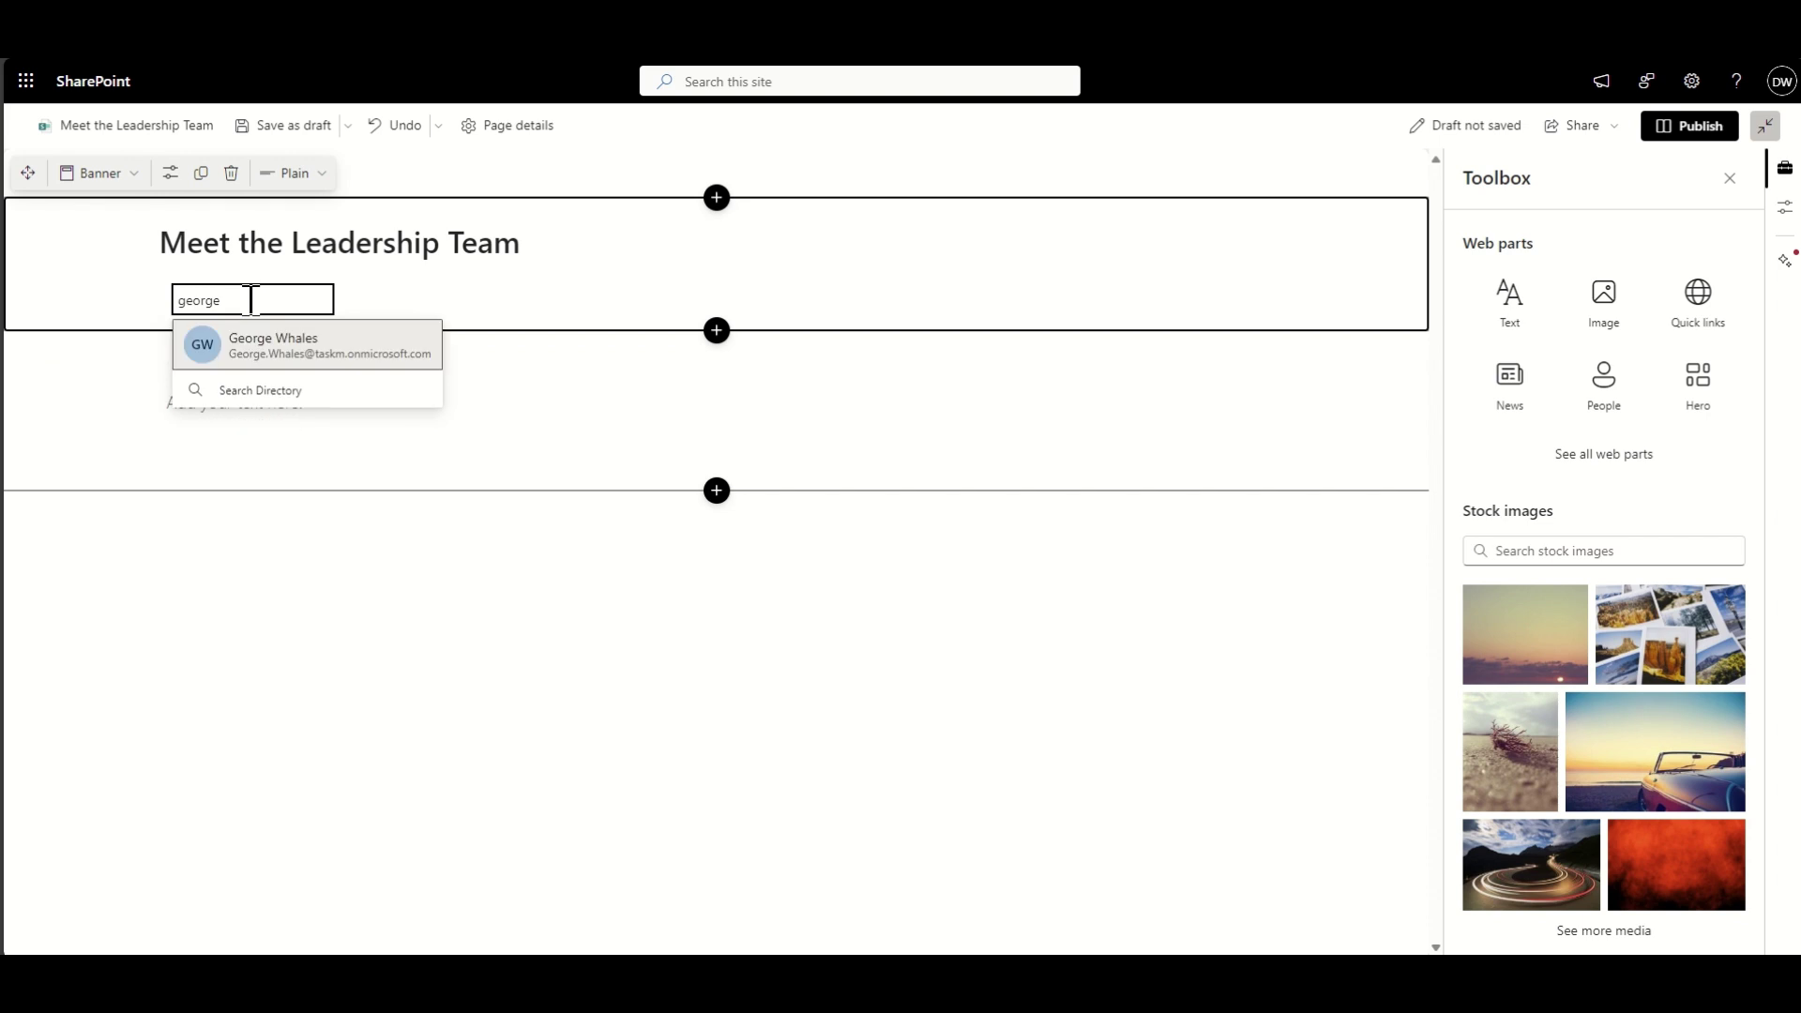
pyautogui.click(266, 352)
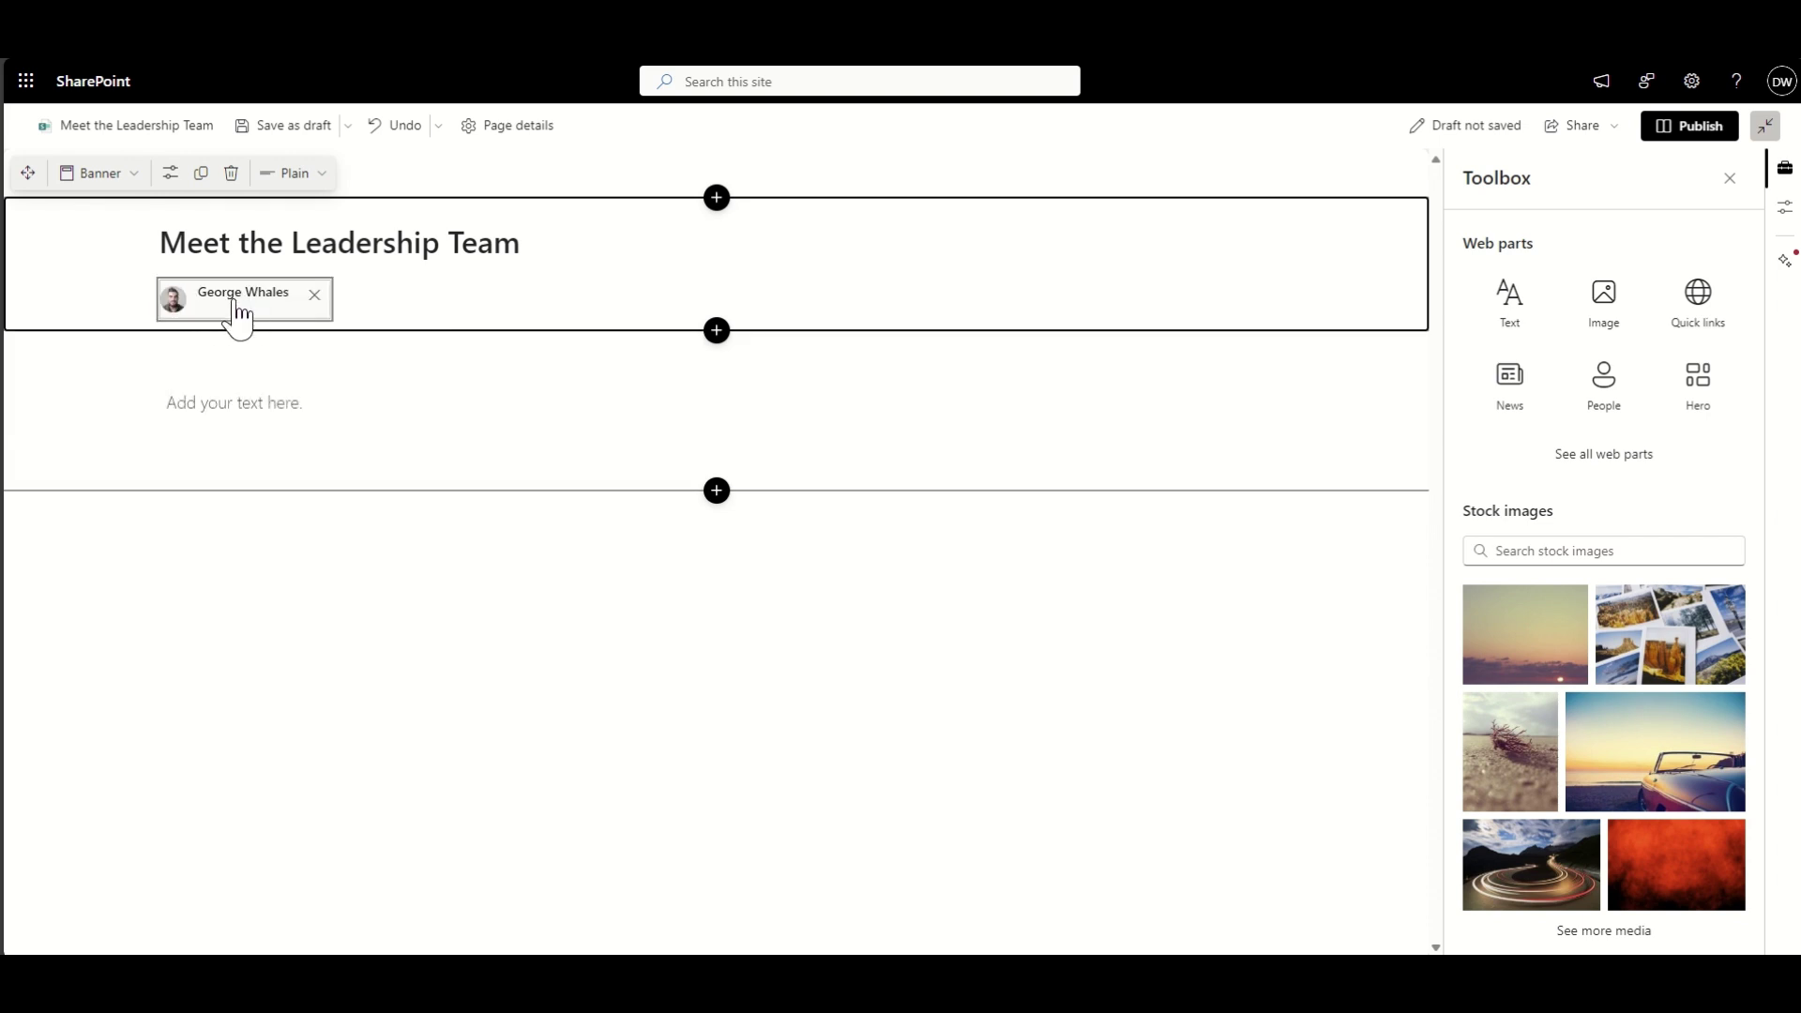
pyautogui.click(104, 305)
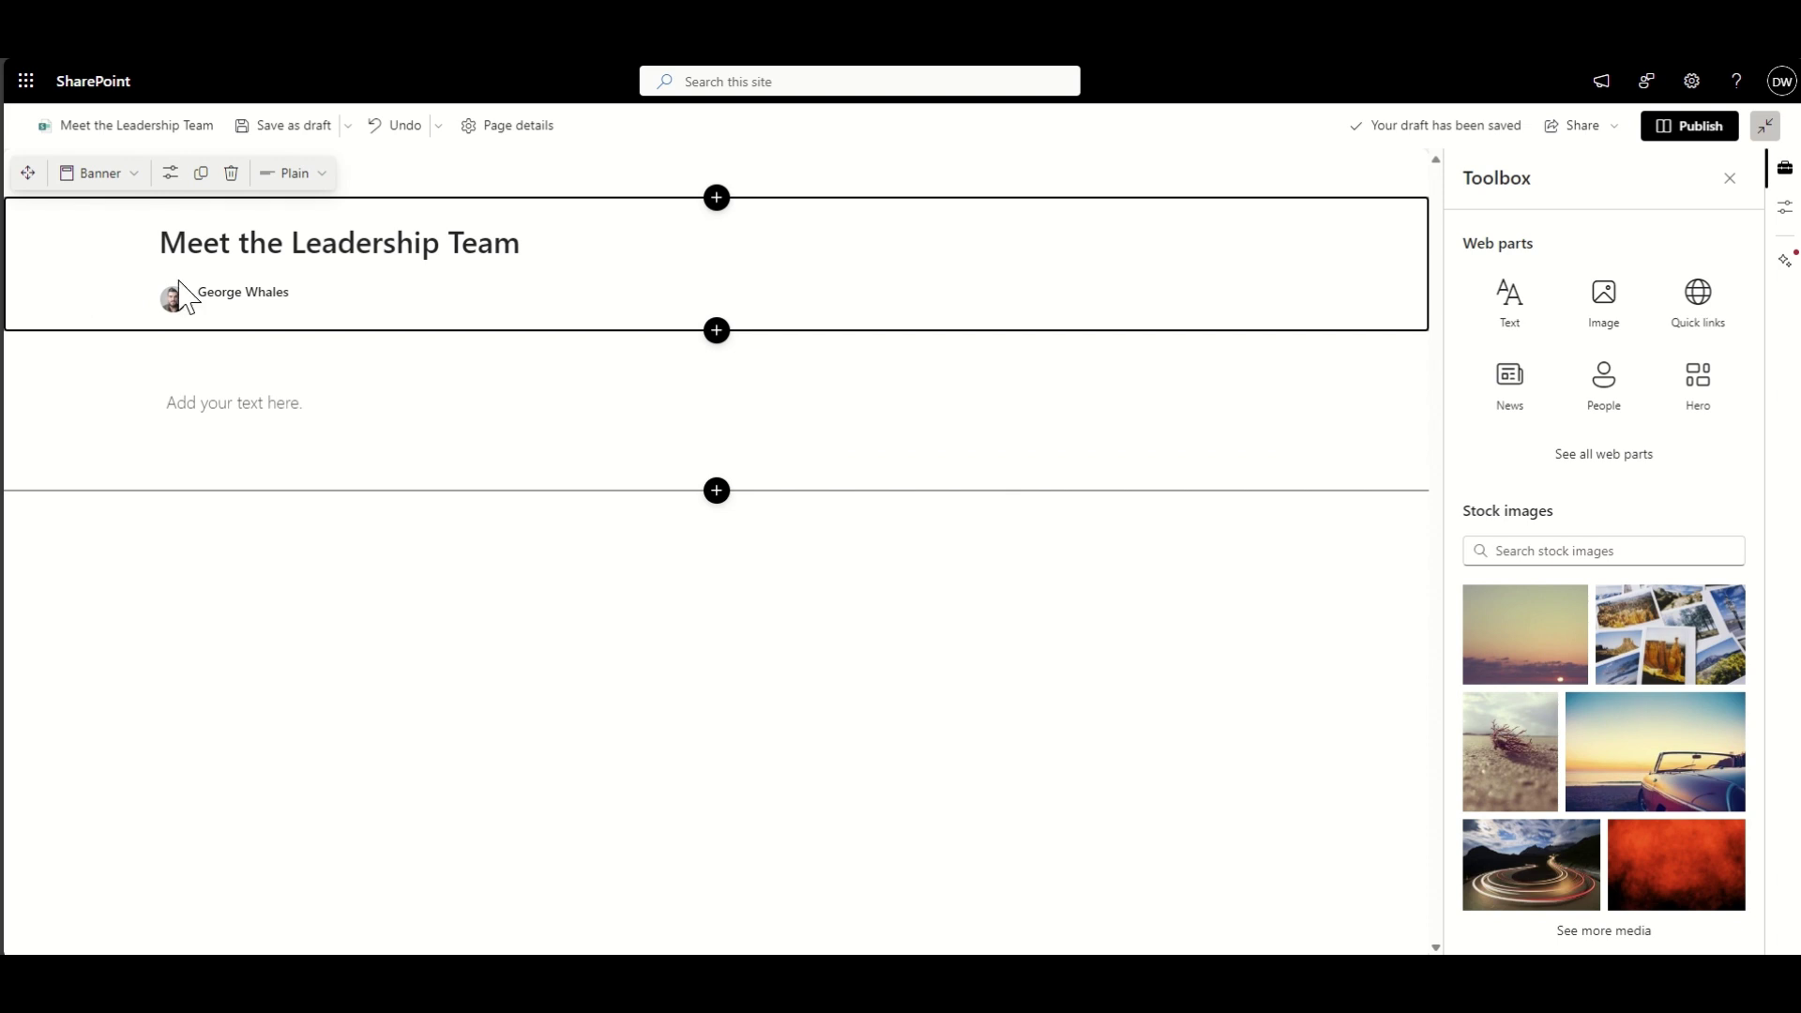
pyautogui.click(314, 296)
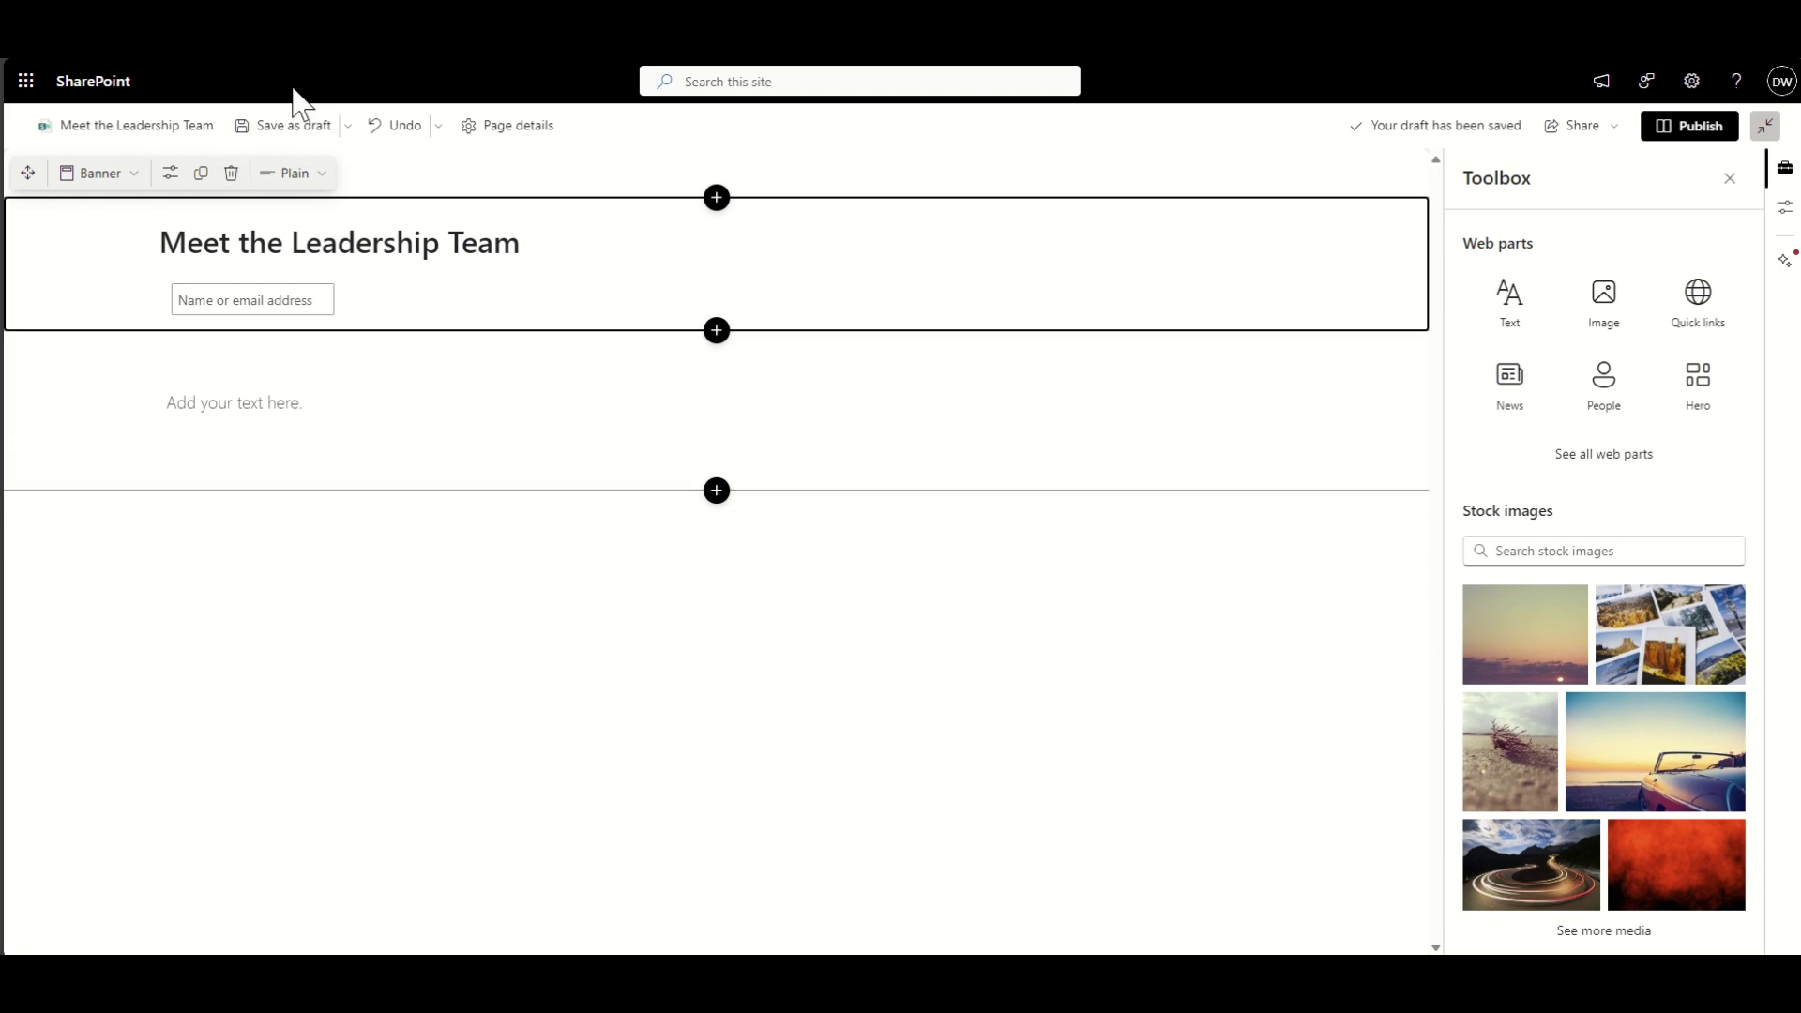
# Step: Open the text section's settings, then add a two-column and a three-column section
pyautogui.click(111, 385)
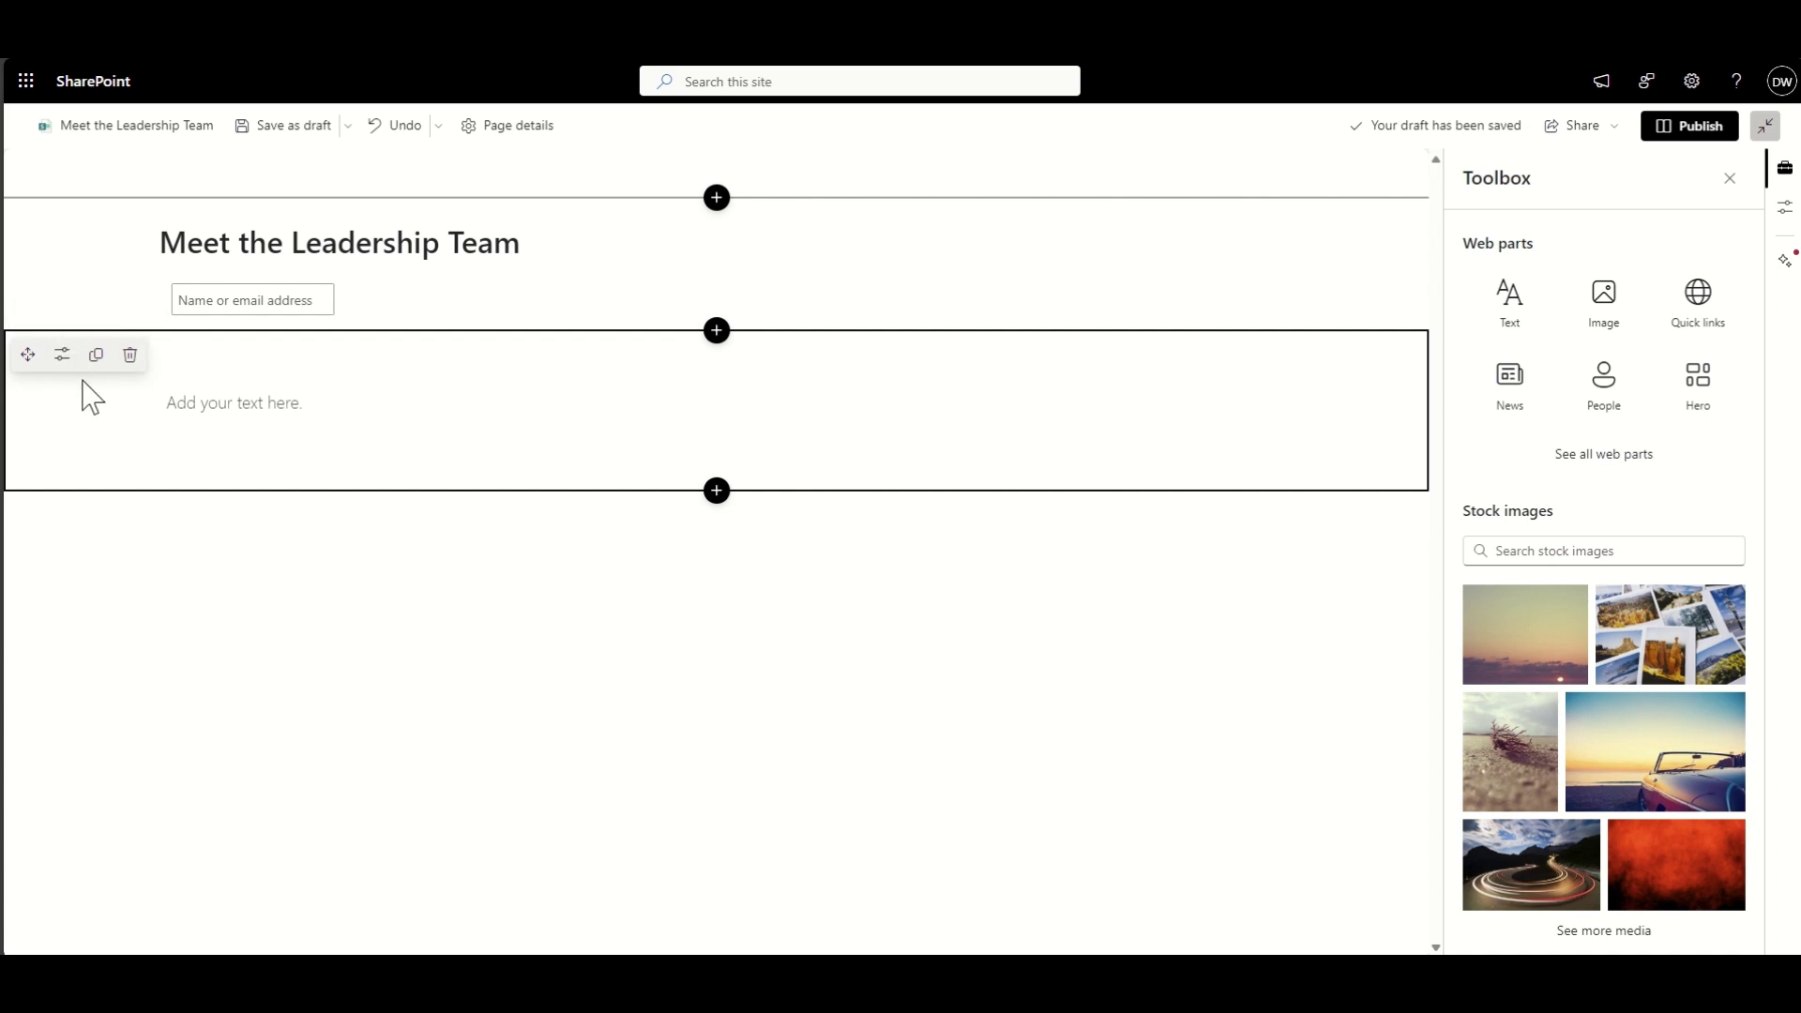
pyautogui.click(62, 354)
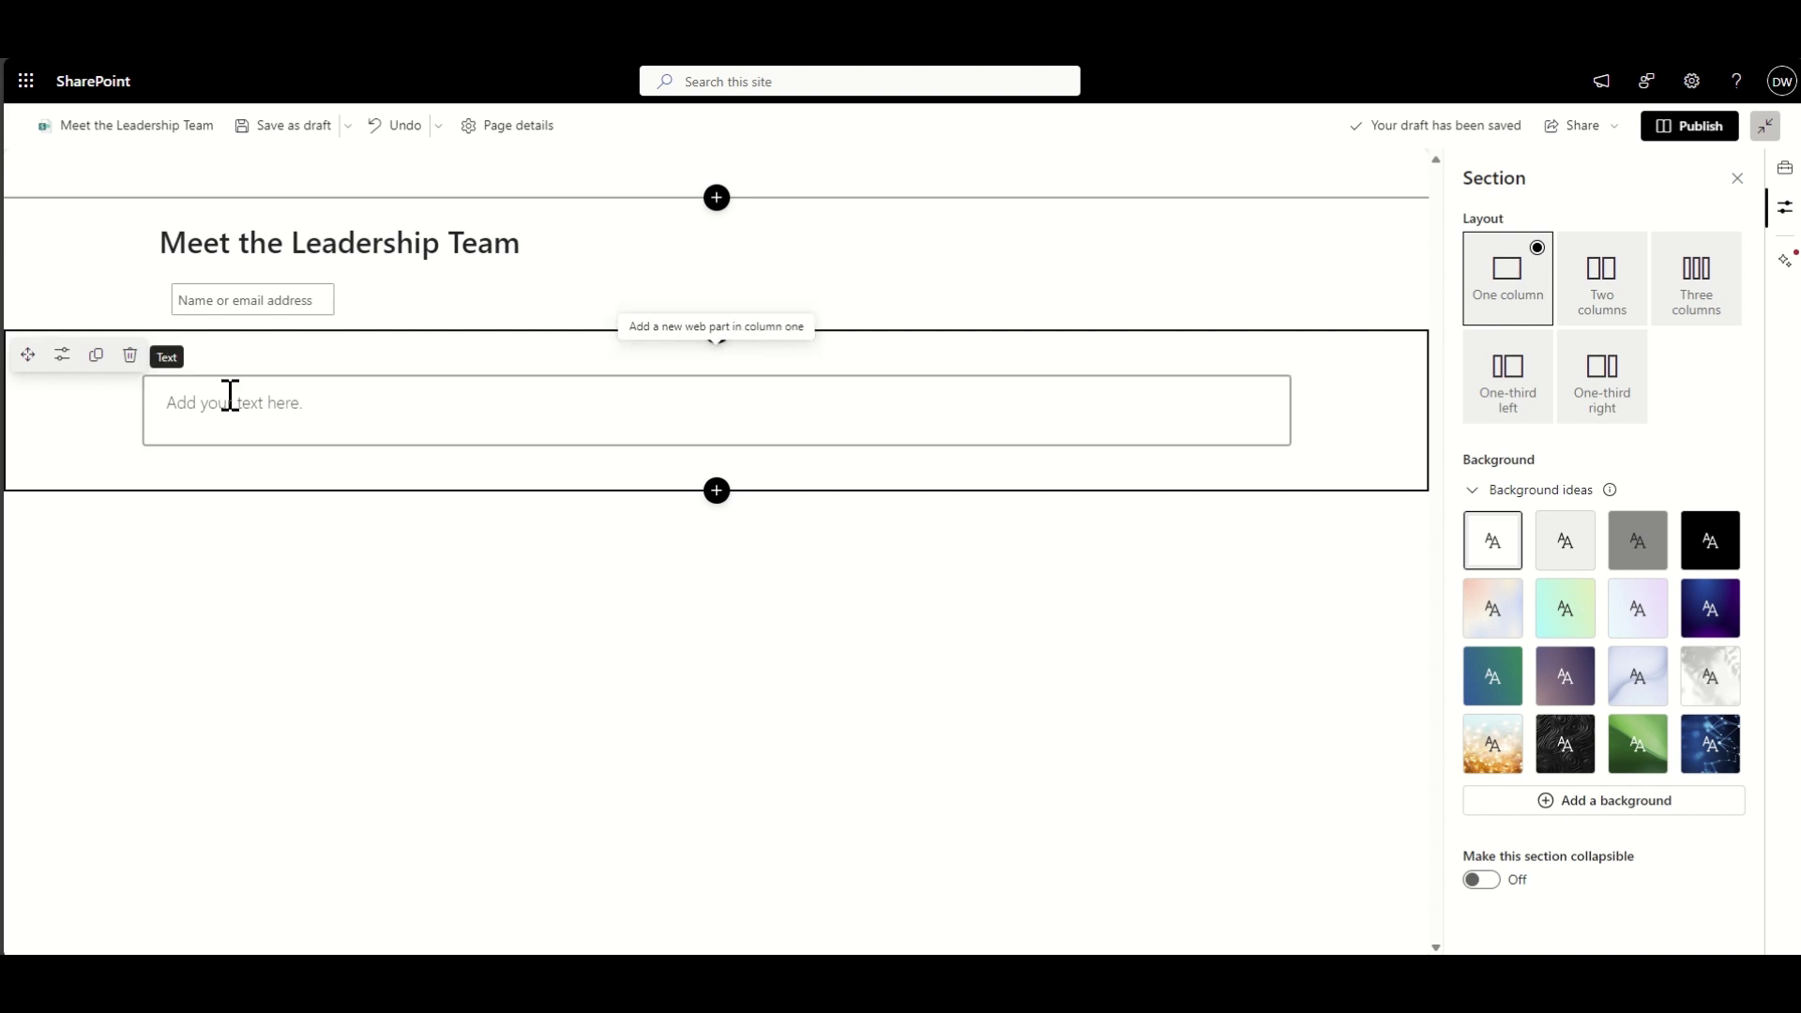
pyautogui.click(725, 332)
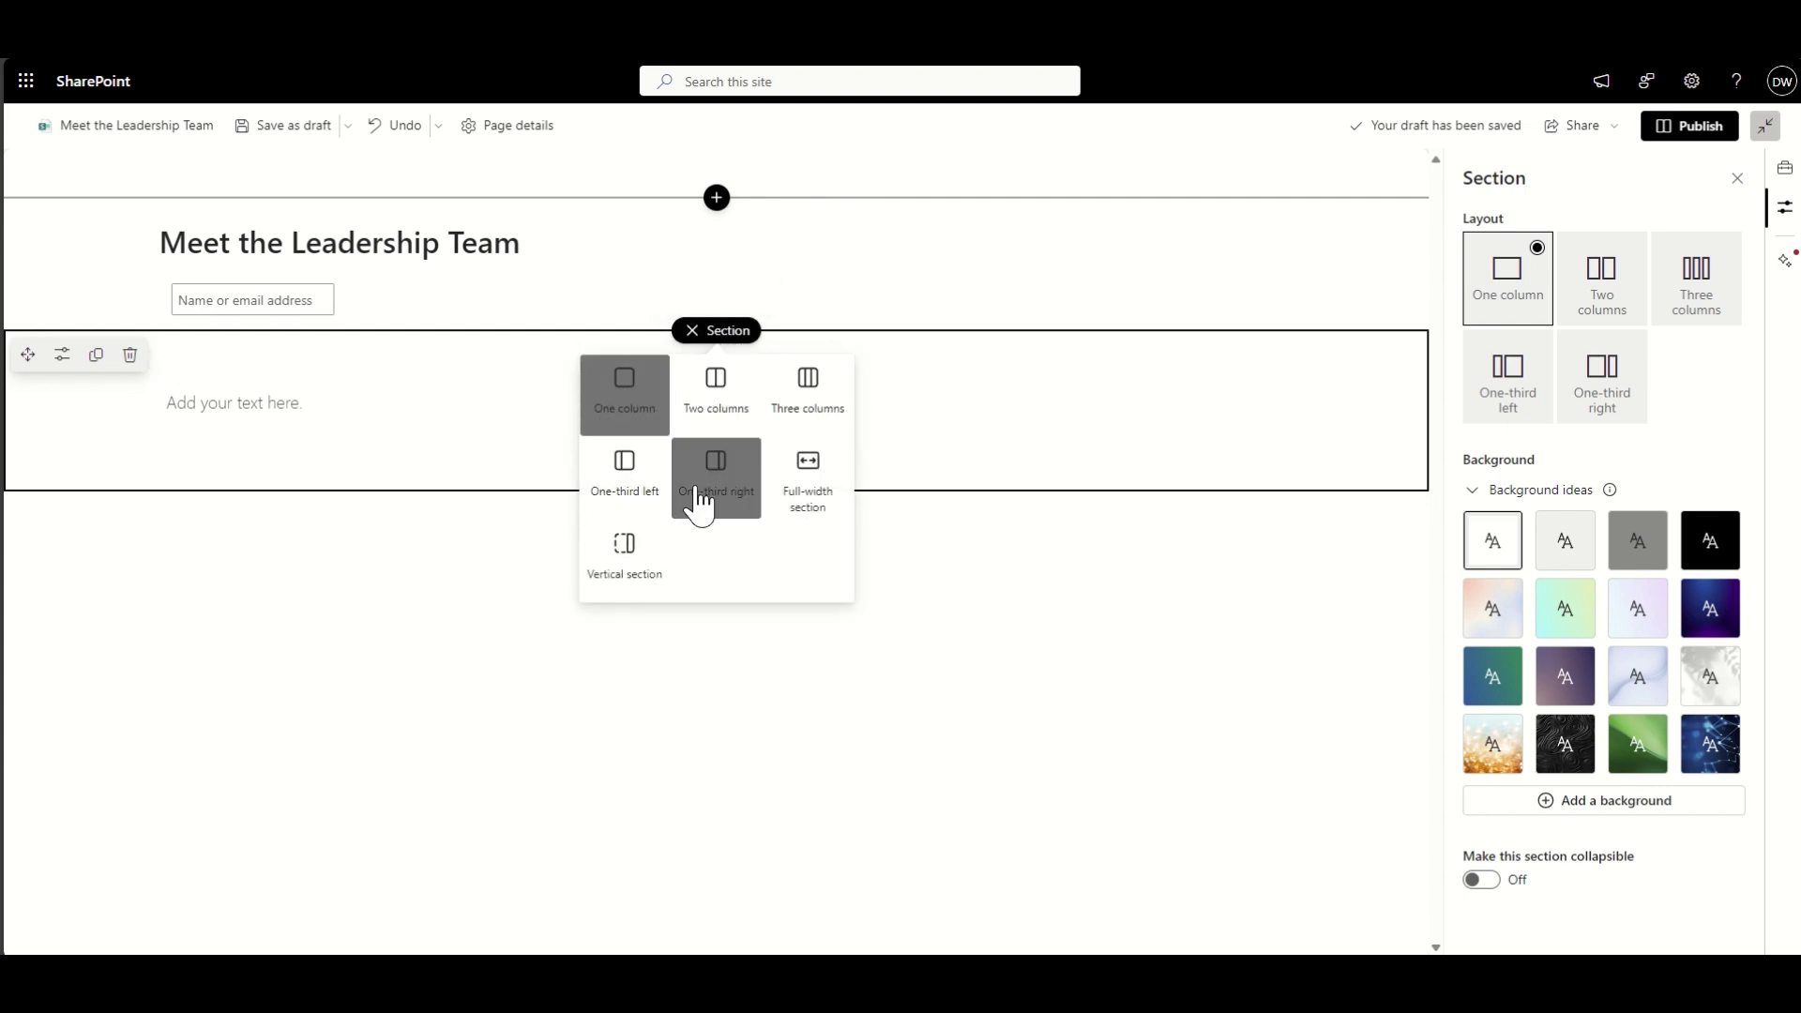
pyautogui.click(729, 406)
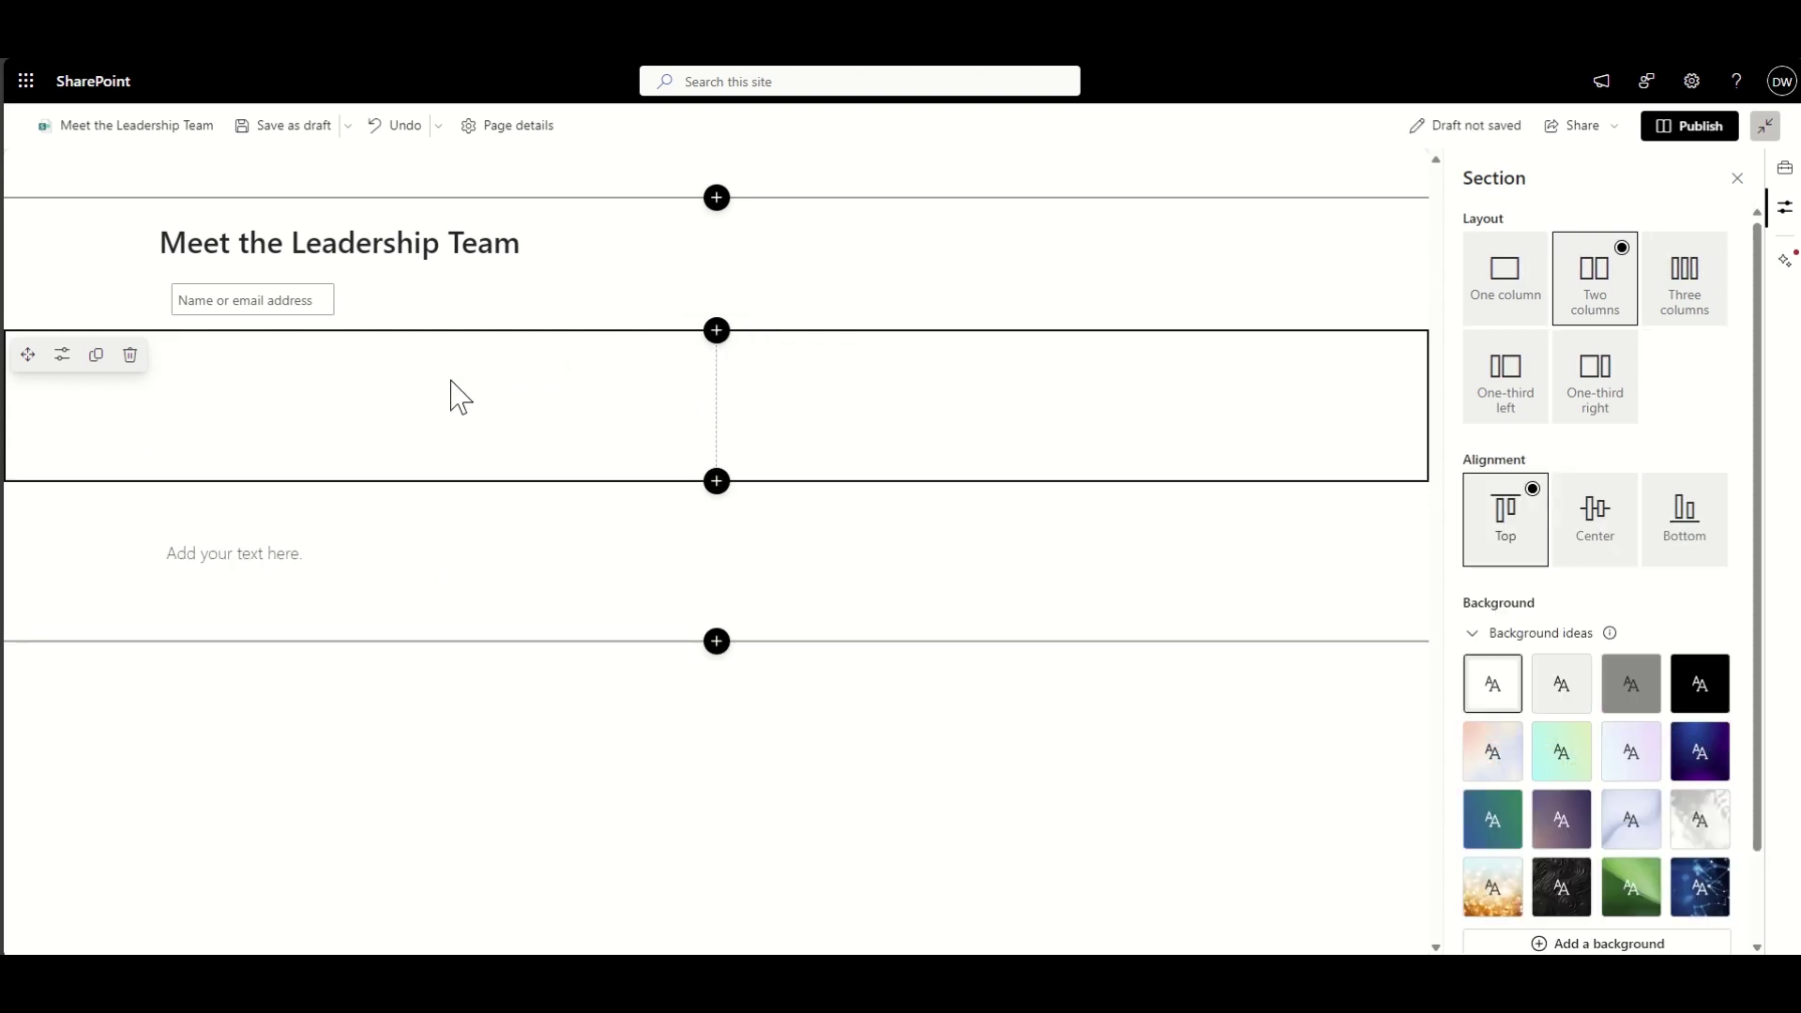
pyautogui.click(723, 336)
pyautogui.click(805, 409)
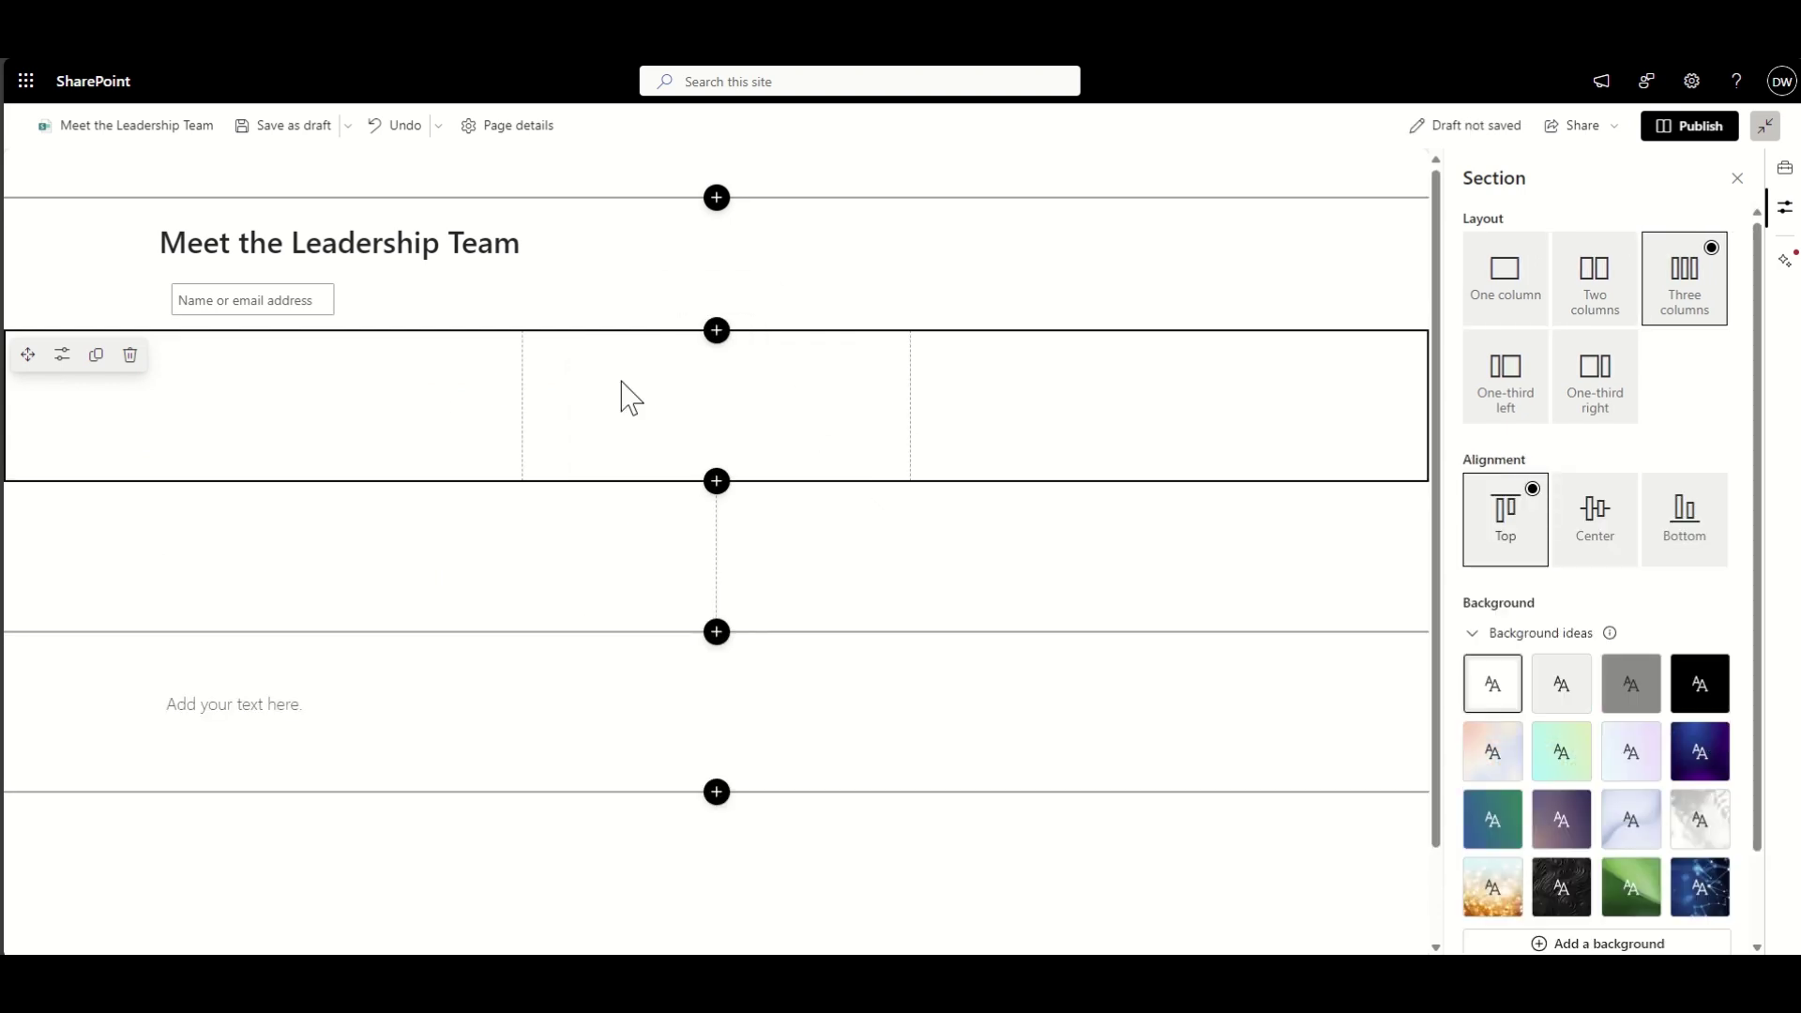
# Step: Add a one-third-left section and a one-third-right section
pyautogui.click(705, 336)
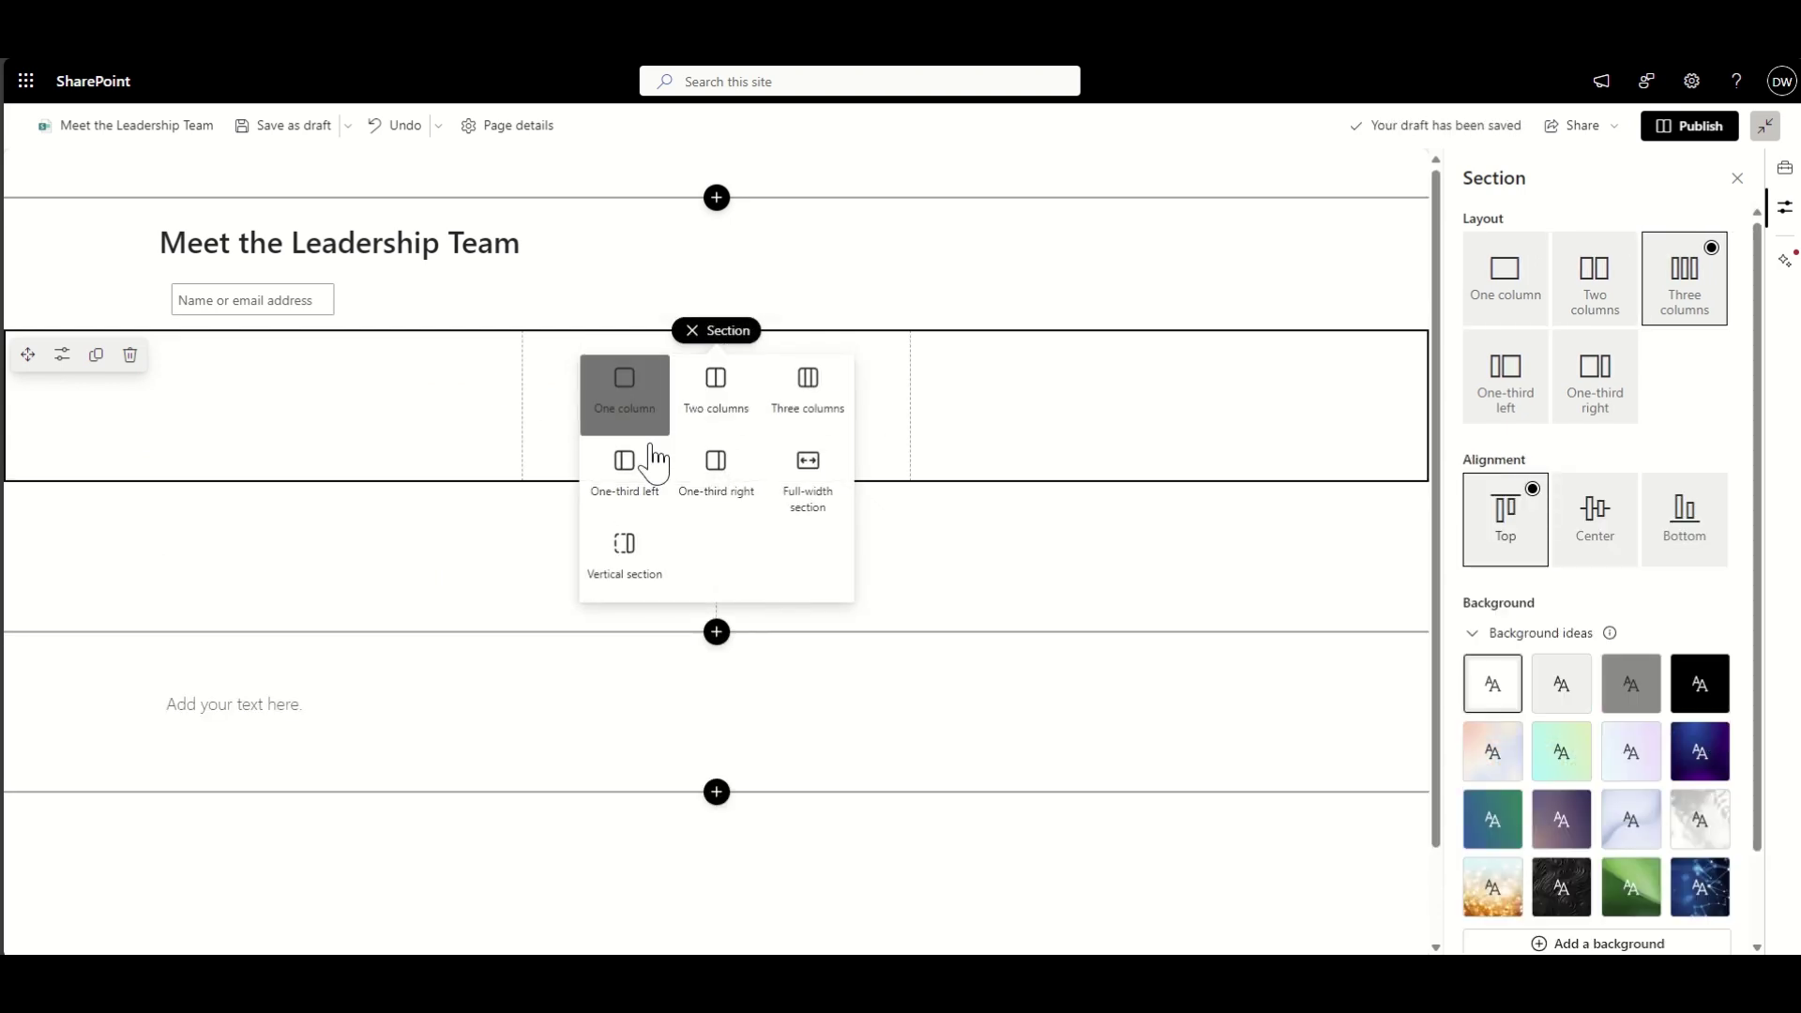
pyautogui.click(645, 483)
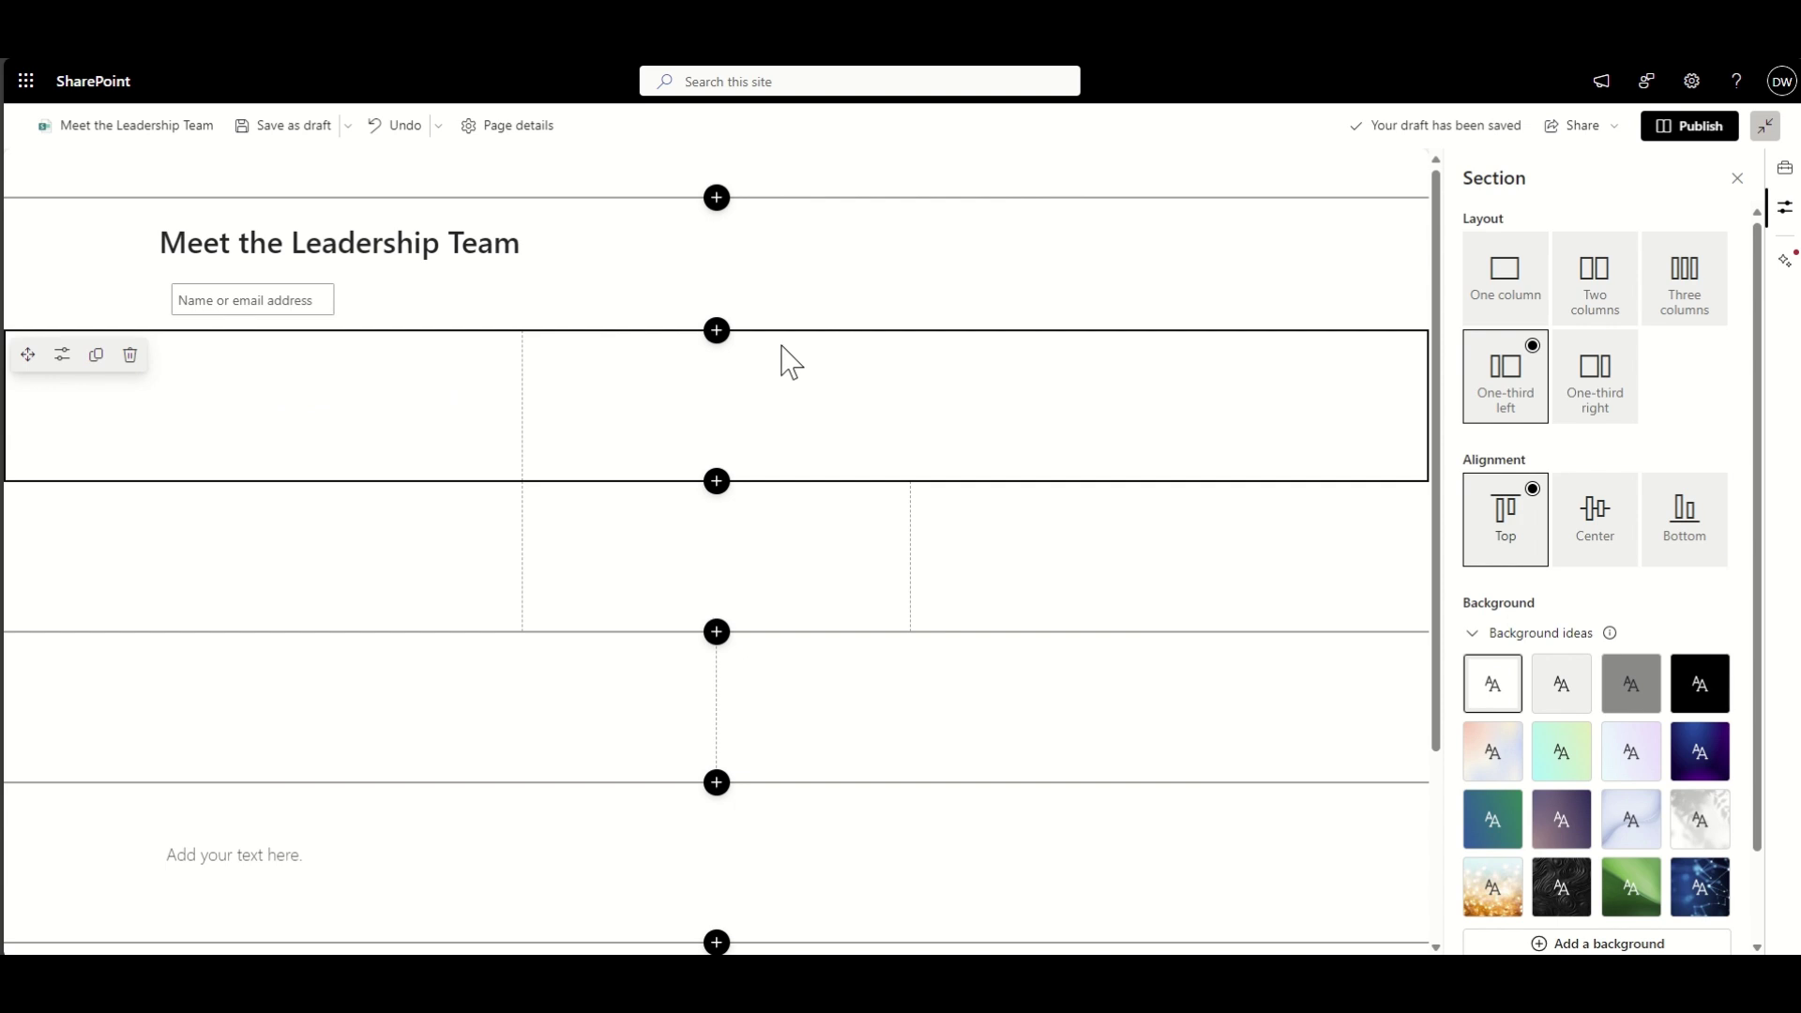
pyautogui.click(716, 330)
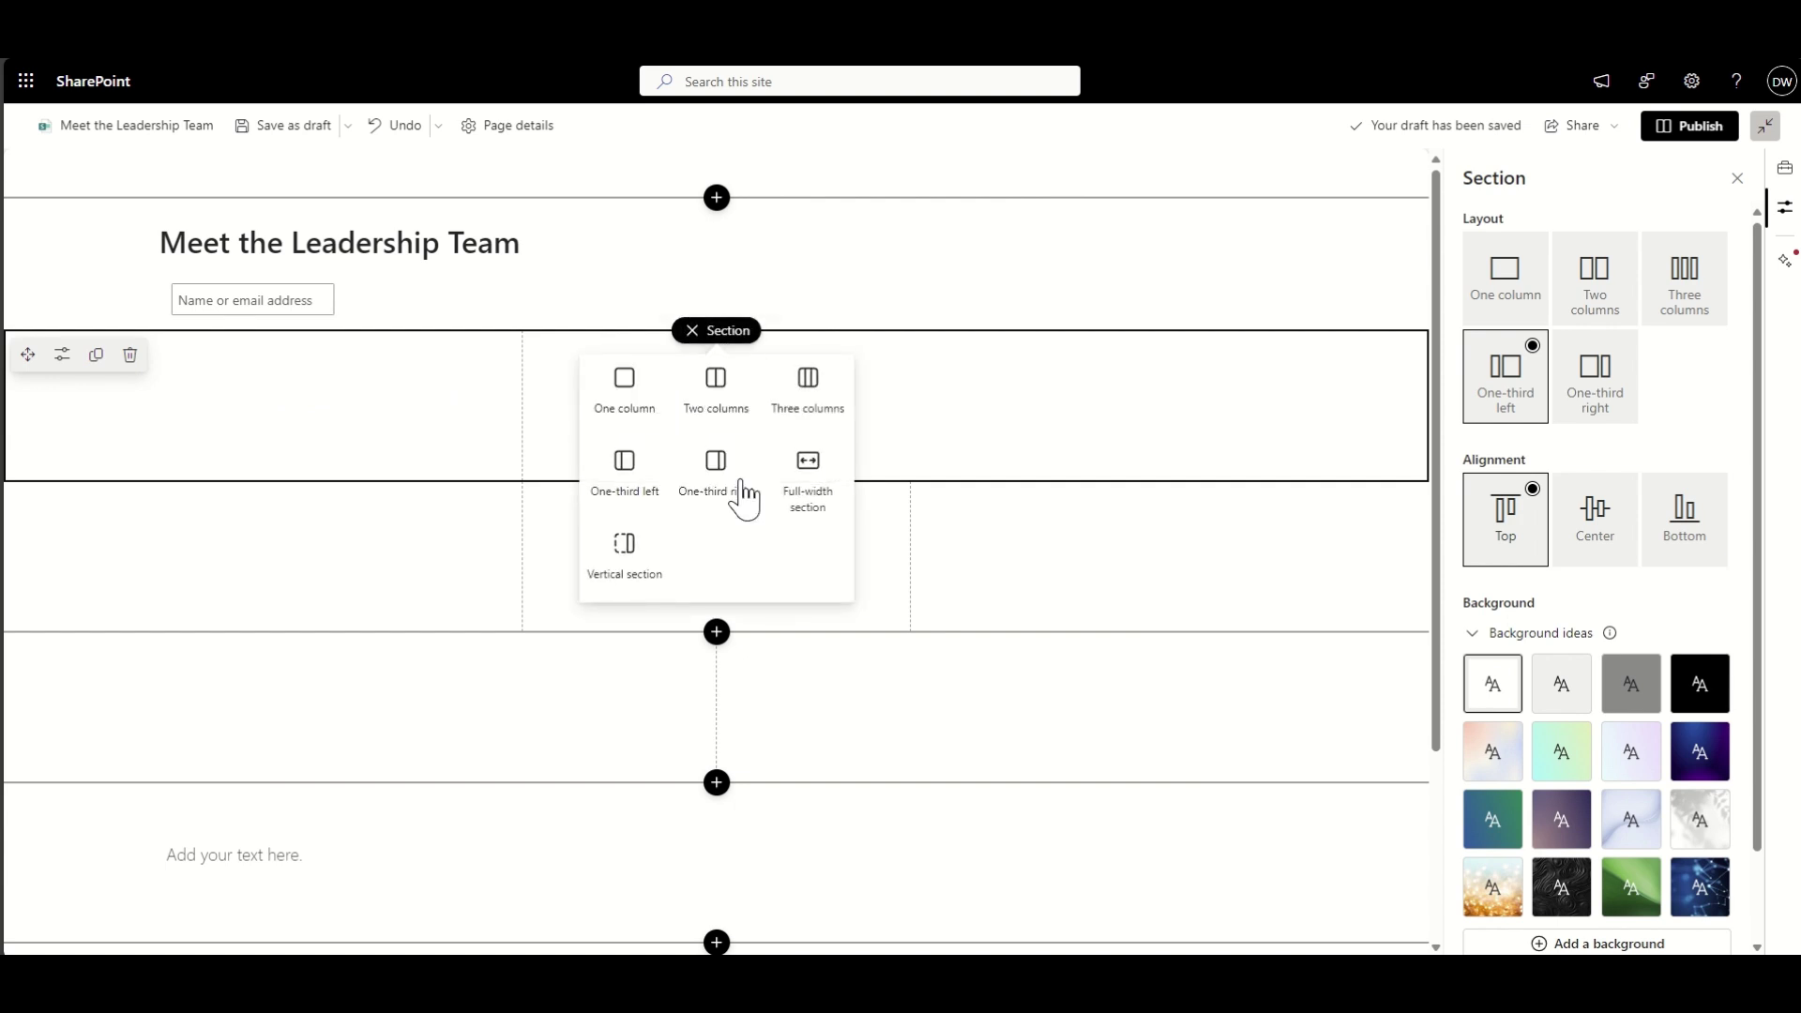
pyautogui.click(741, 490)
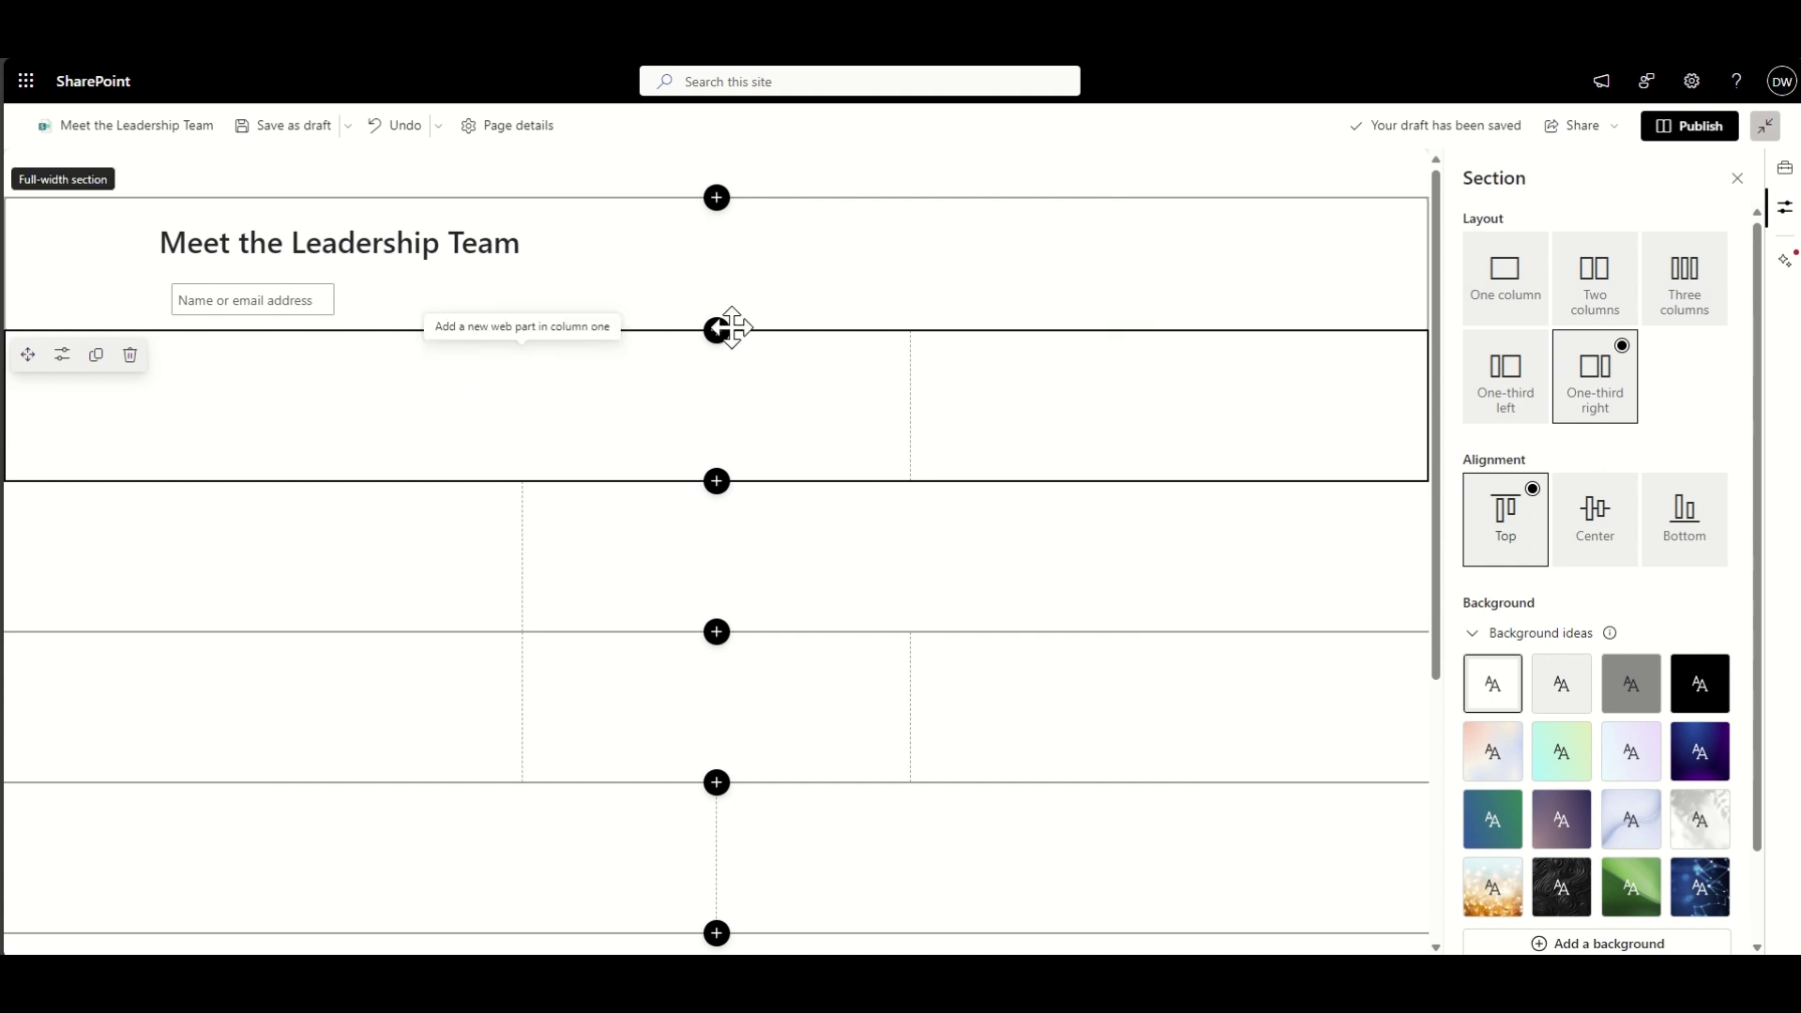
pyautogui.click(719, 331)
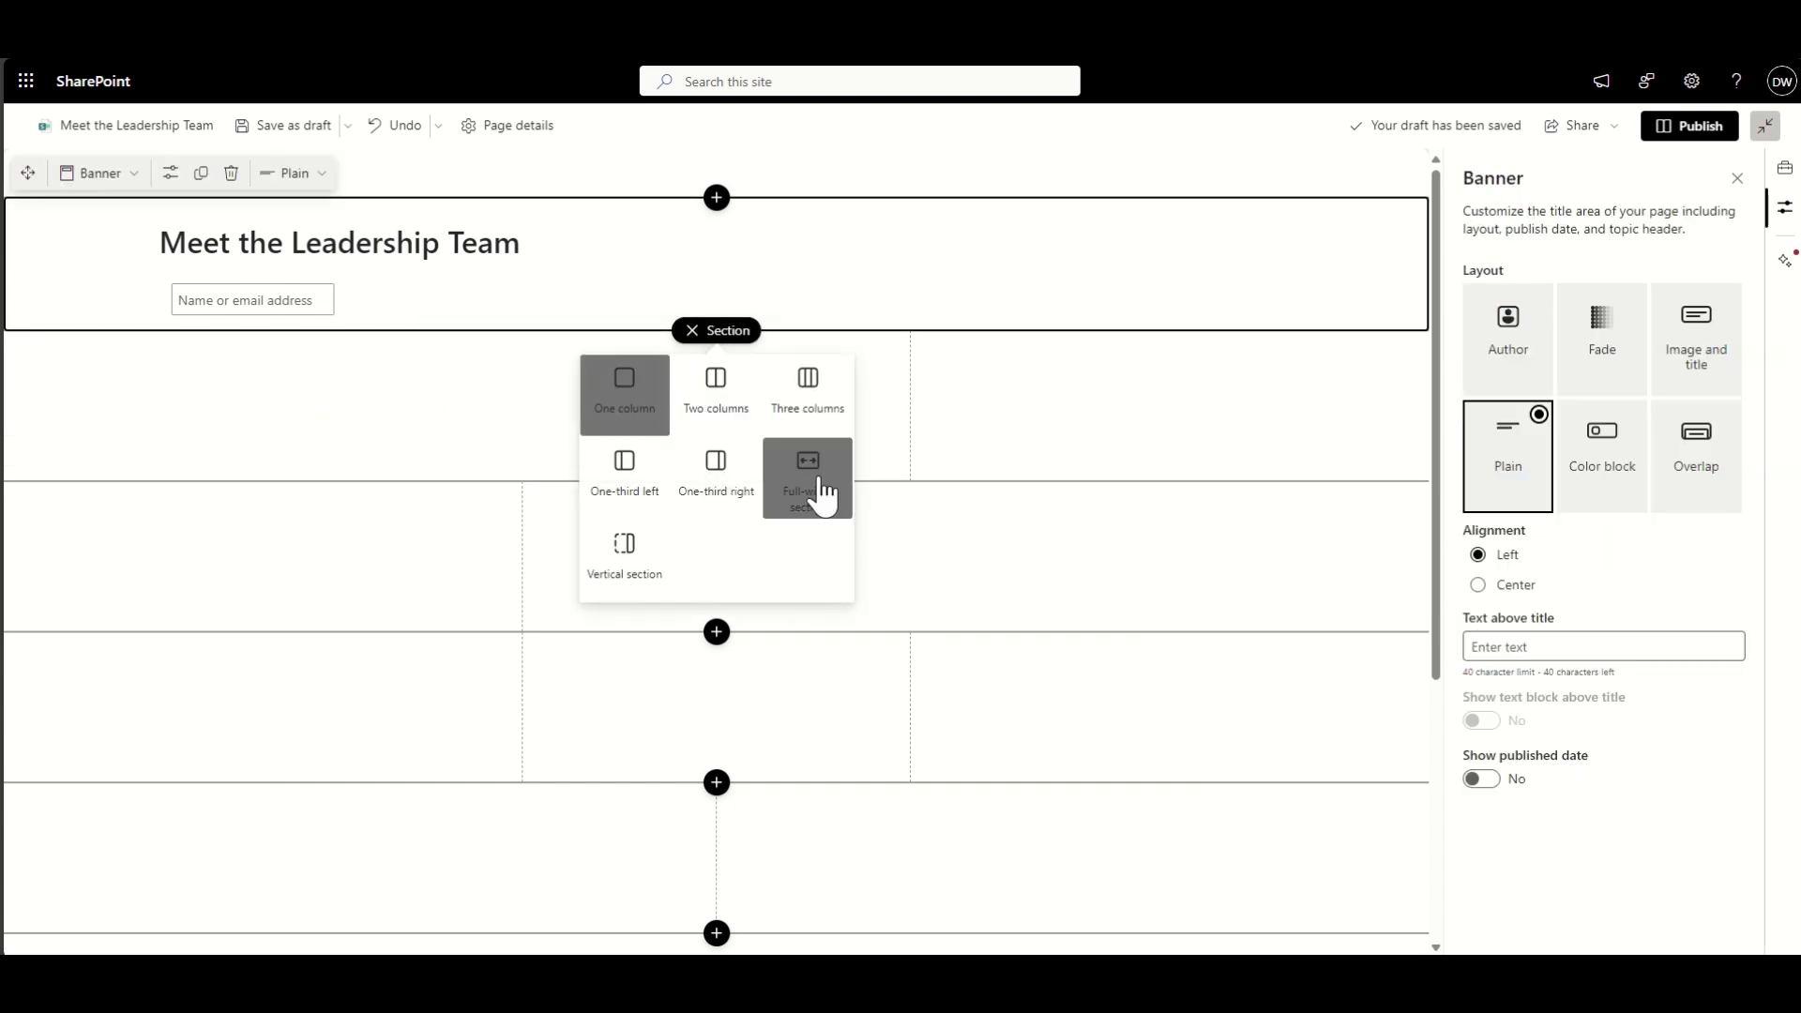
pyautogui.click(823, 495)
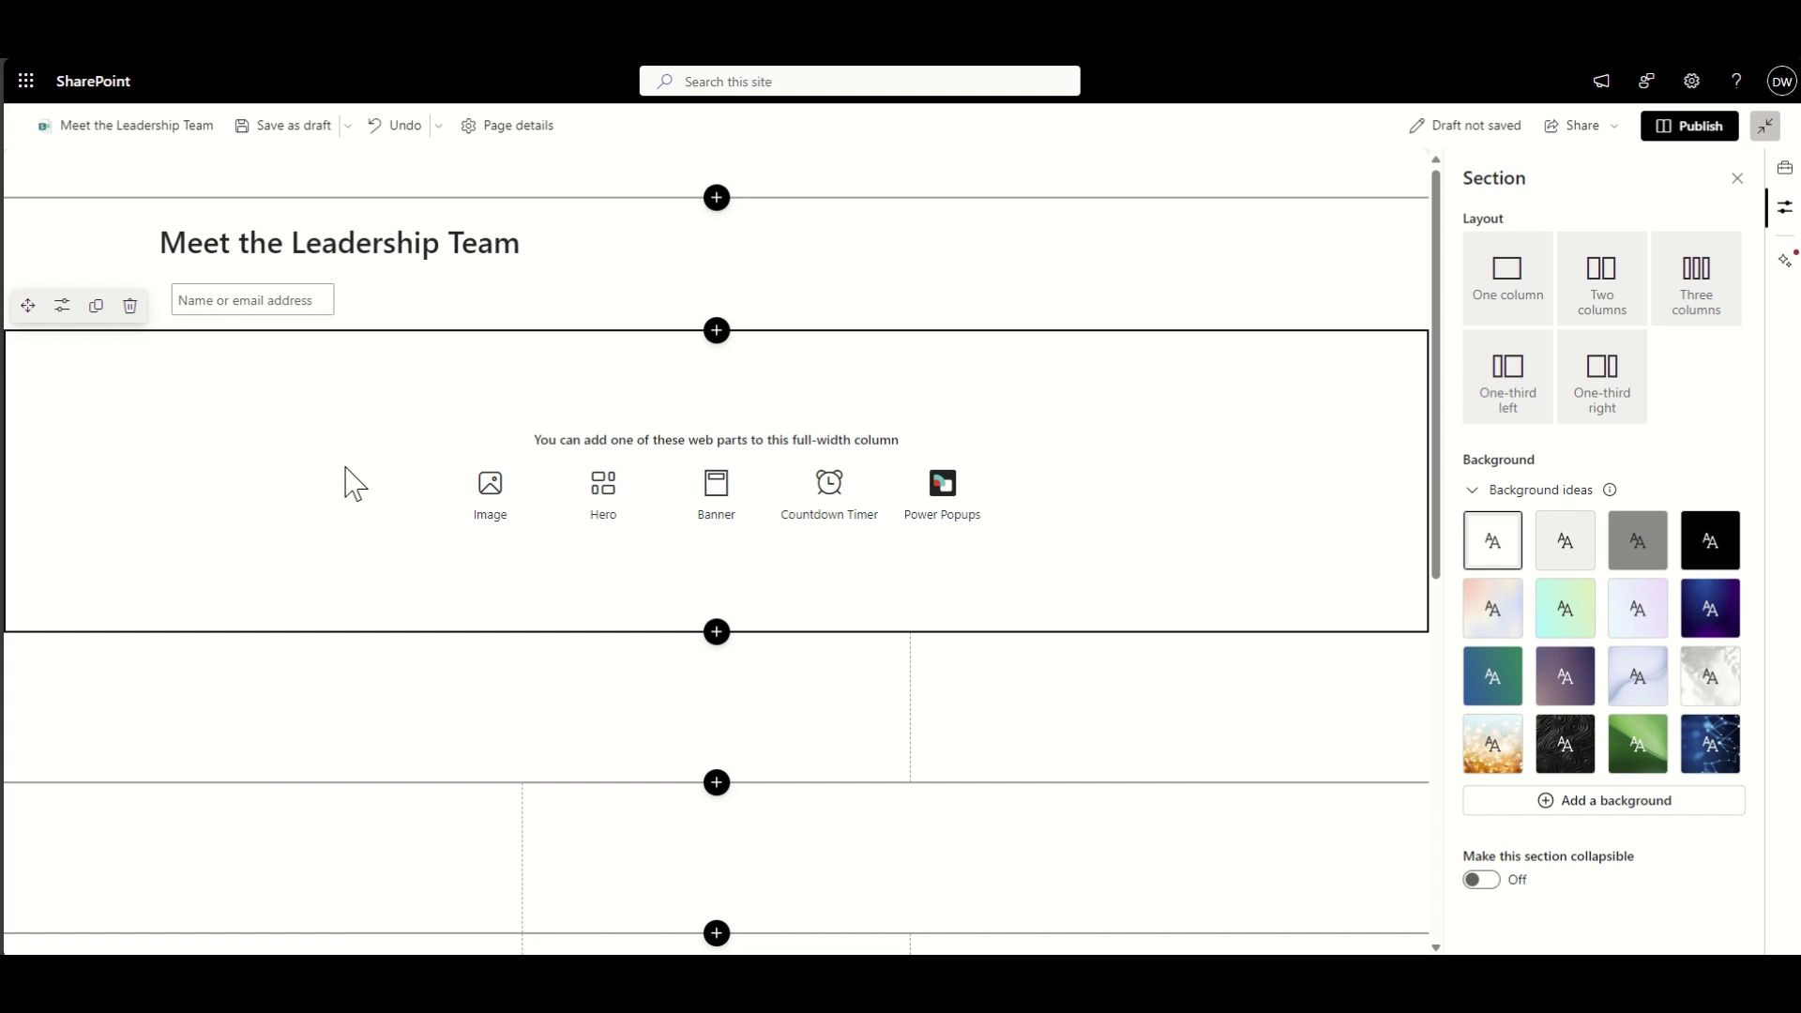
pyautogui.scroll(-3, 390, 583)
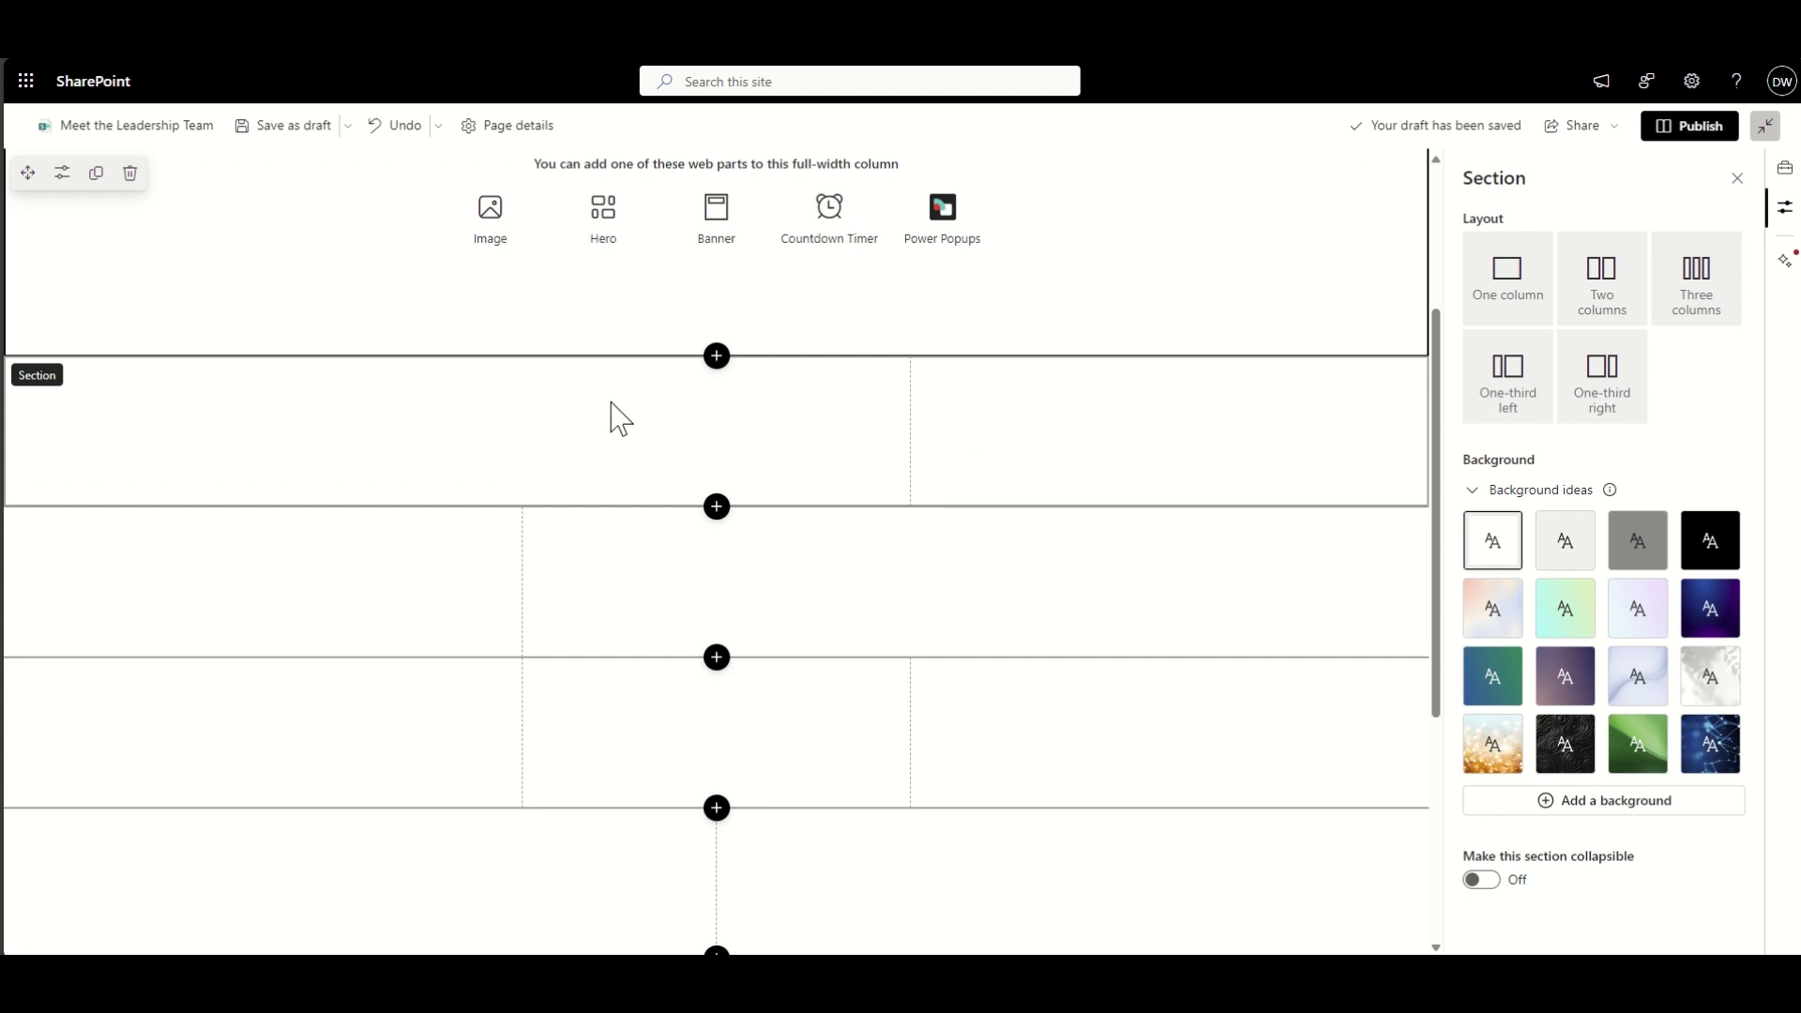
pyautogui.scroll(2, 610, 441)
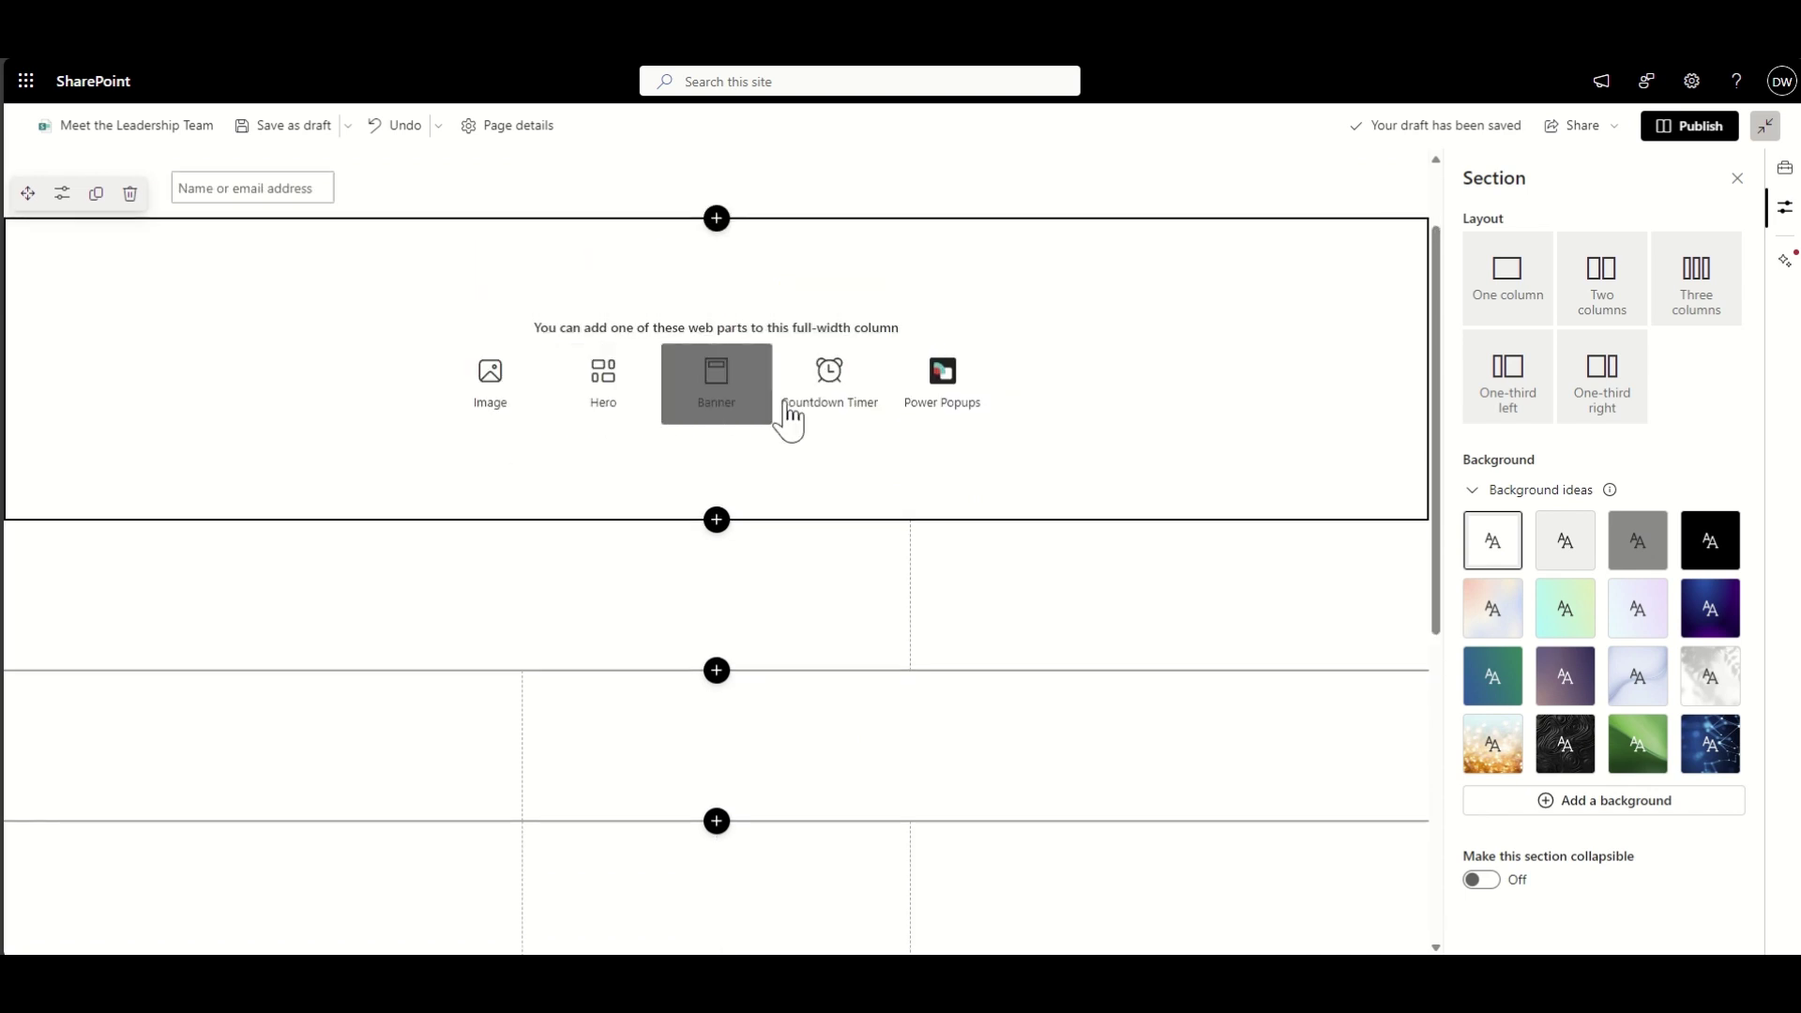
pyautogui.click(717, 219)
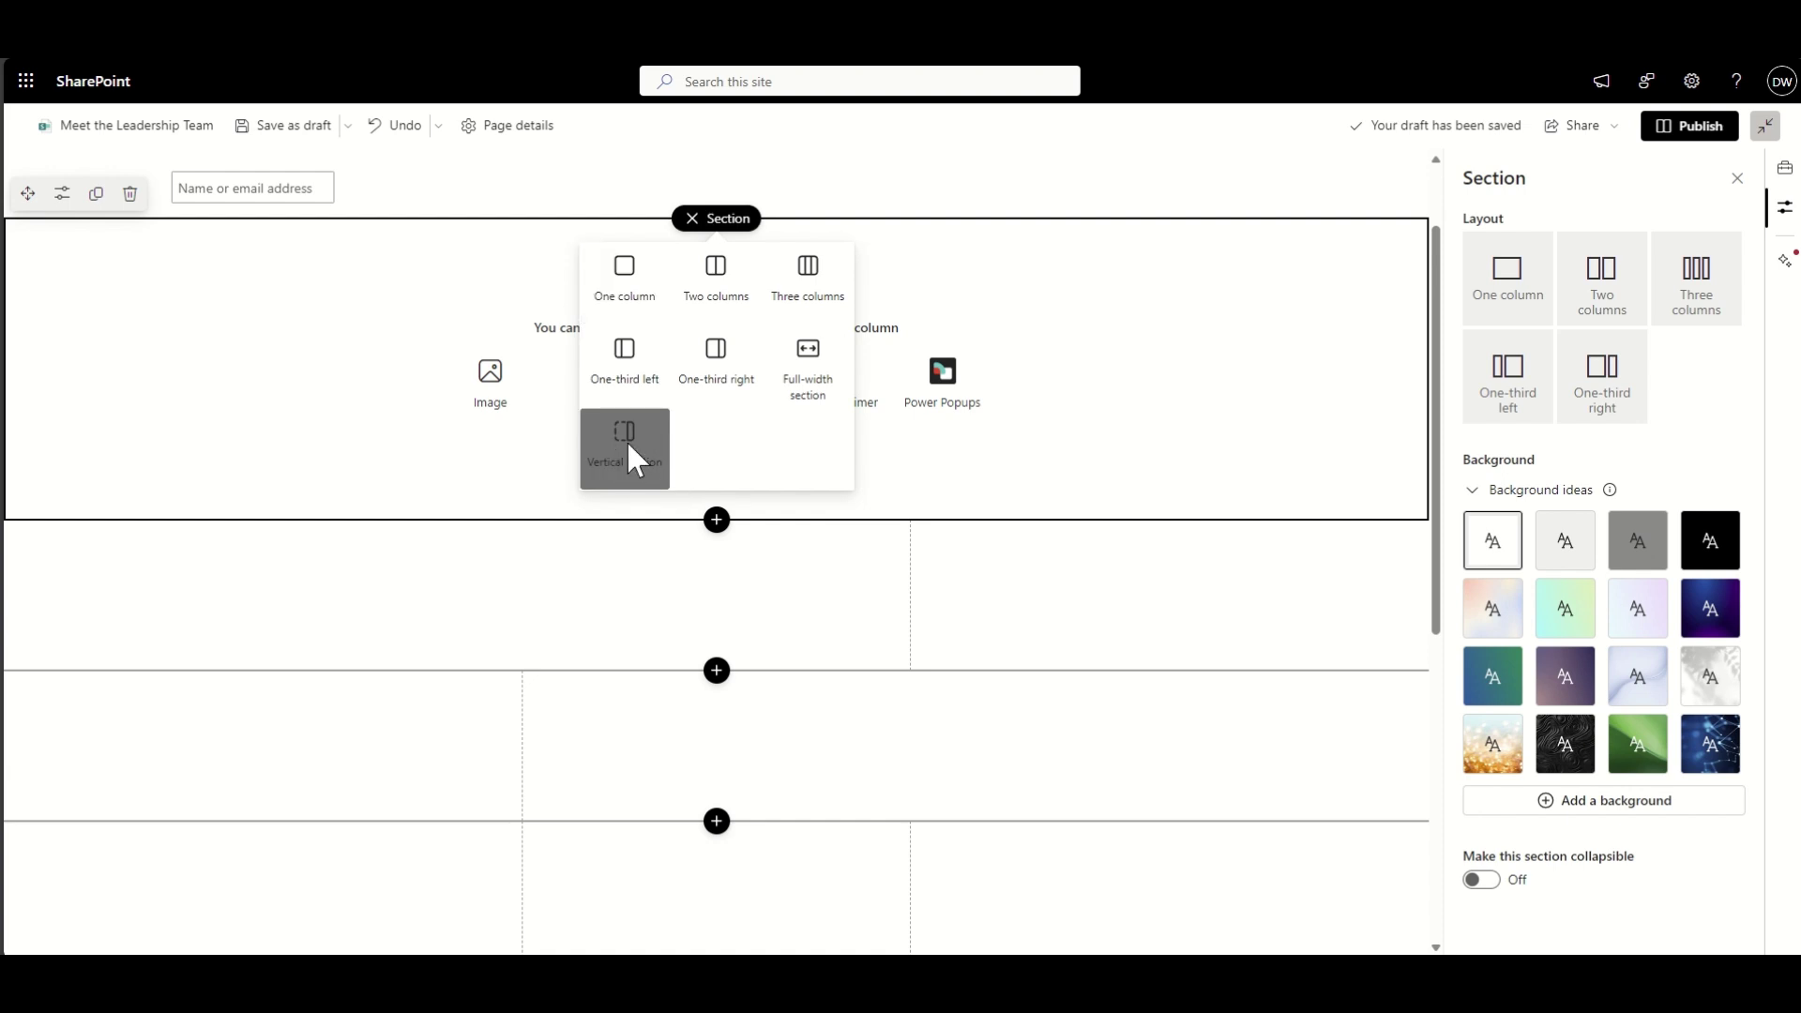
pyautogui.click(246, 375)
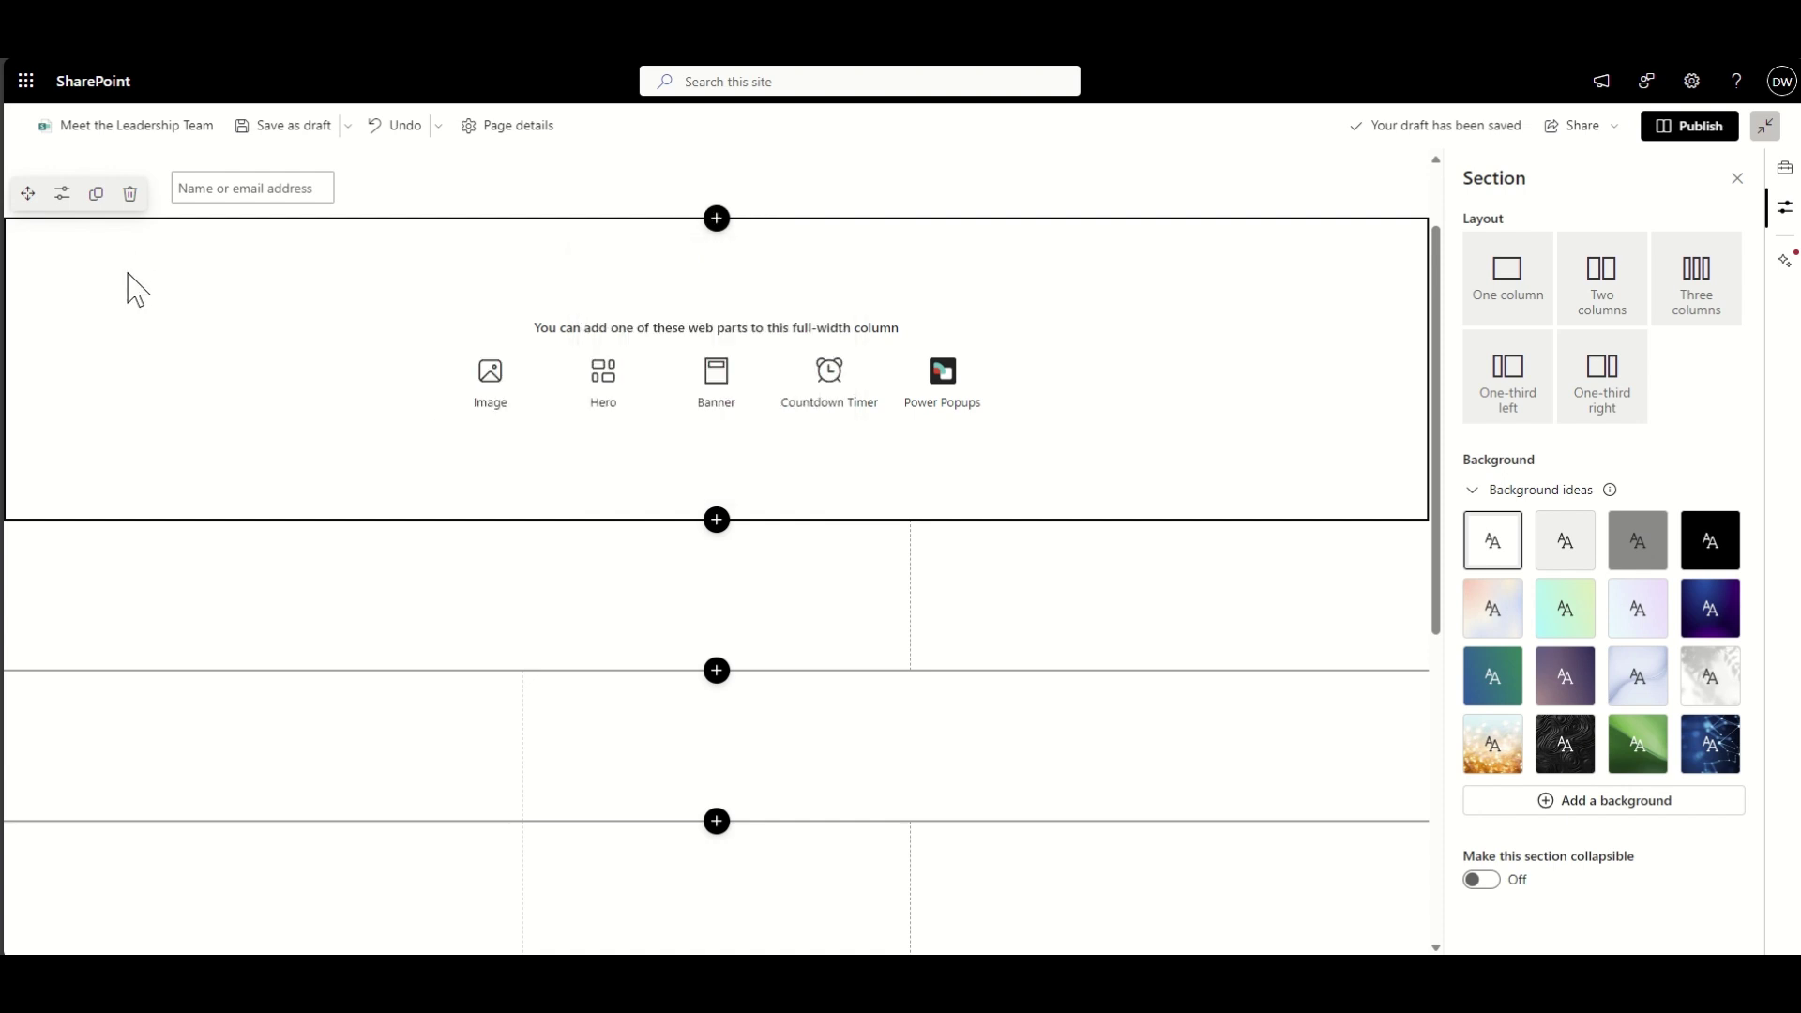
pyautogui.scroll(1, 137, 406)
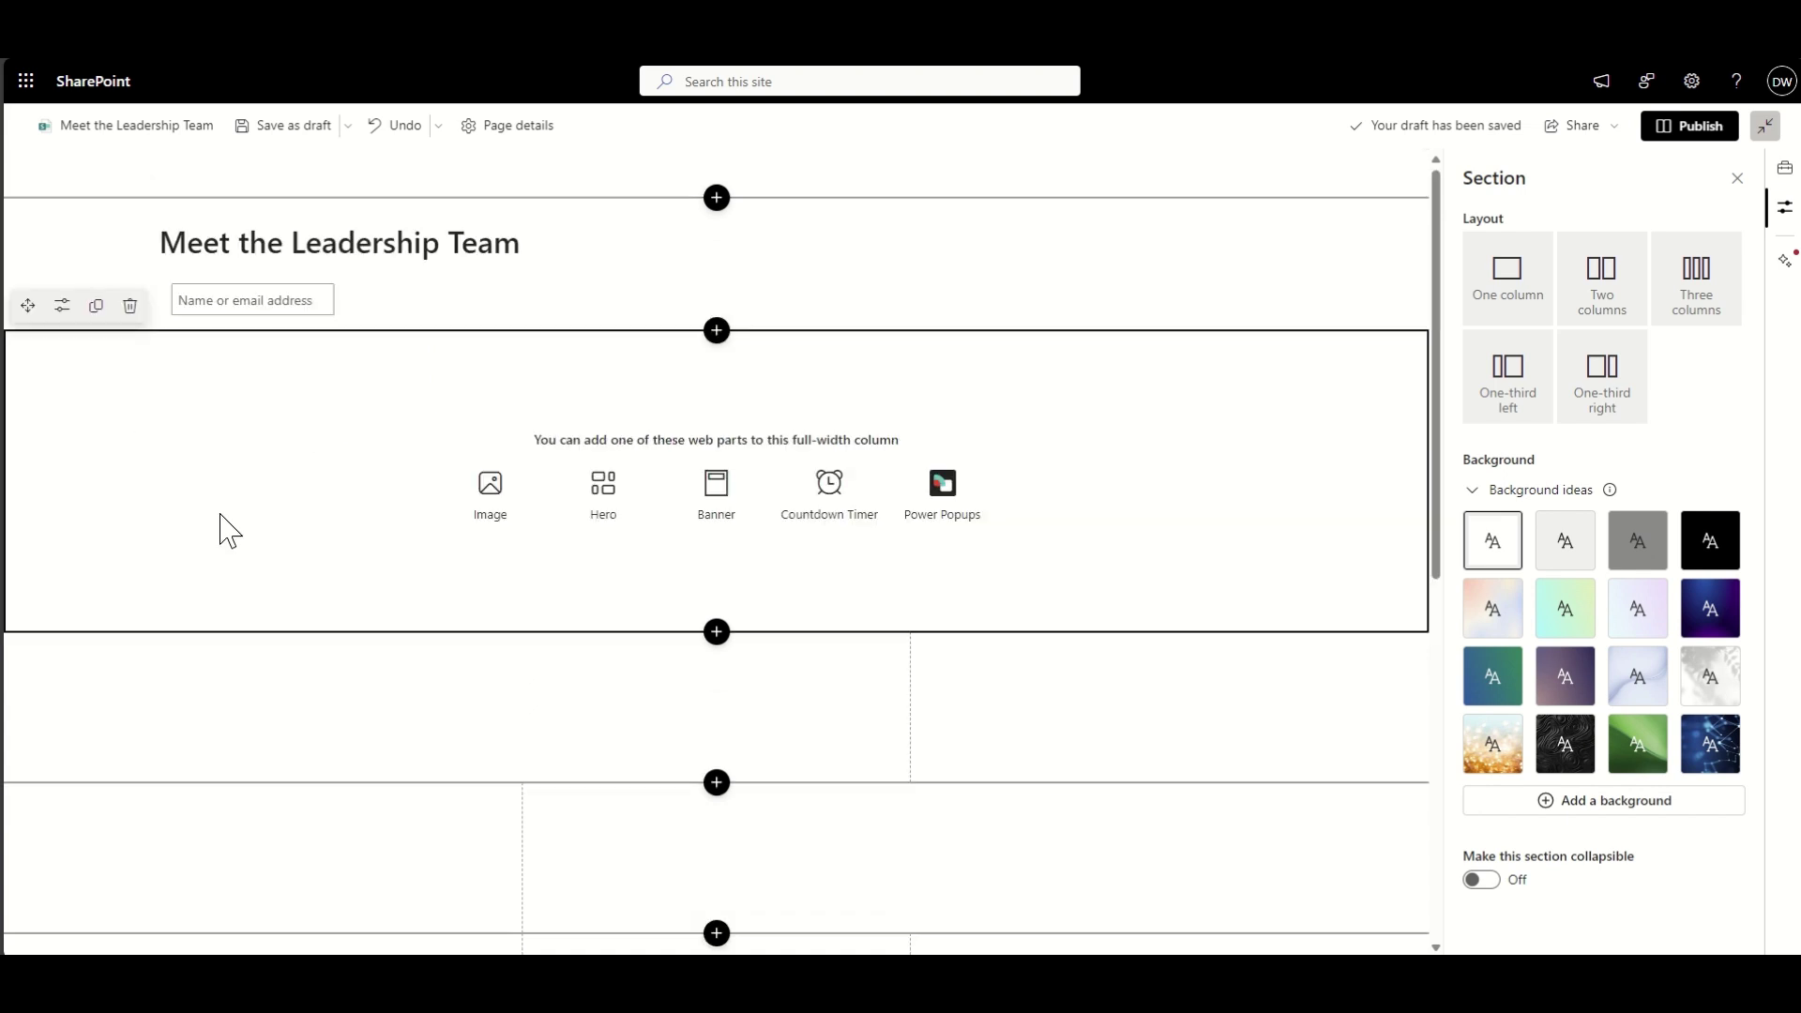
pyautogui.click(130, 307)
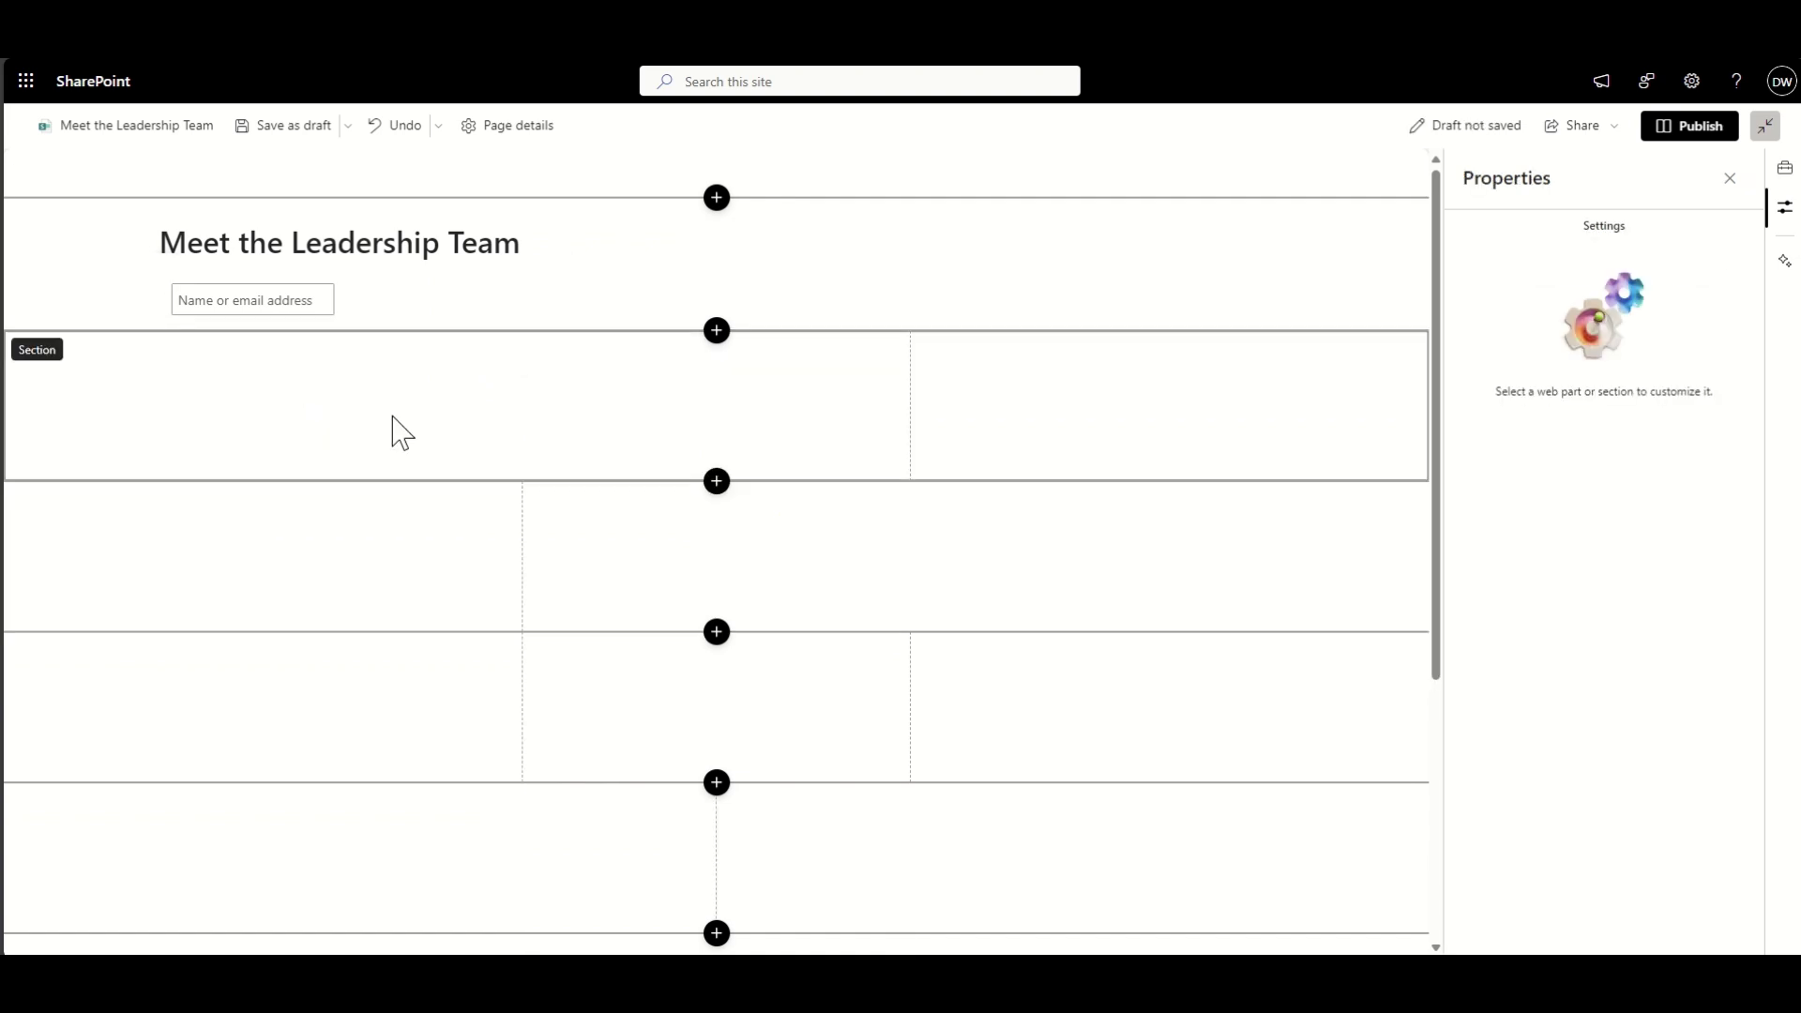
# Step: Add a vertical section on the right and select the top one-third-right section
pyautogui.click(717, 332)
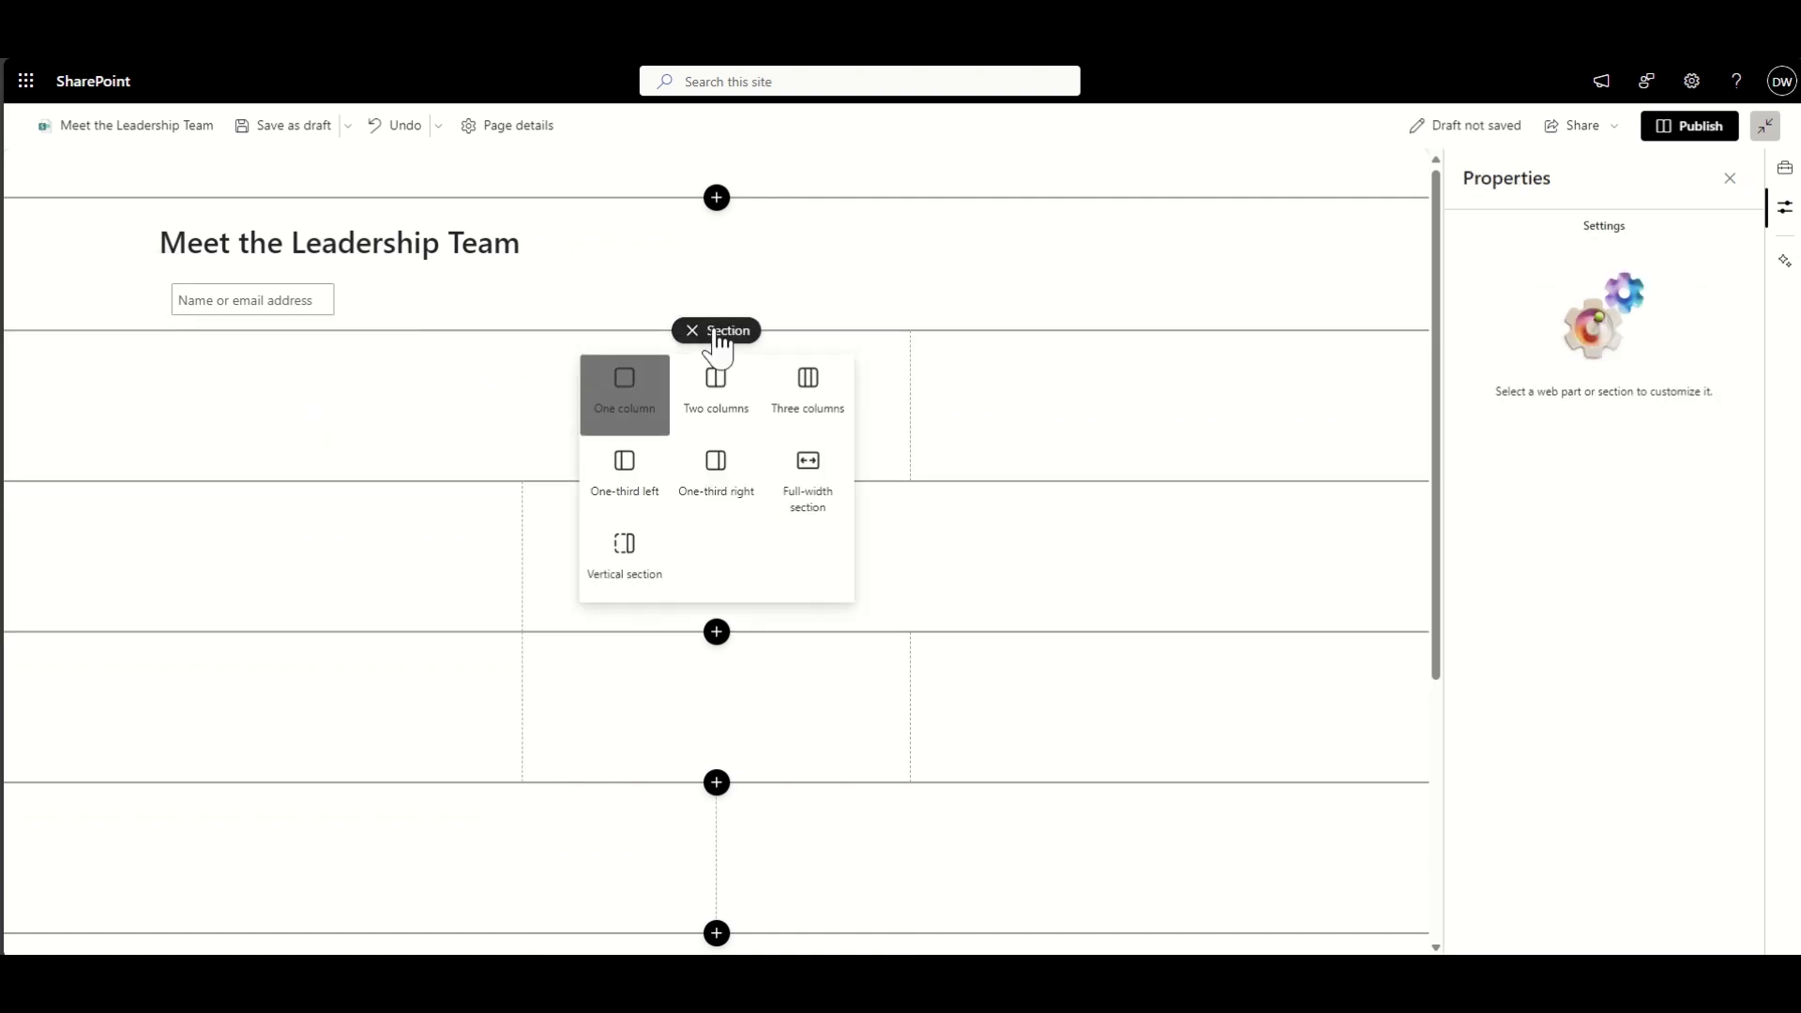
pyautogui.click(638, 563)
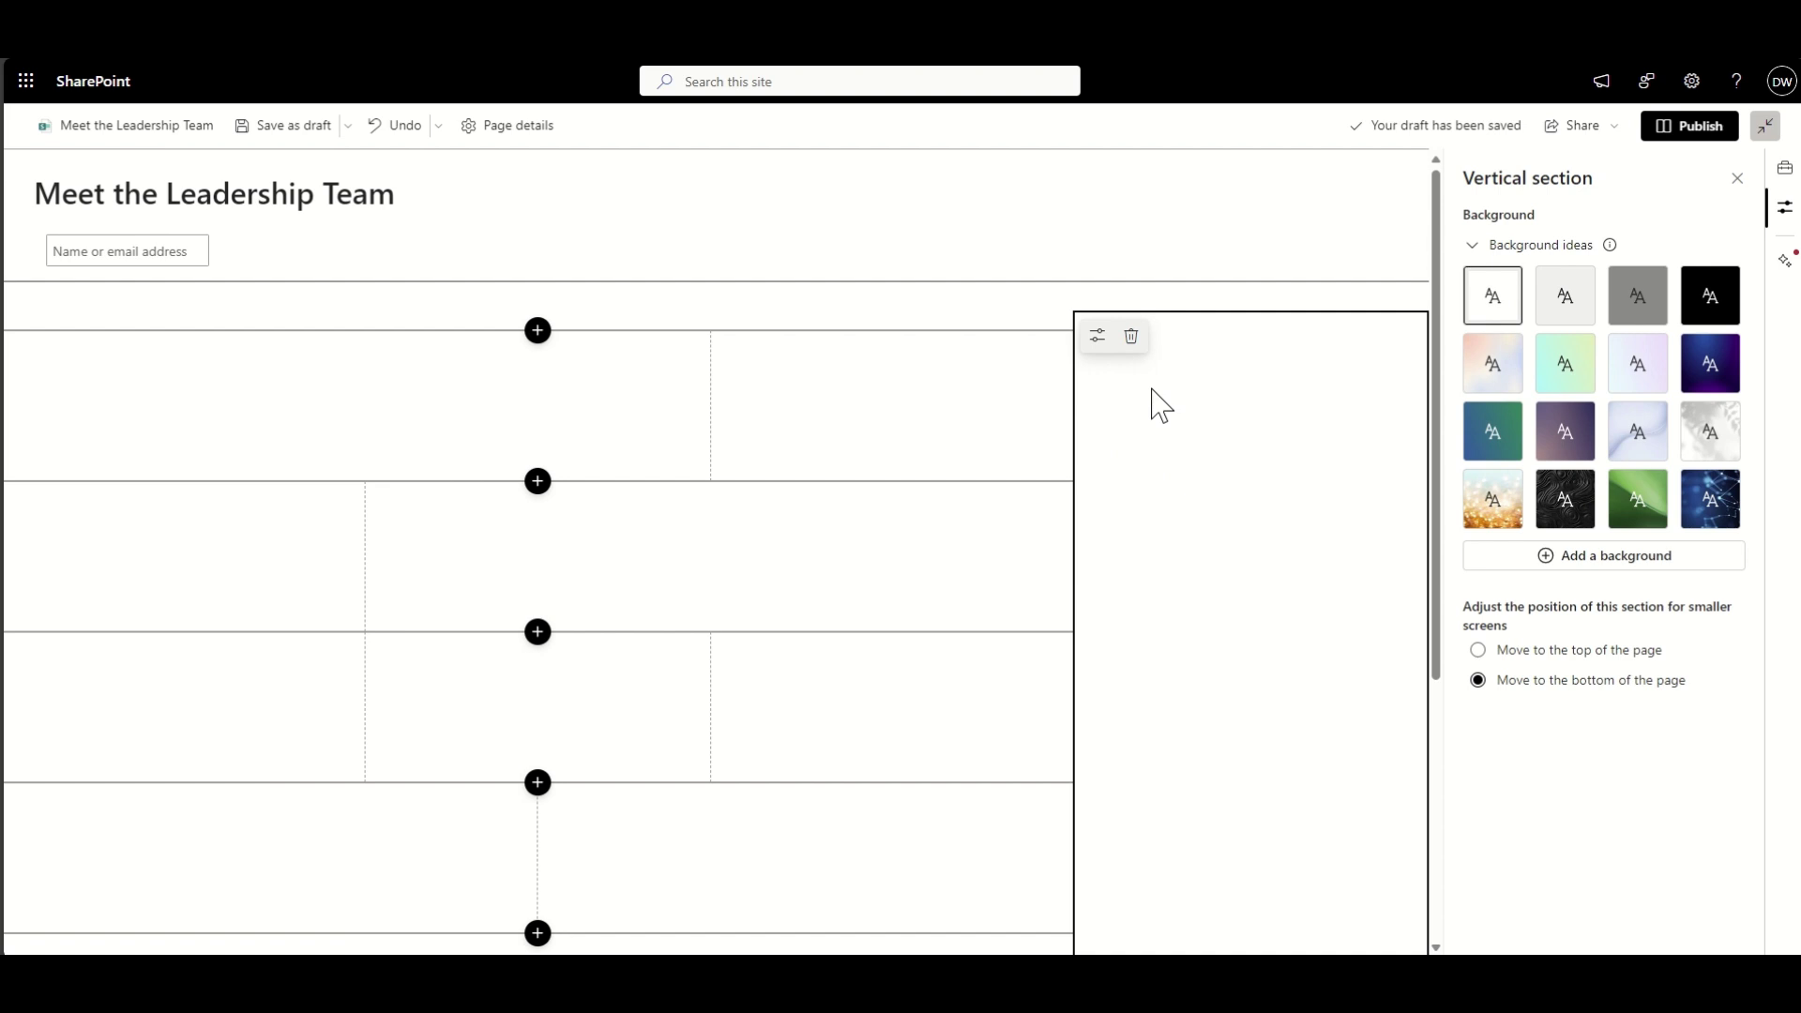
pyautogui.click(403, 422)
# Step: Delete the one-third-right, one-third-left, two-column and empty one-column sections
pyautogui.click(129, 358)
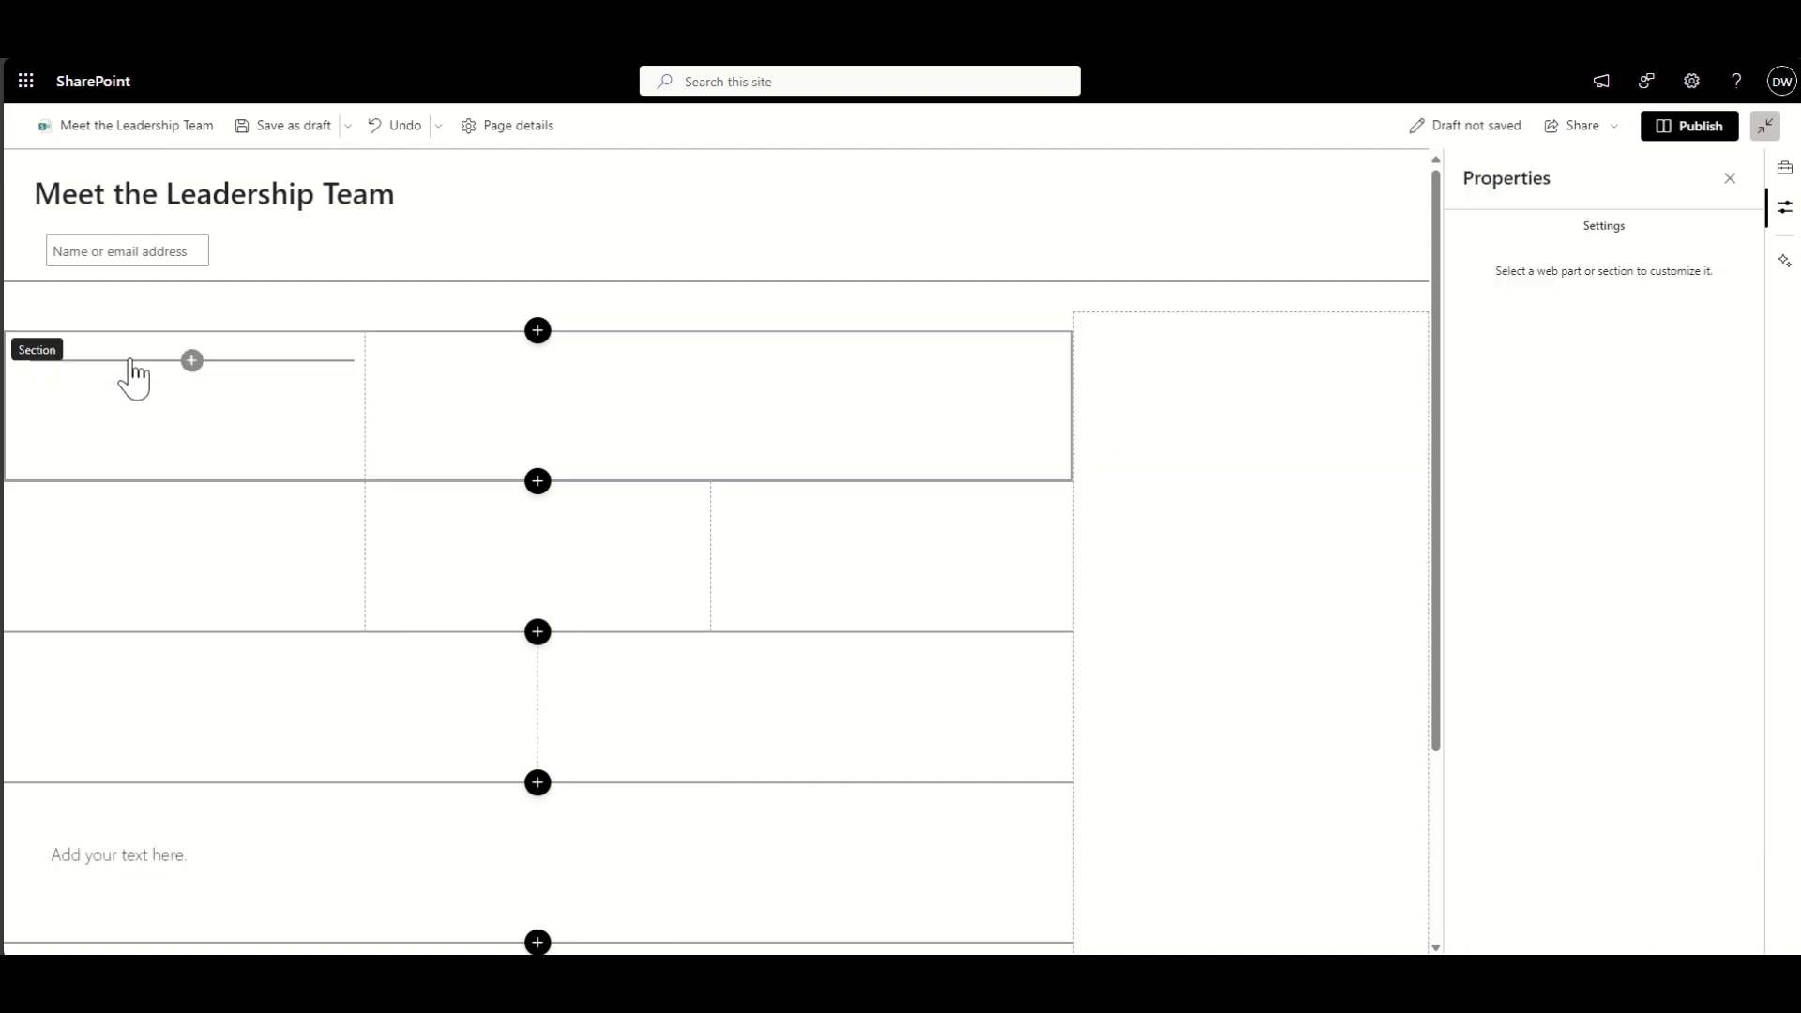
pyautogui.click(254, 426)
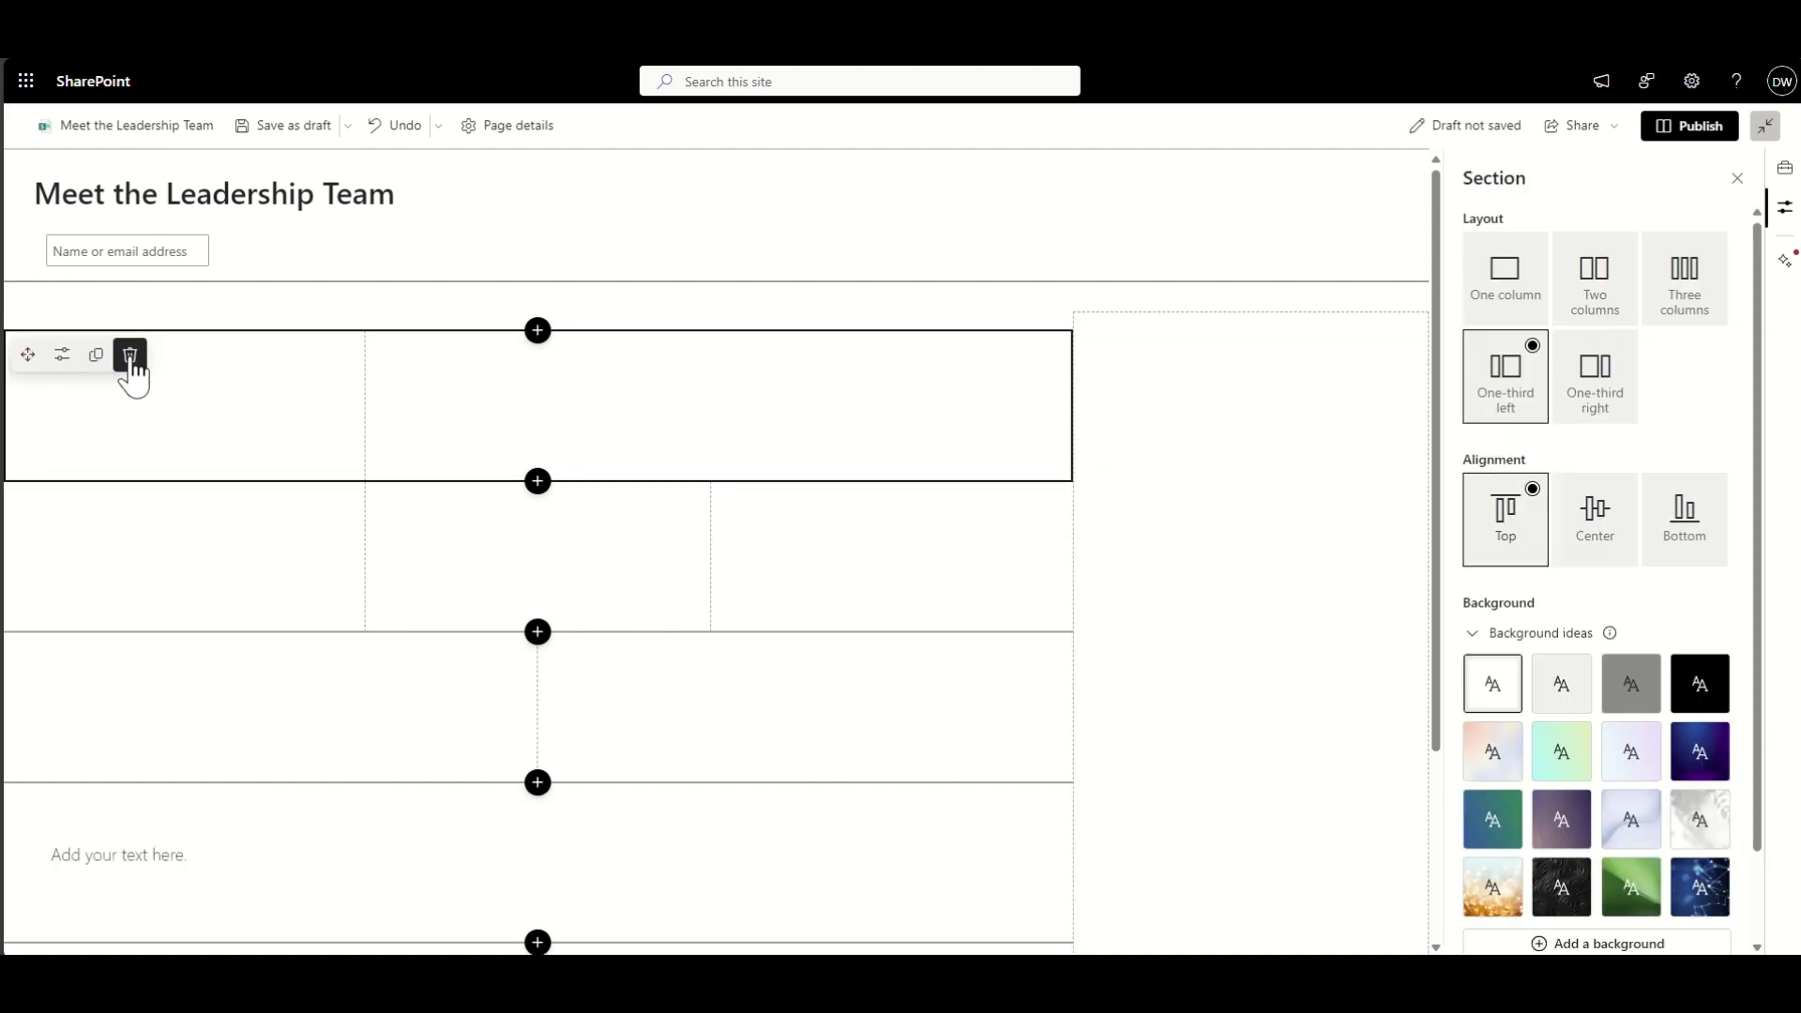
pyautogui.click(130, 361)
pyautogui.click(209, 567)
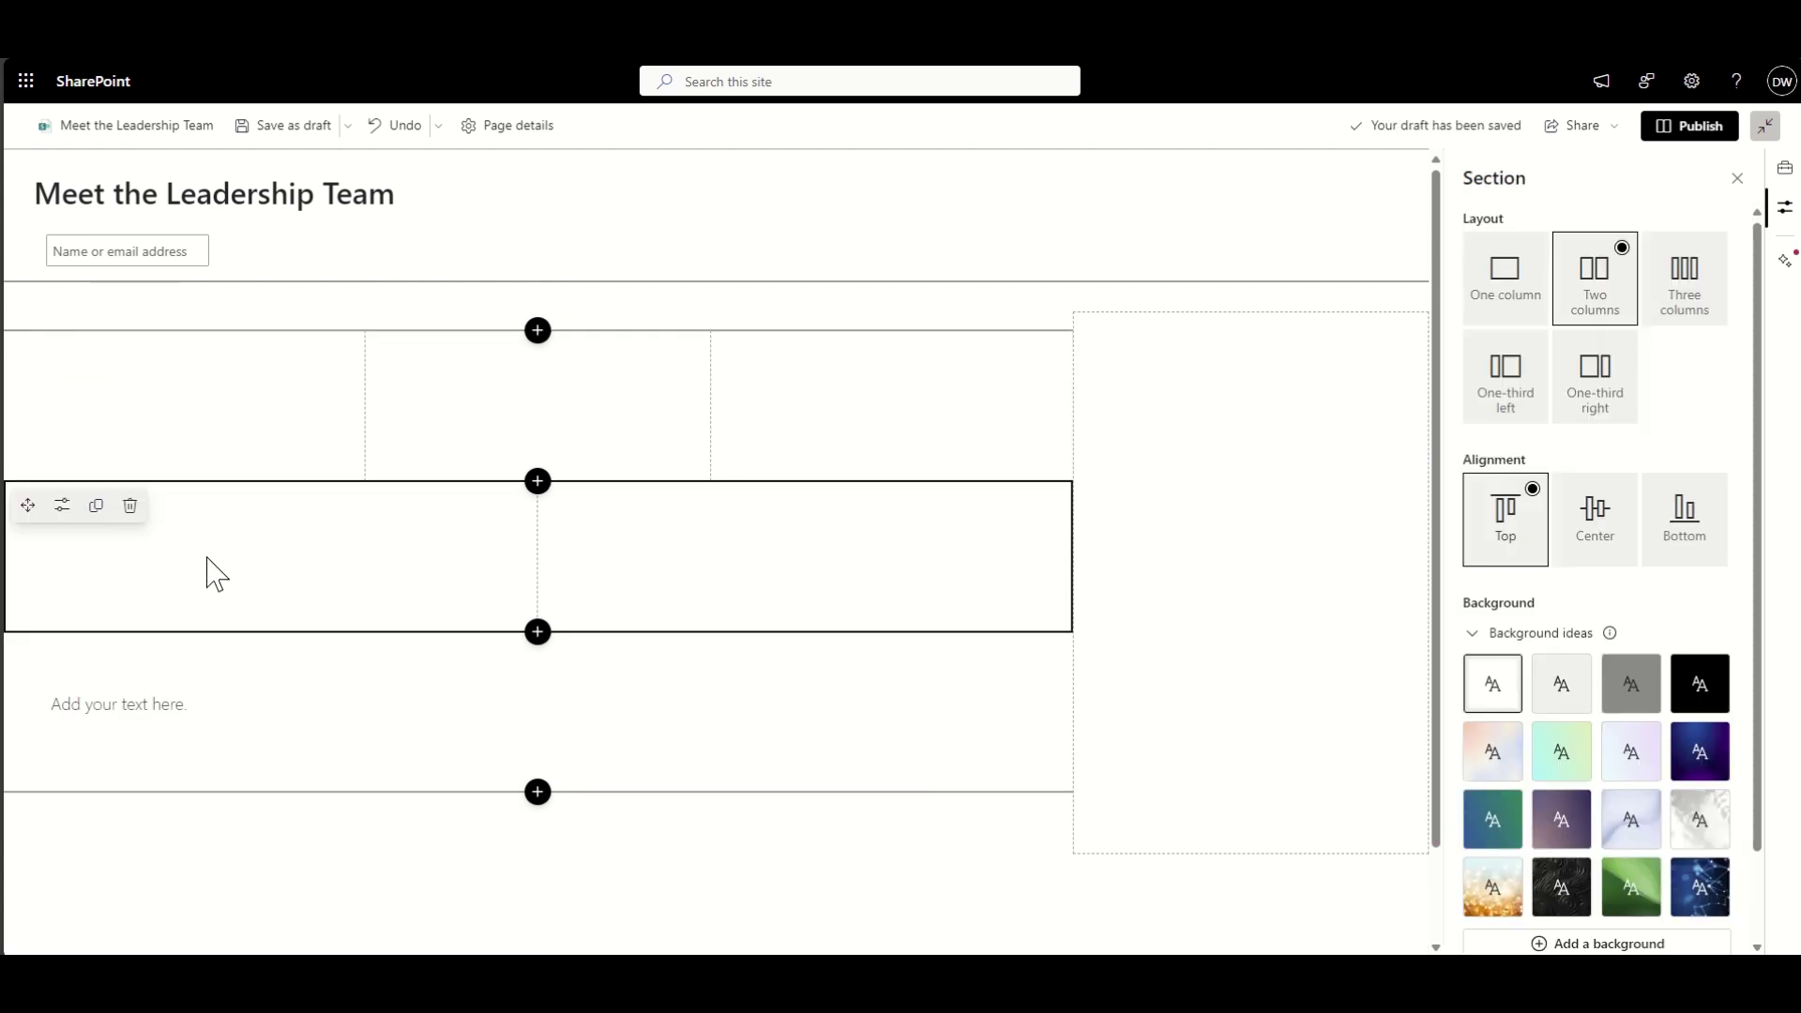
pyautogui.click(130, 506)
pyautogui.click(243, 516)
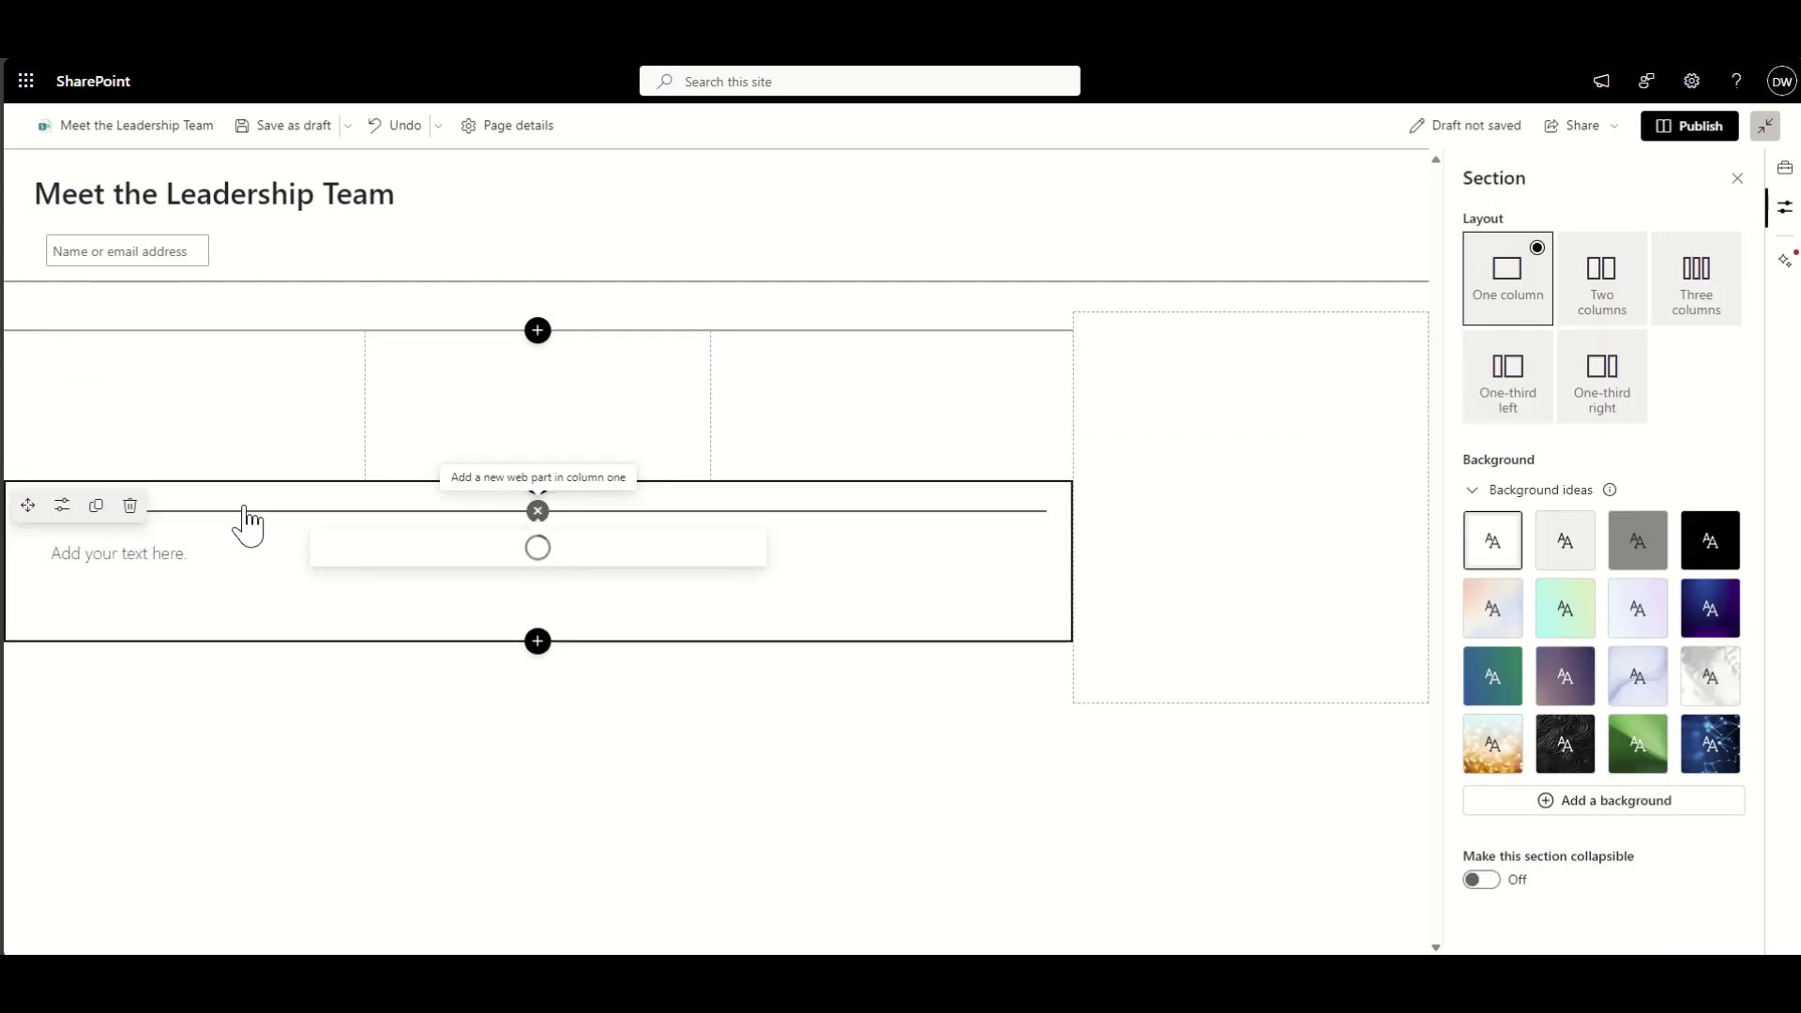
pyautogui.click(20, 577)
pyautogui.click(131, 507)
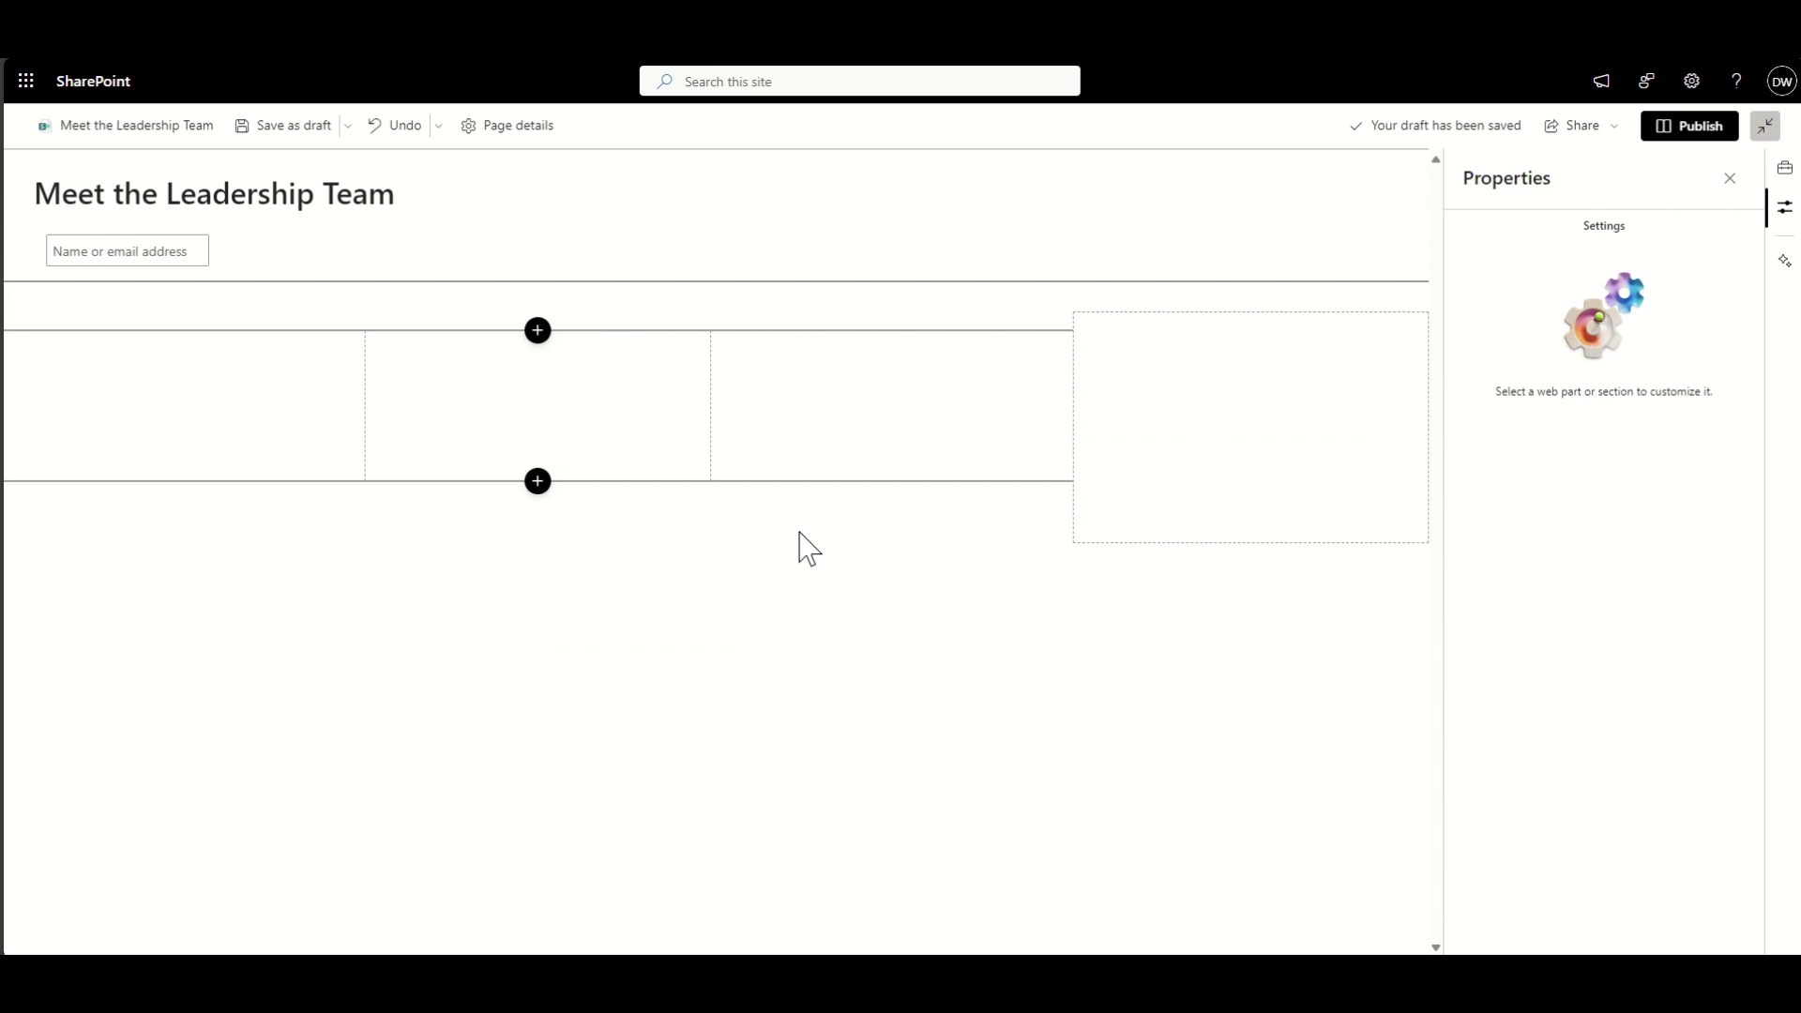
pyautogui.click(1088, 343)
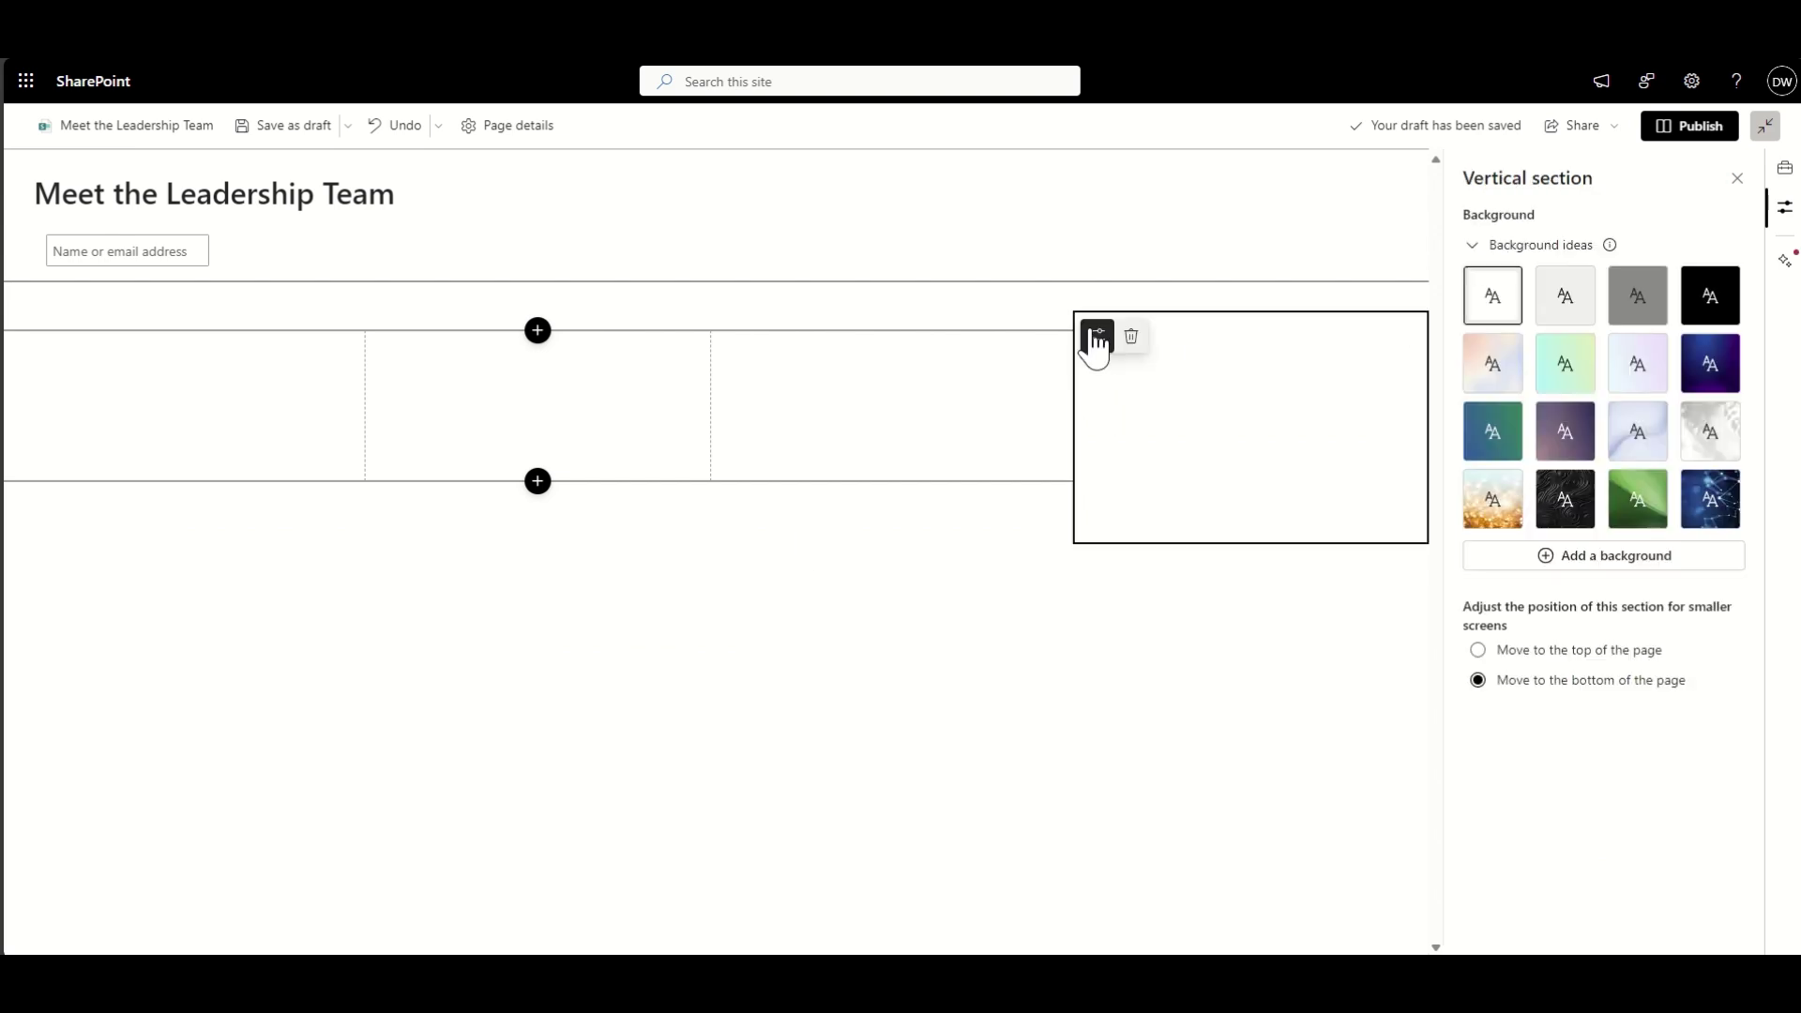
# Step: Fill the right-hand vertical section with a solid black background
pyautogui.click(1702, 310)
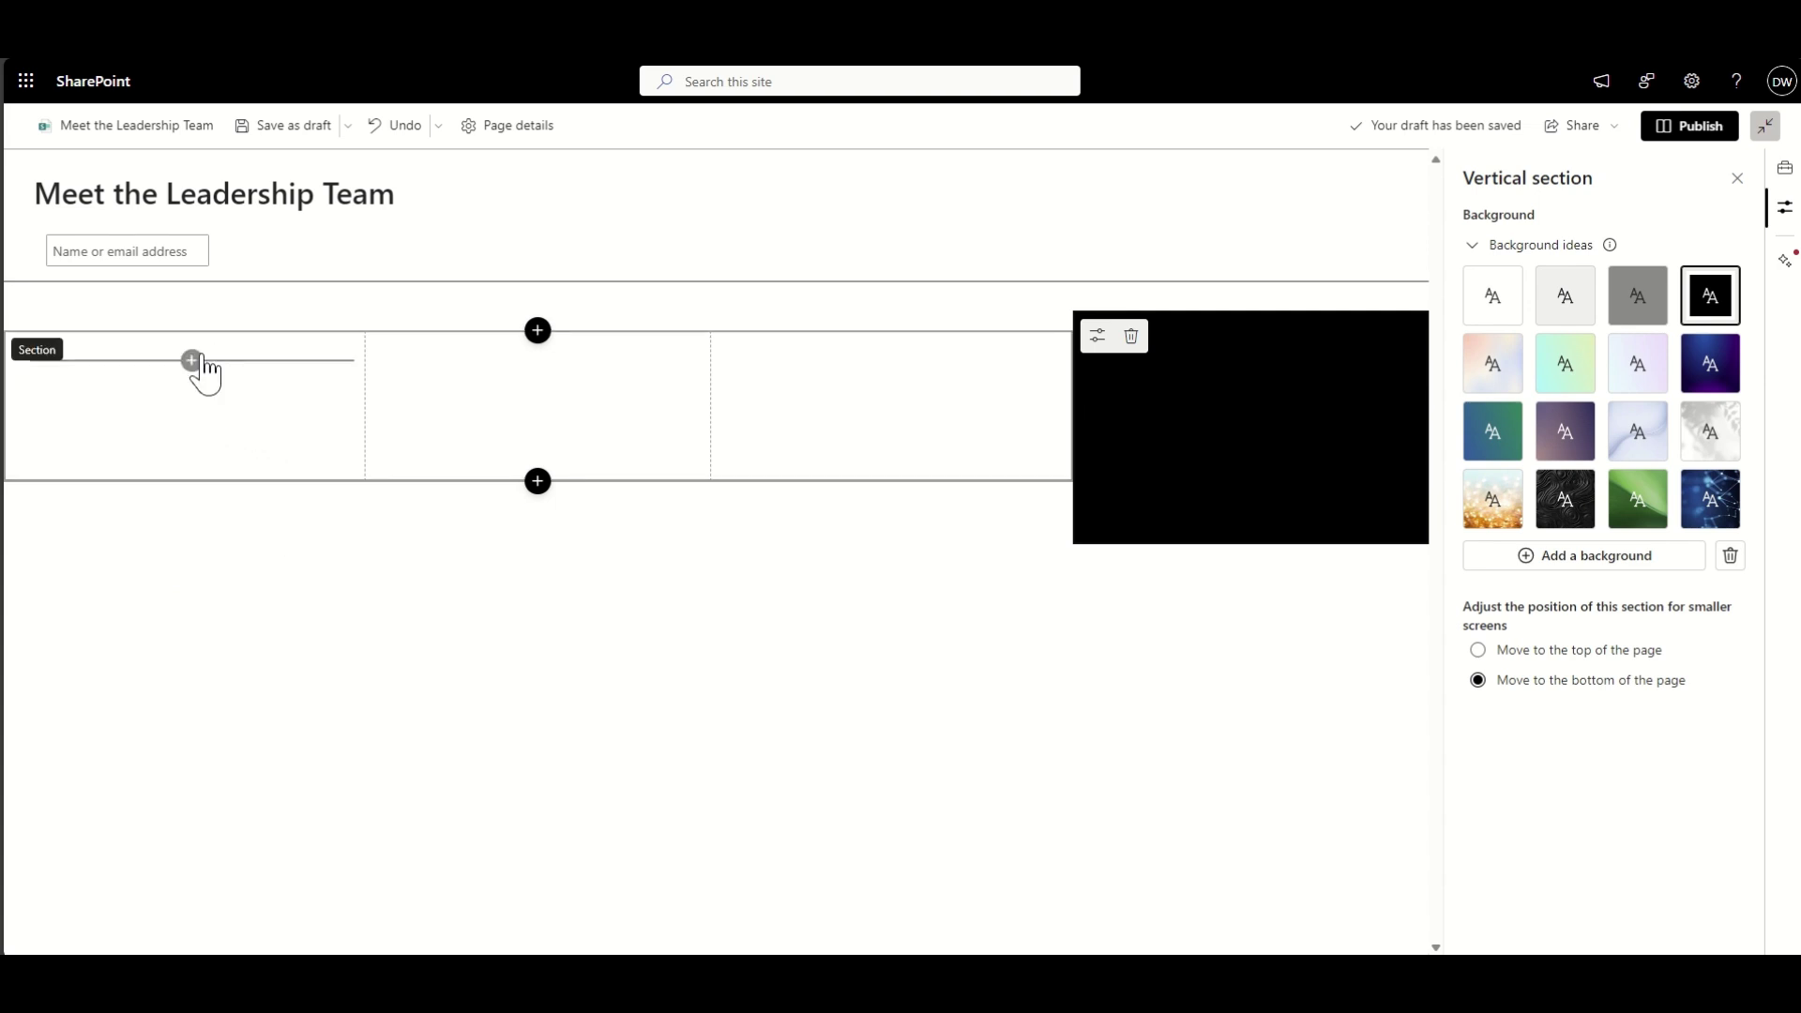
pyautogui.click(199, 363)
pyautogui.click(192, 361)
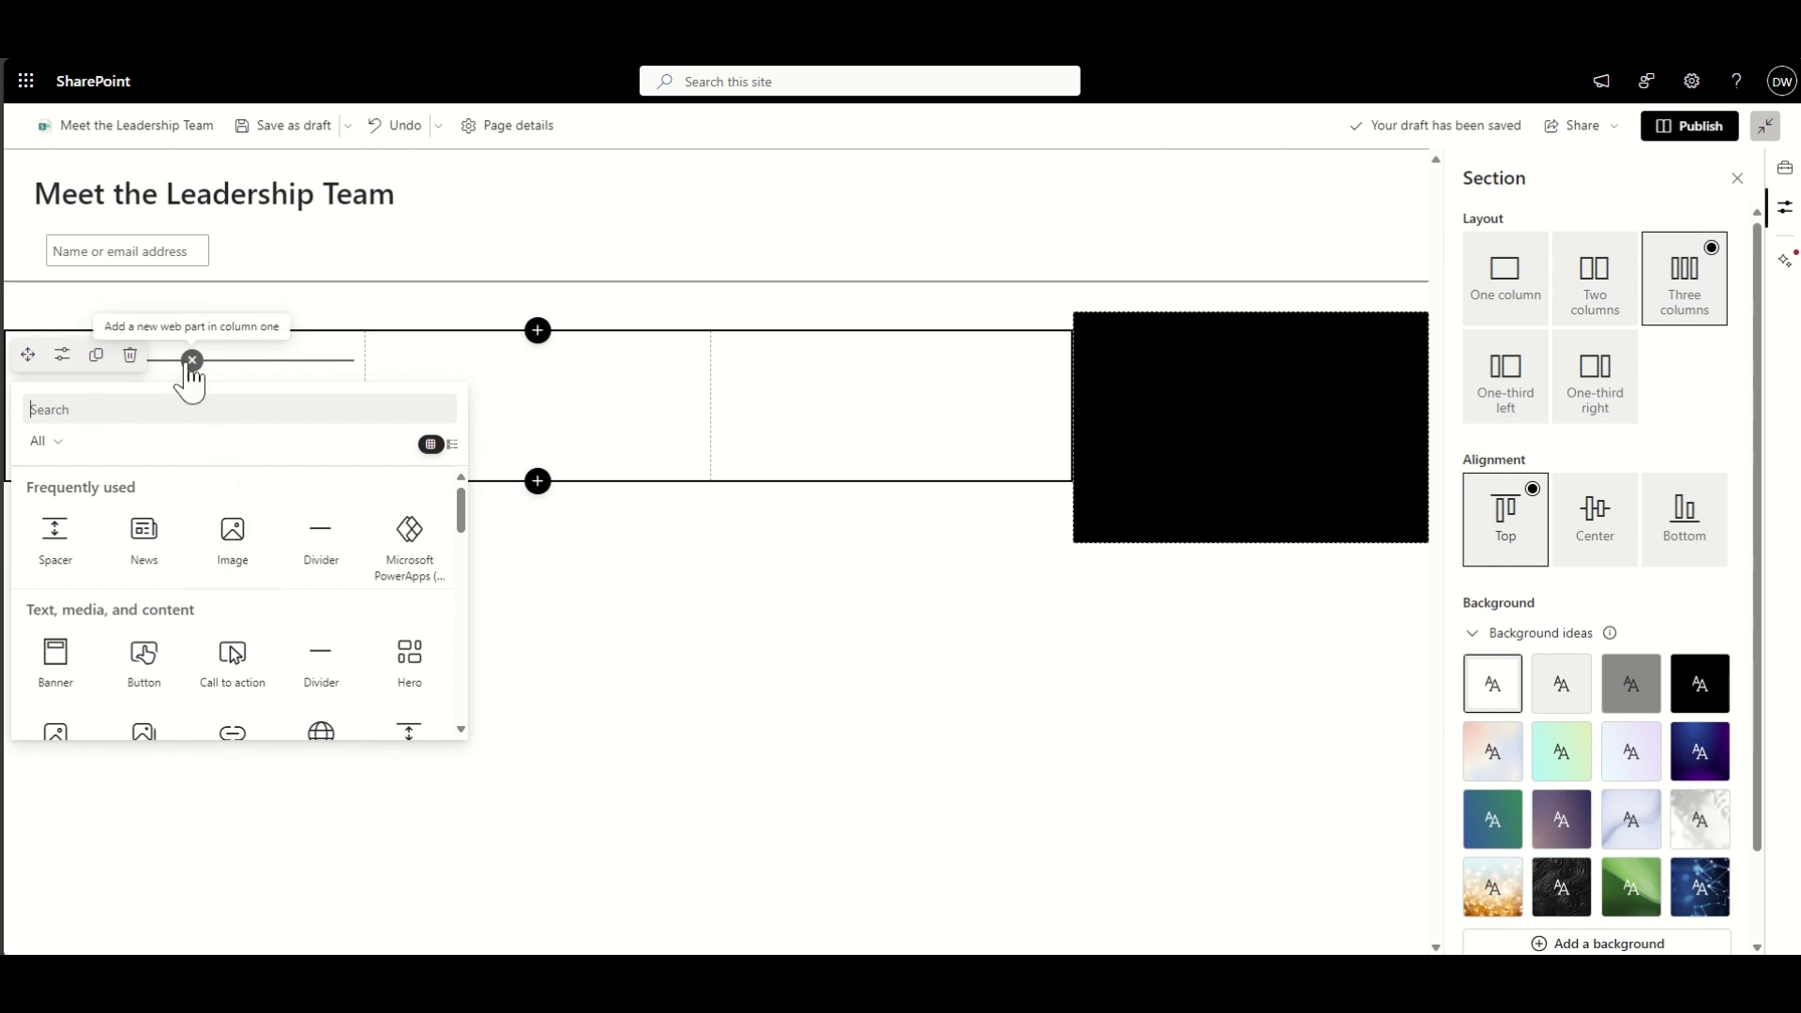
# Step: Insert the stock businesswoman photo as an Image web part in column one
pyautogui.click(551, 435)
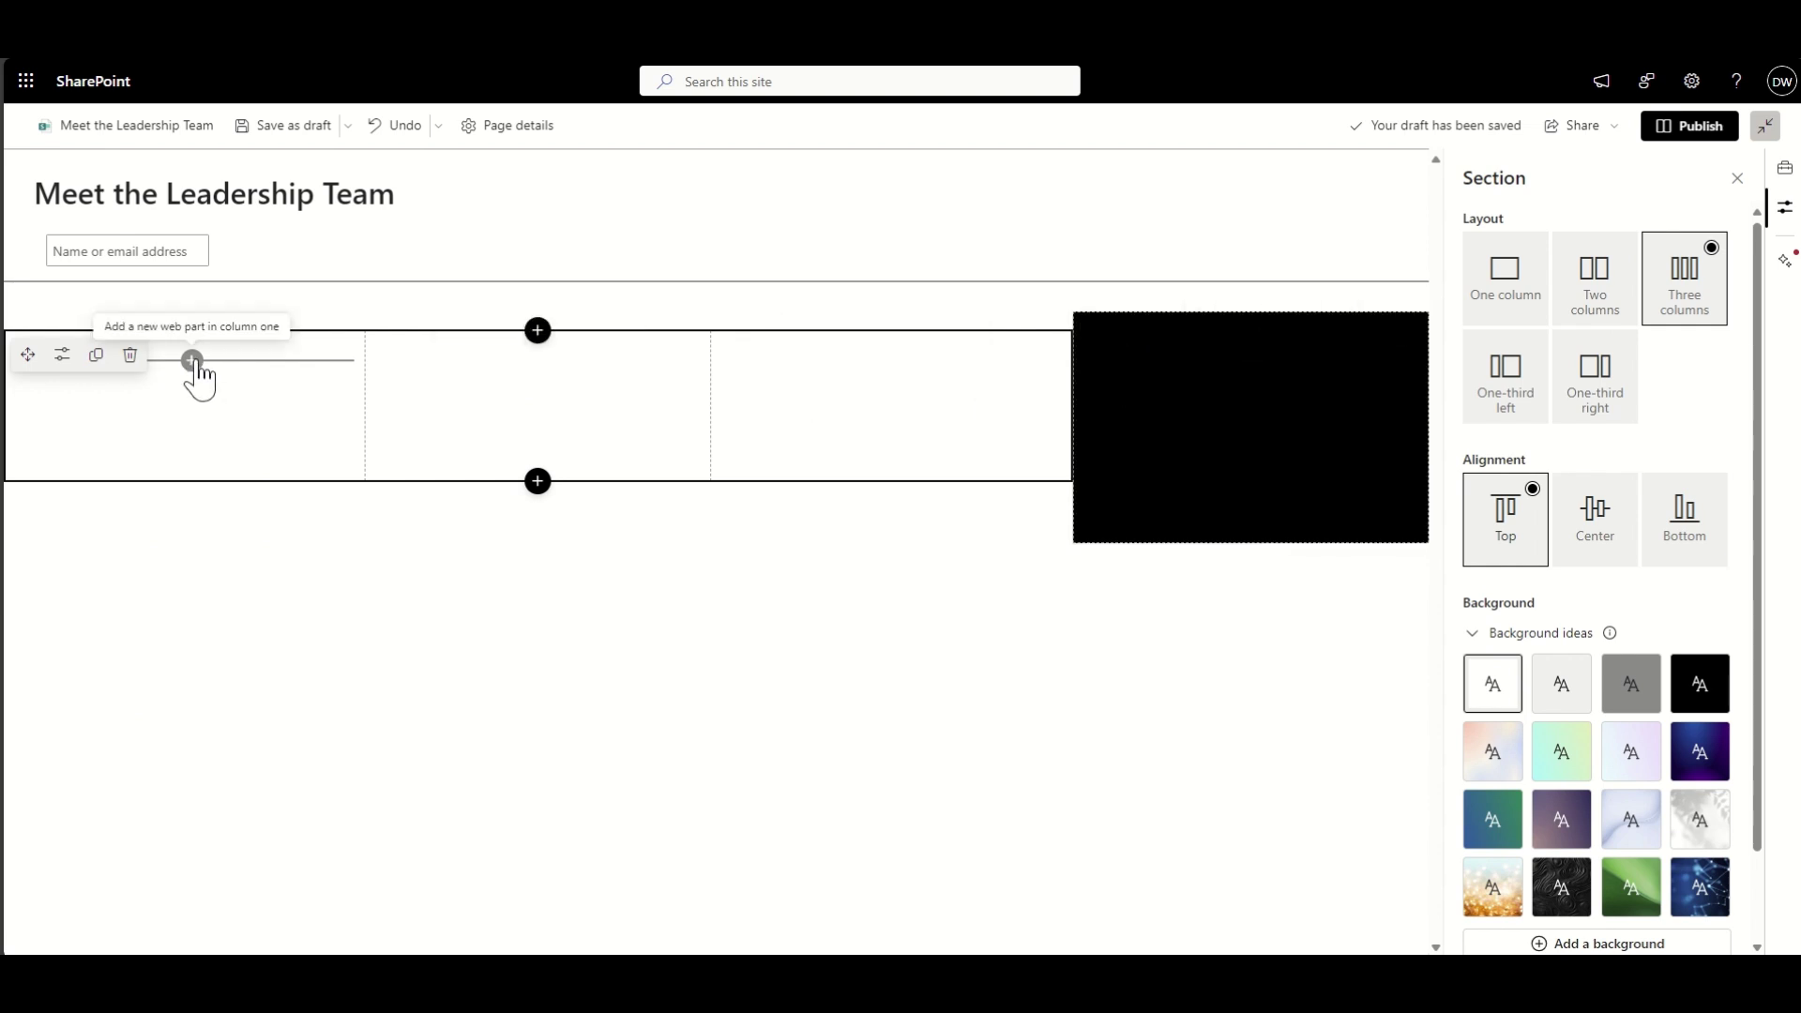
pyautogui.click(192, 360)
pyautogui.click(234, 536)
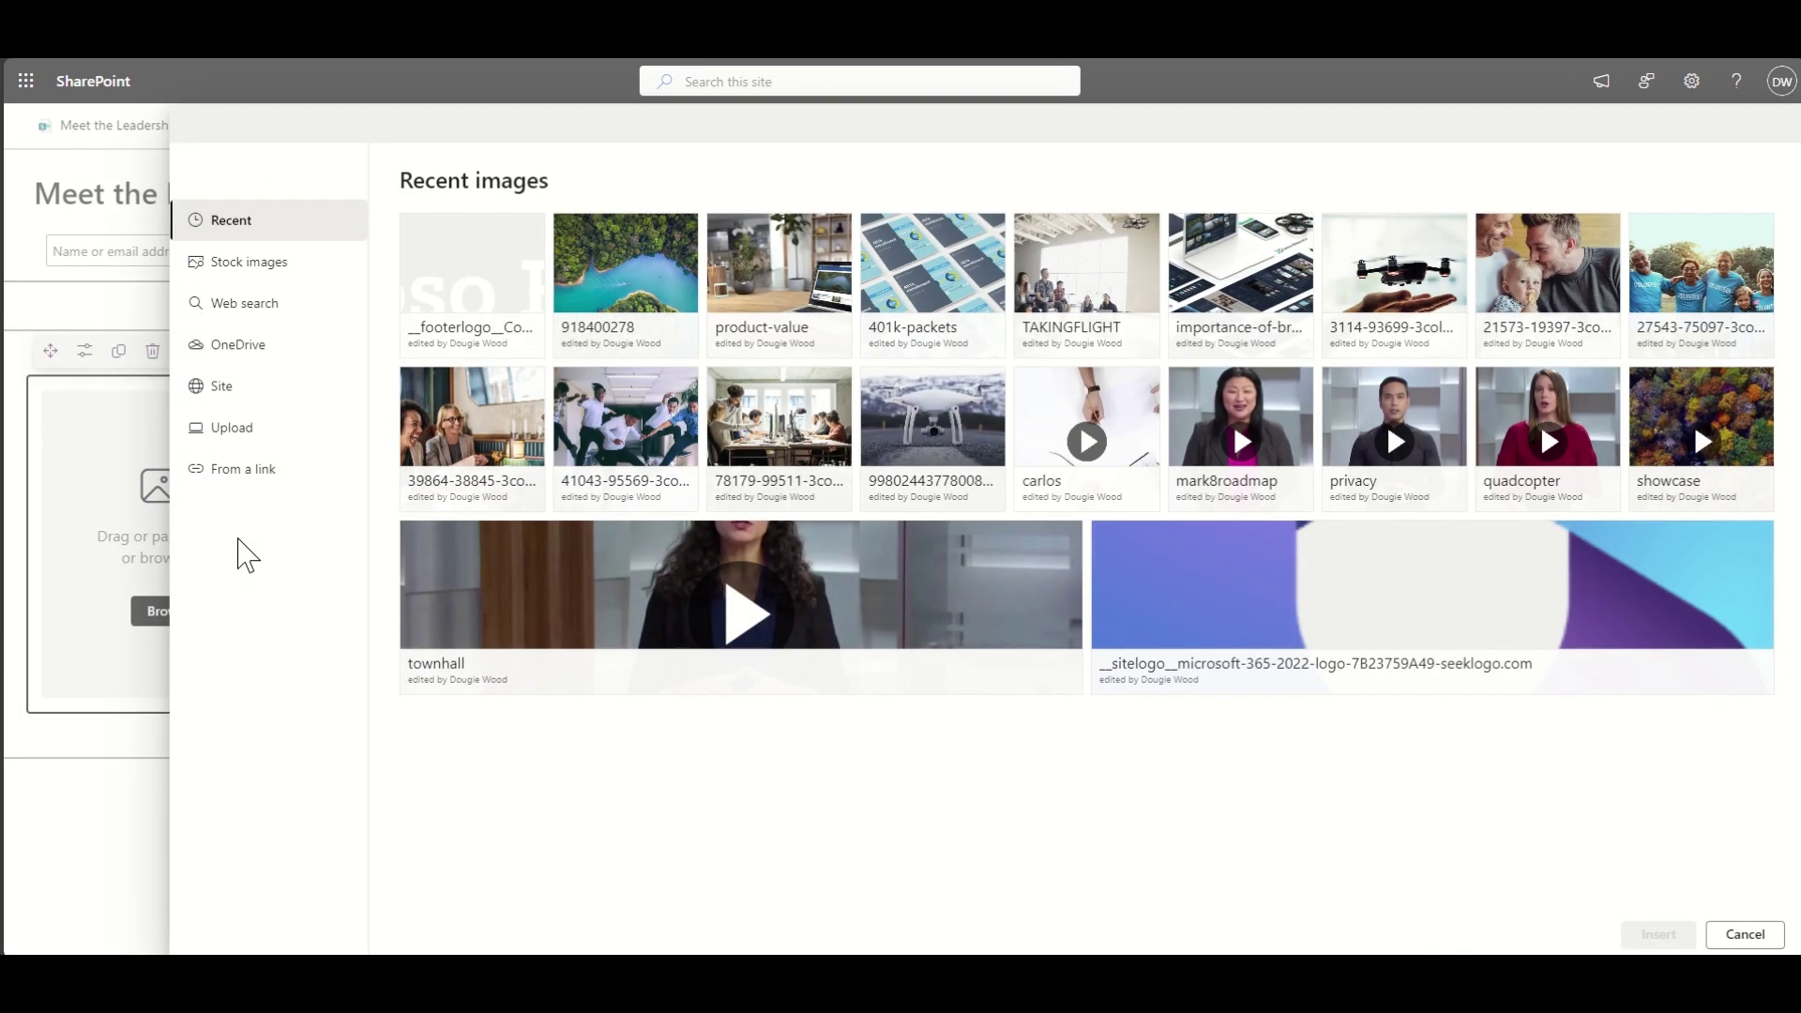
pyautogui.click(273, 263)
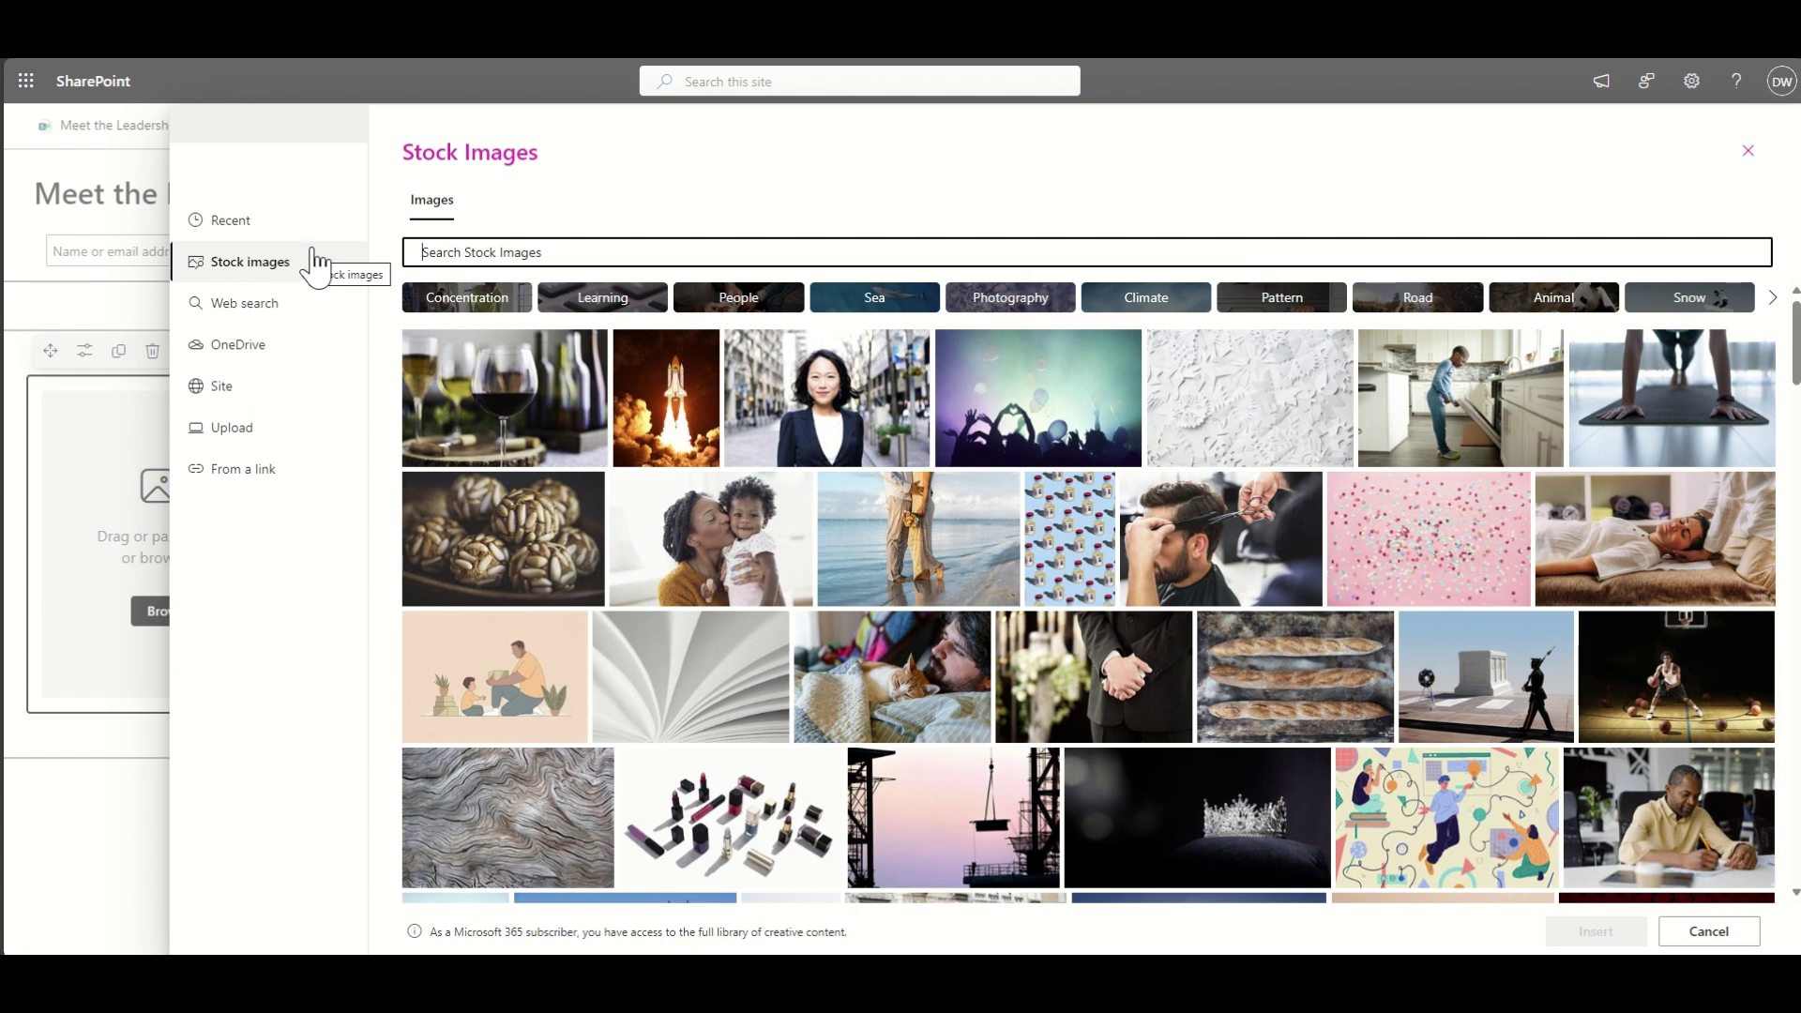
pyautogui.click(814, 399)
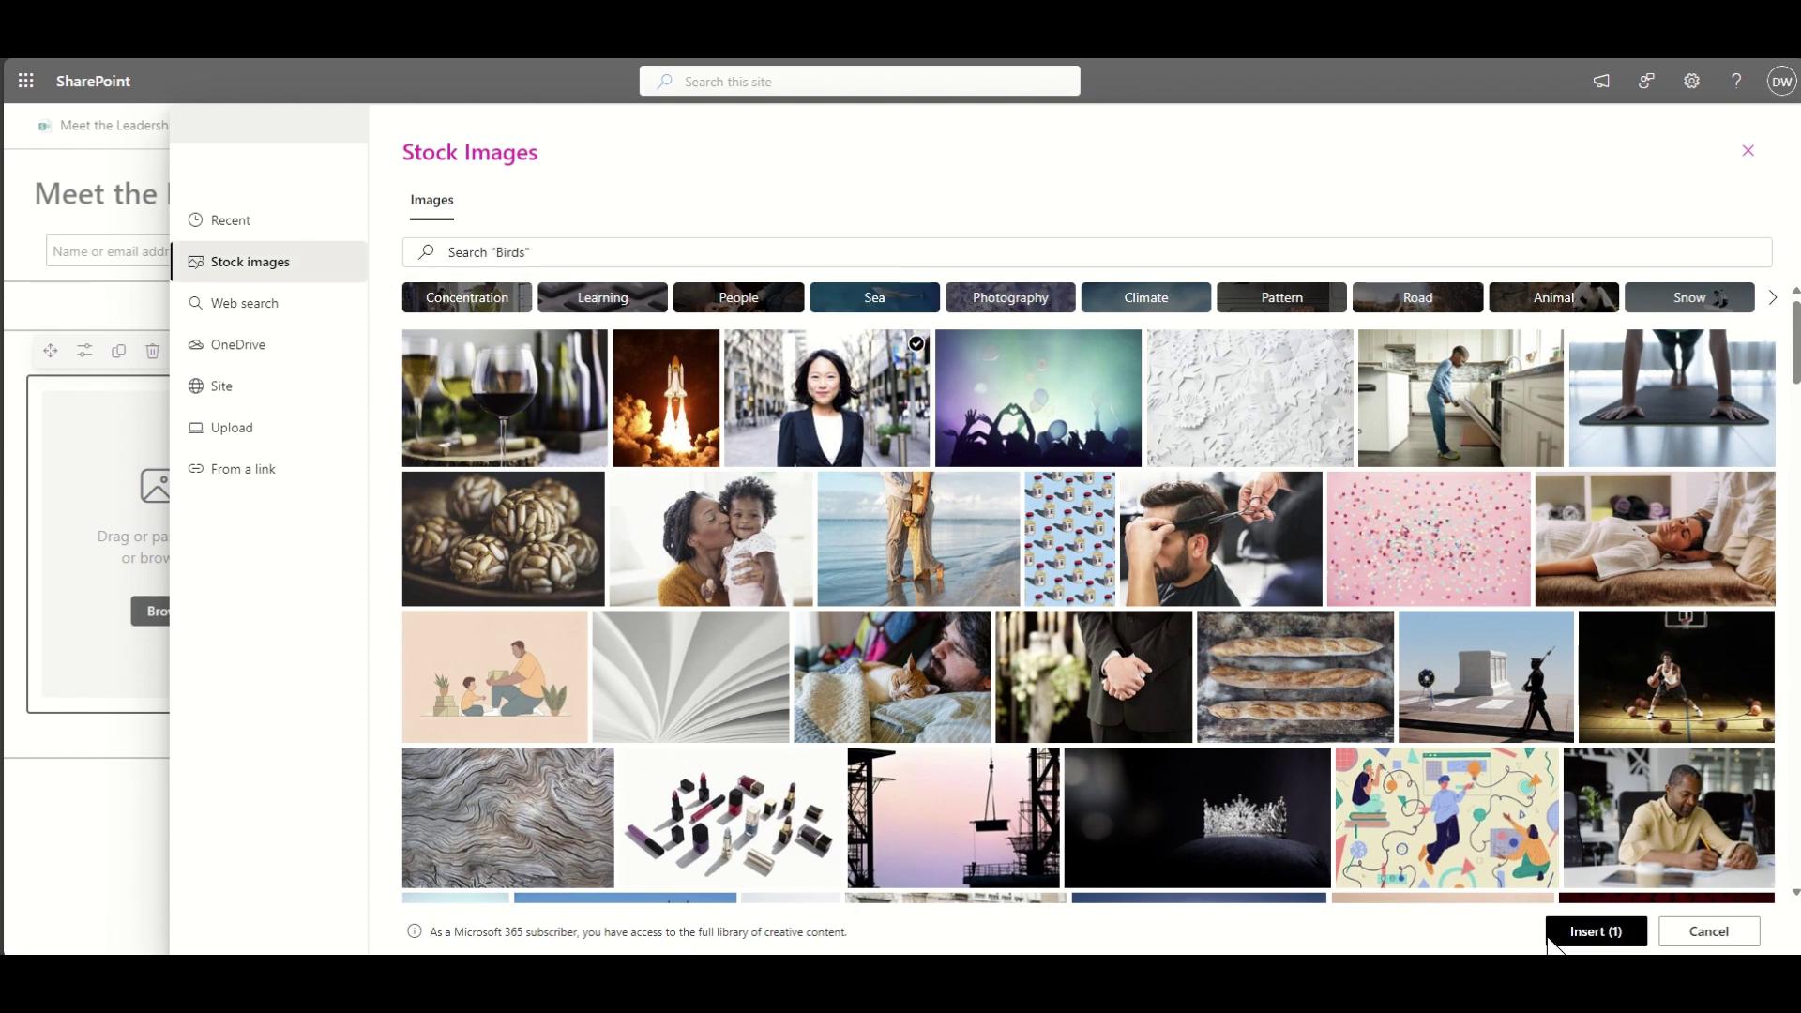
pyautogui.click(1619, 942)
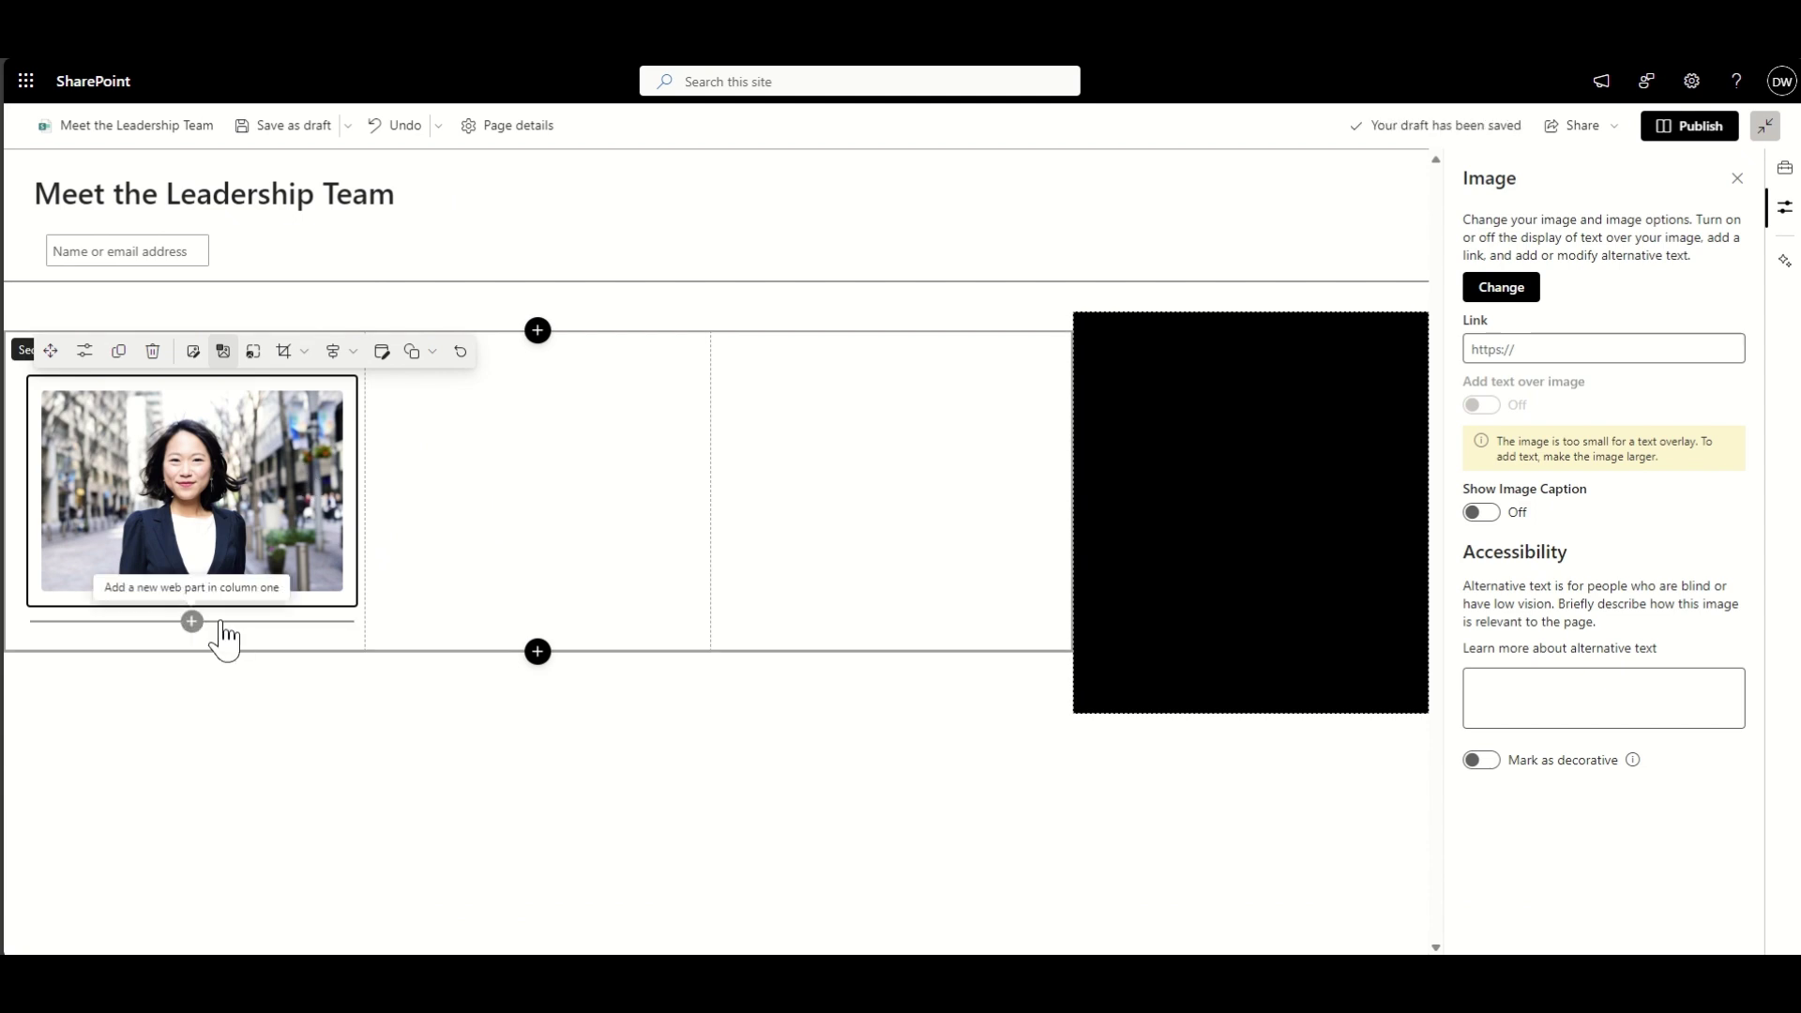
pyautogui.click(197, 623)
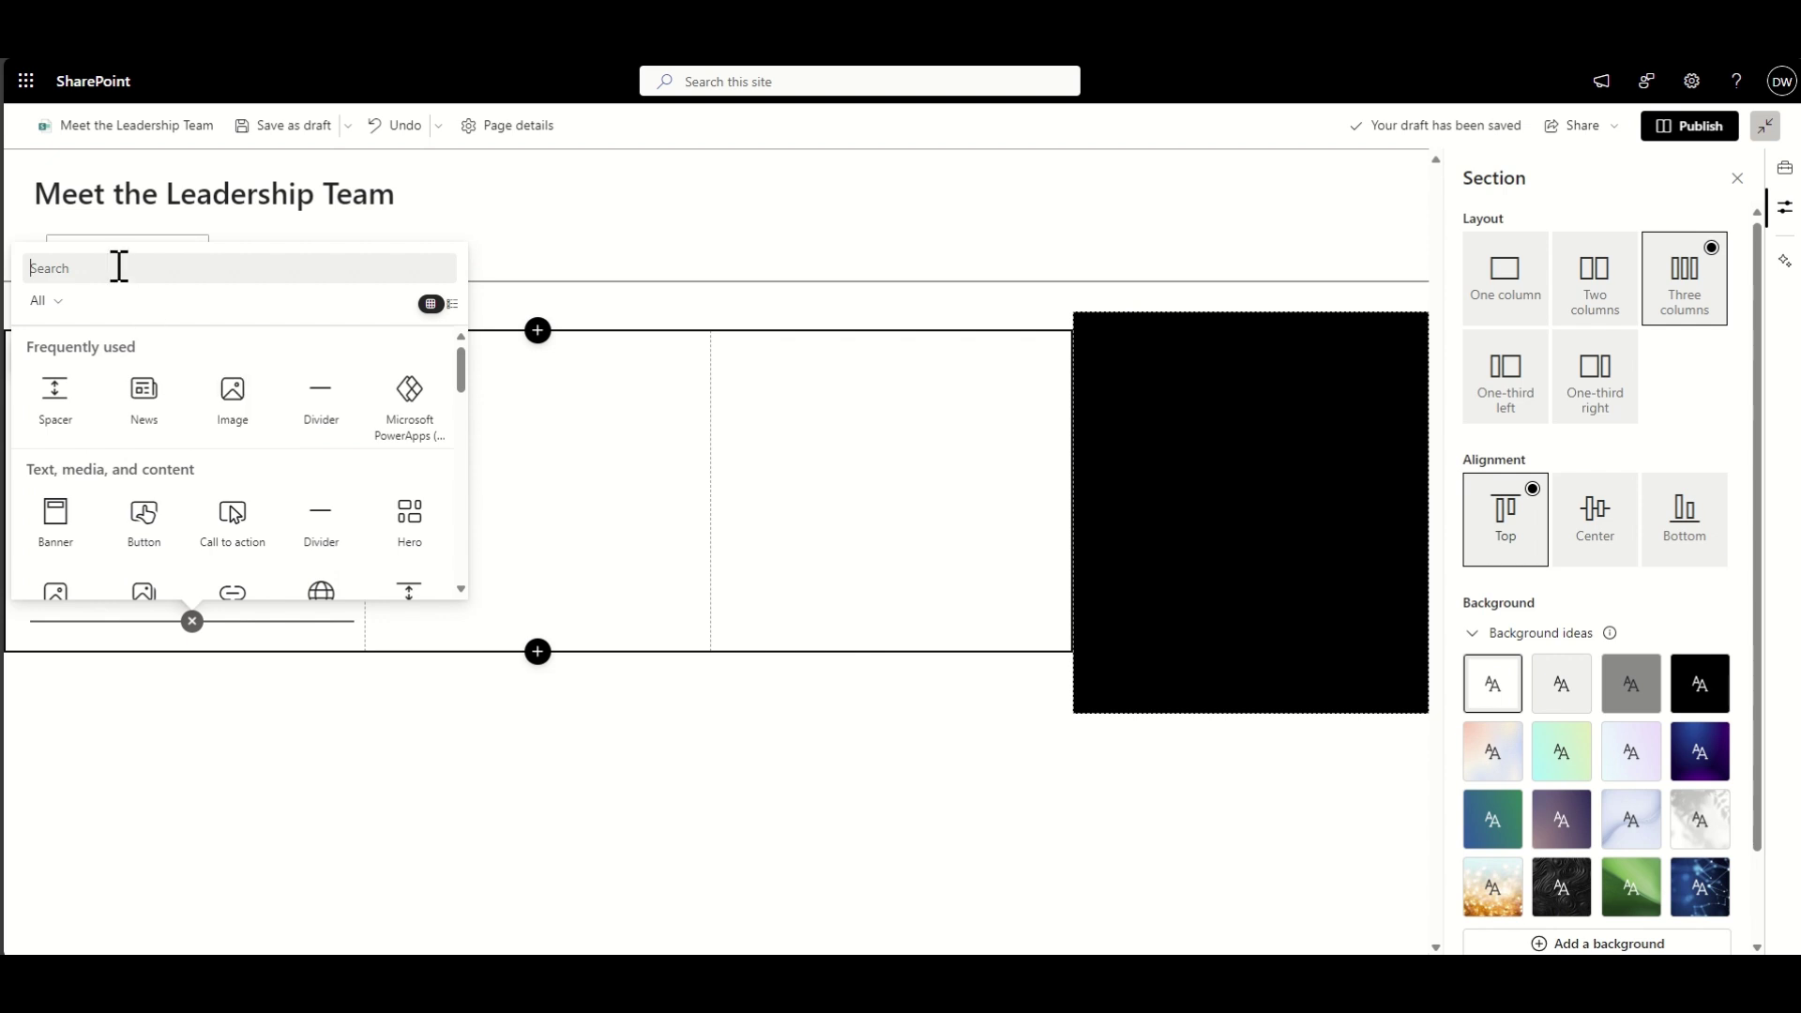
# Step: Add a Text web part under the photo with the leader's name as Heading 3, then duplicate it
pyautogui.click(119, 267)
pyautogui.write('text')
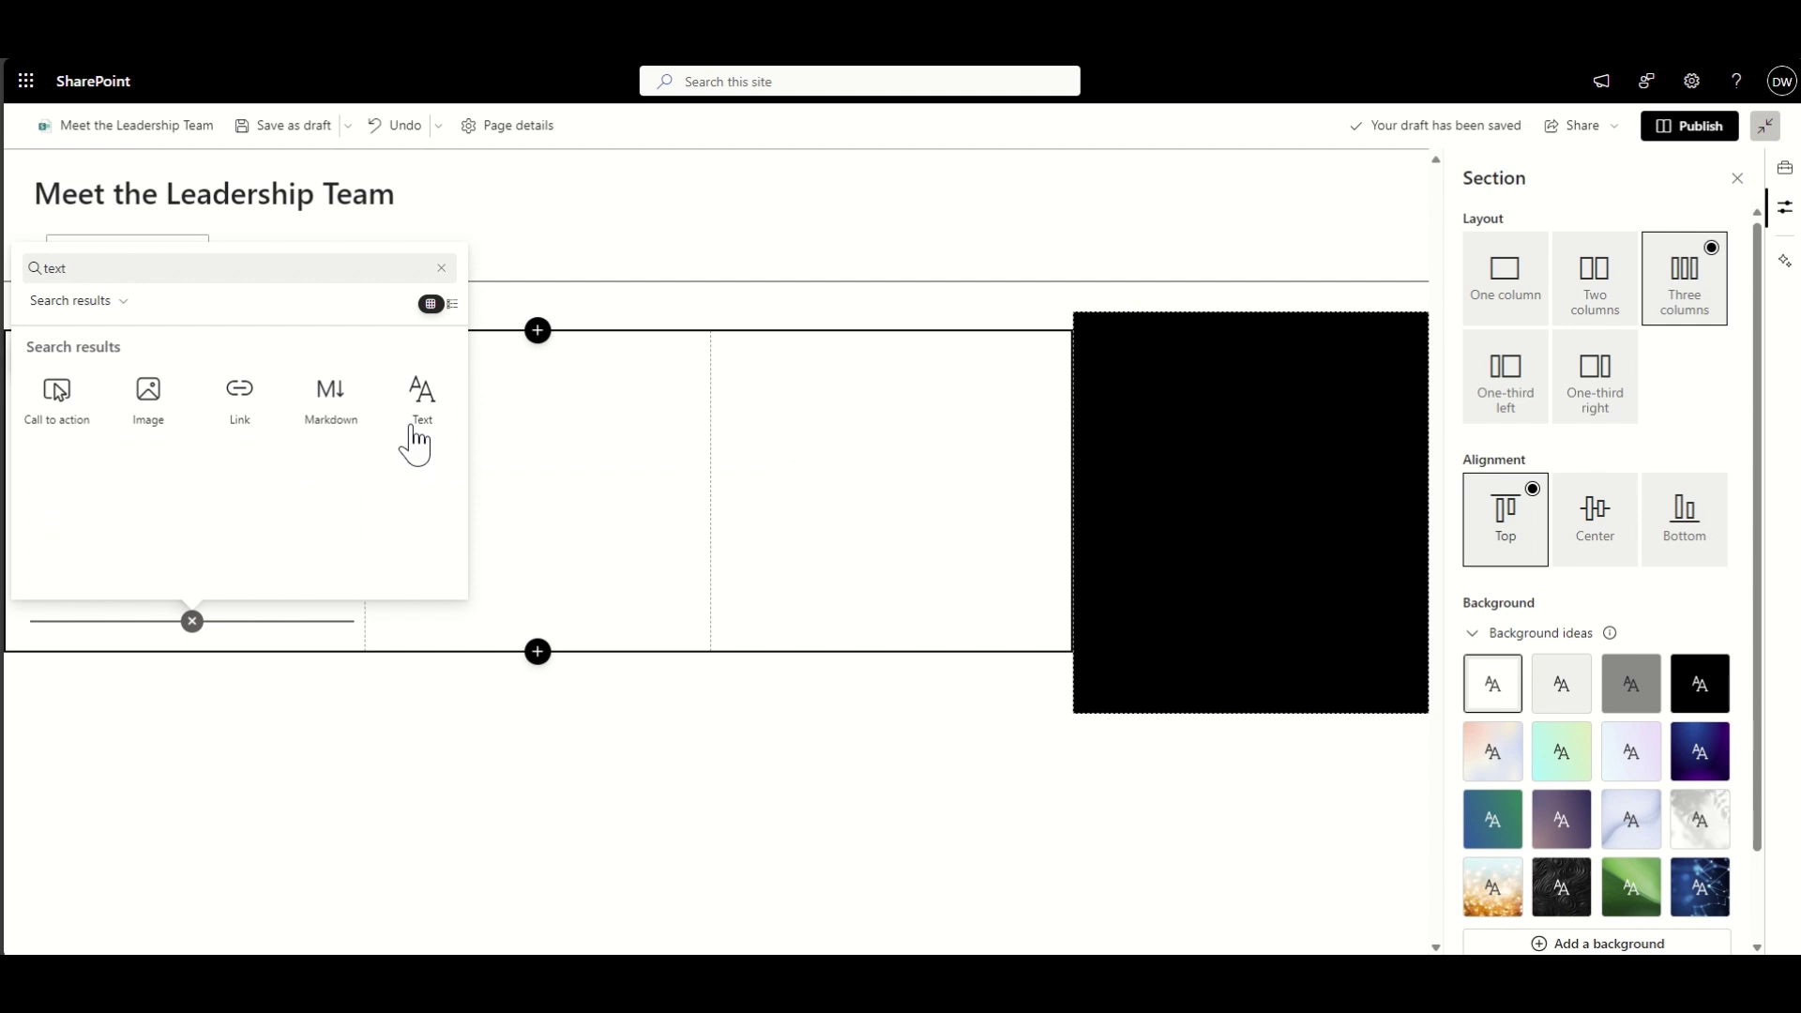
pyautogui.click(414, 439)
pyautogui.click(190, 621)
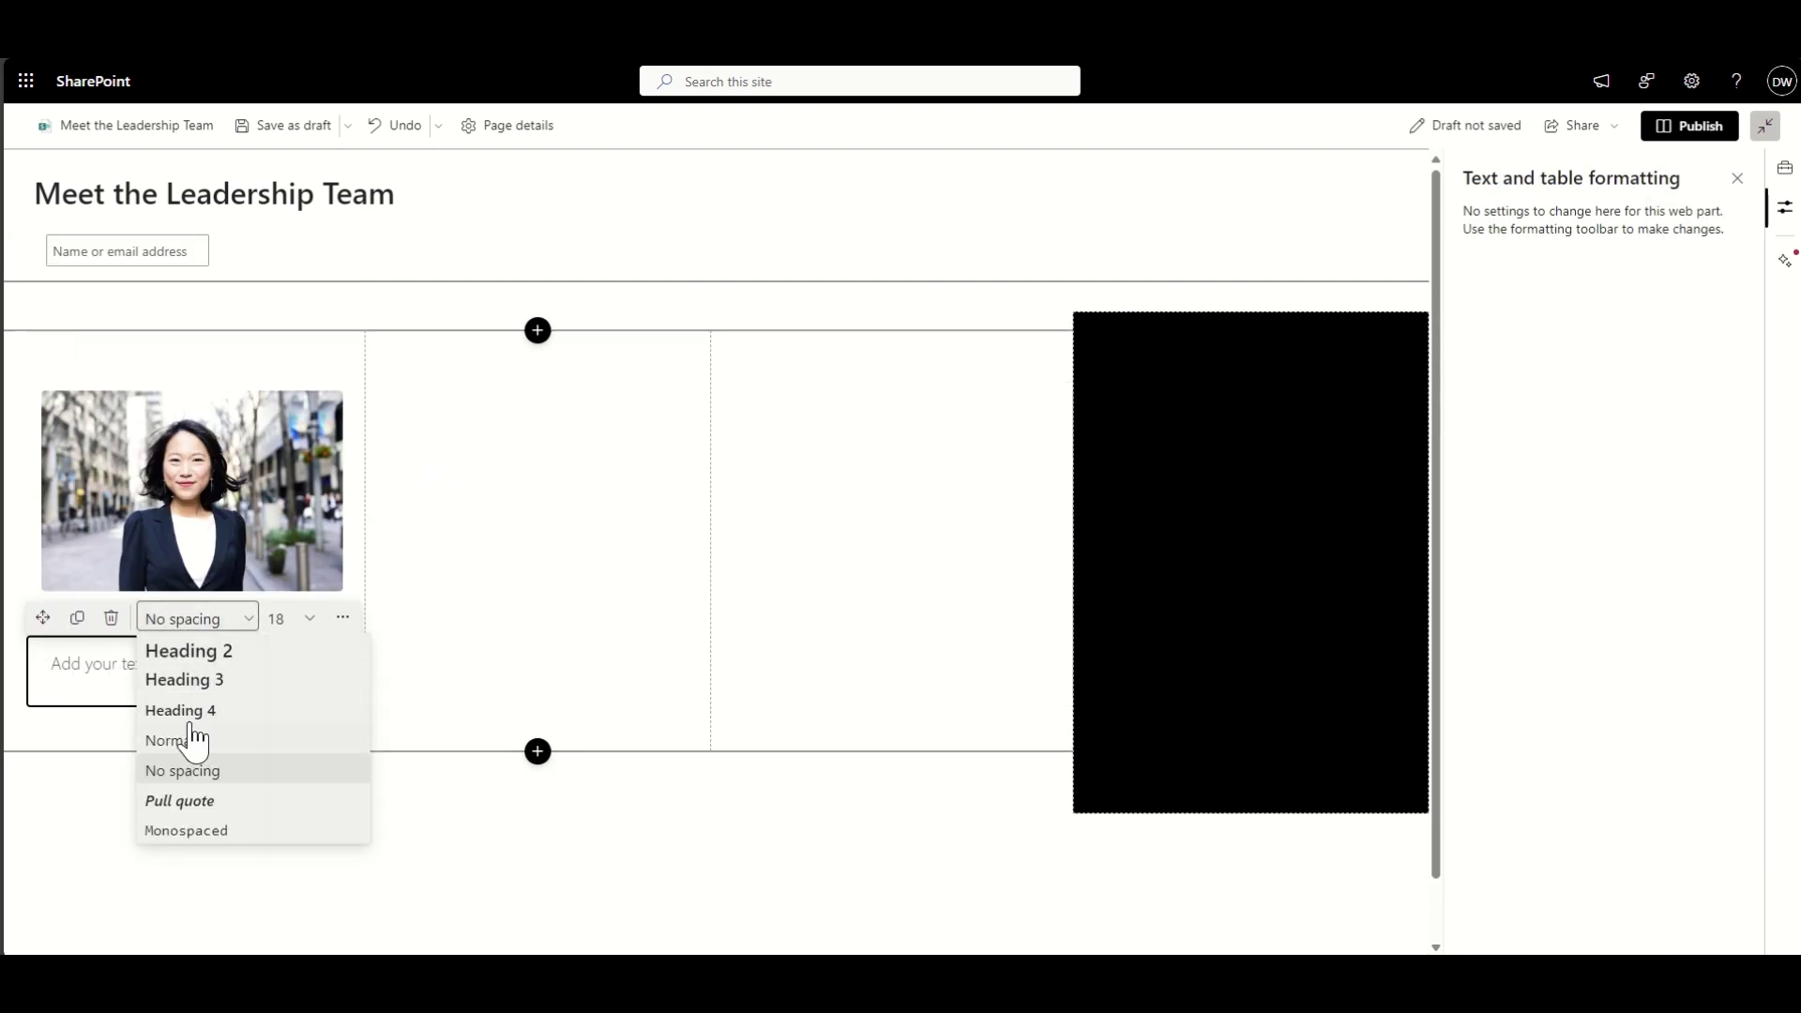
pyautogui.click(221, 683)
pyautogui.write('Jane Smith')
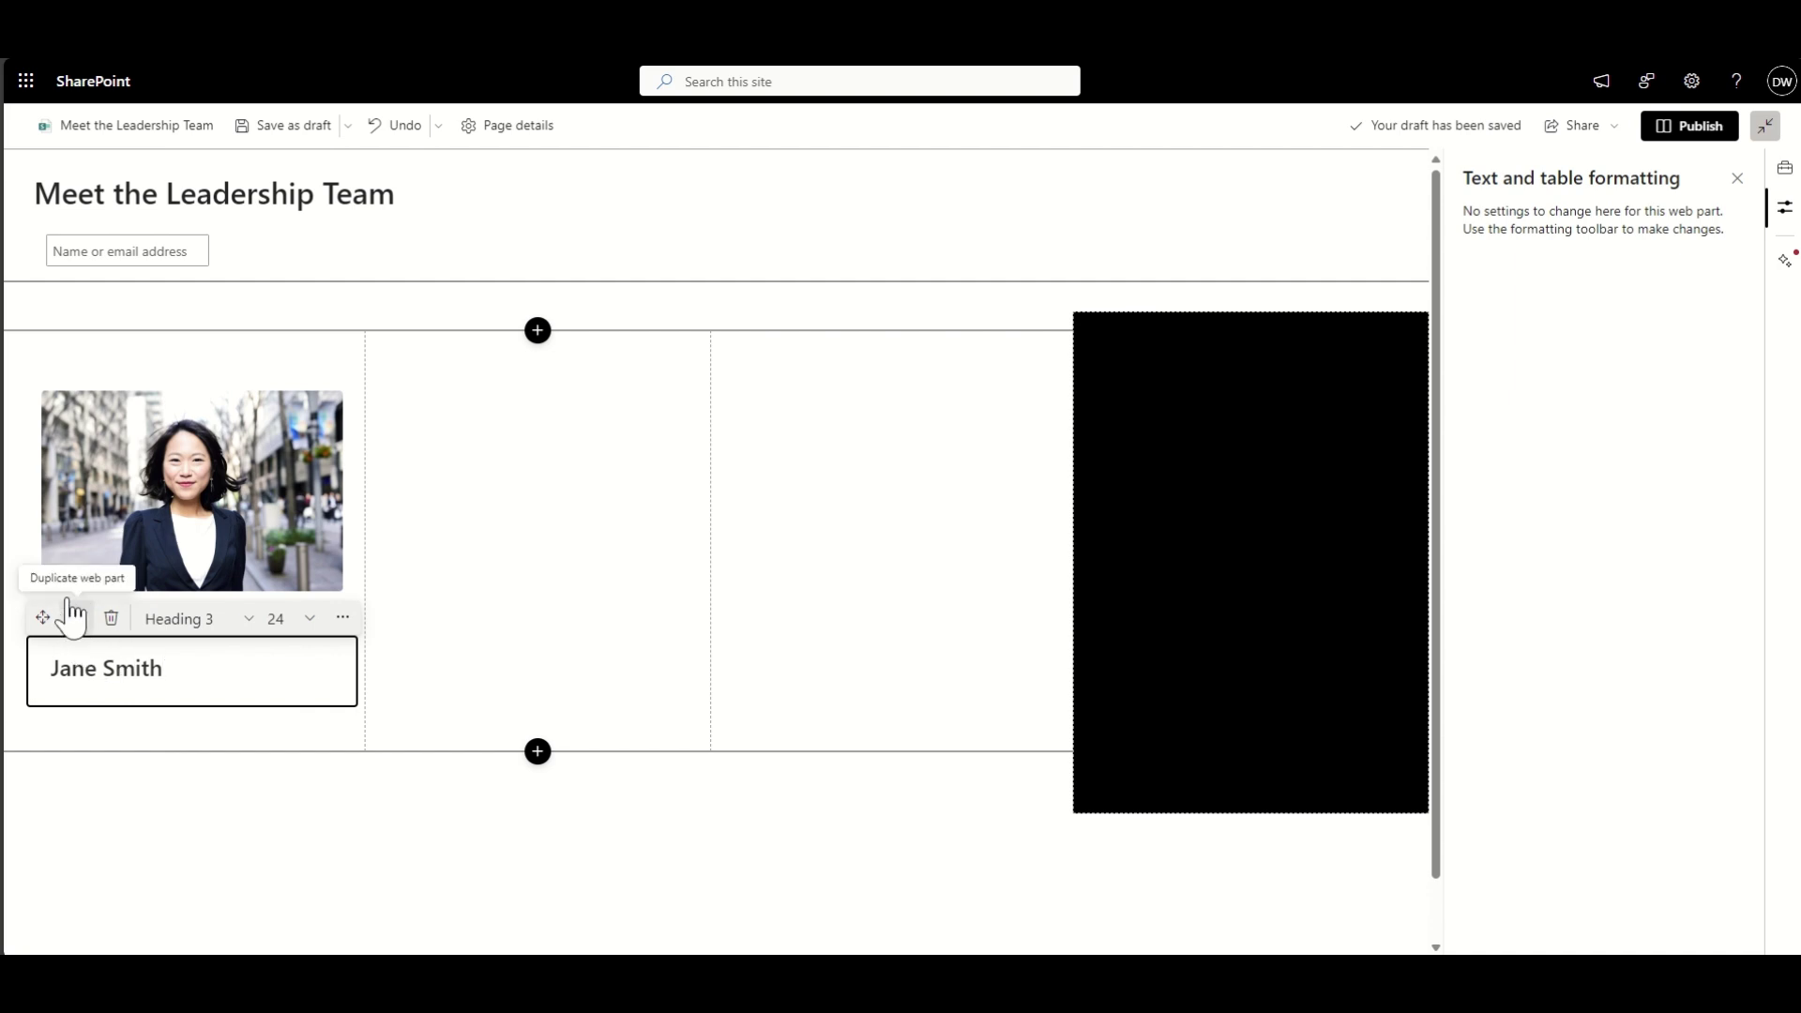
pyautogui.click(78, 618)
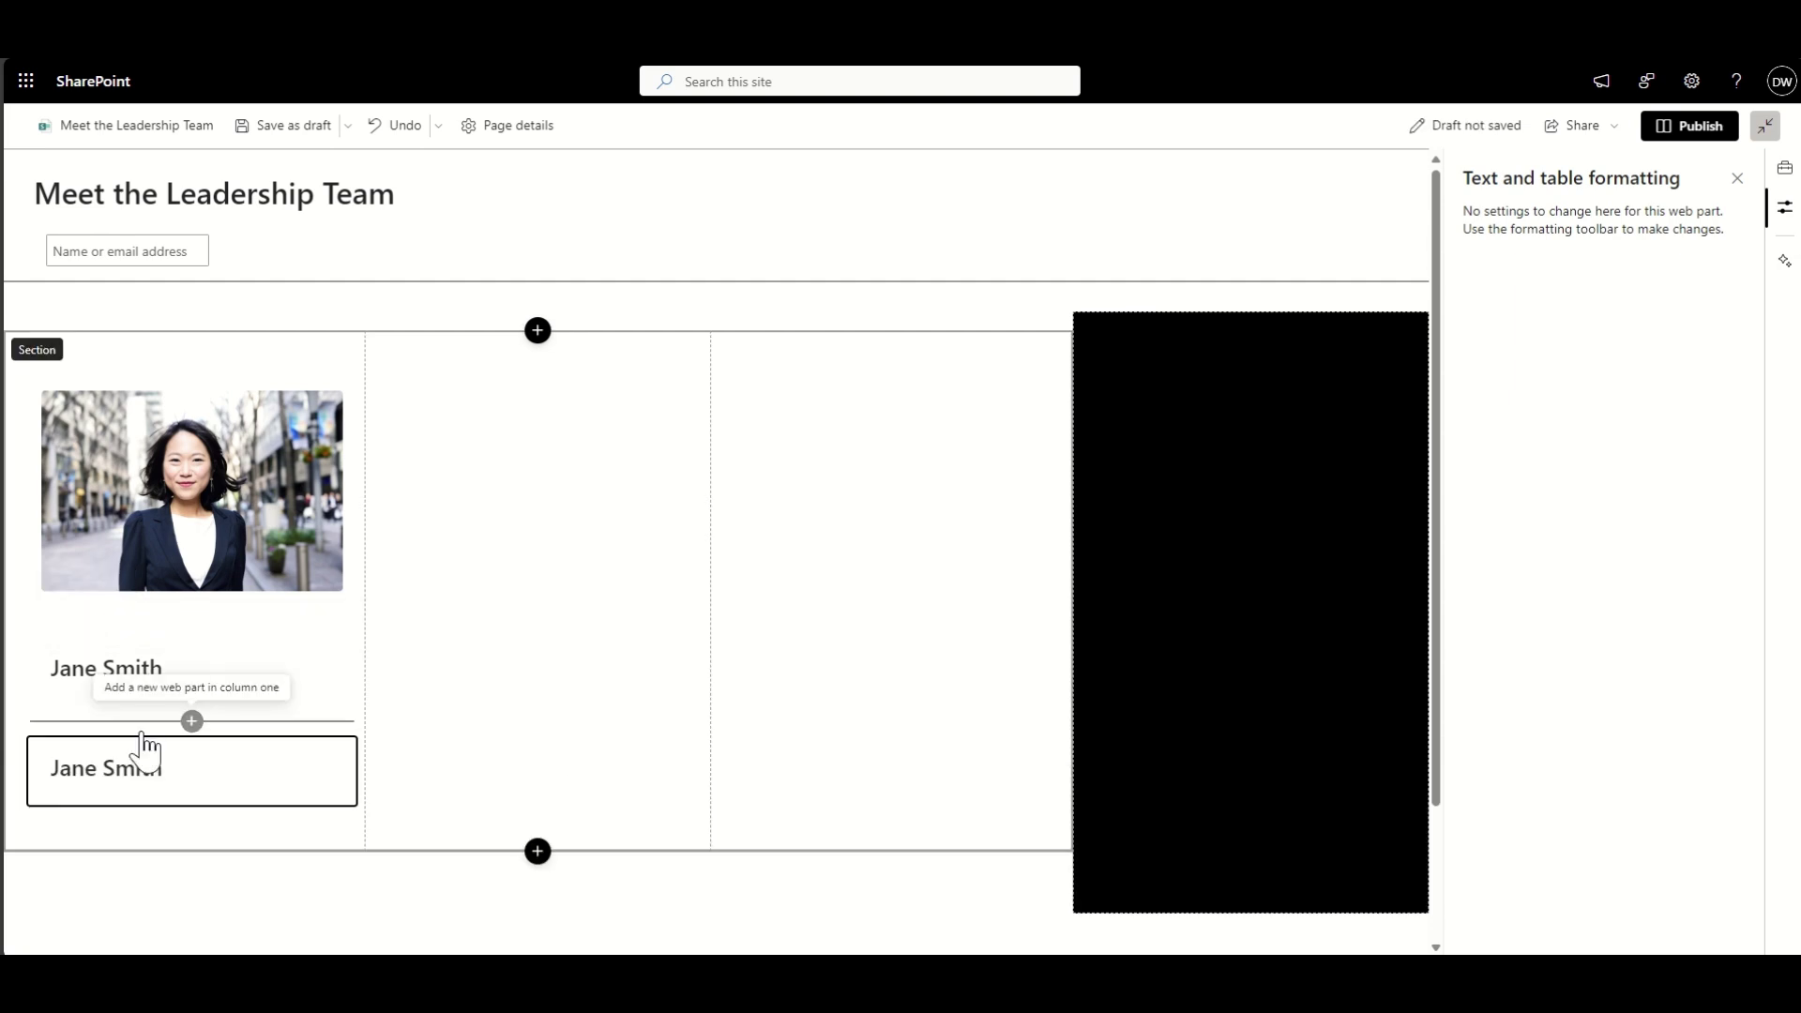
# Step: Restyle the duplicated name block as No spacing and type the bio sentence into it
pyautogui.scroll(-1, 94, 694)
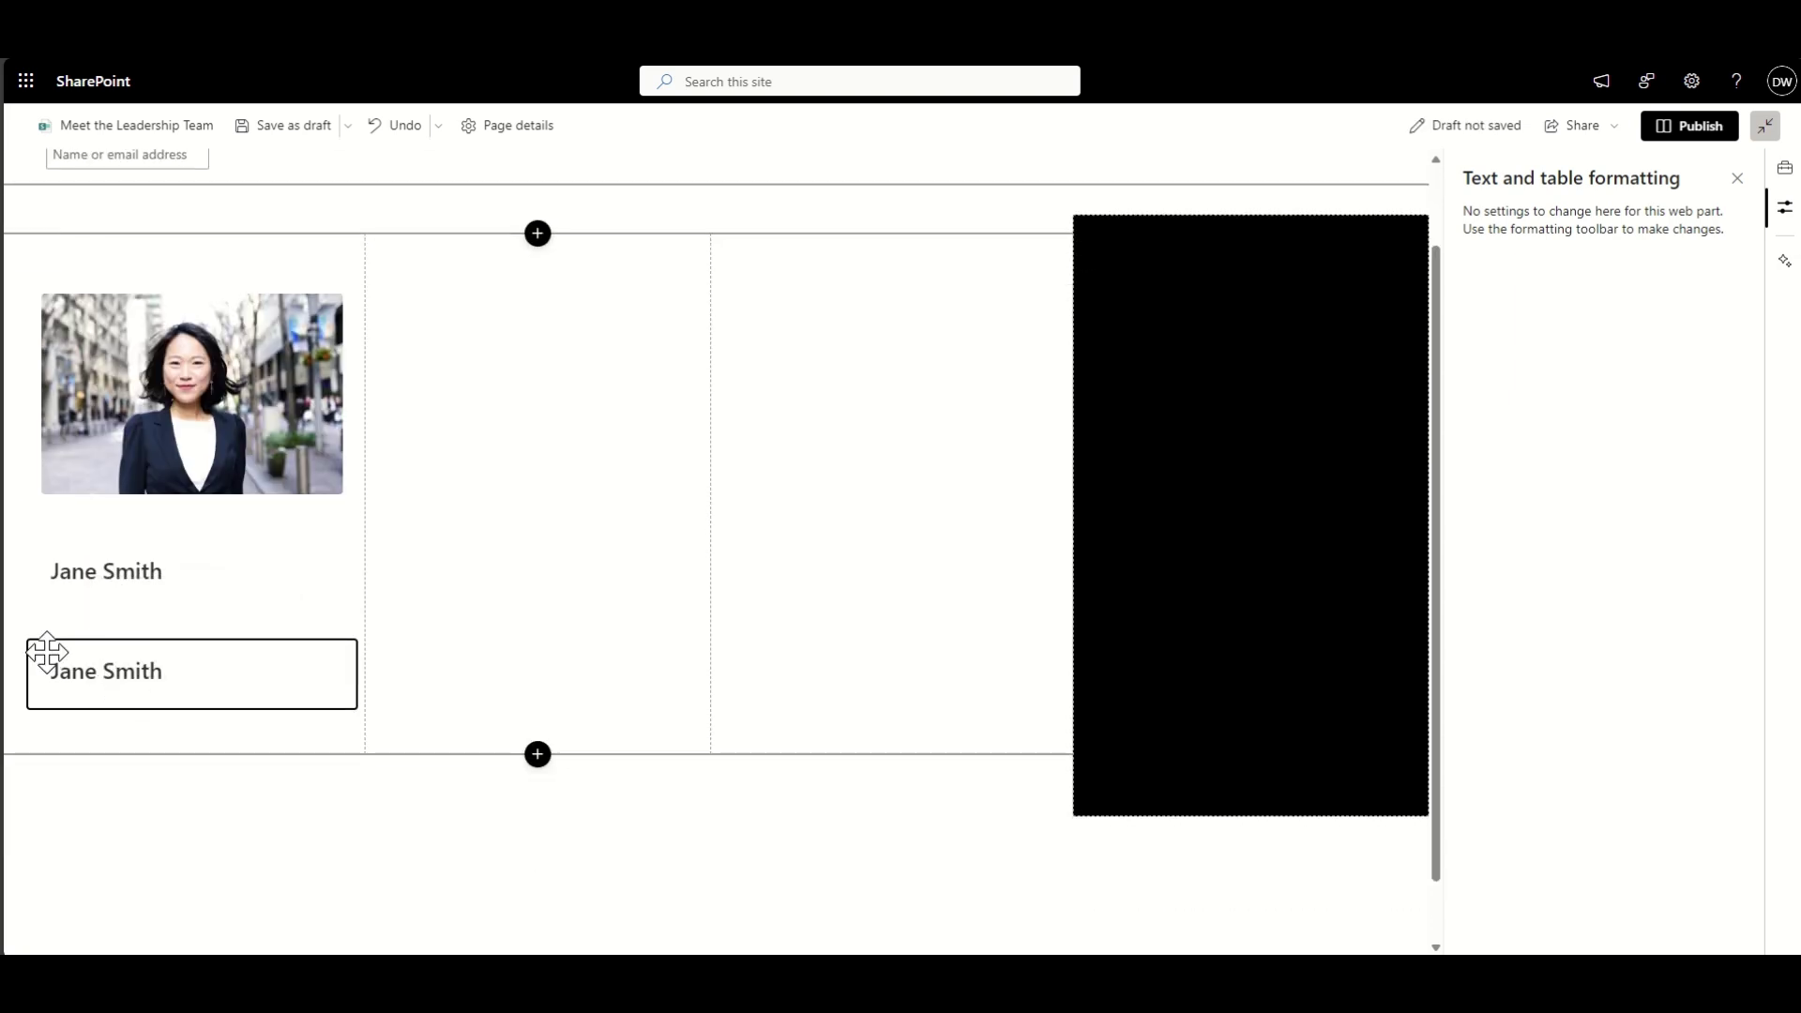
pyautogui.doubleClick(111, 672)
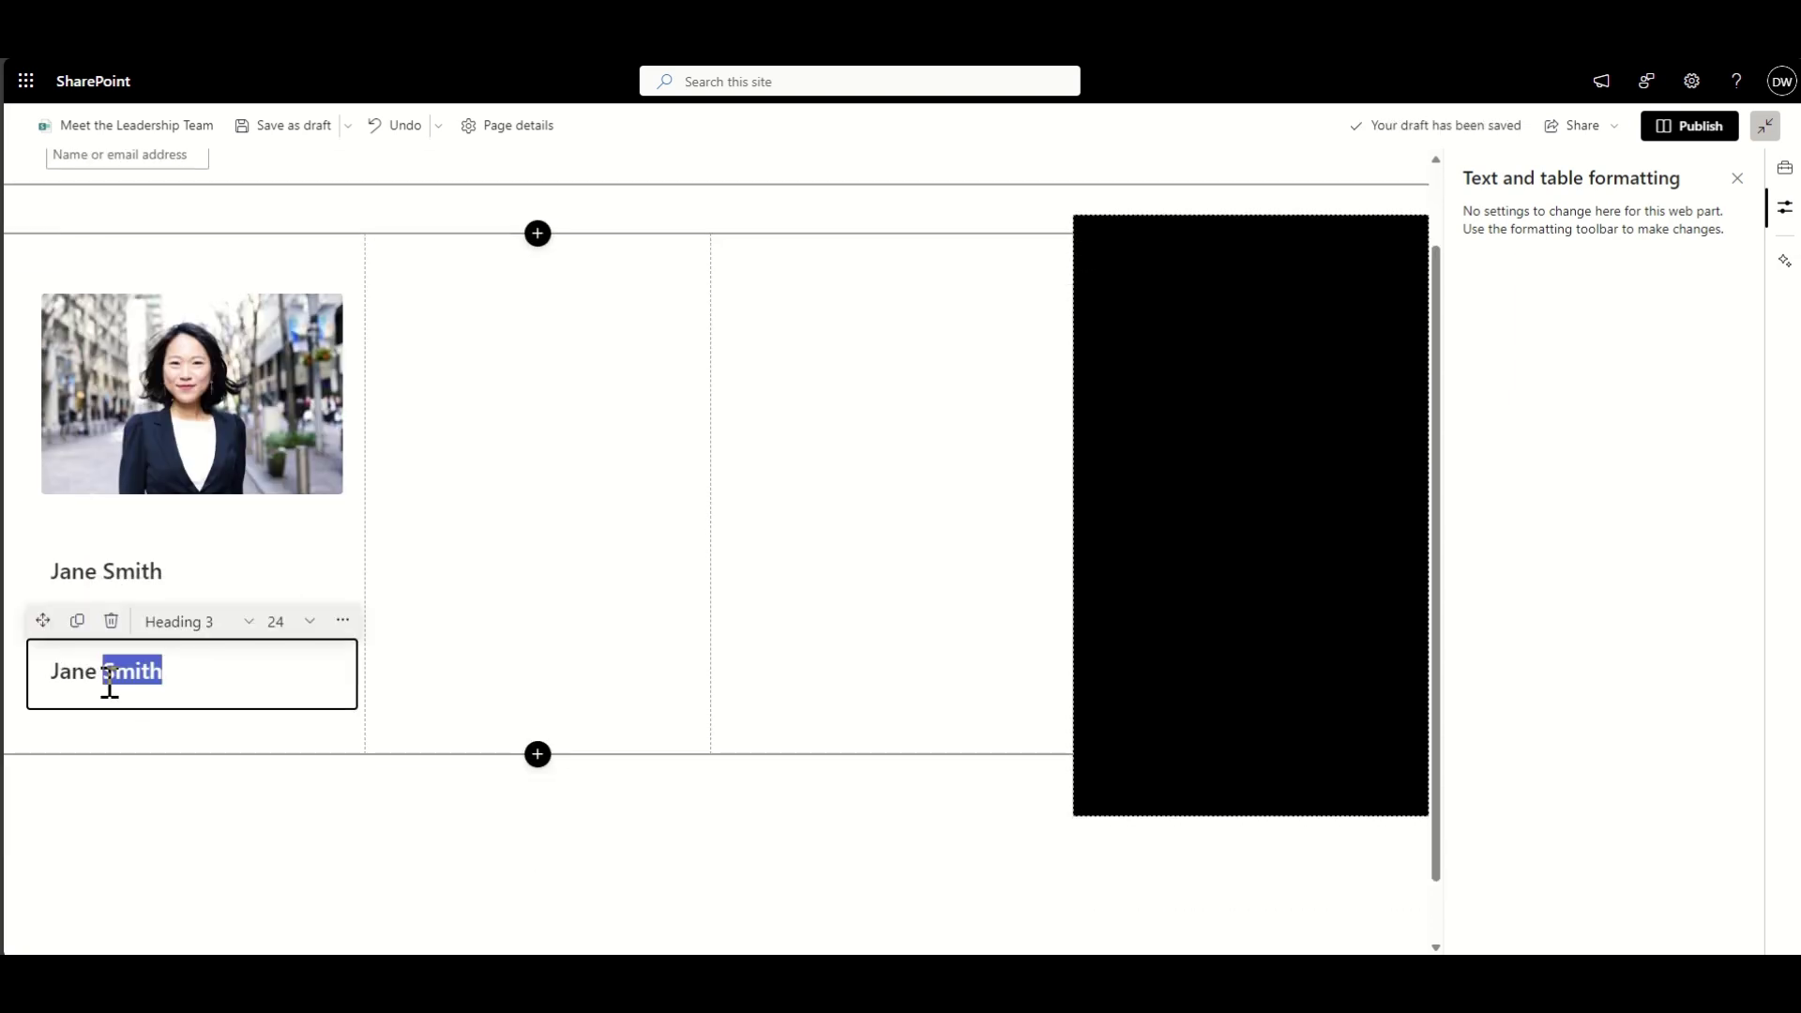
pyautogui.tripleClick(192, 662)
pyautogui.click(201, 622)
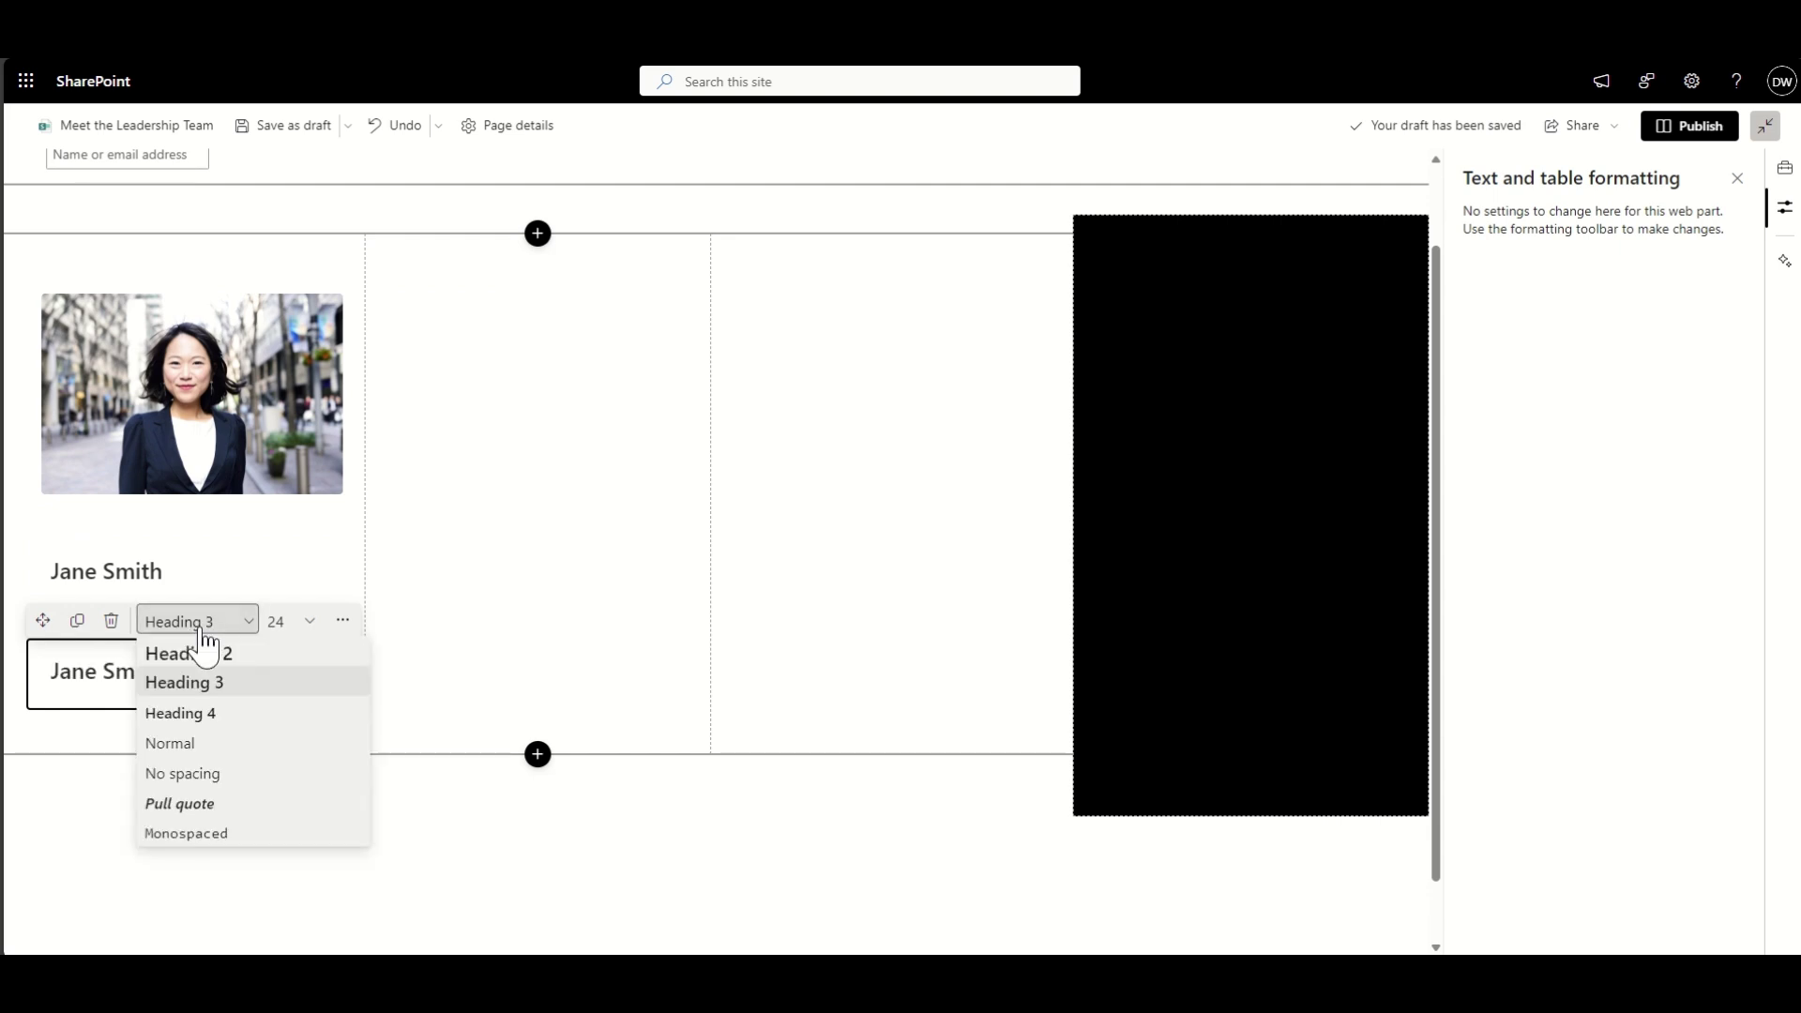
pyautogui.click(245, 775)
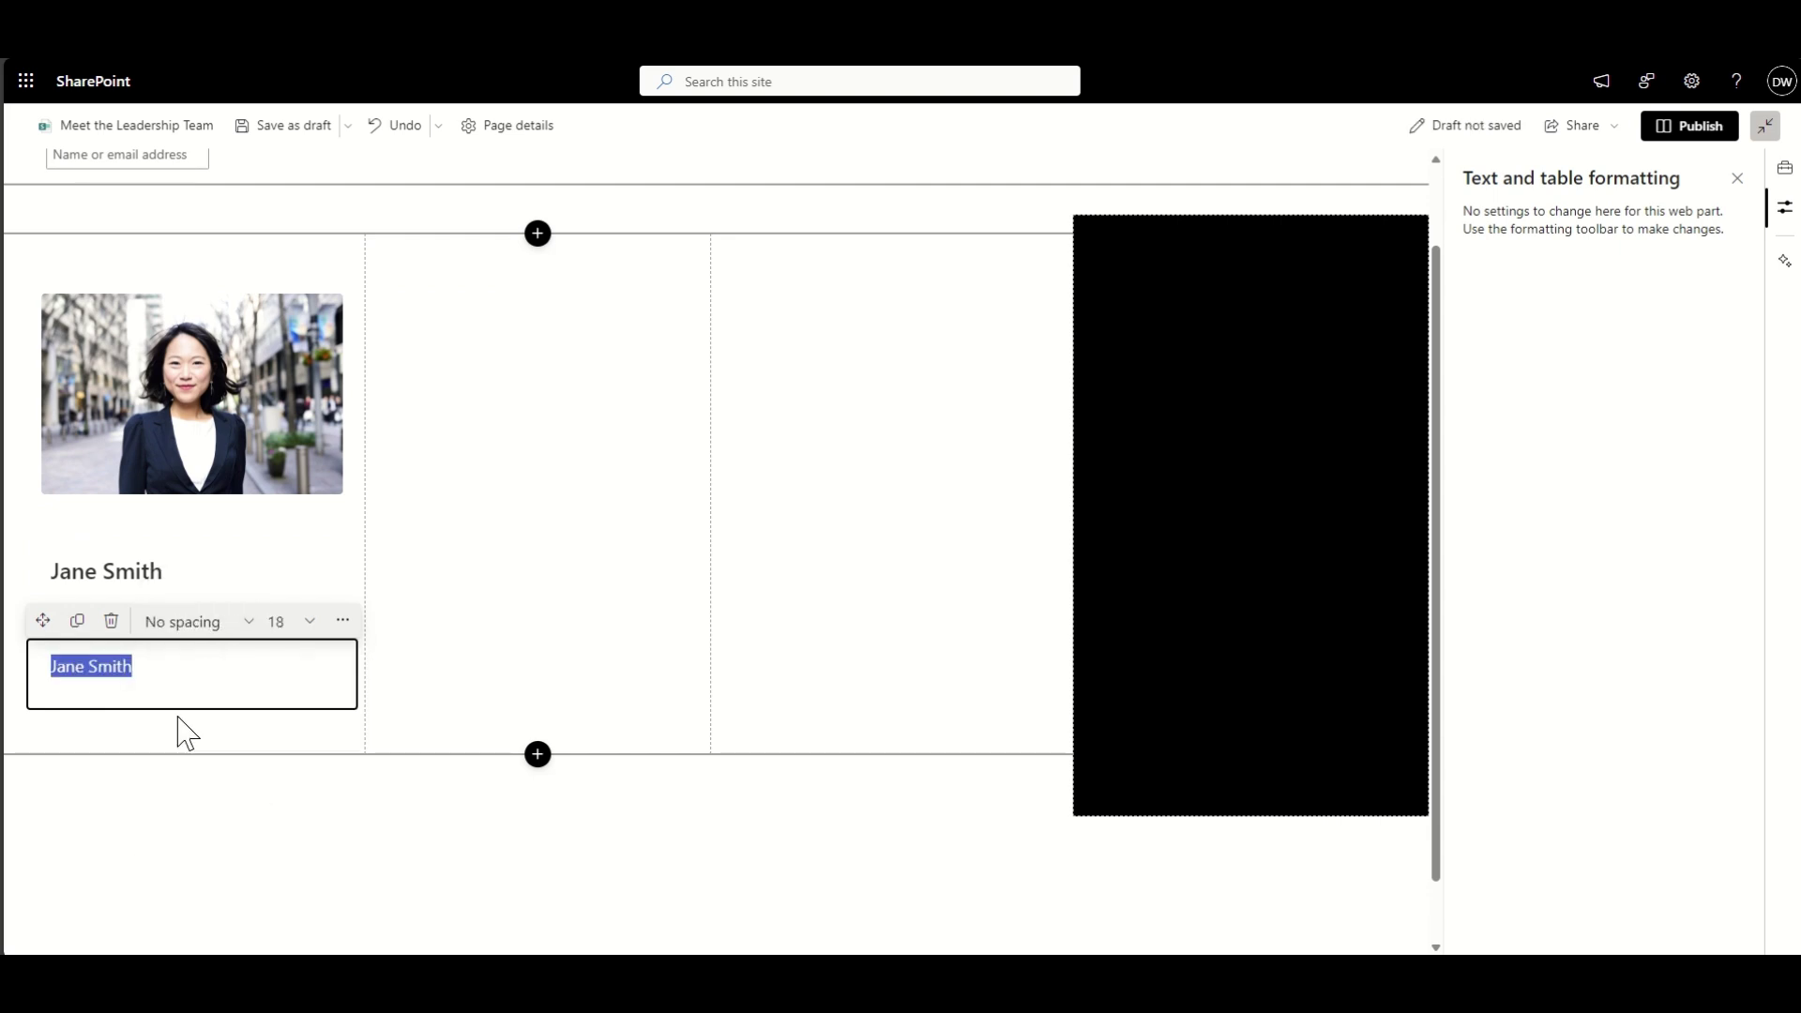
pyautogui.click(25, 659)
pyautogui.write('This is some text about')
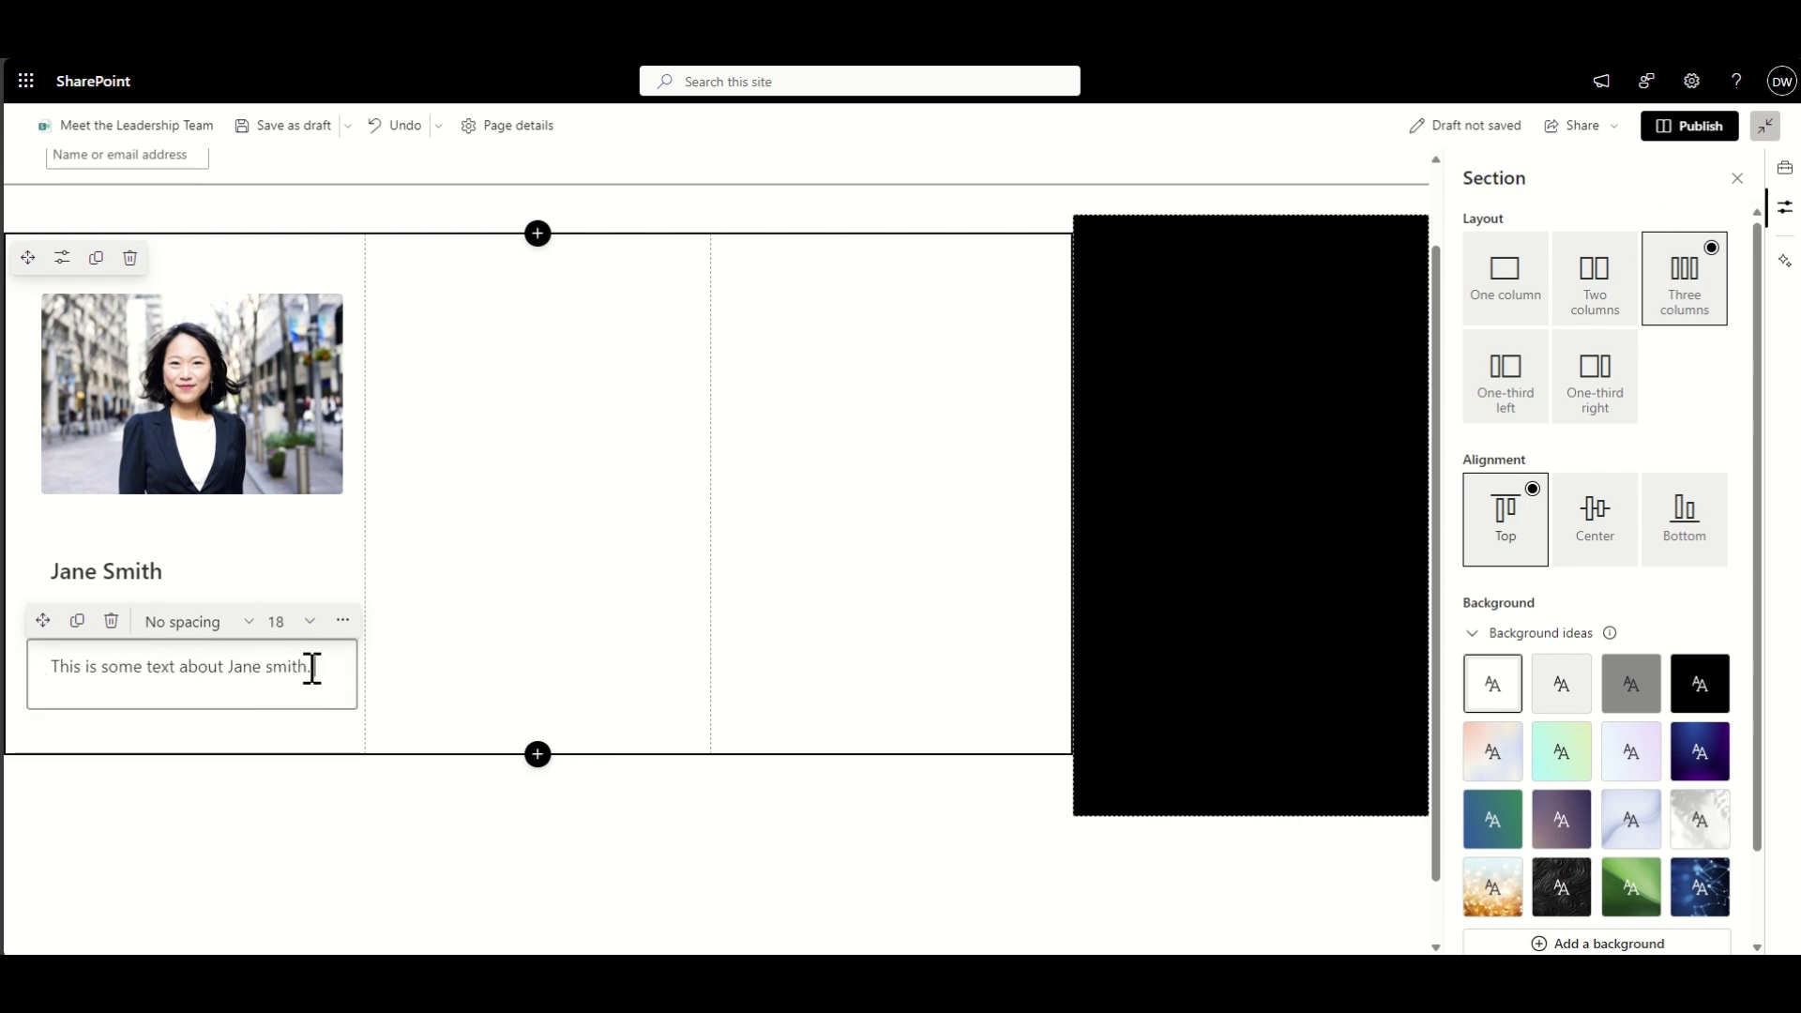
# Step: Repeat the bio sentence so five copies appear, each starting on its own line
pyautogui.moveTo(312, 668); pyautogui.dragTo(56, 696)
pyautogui.hotkey('ctrl', 'c')
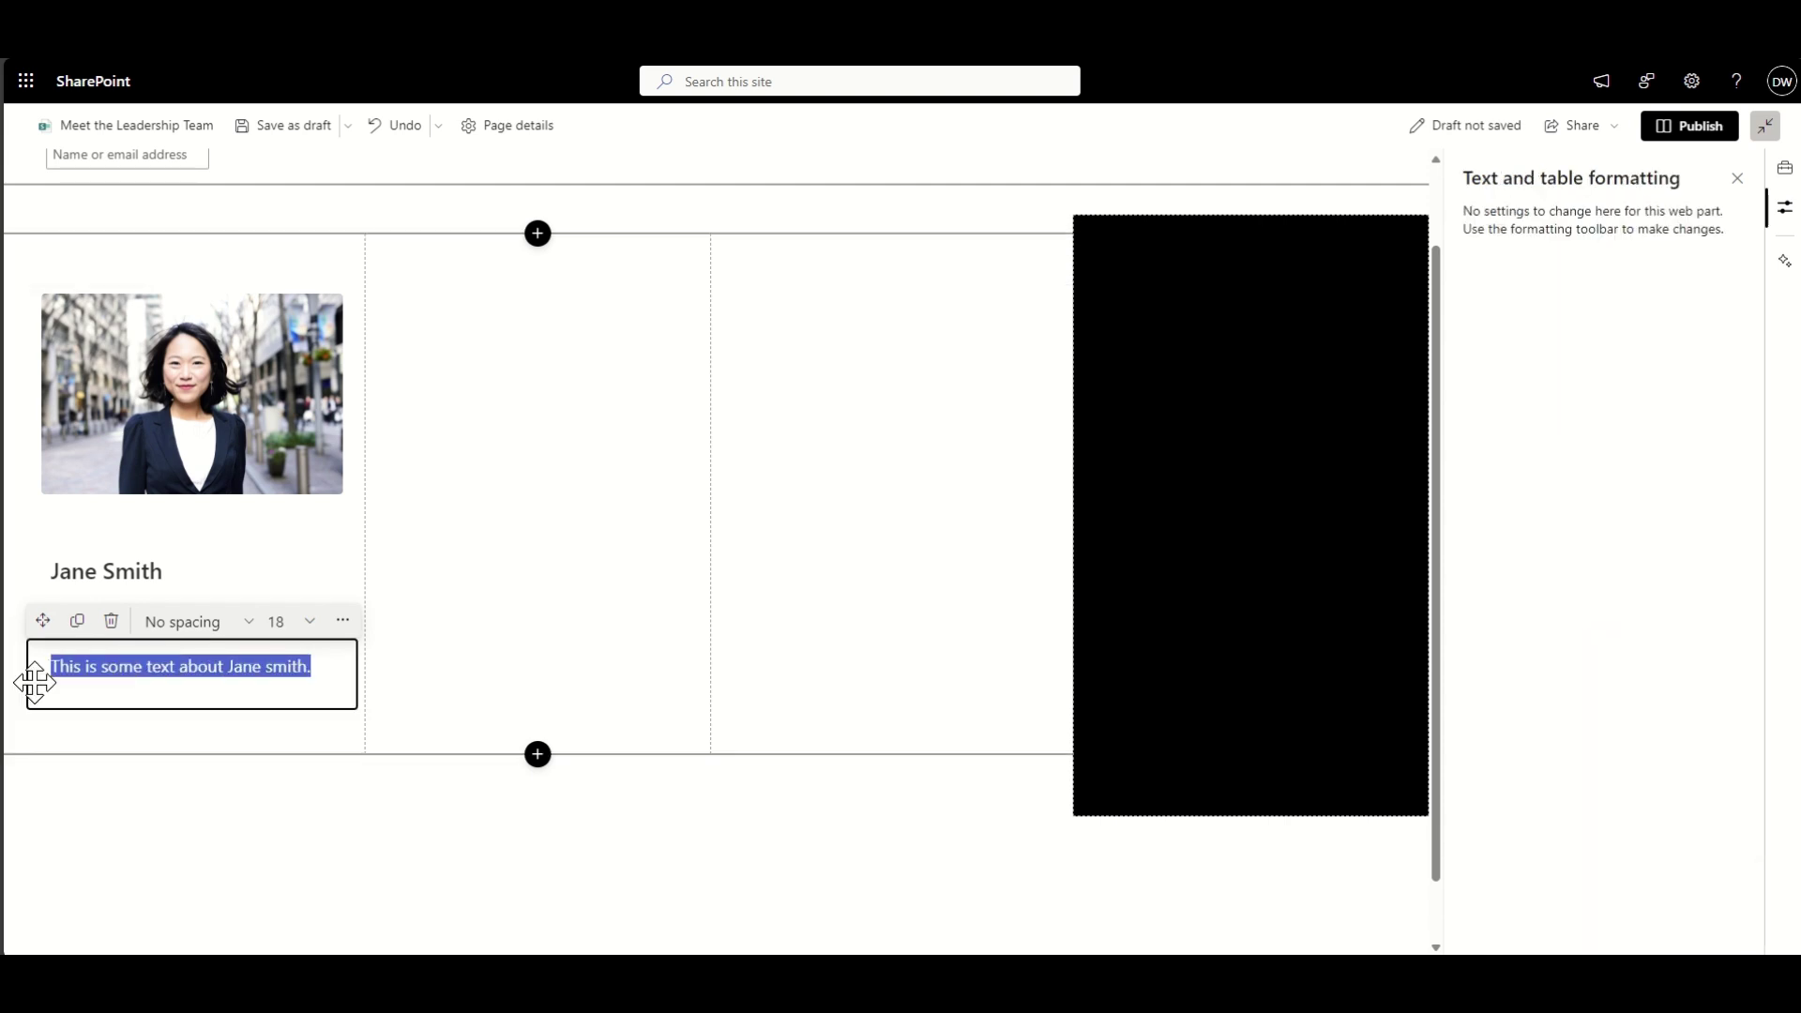
pyautogui.click(319, 666)
pyautogui.hotkey('ctrl', 'v')
pyautogui.hotkey('ctrl', 'v')
pyautogui.hotkey('ctrl', 'v')
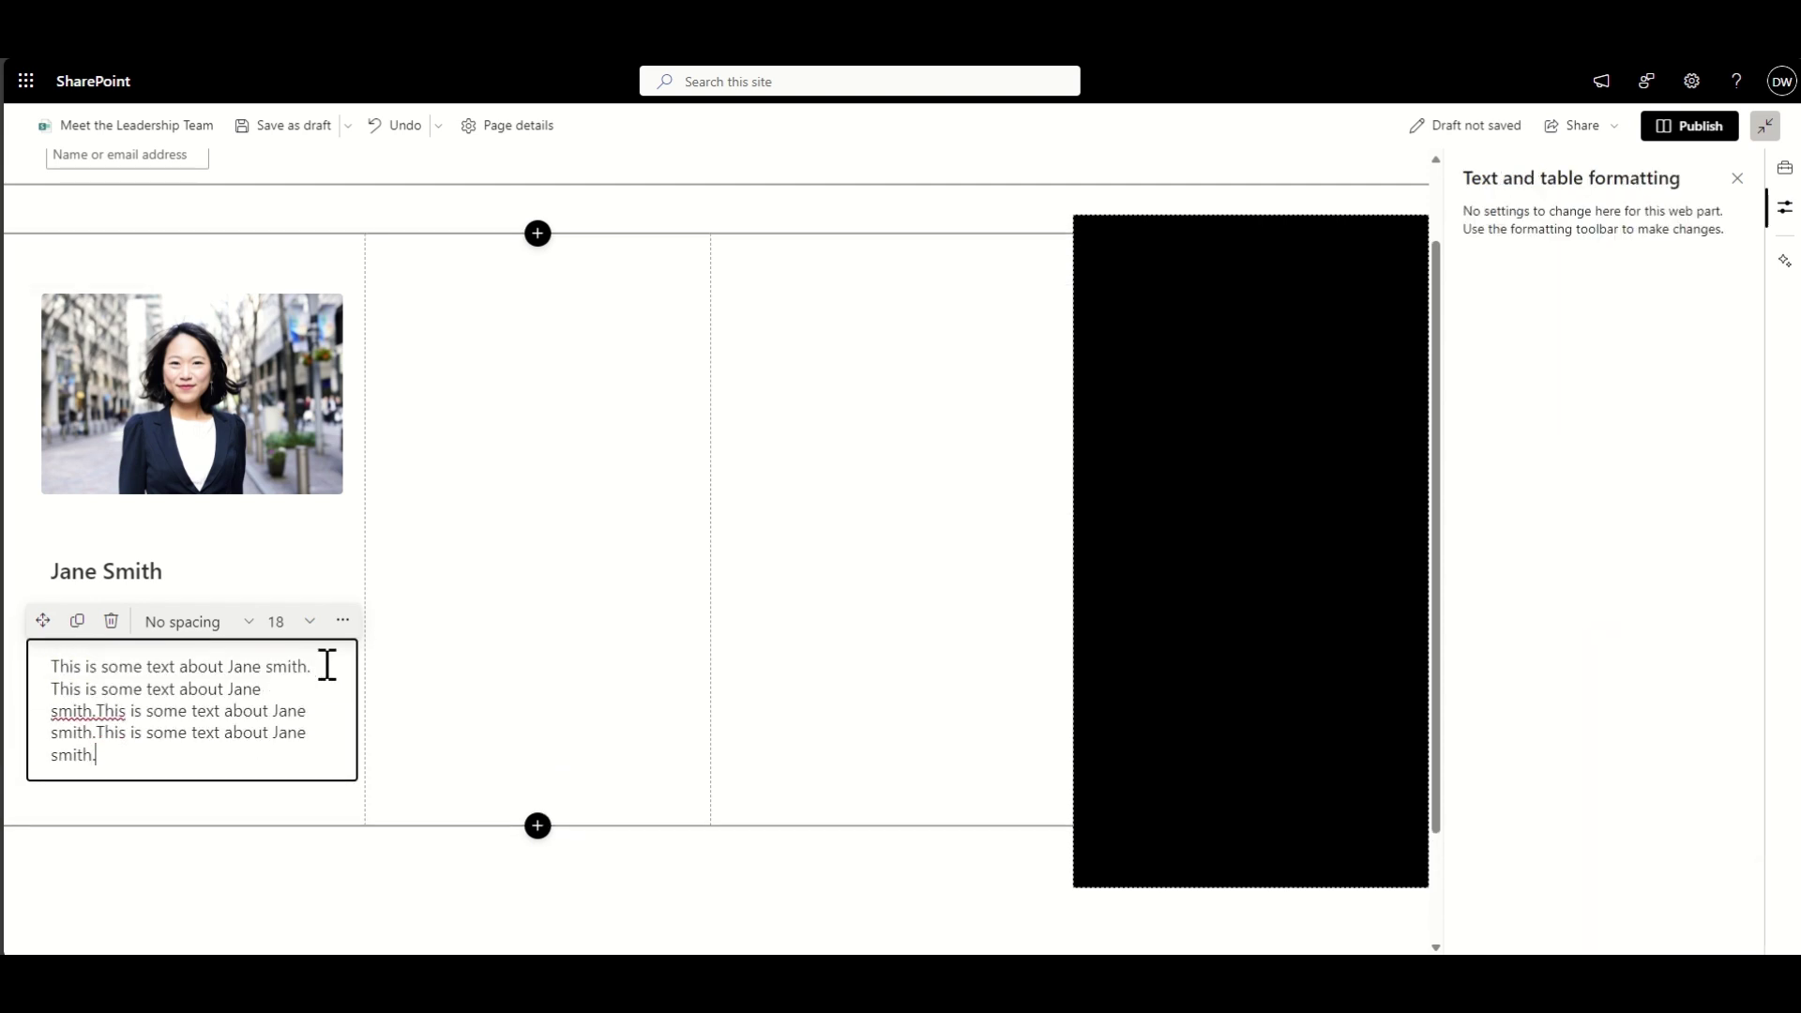
pyautogui.hotkey('ctrl', 'v')
pyautogui.click(95, 711)
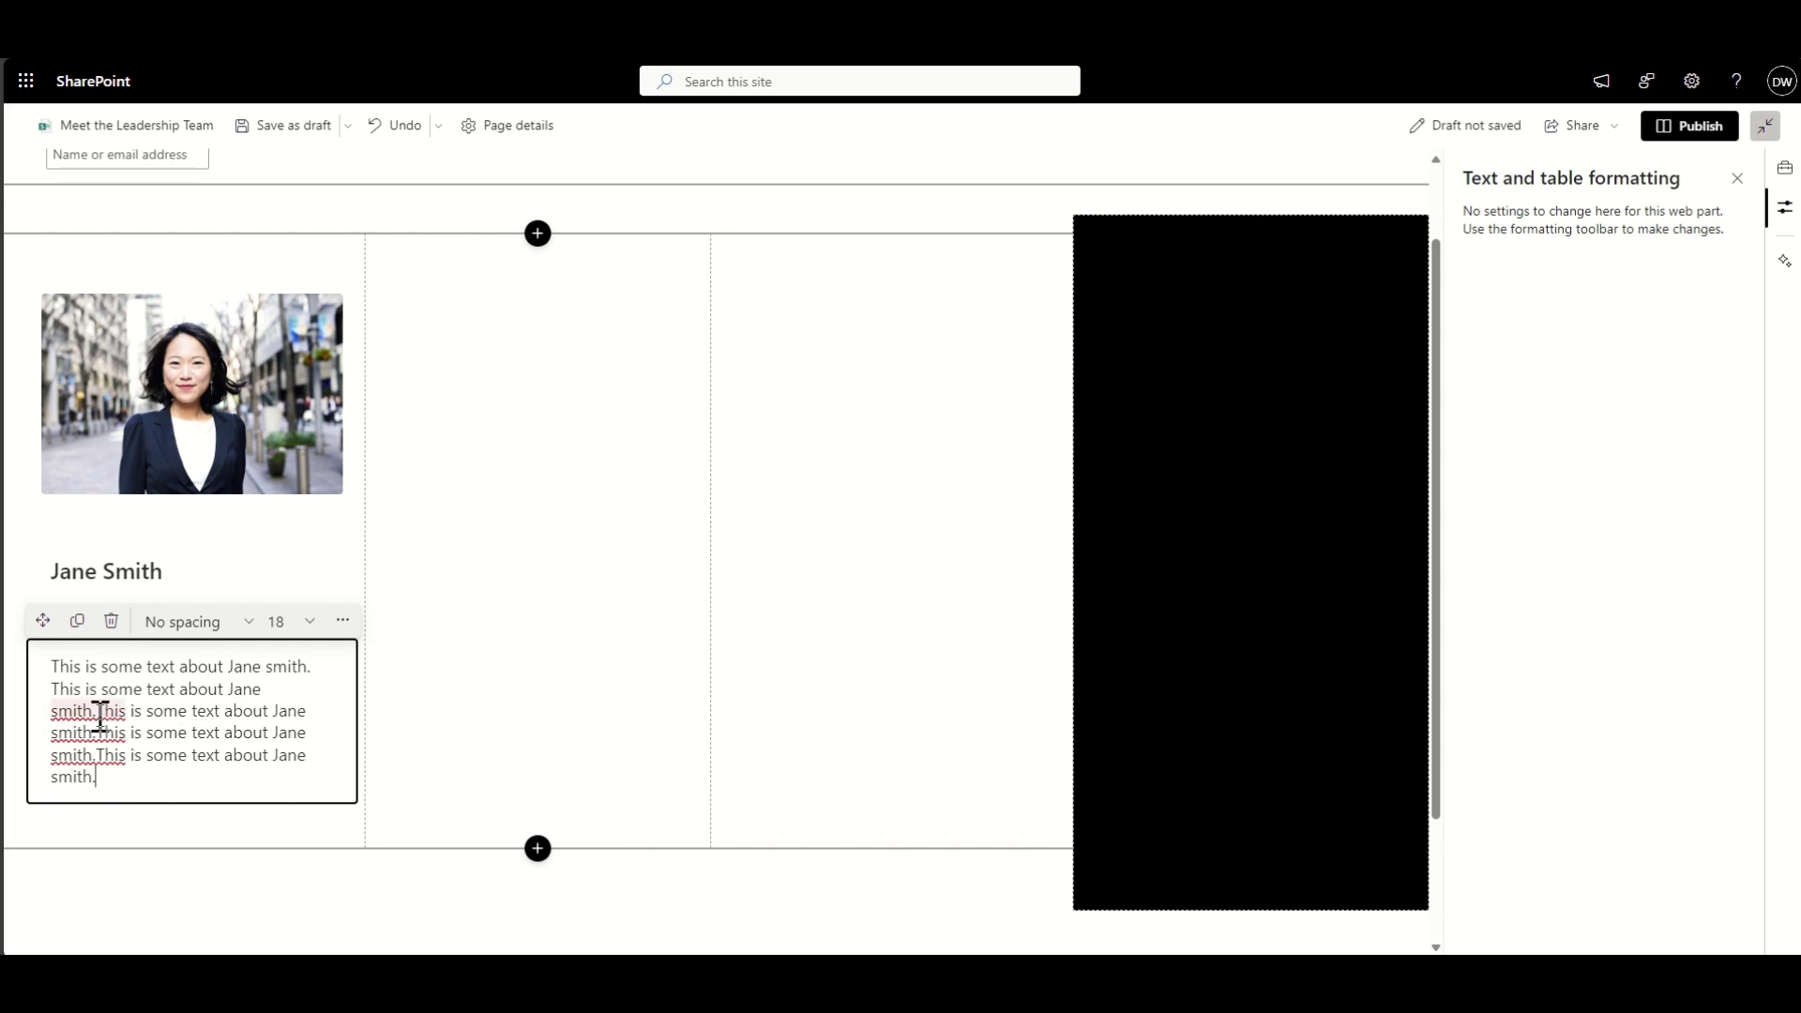
pyautogui.press('Return')
pyautogui.click(96, 732)
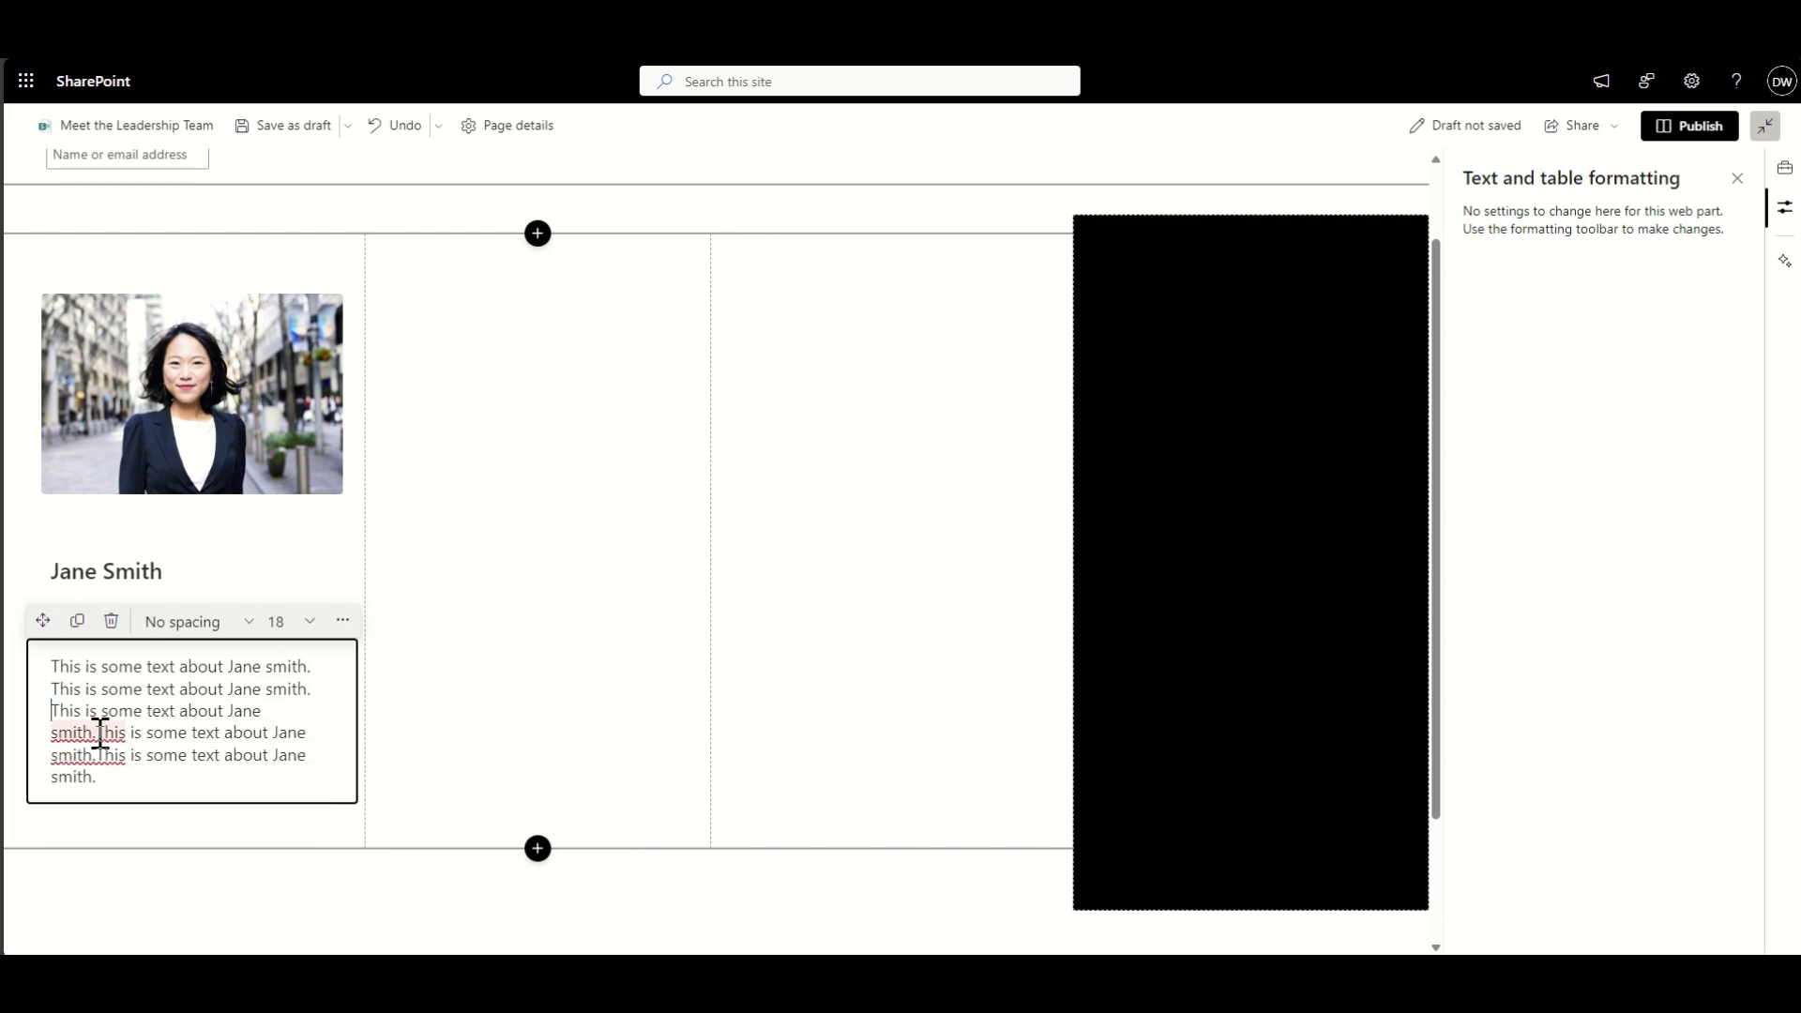
pyautogui.press('Return')
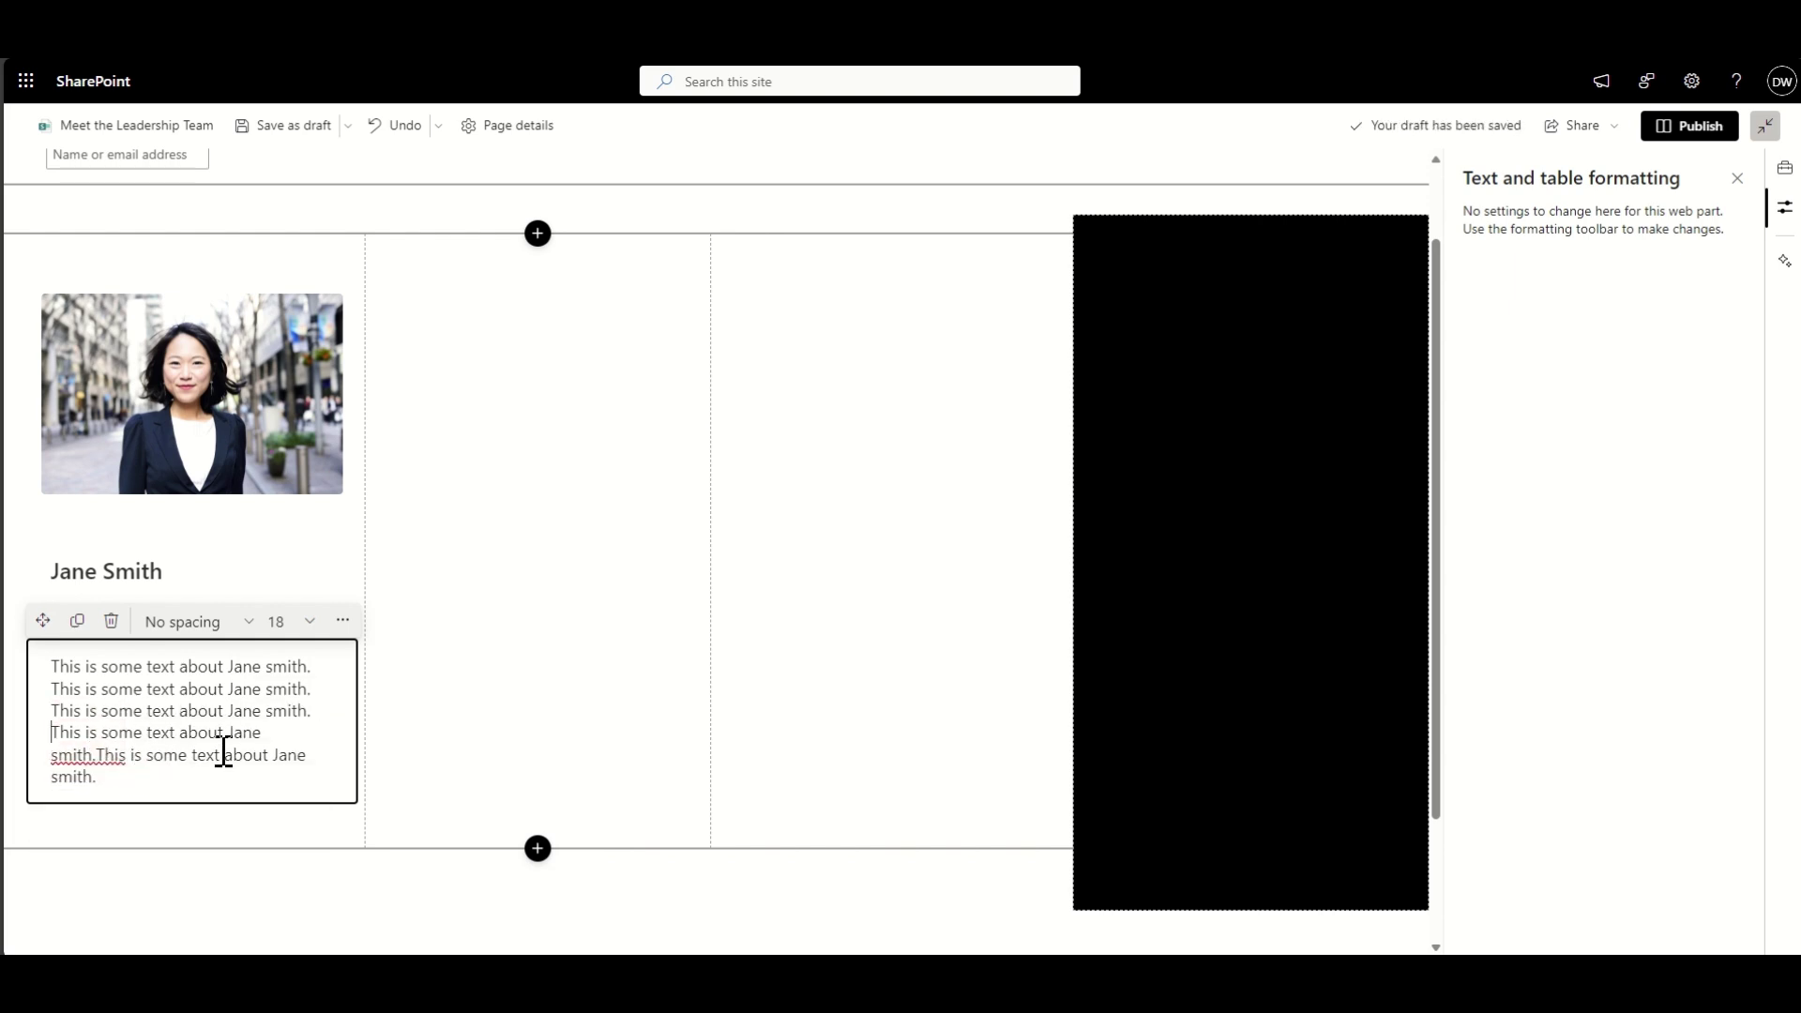
pyautogui.click(97, 755)
pyautogui.press('Return')
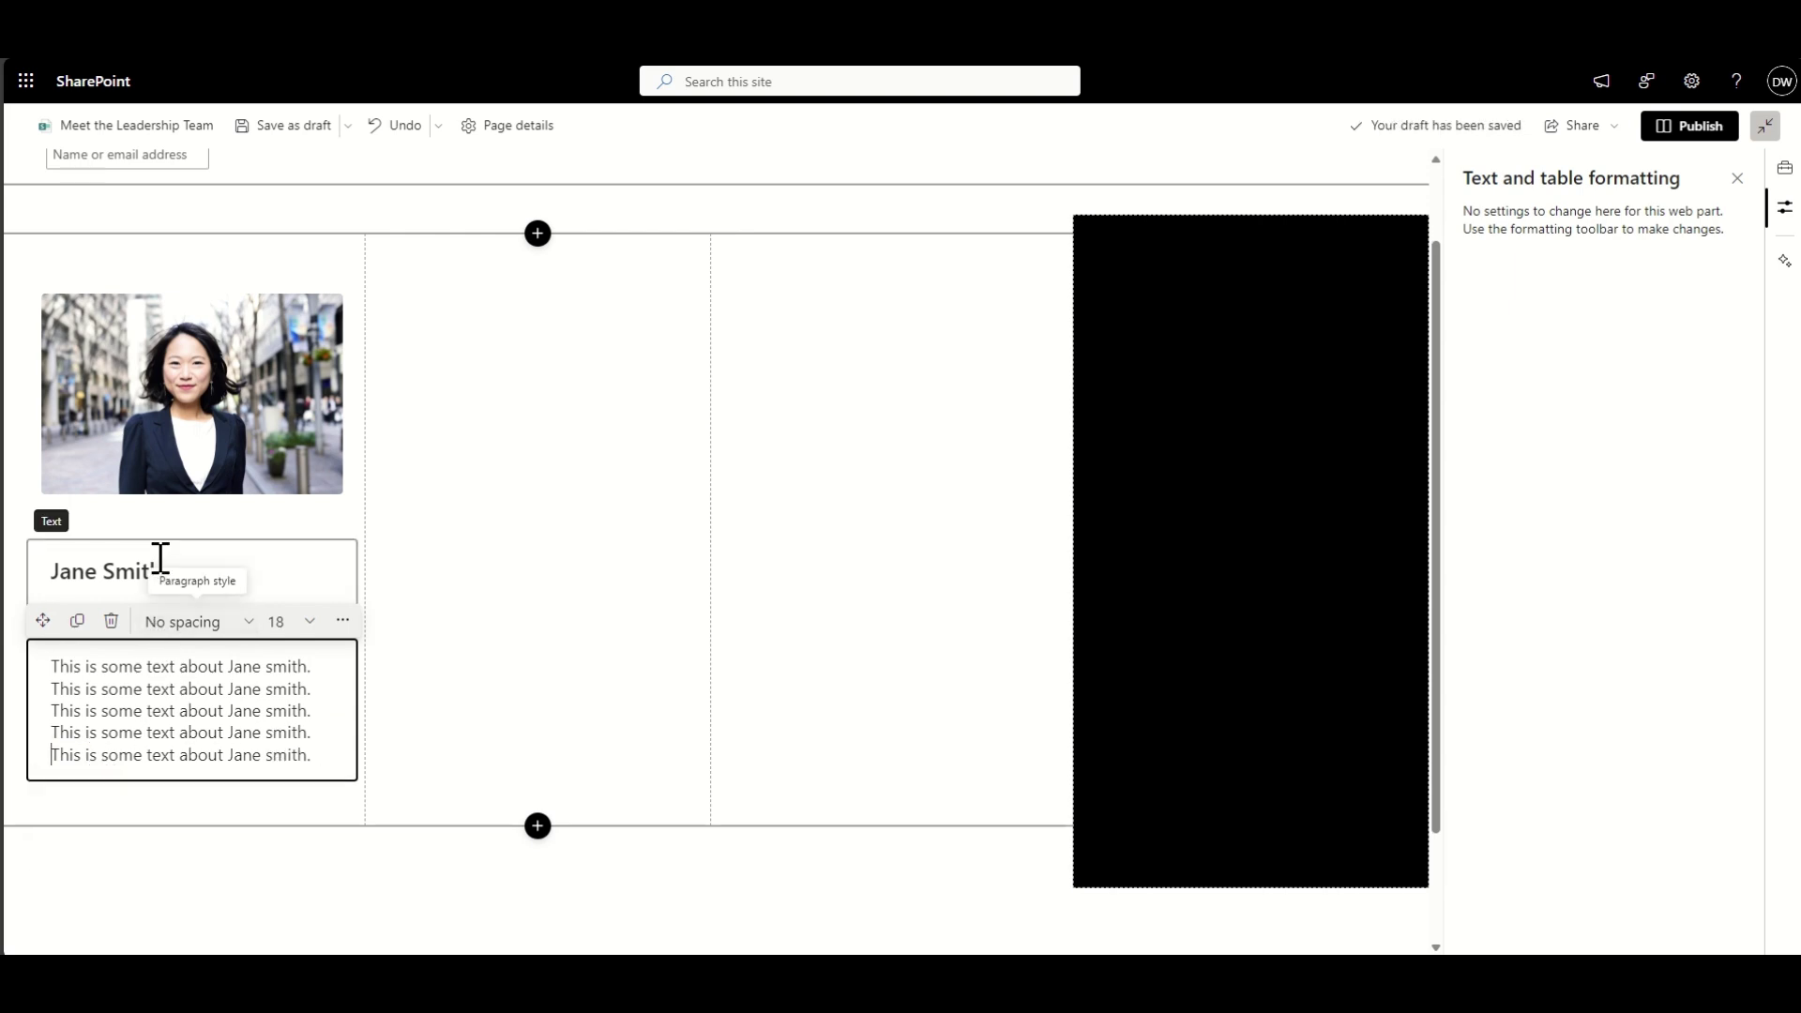
# Step: Publish the Meet the Leadership Team page, dismiss the promotion panel, and return to editing
pyautogui.click(1701, 137)
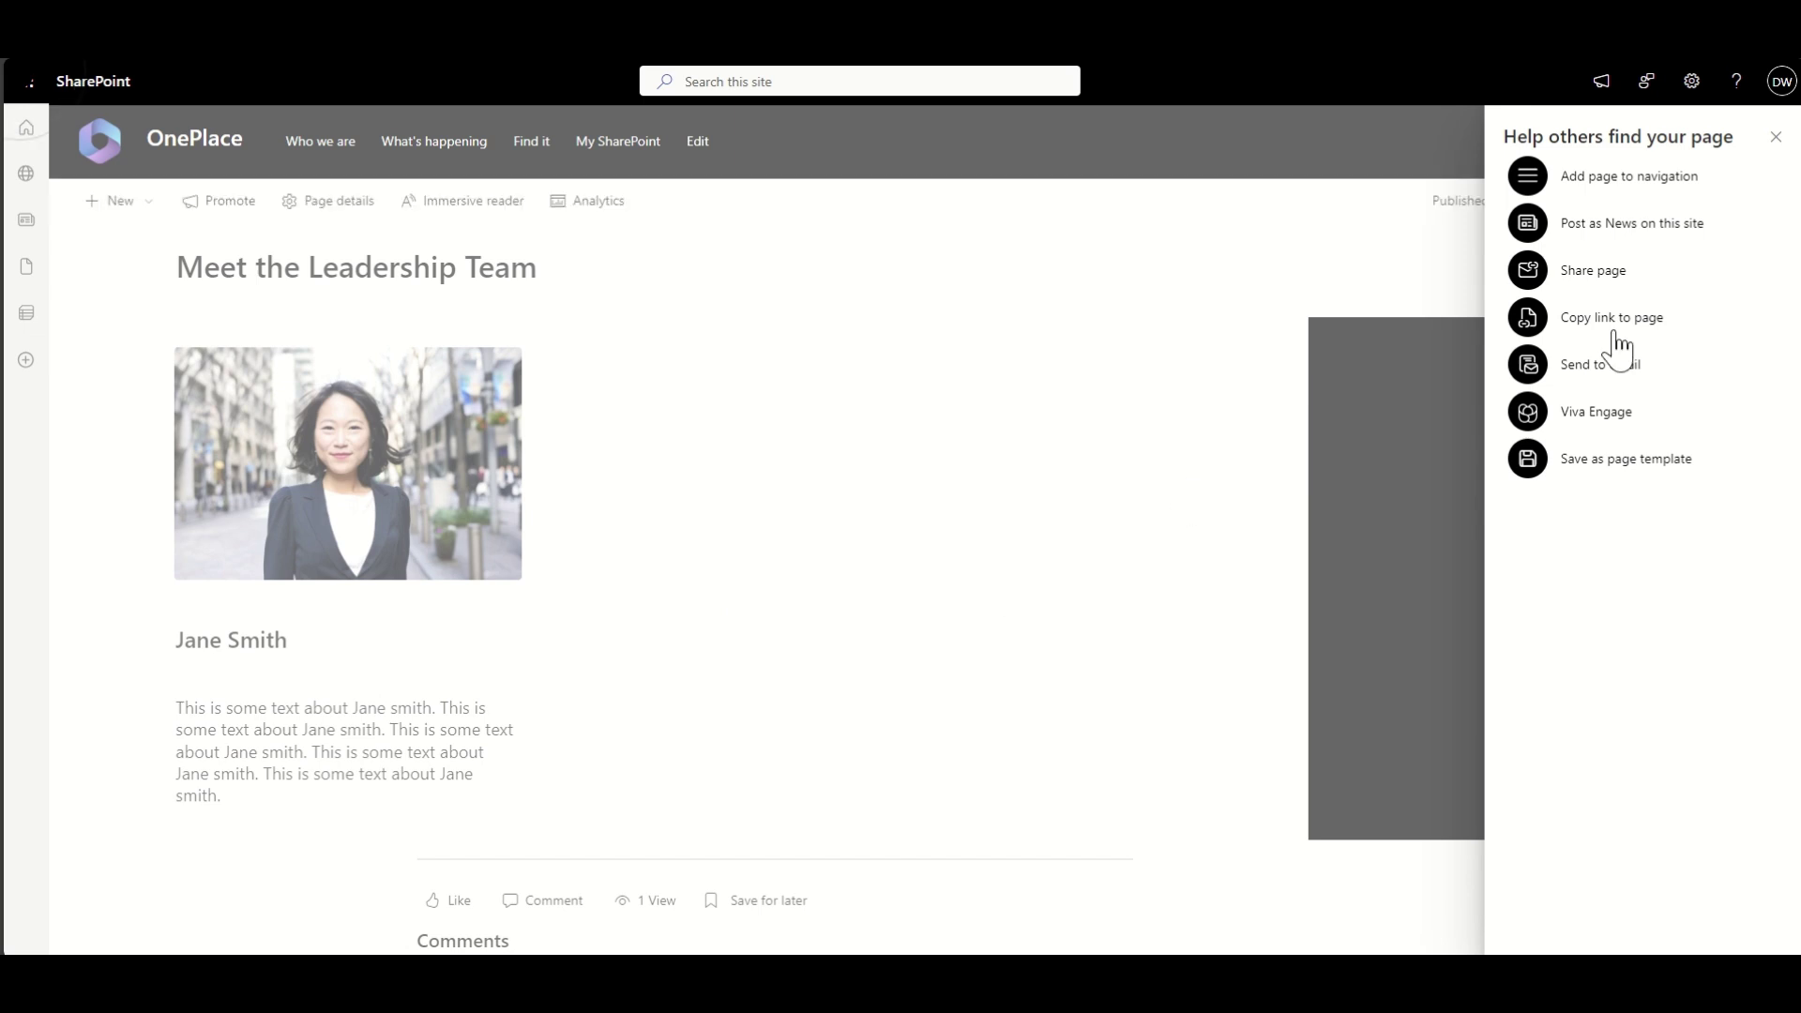
pyautogui.click(1780, 143)
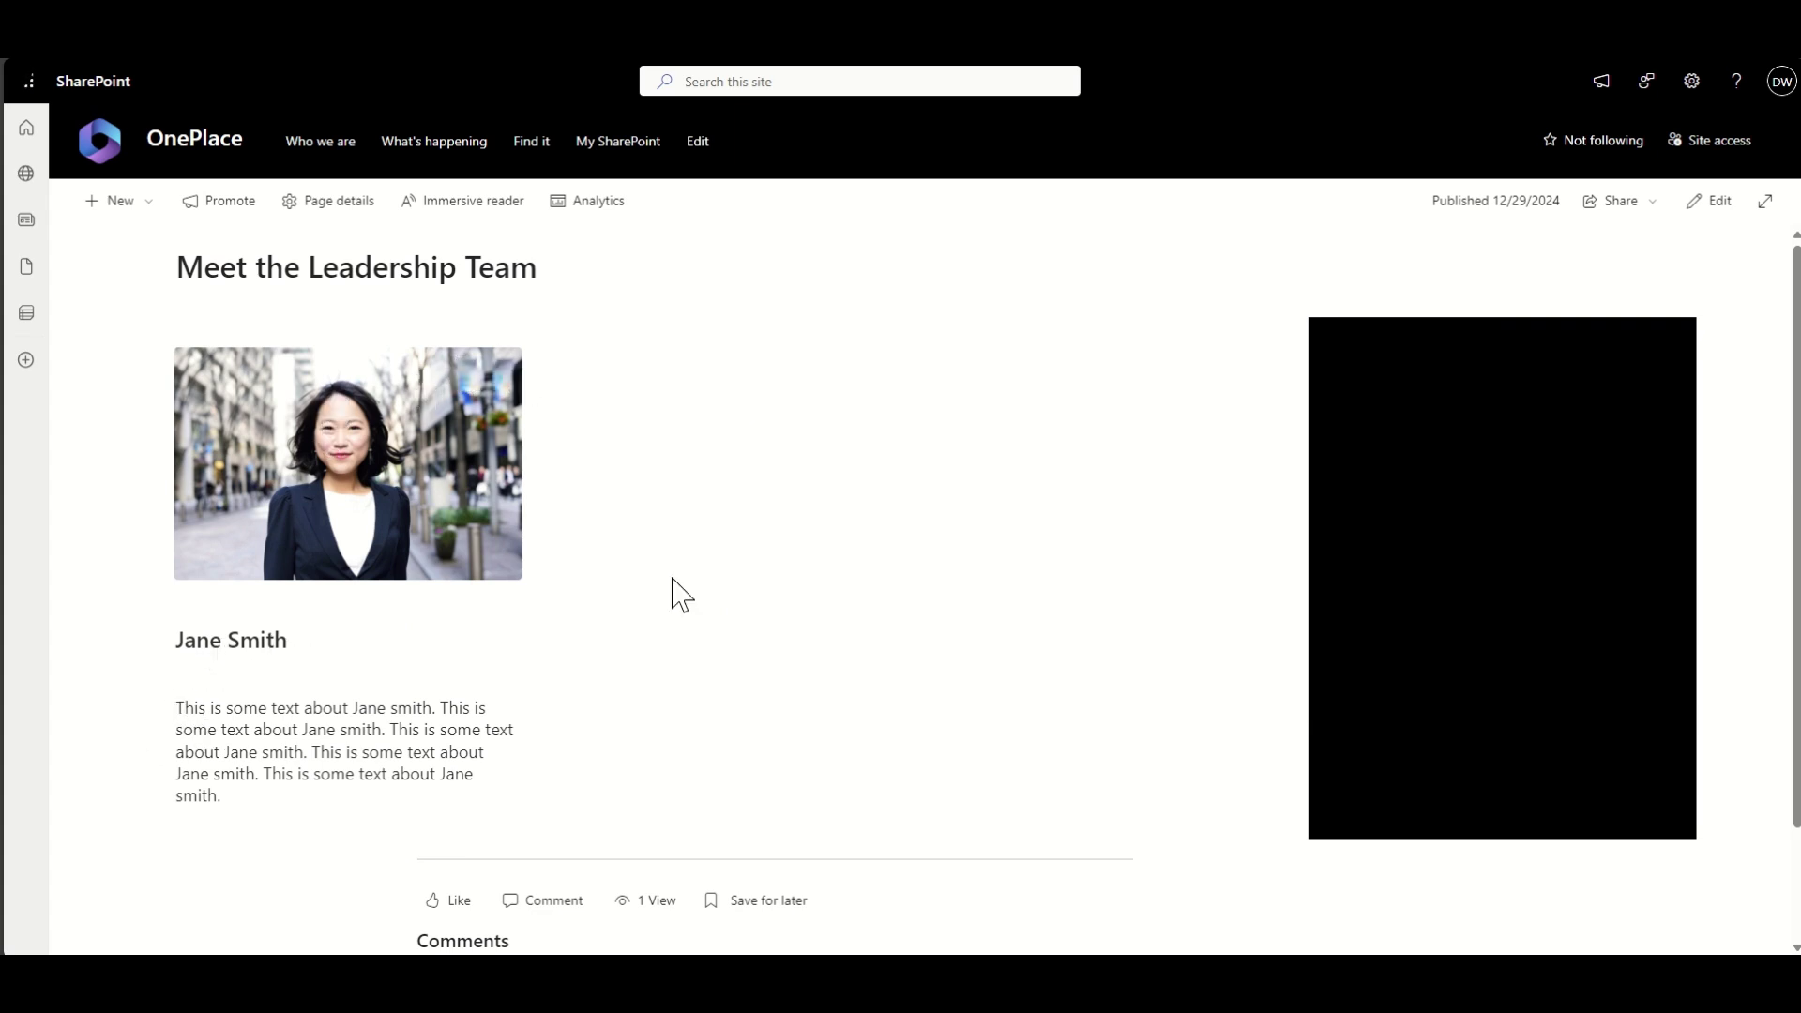
pyautogui.click(1739, 201)
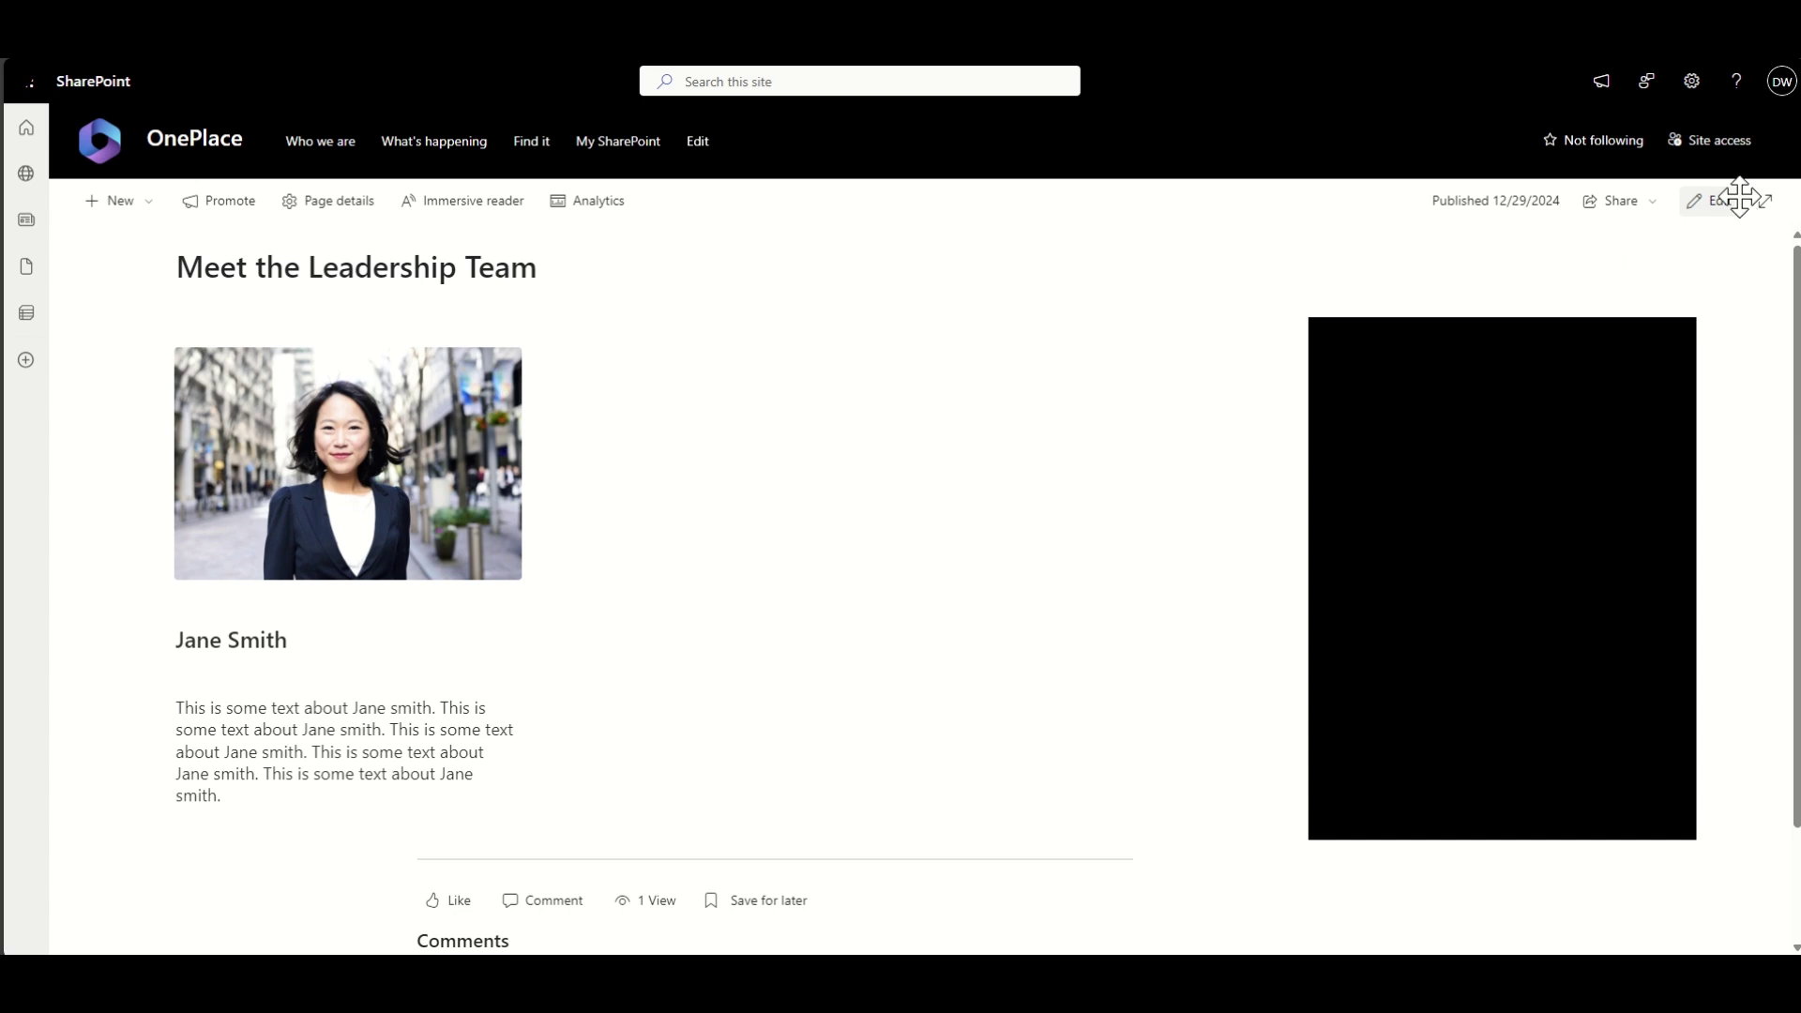
# Step: Duplicate the leader photo twice and place the copies in columns two and three
pyautogui.scroll(-2, 519, 563)
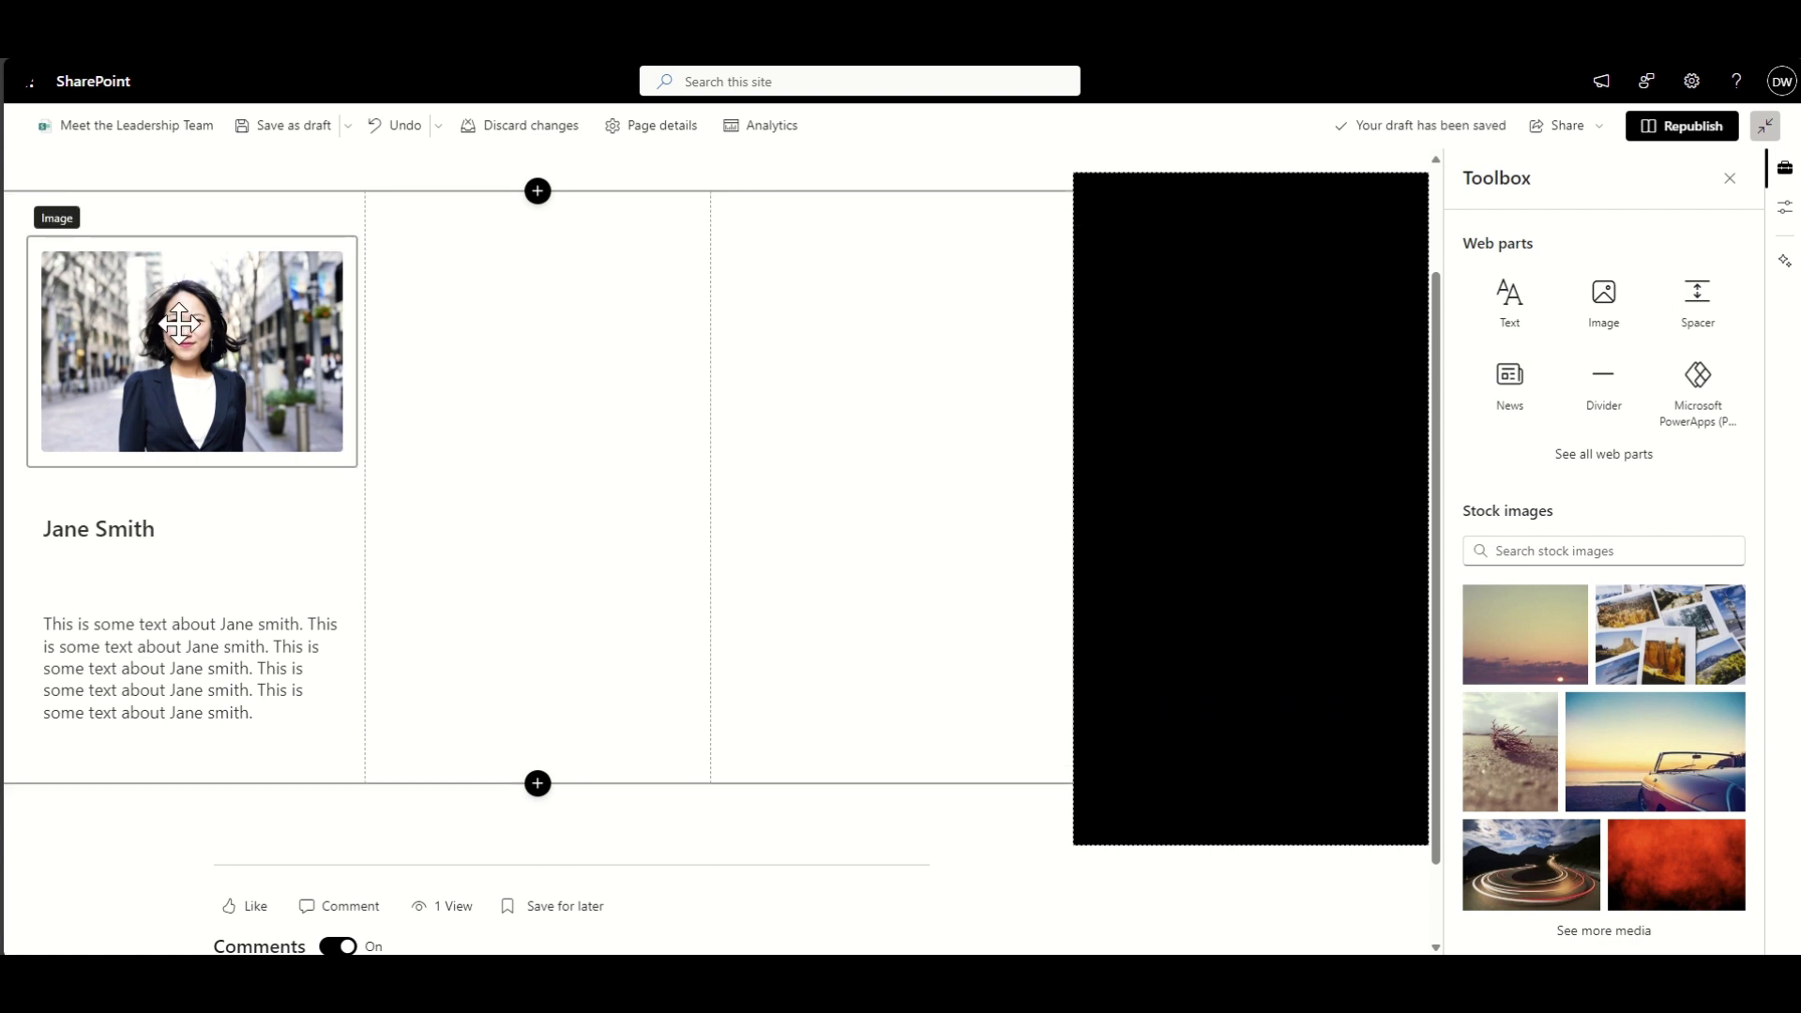
pyautogui.click(103, 301)
pyautogui.click(120, 215)
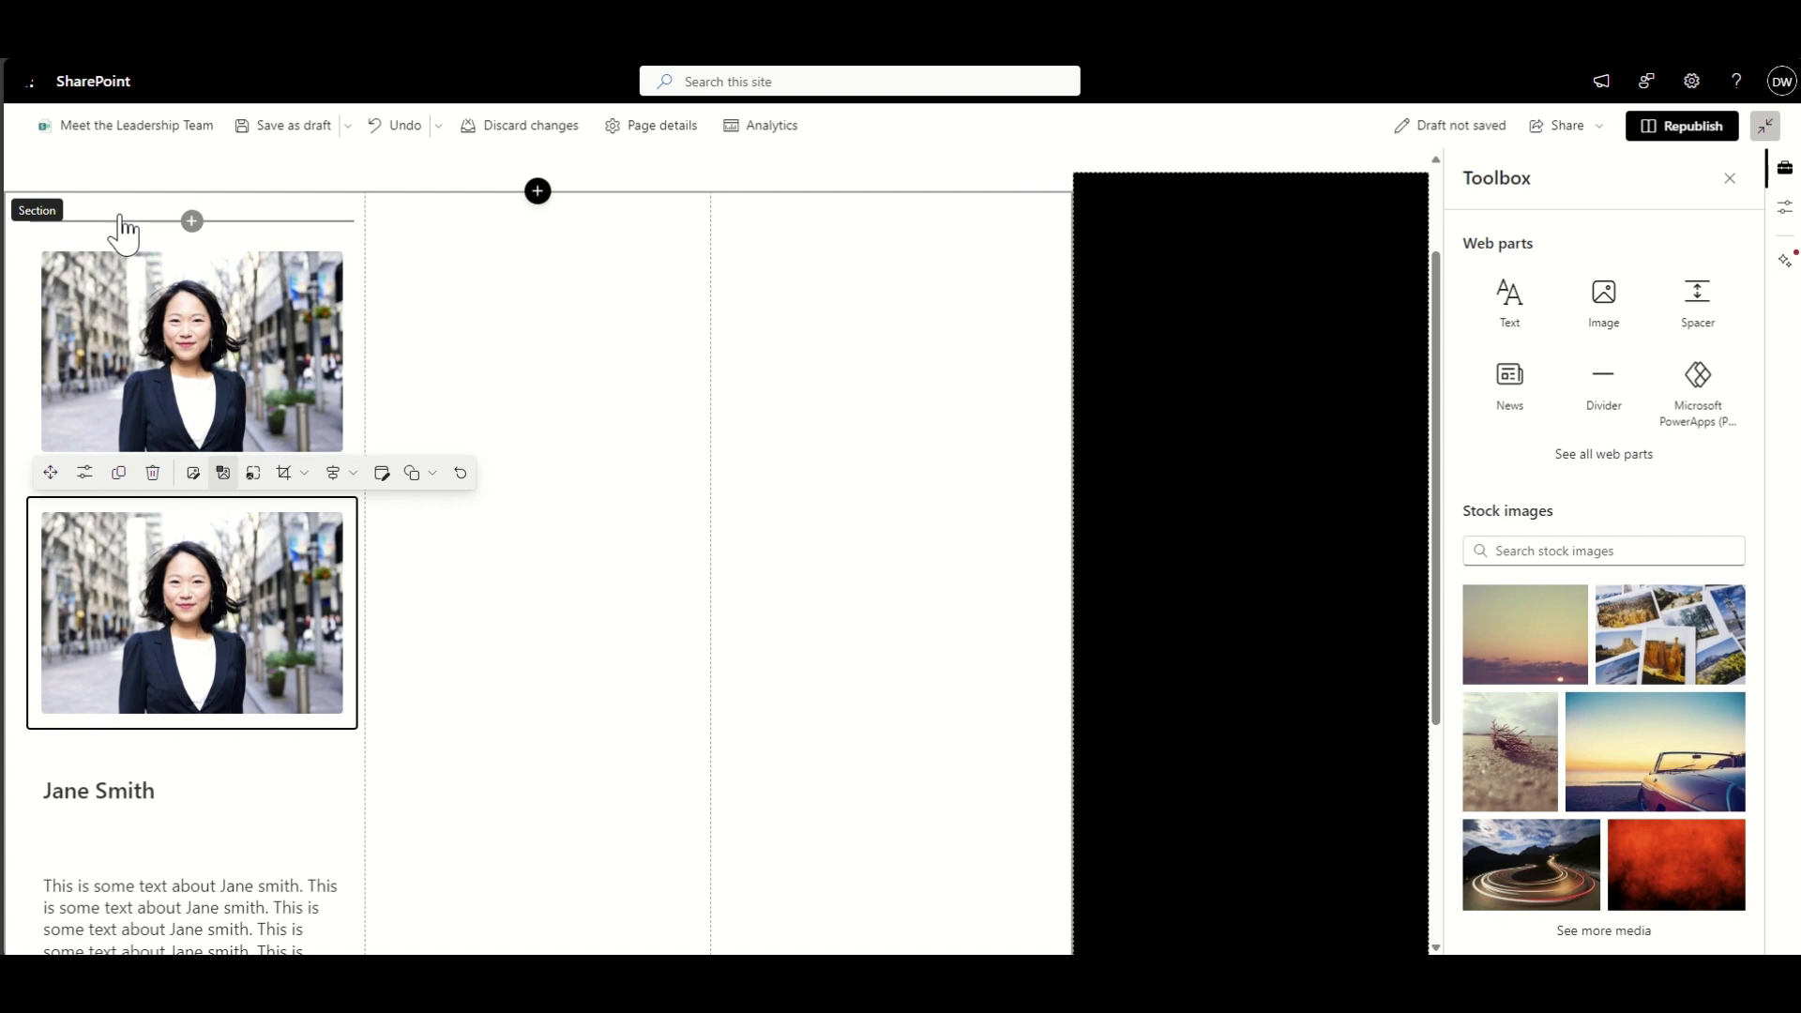
pyautogui.click(120, 218)
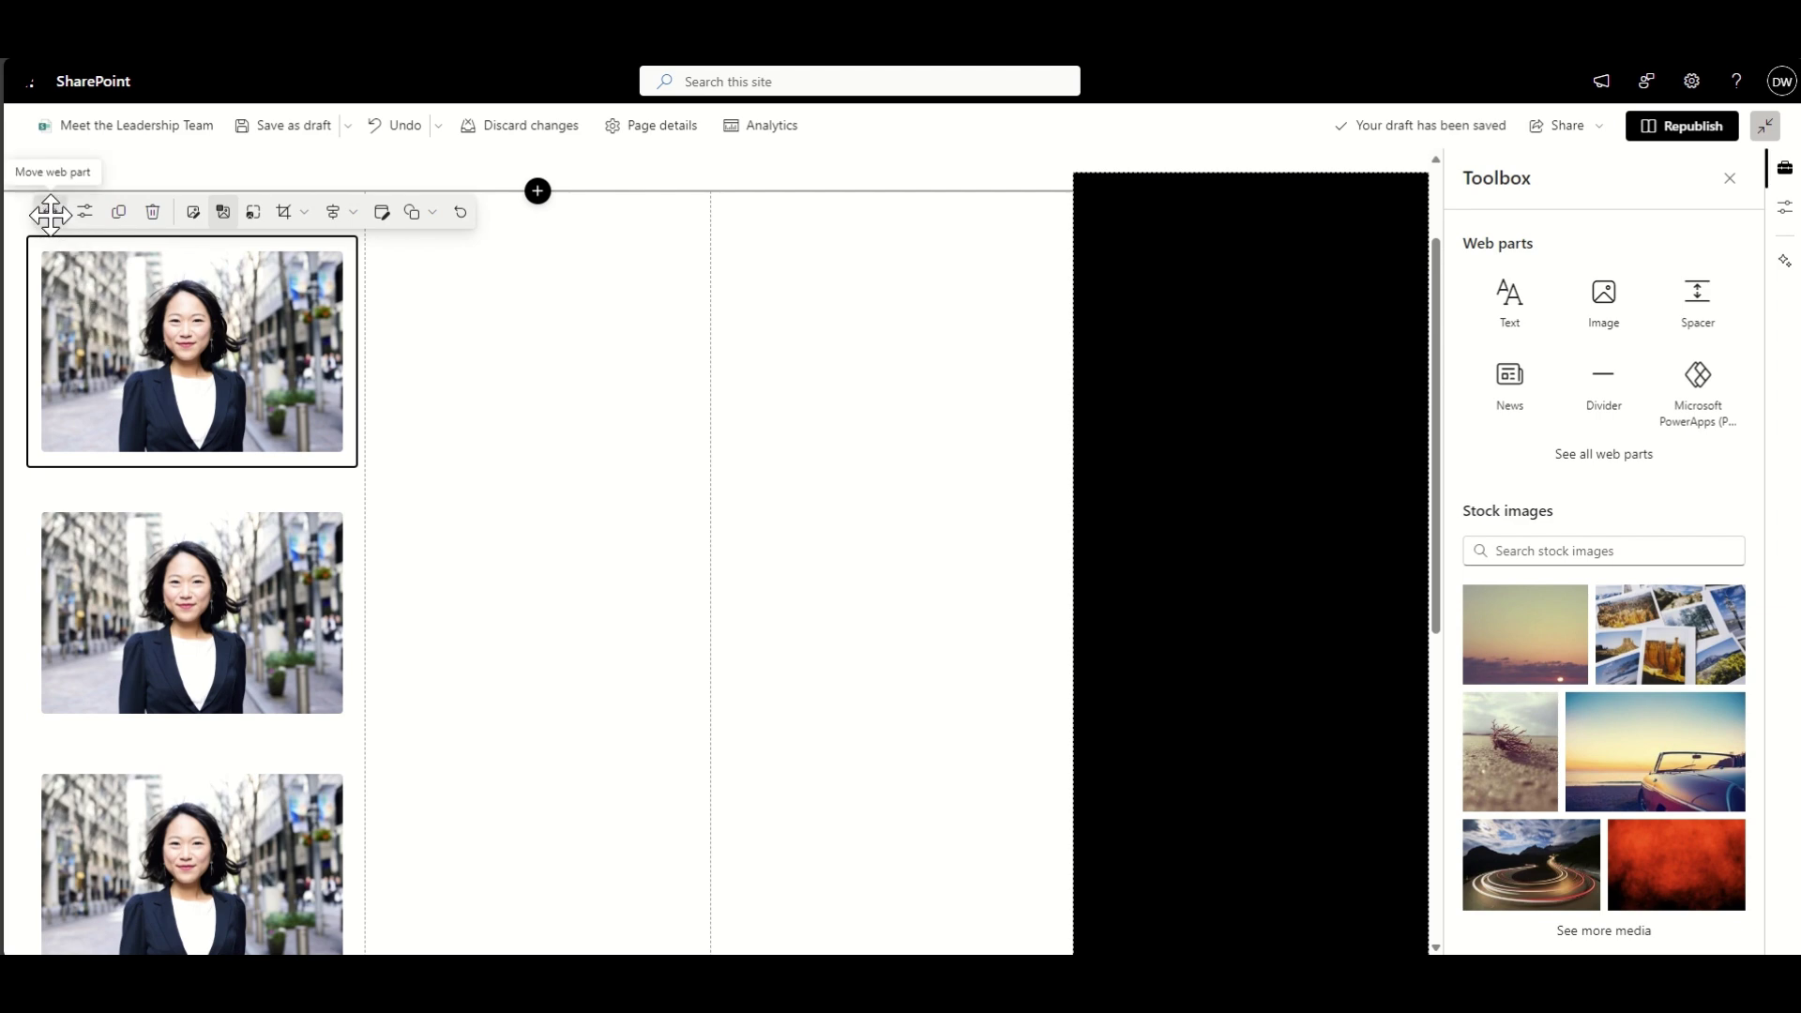
pyautogui.moveTo(50, 215); pyautogui.dragTo(462, 269)
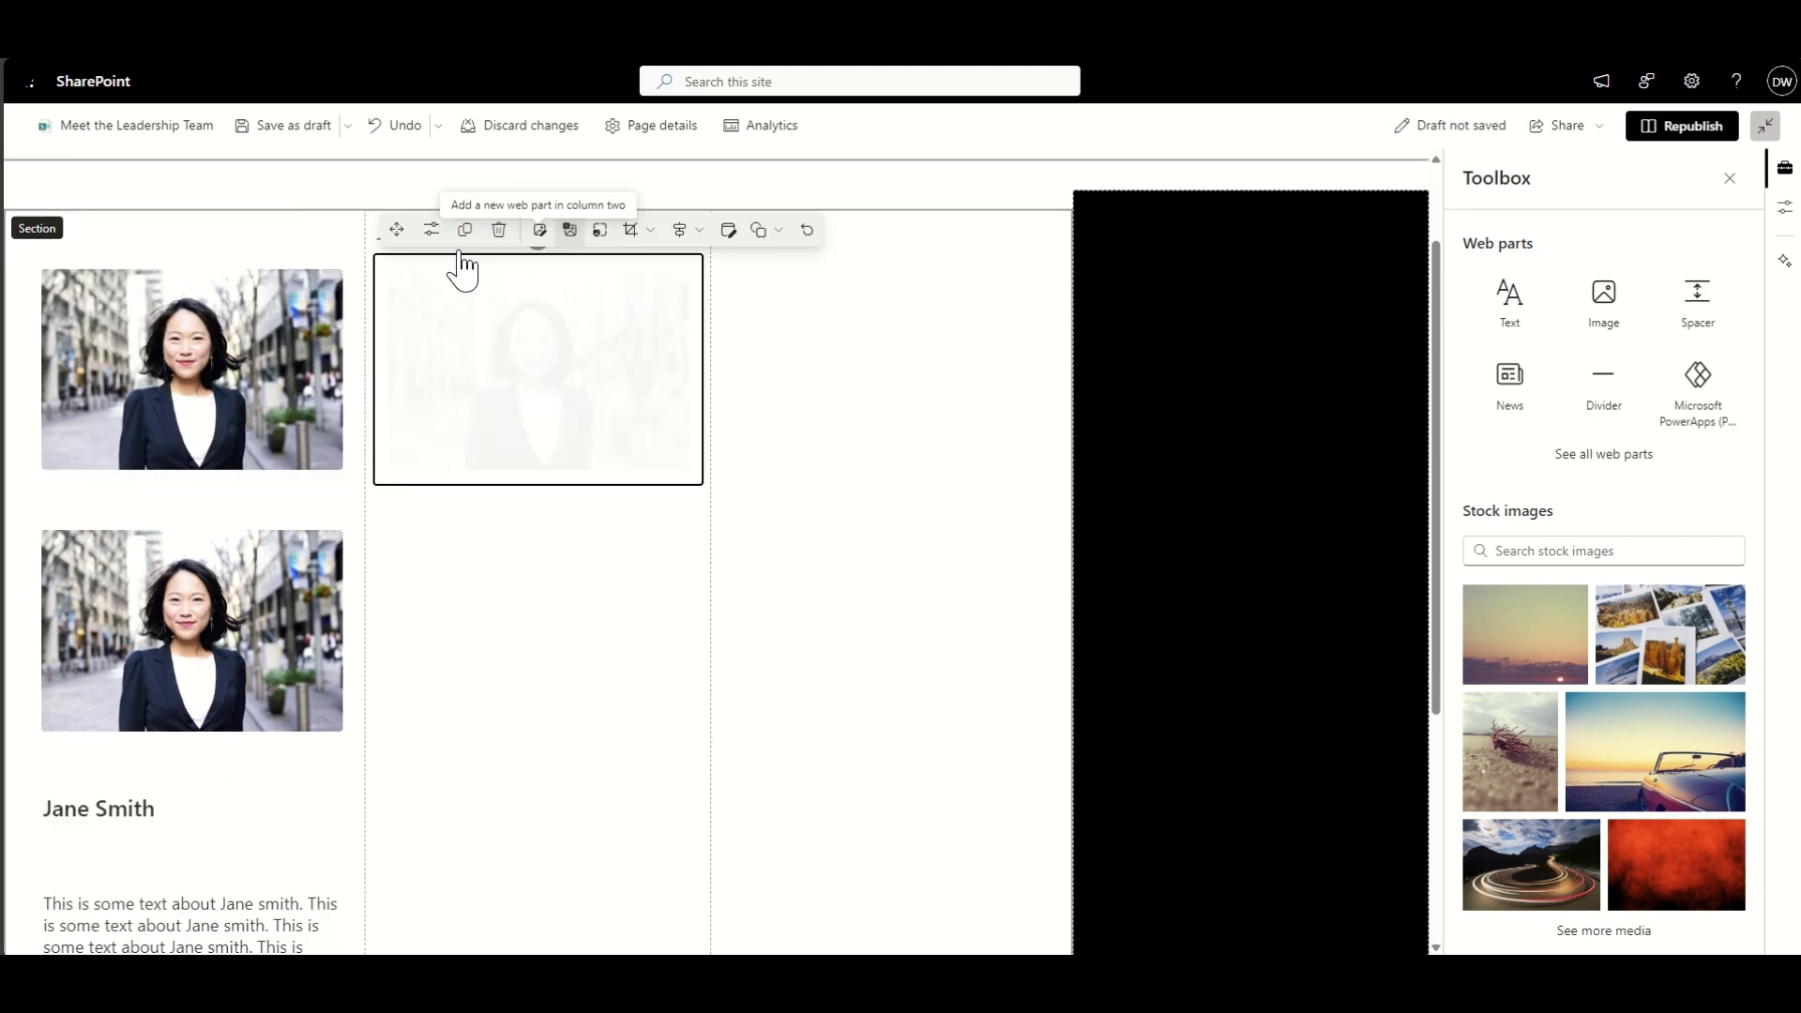
pyautogui.moveTo(50, 230); pyautogui.dragTo(836, 293)
# Step: Duplicate the name heading twice and move the copies under the photos in columns two and three
pyautogui.click(192, 542)
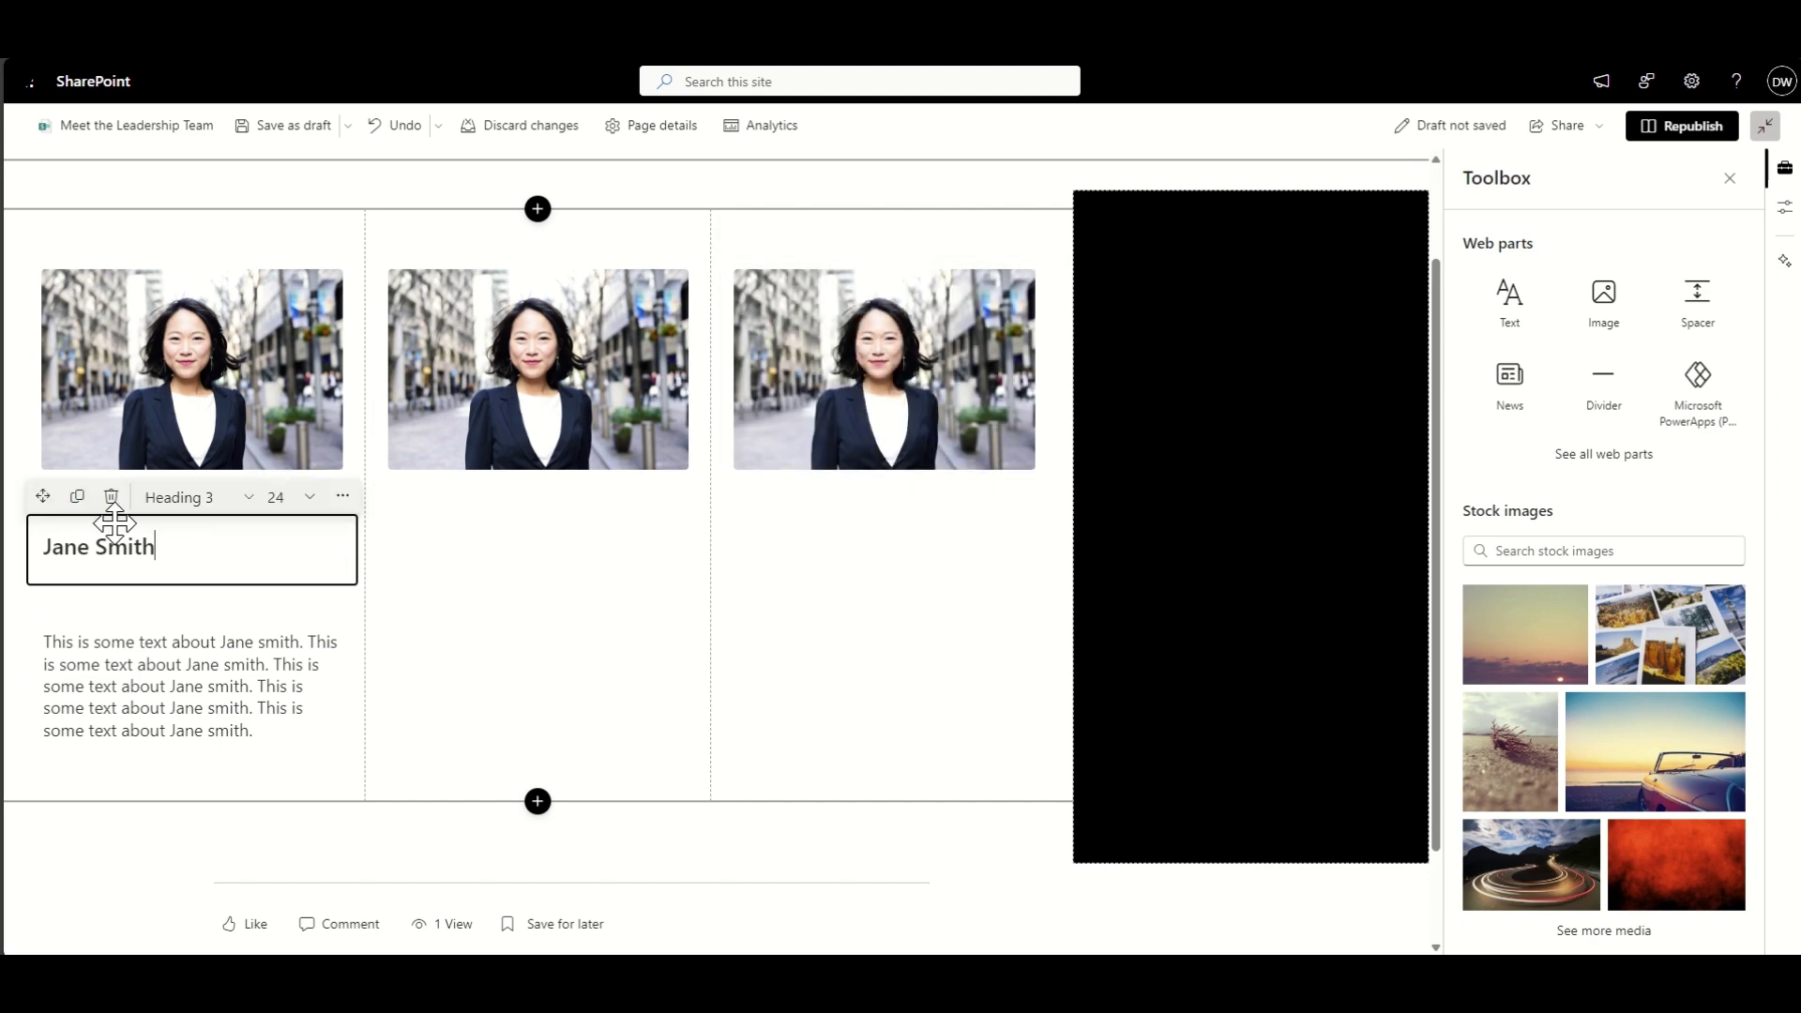
pyautogui.click(74, 498)
pyautogui.click(94, 541)
pyautogui.click(77, 496)
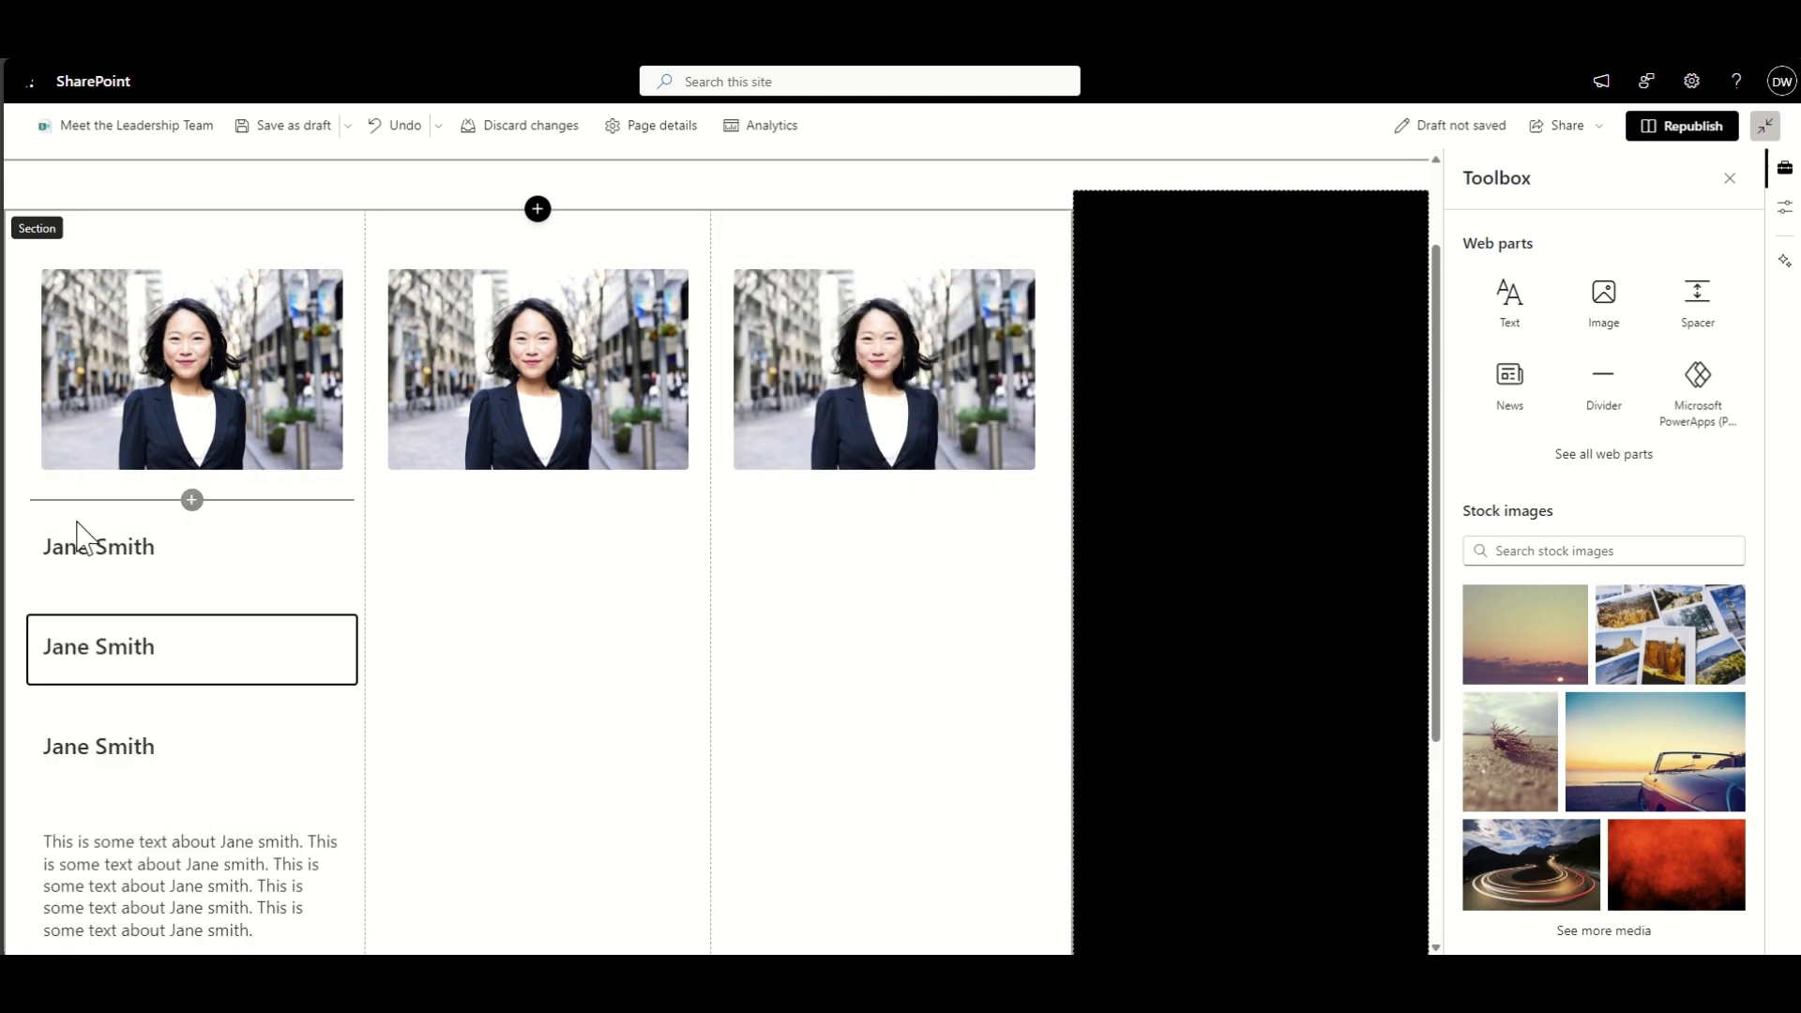
pyautogui.click(89, 549)
pyautogui.moveTo(42, 496); pyautogui.dragTo(507, 549)
pyautogui.click(183, 559)
pyautogui.moveTo(36, 495); pyautogui.dragTo(819, 521)
# Step: Copy the bio text into columns two and three beneath their name headings
pyautogui.click(266, 684)
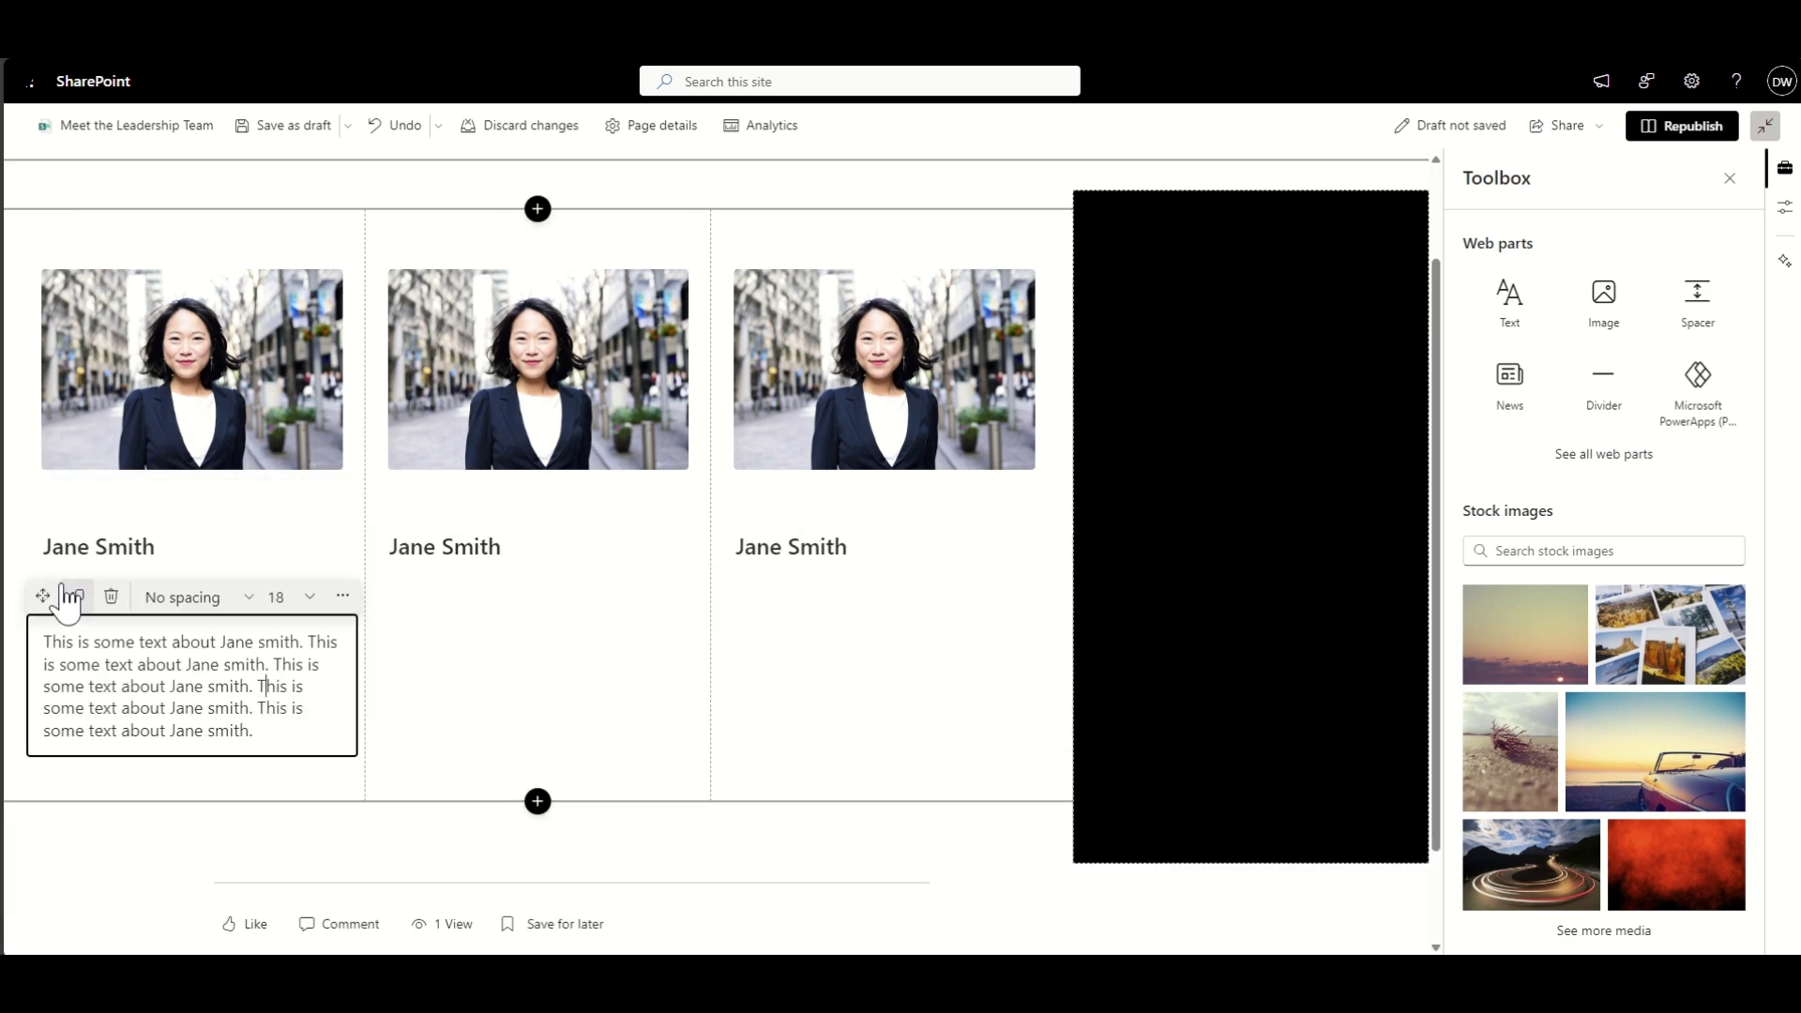
pyautogui.click(77, 600)
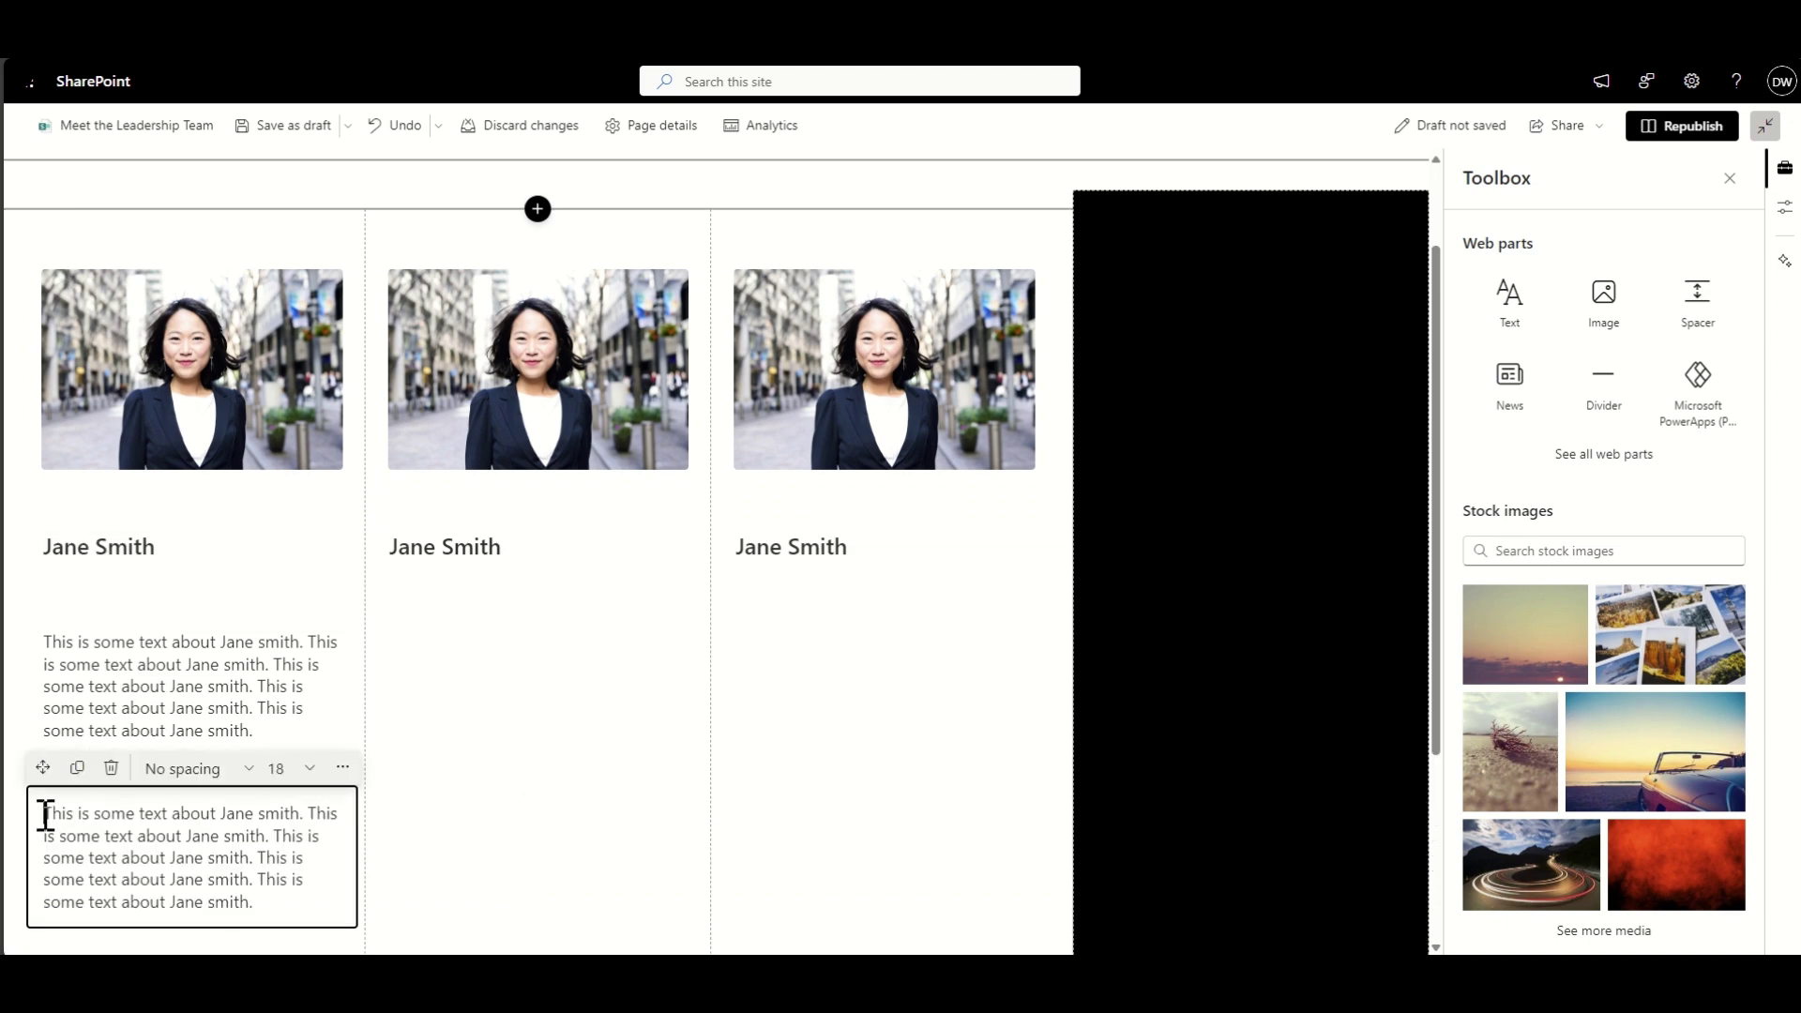
pyautogui.moveTo(42, 768); pyautogui.dragTo(468, 623)
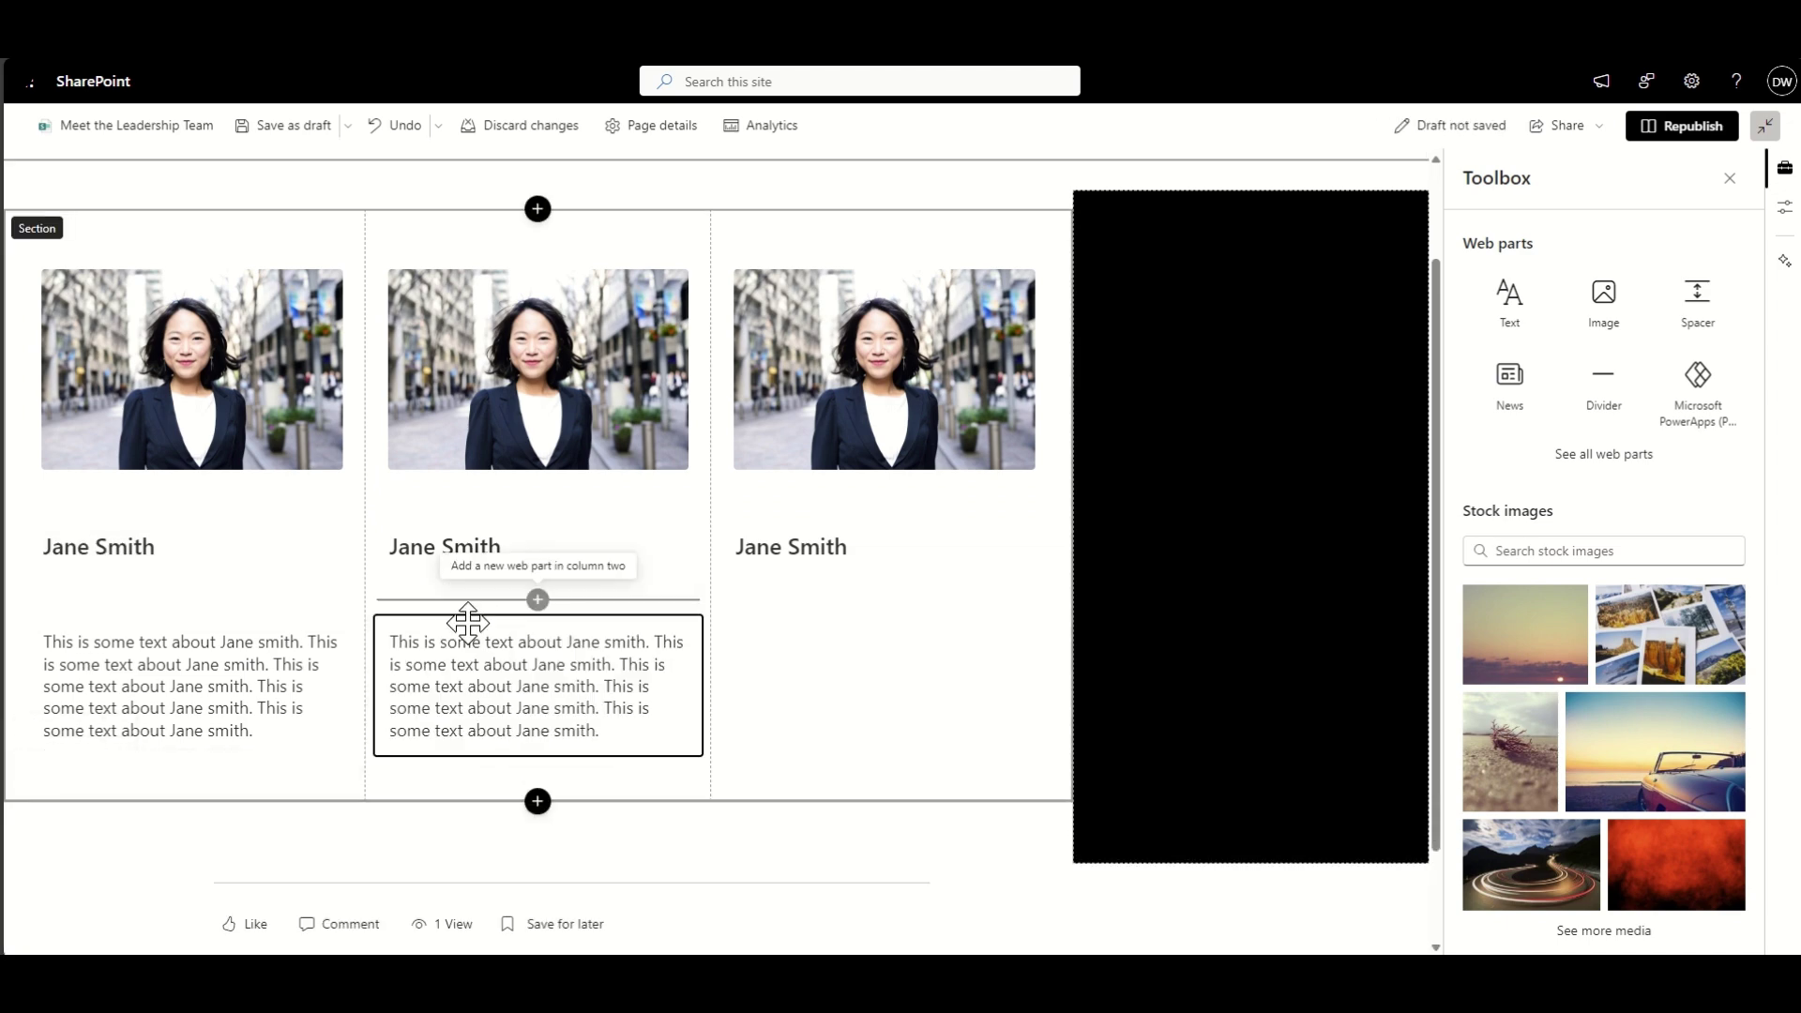
pyautogui.click(424, 596)
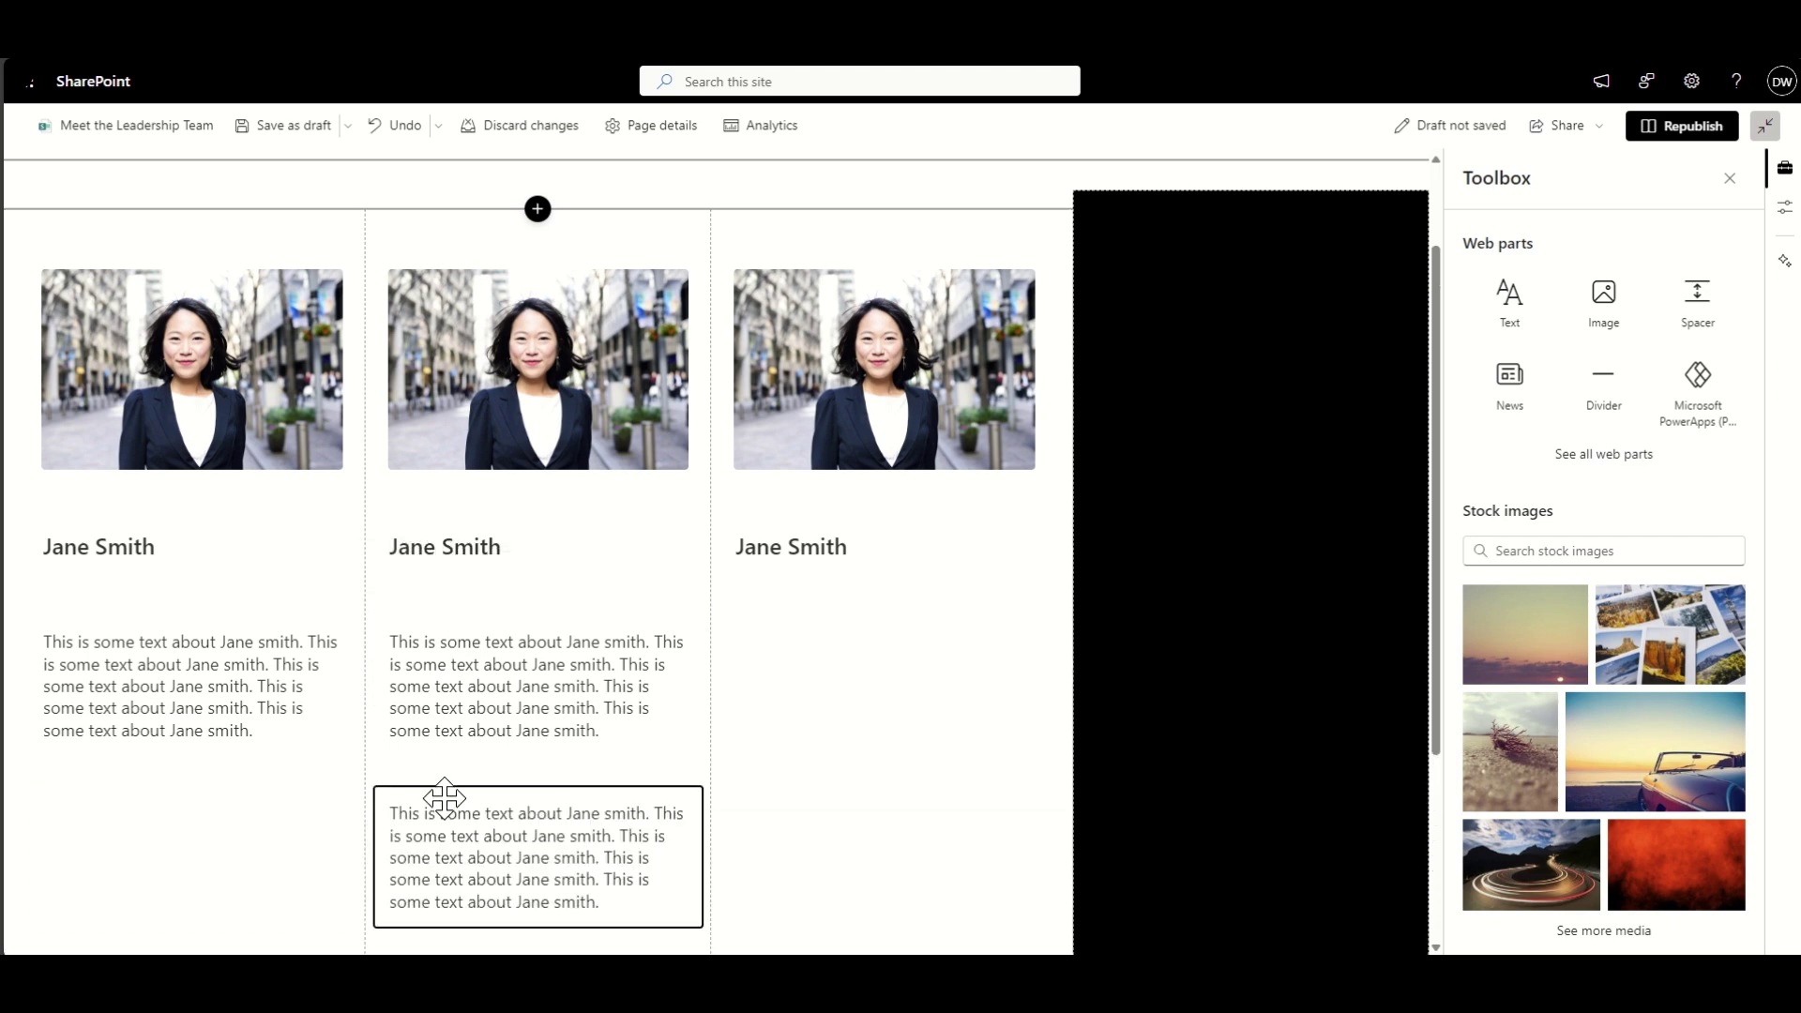
pyautogui.click(390, 804)
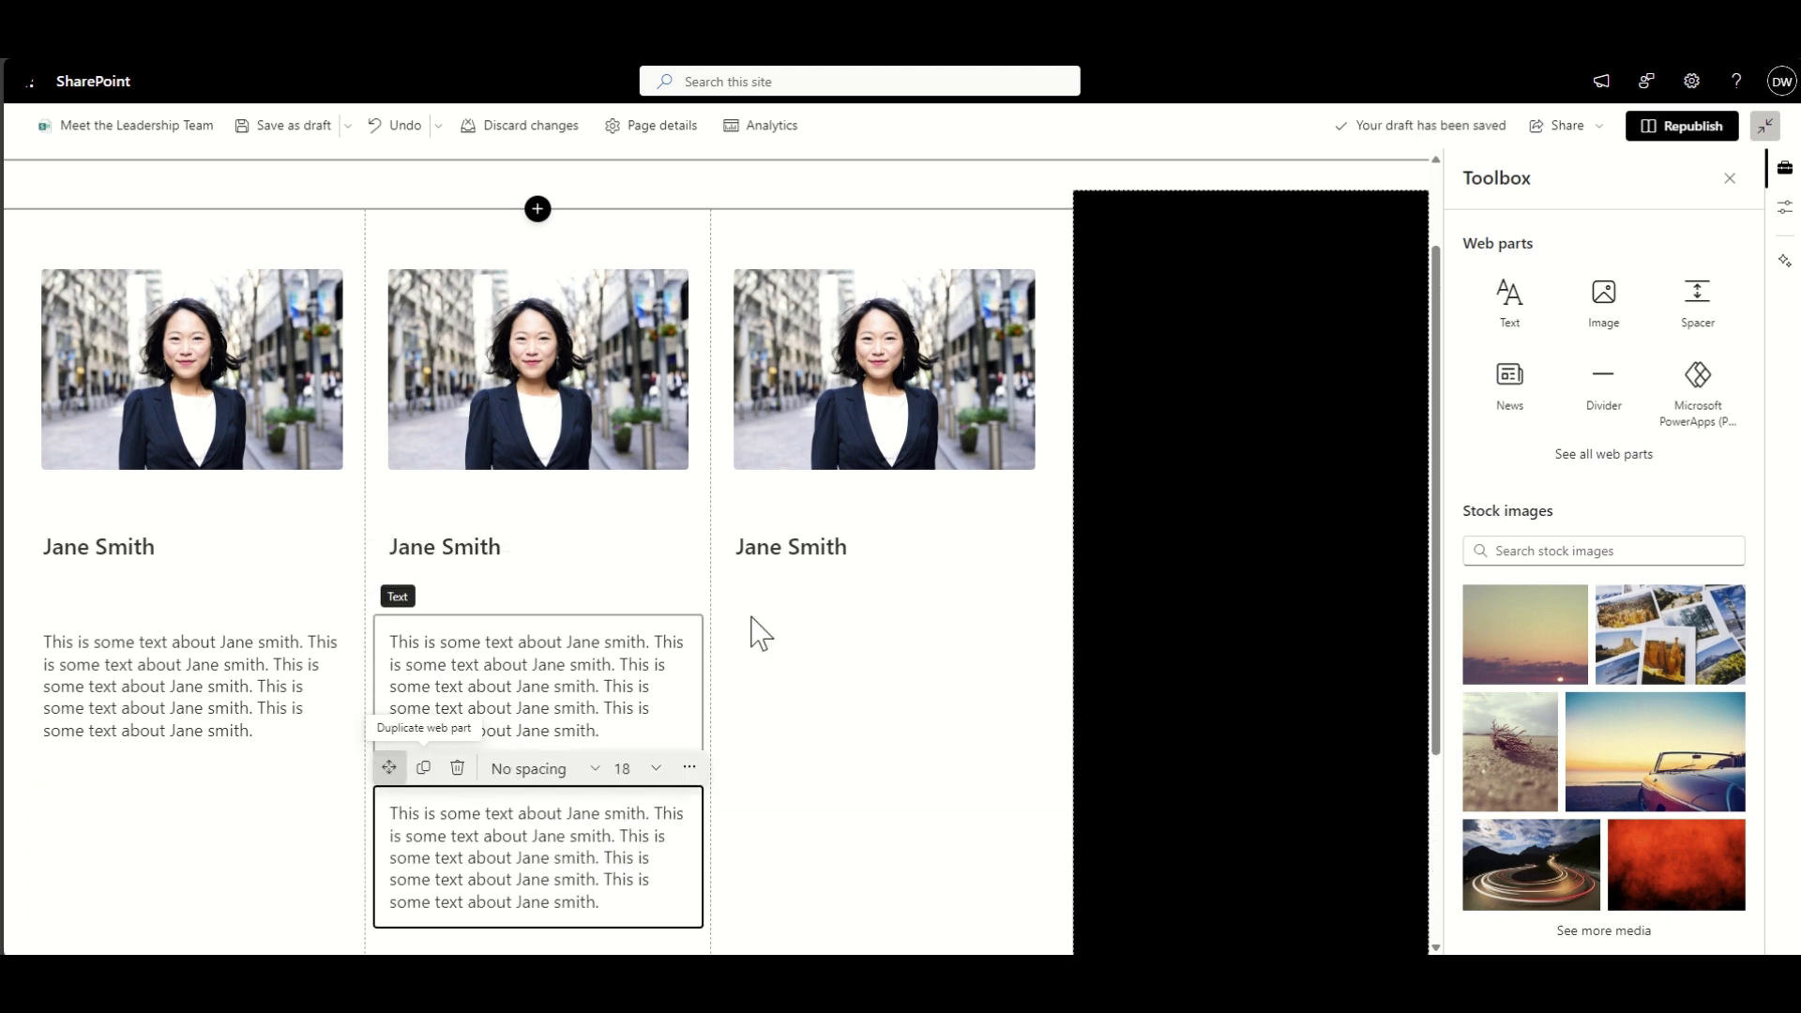
pyautogui.moveTo(760, 634); pyautogui.dragTo(783, 619)
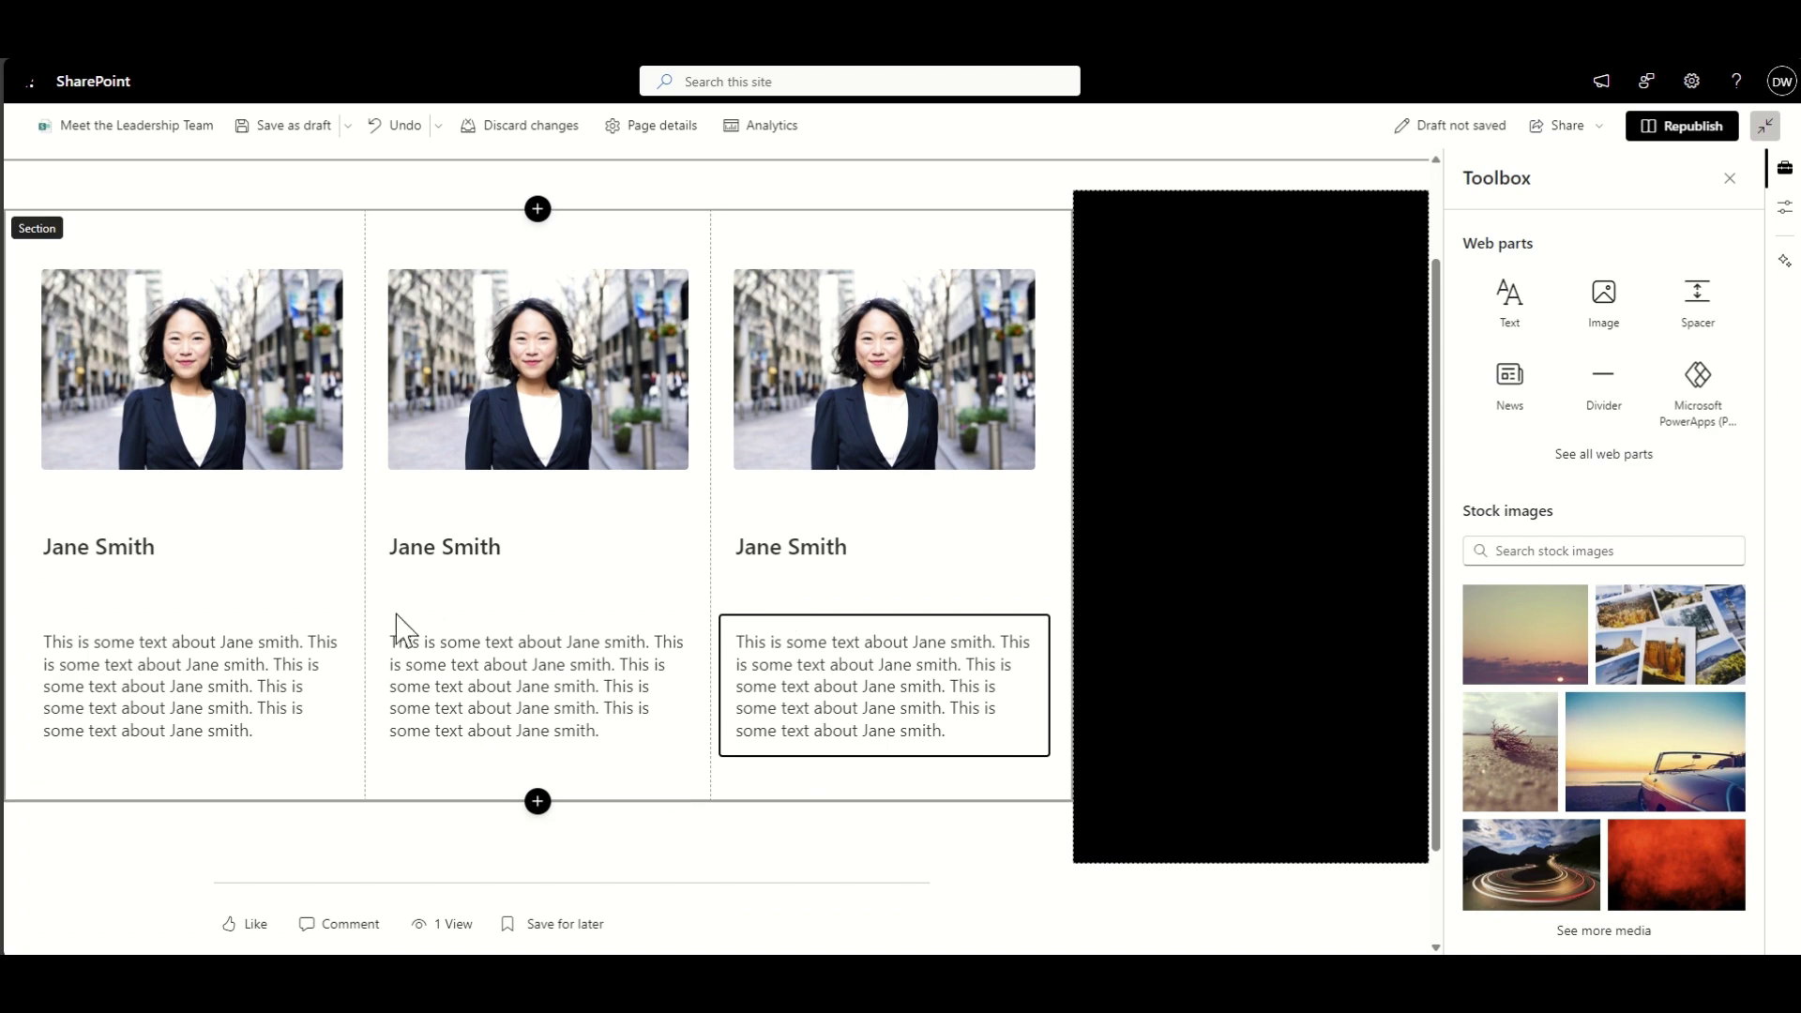
pyautogui.click(537, 831)
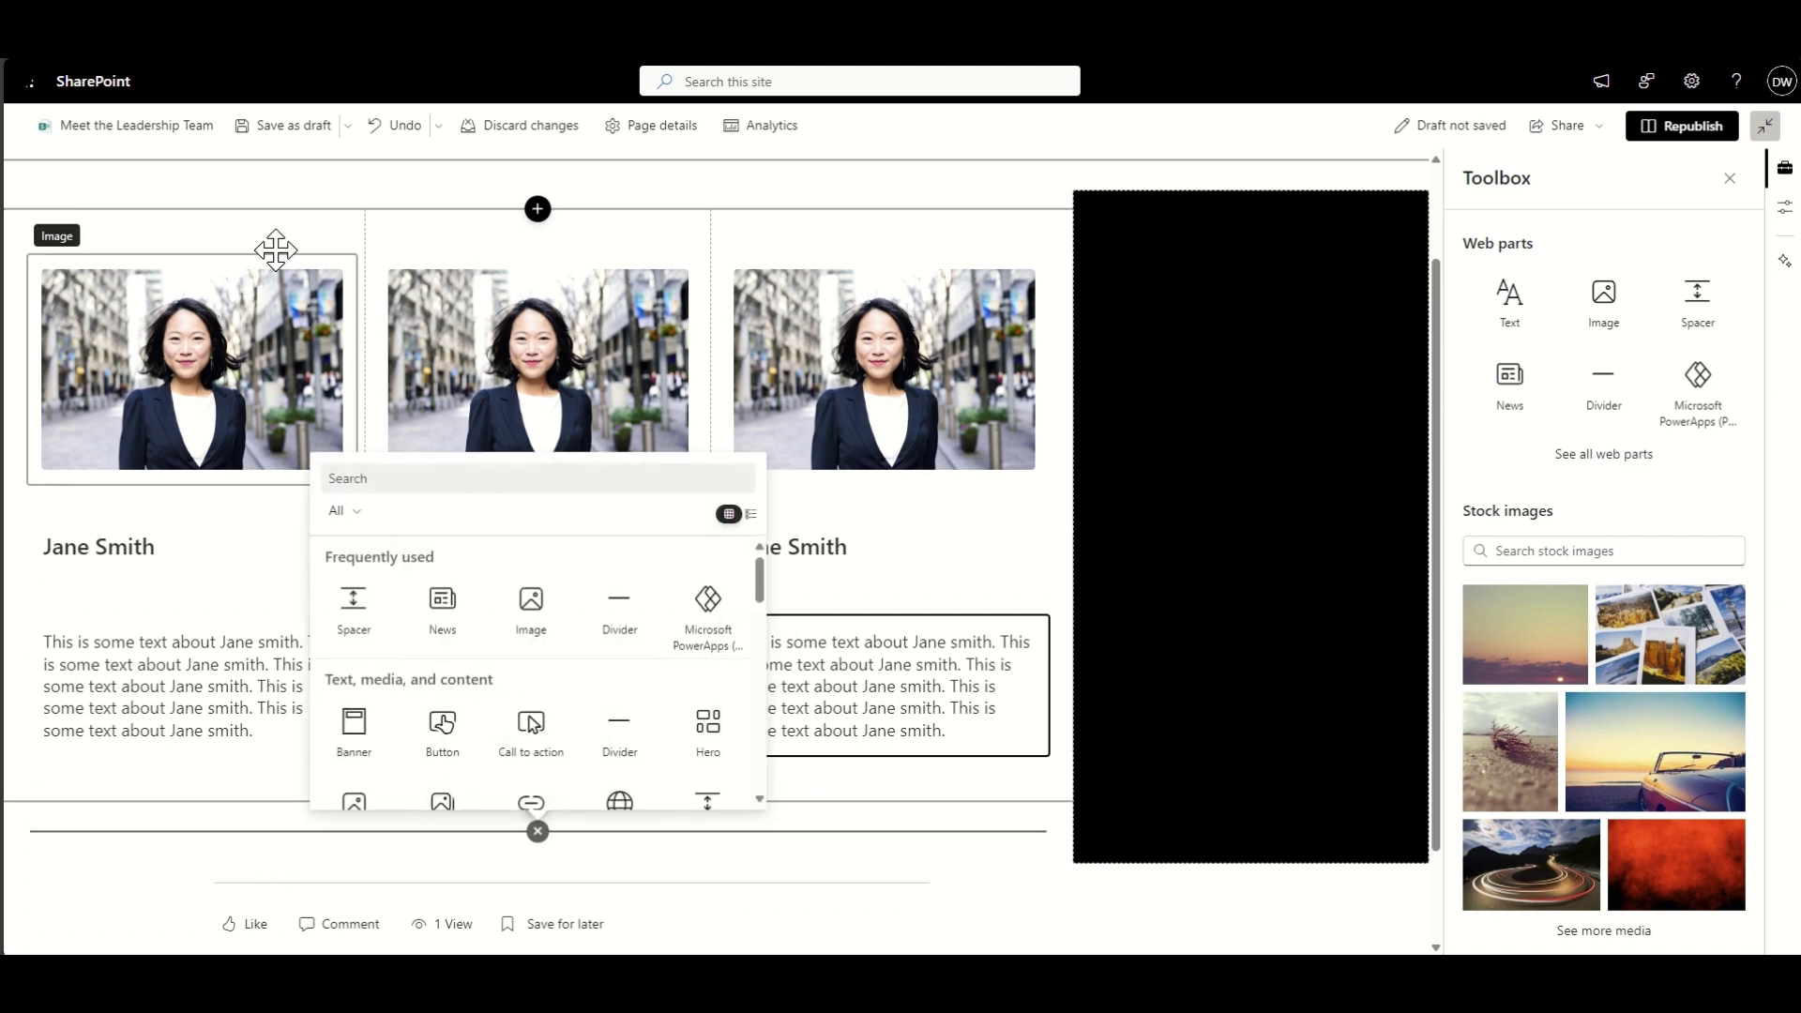
# Step: Replace the second column photo with a smiling woman portrait from a stock 'headshot' search
pyautogui.click(467, 272)
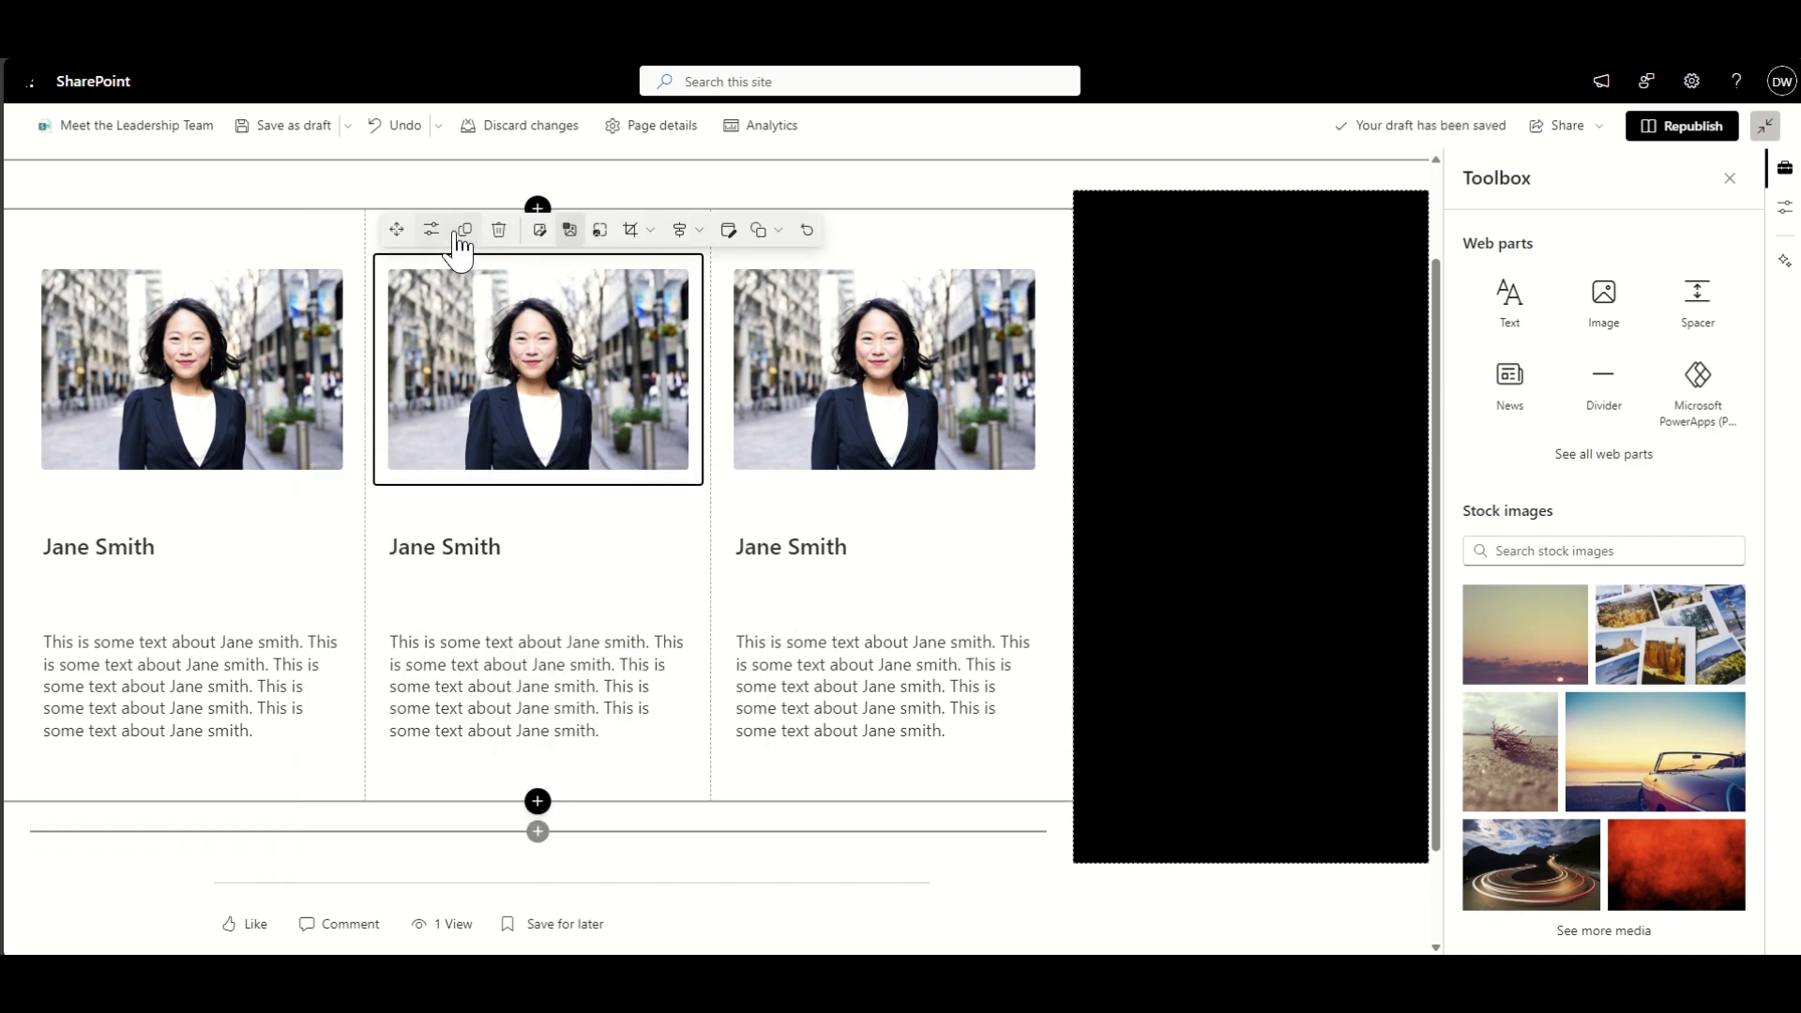
pyautogui.click(561, 351)
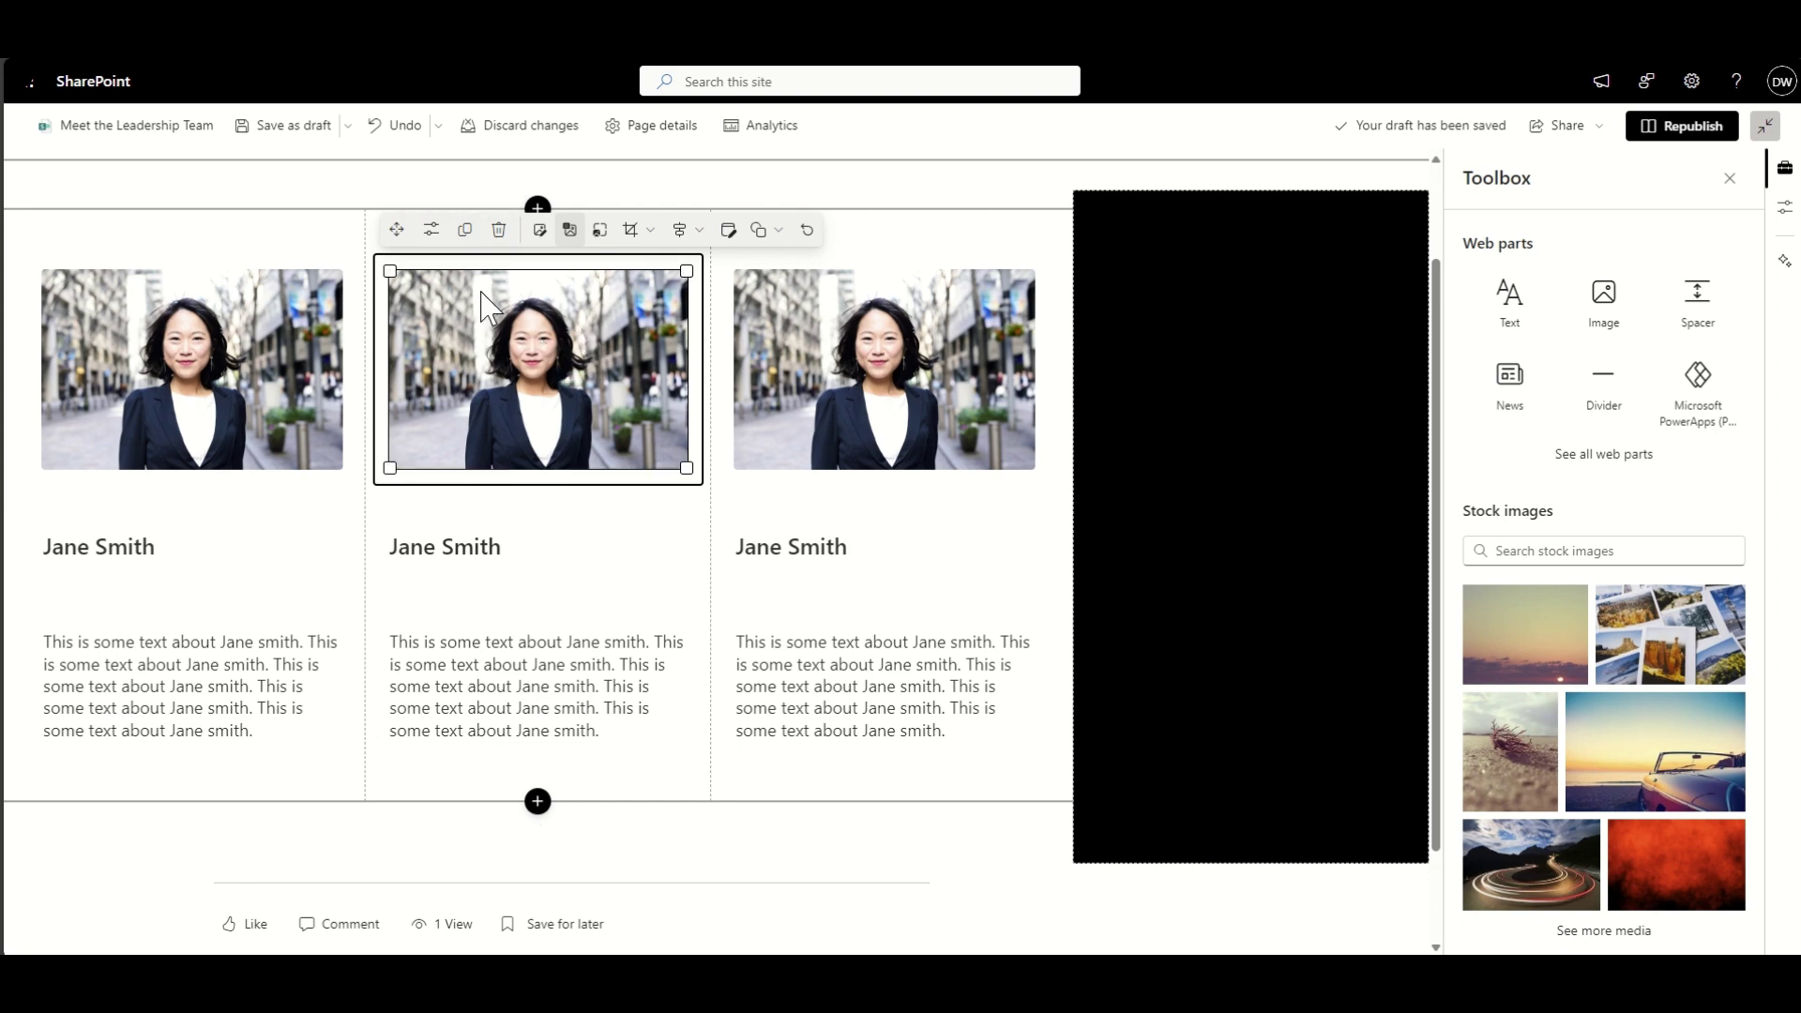
pyautogui.click(539, 231)
pyautogui.click(261, 270)
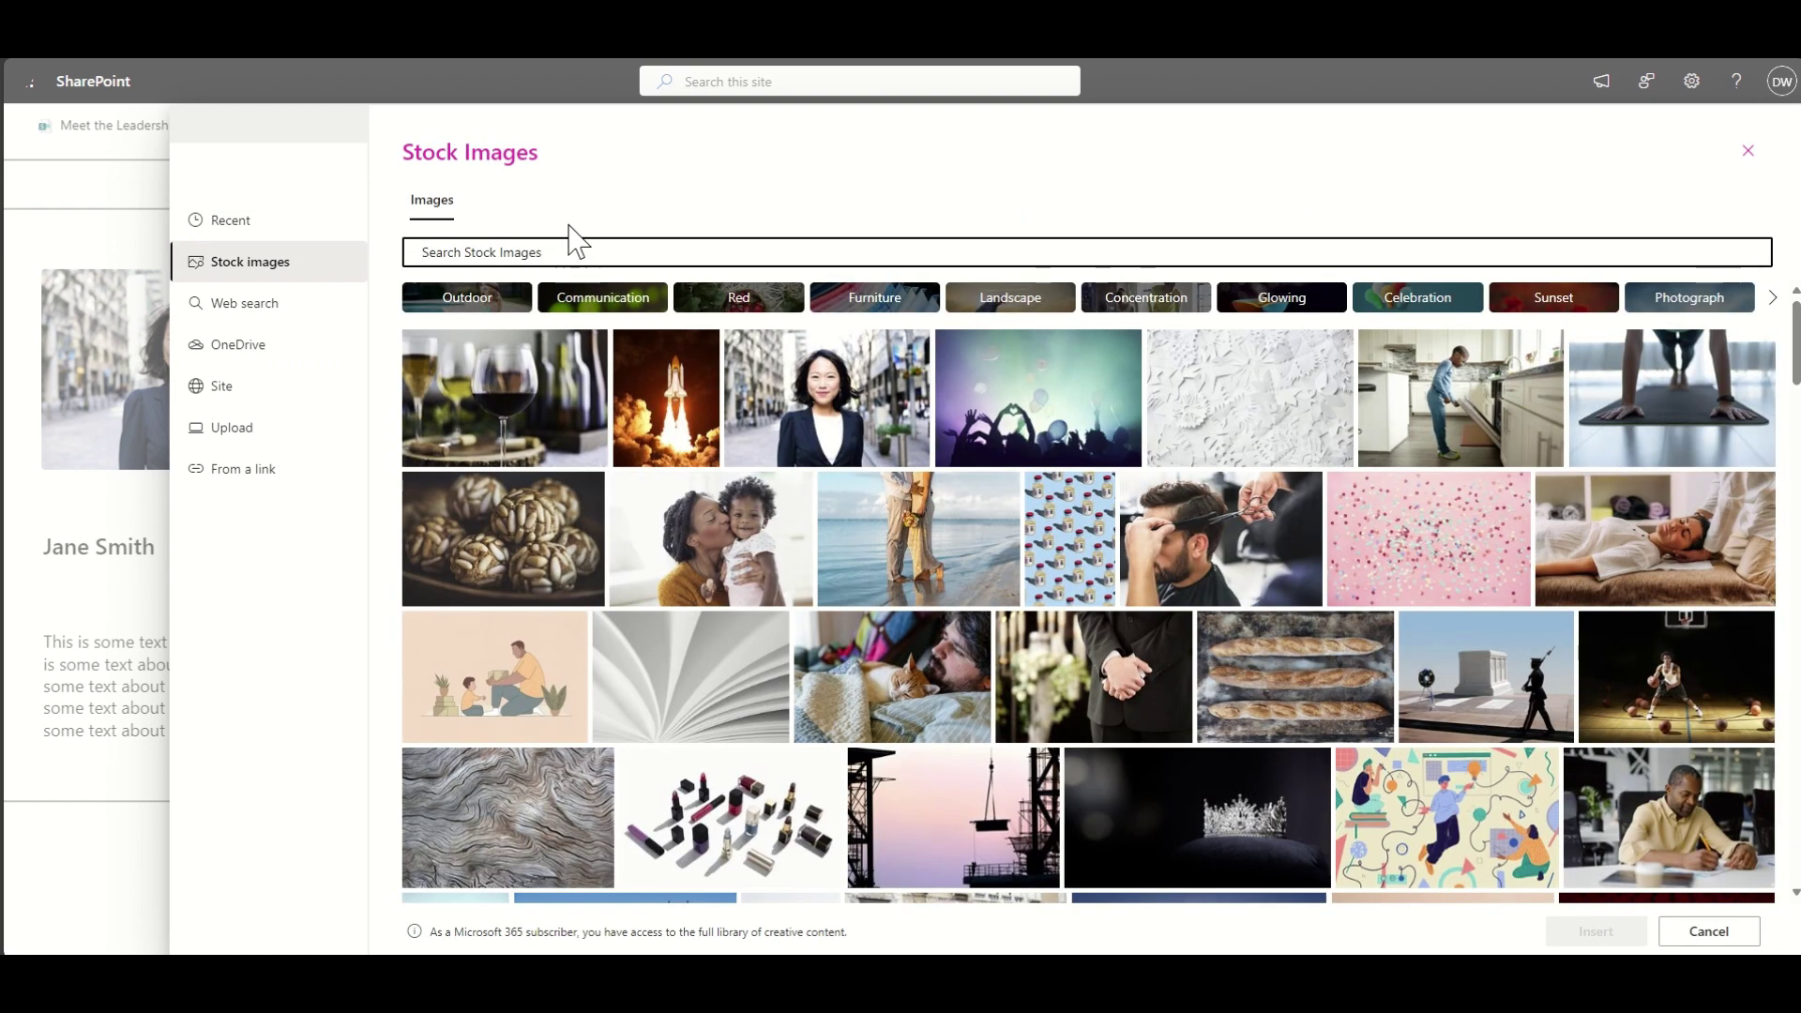
pyautogui.write('headh')
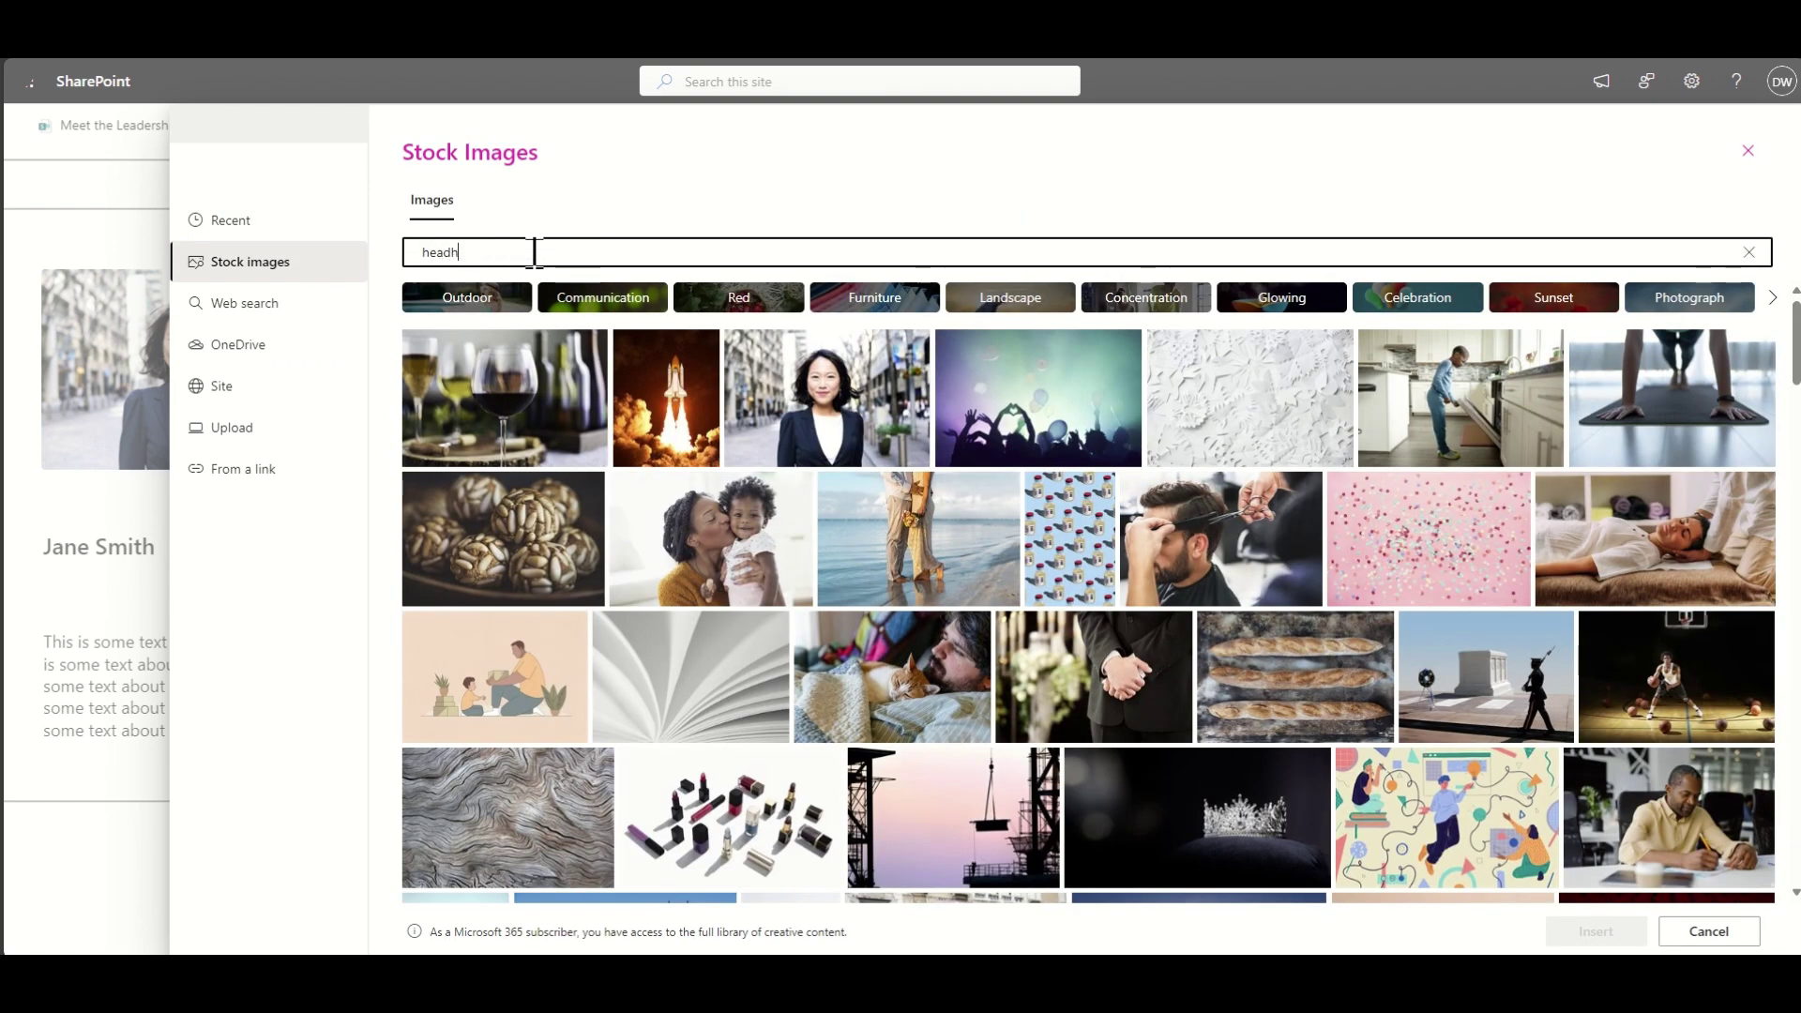
pyautogui.press('BackSpace')
pyautogui.write('shot')
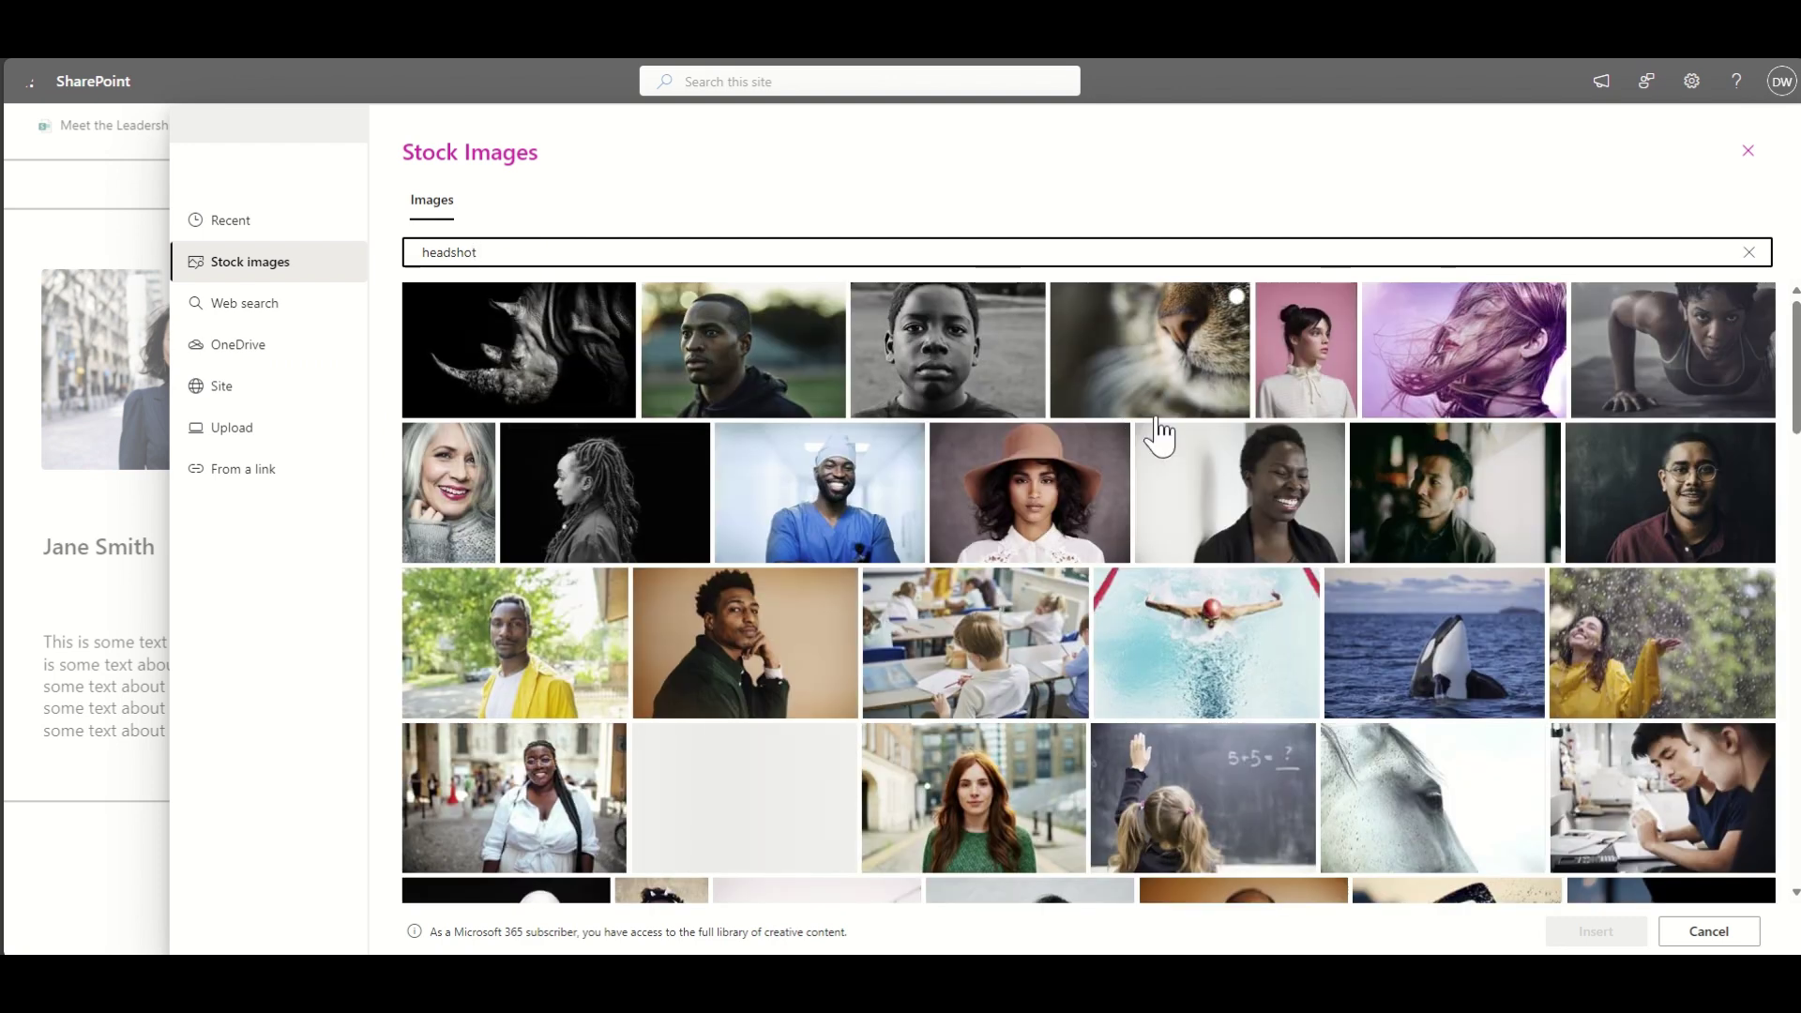
pyautogui.scroll(-5, 1293, 567)
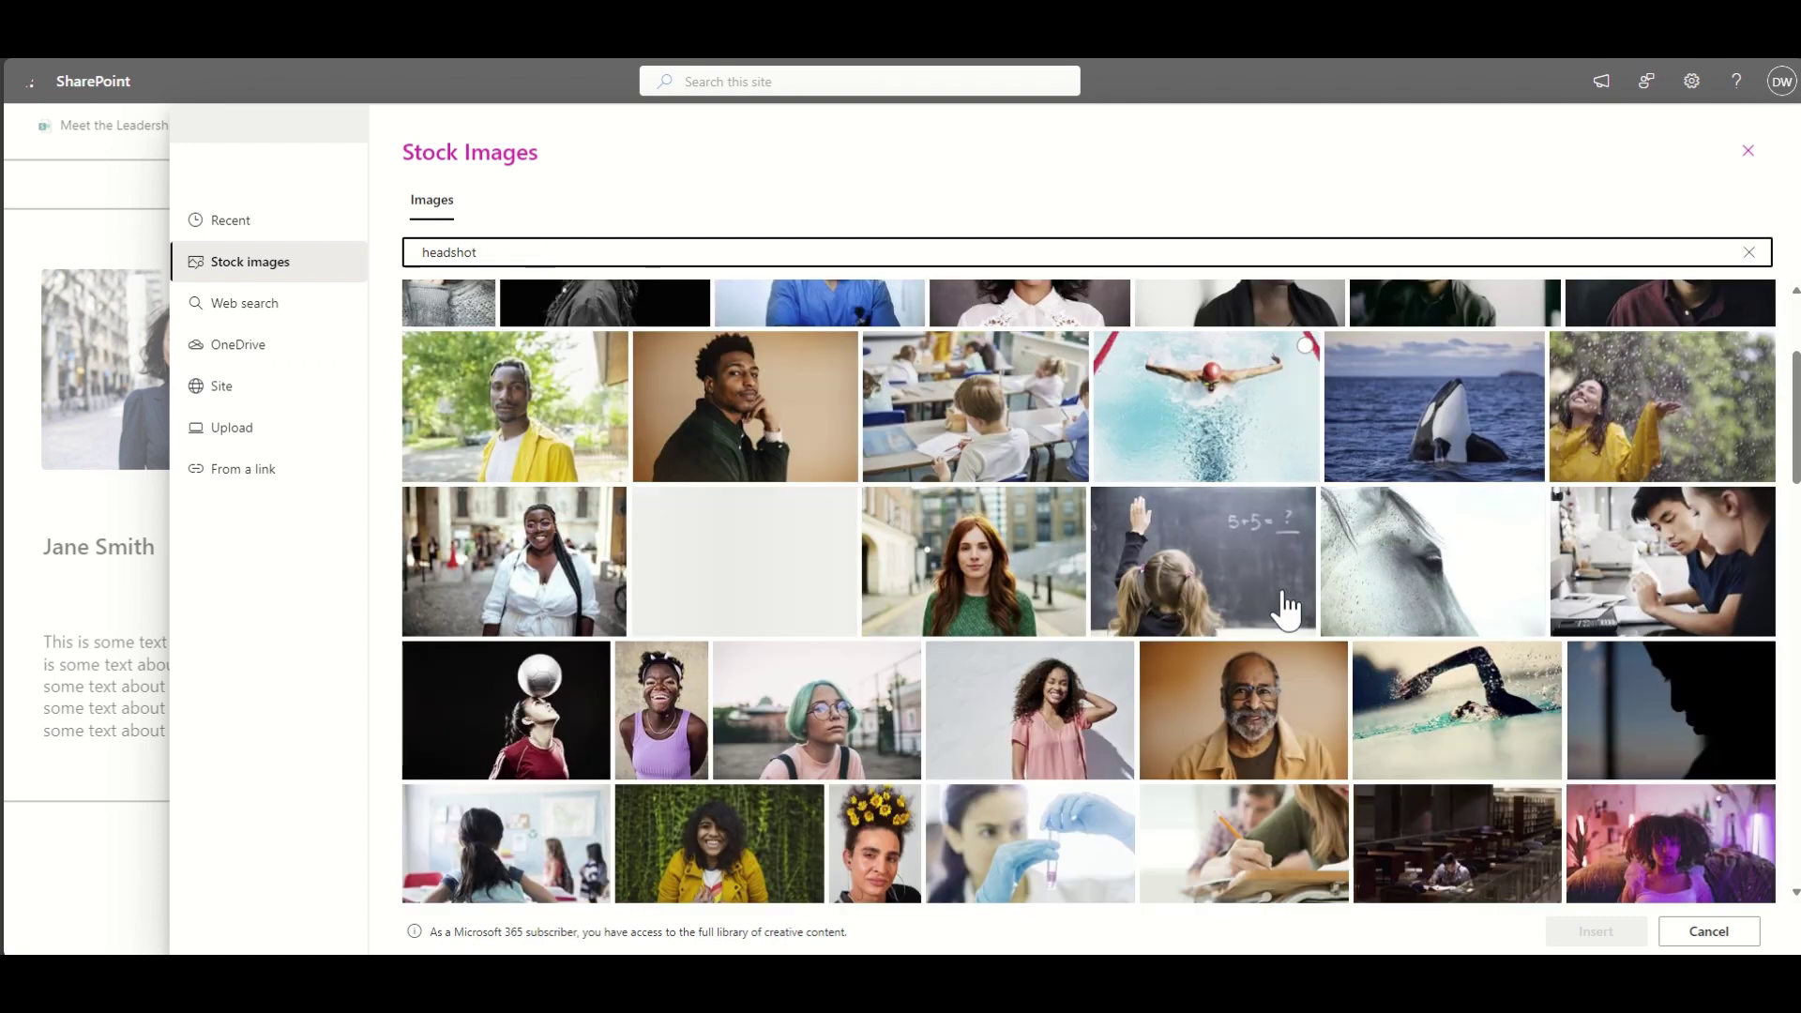
pyautogui.scroll(-5, 1285, 605)
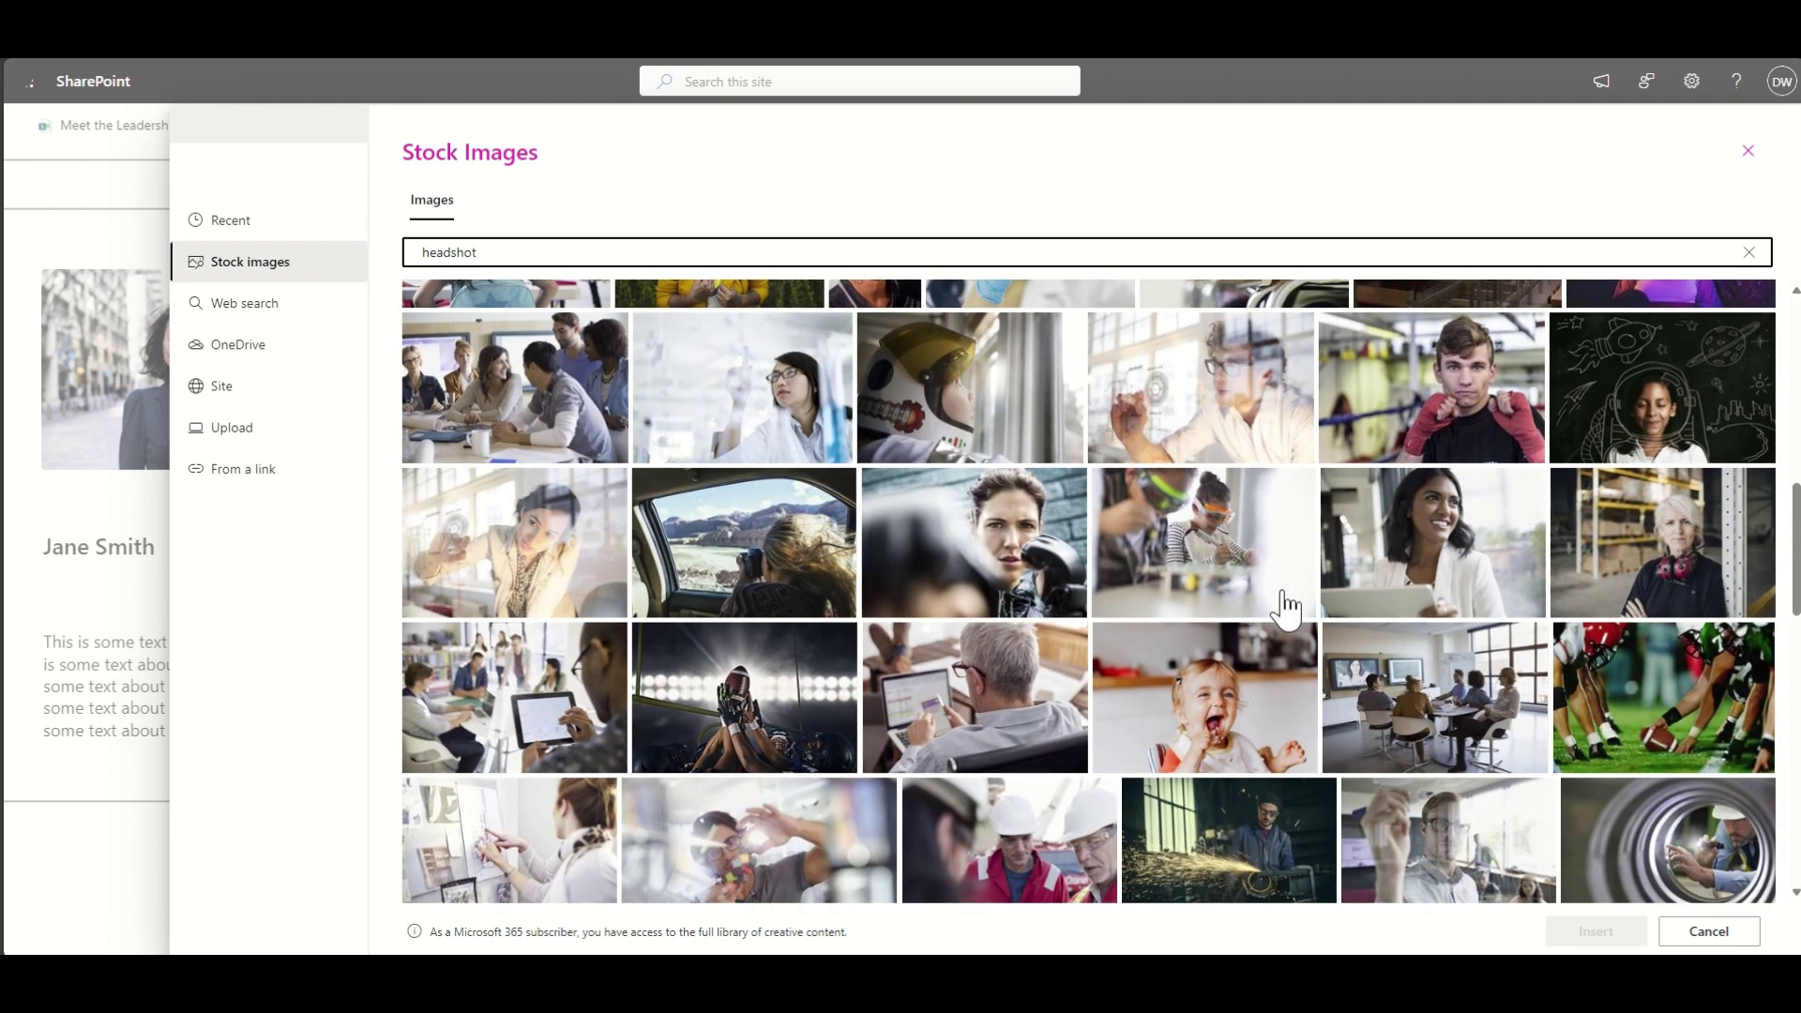
pyautogui.scroll(-1, 1286, 606)
pyautogui.click(1454, 545)
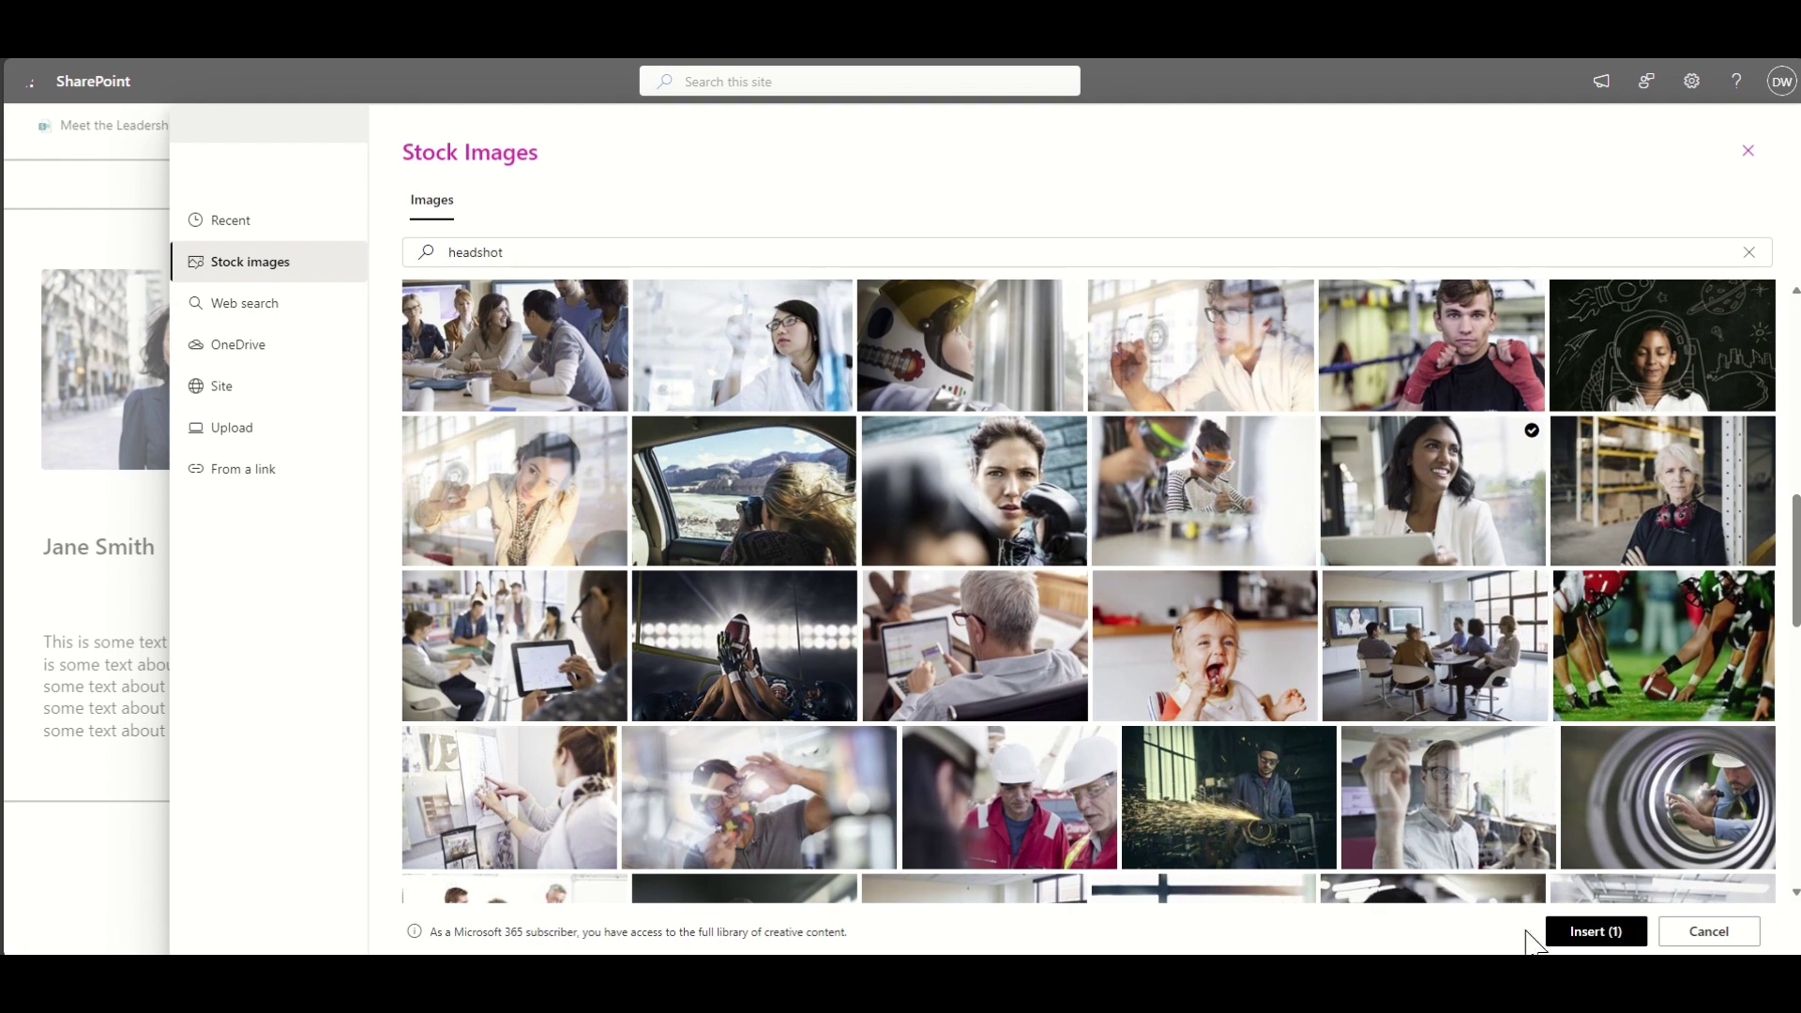
pyautogui.click(1596, 932)
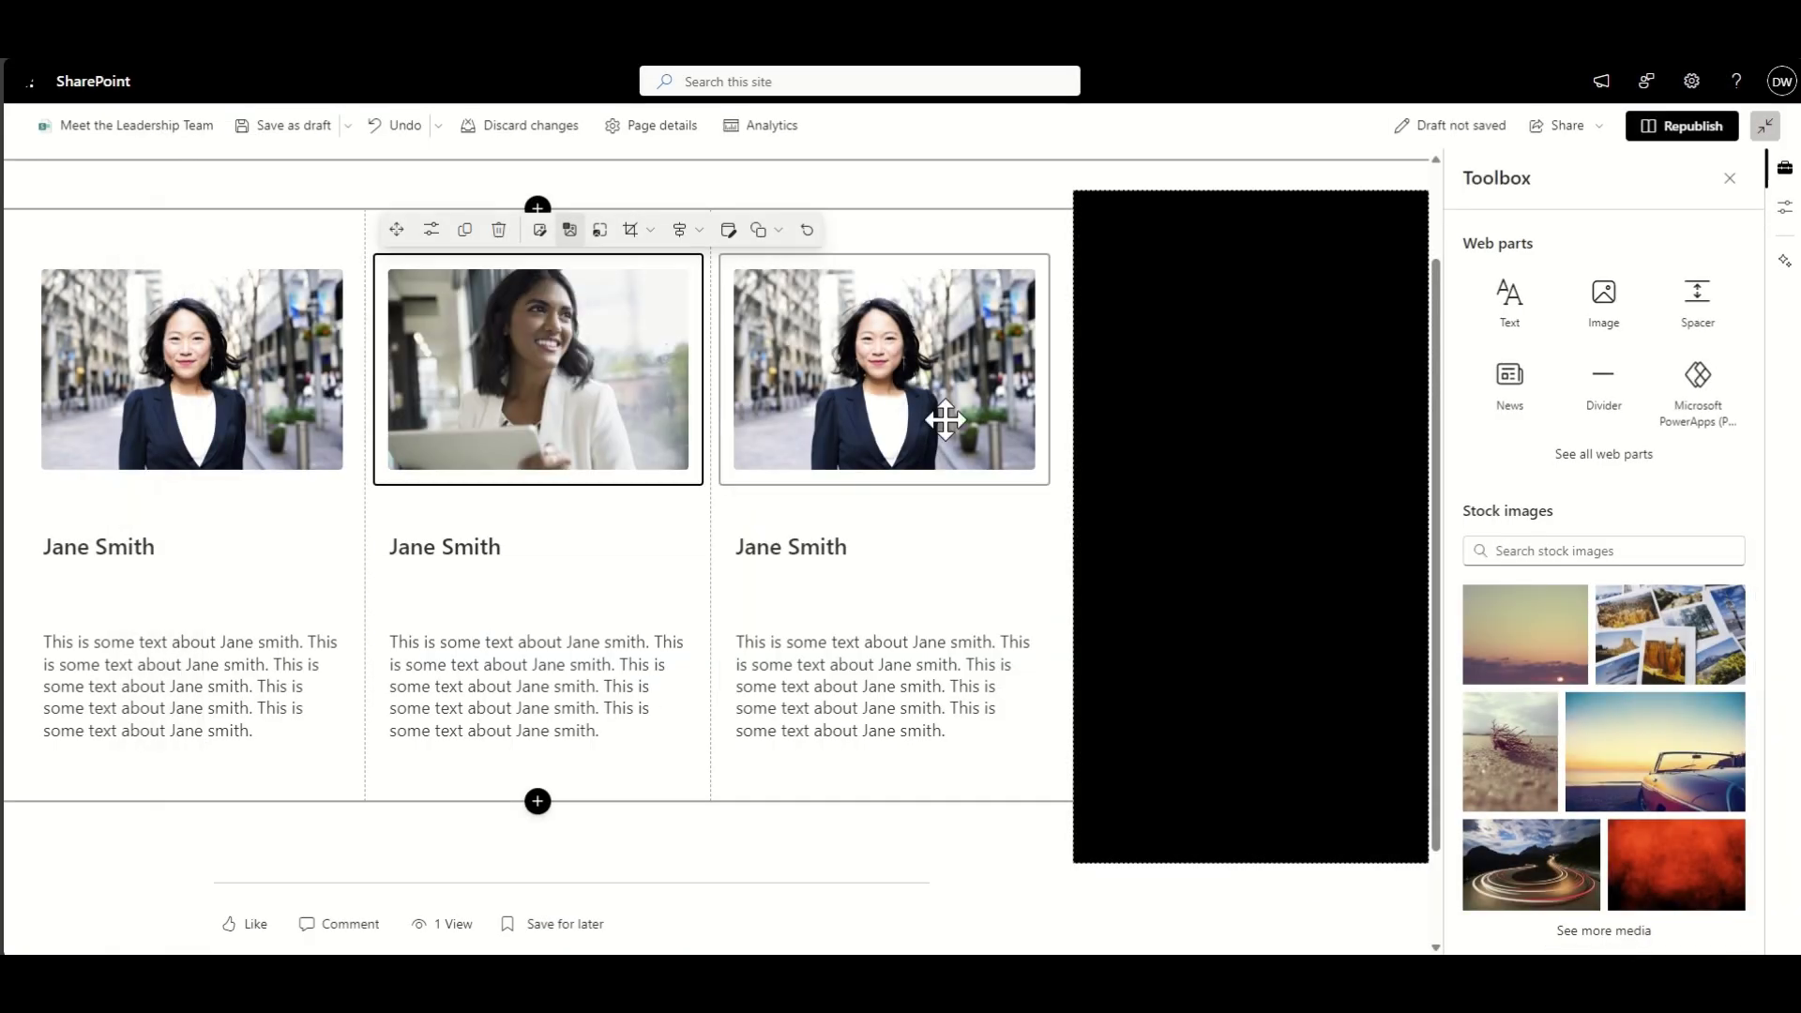
# Step: Replace the third column photo with a man's portrait from a stock 'office' search
pyautogui.click(902, 370)
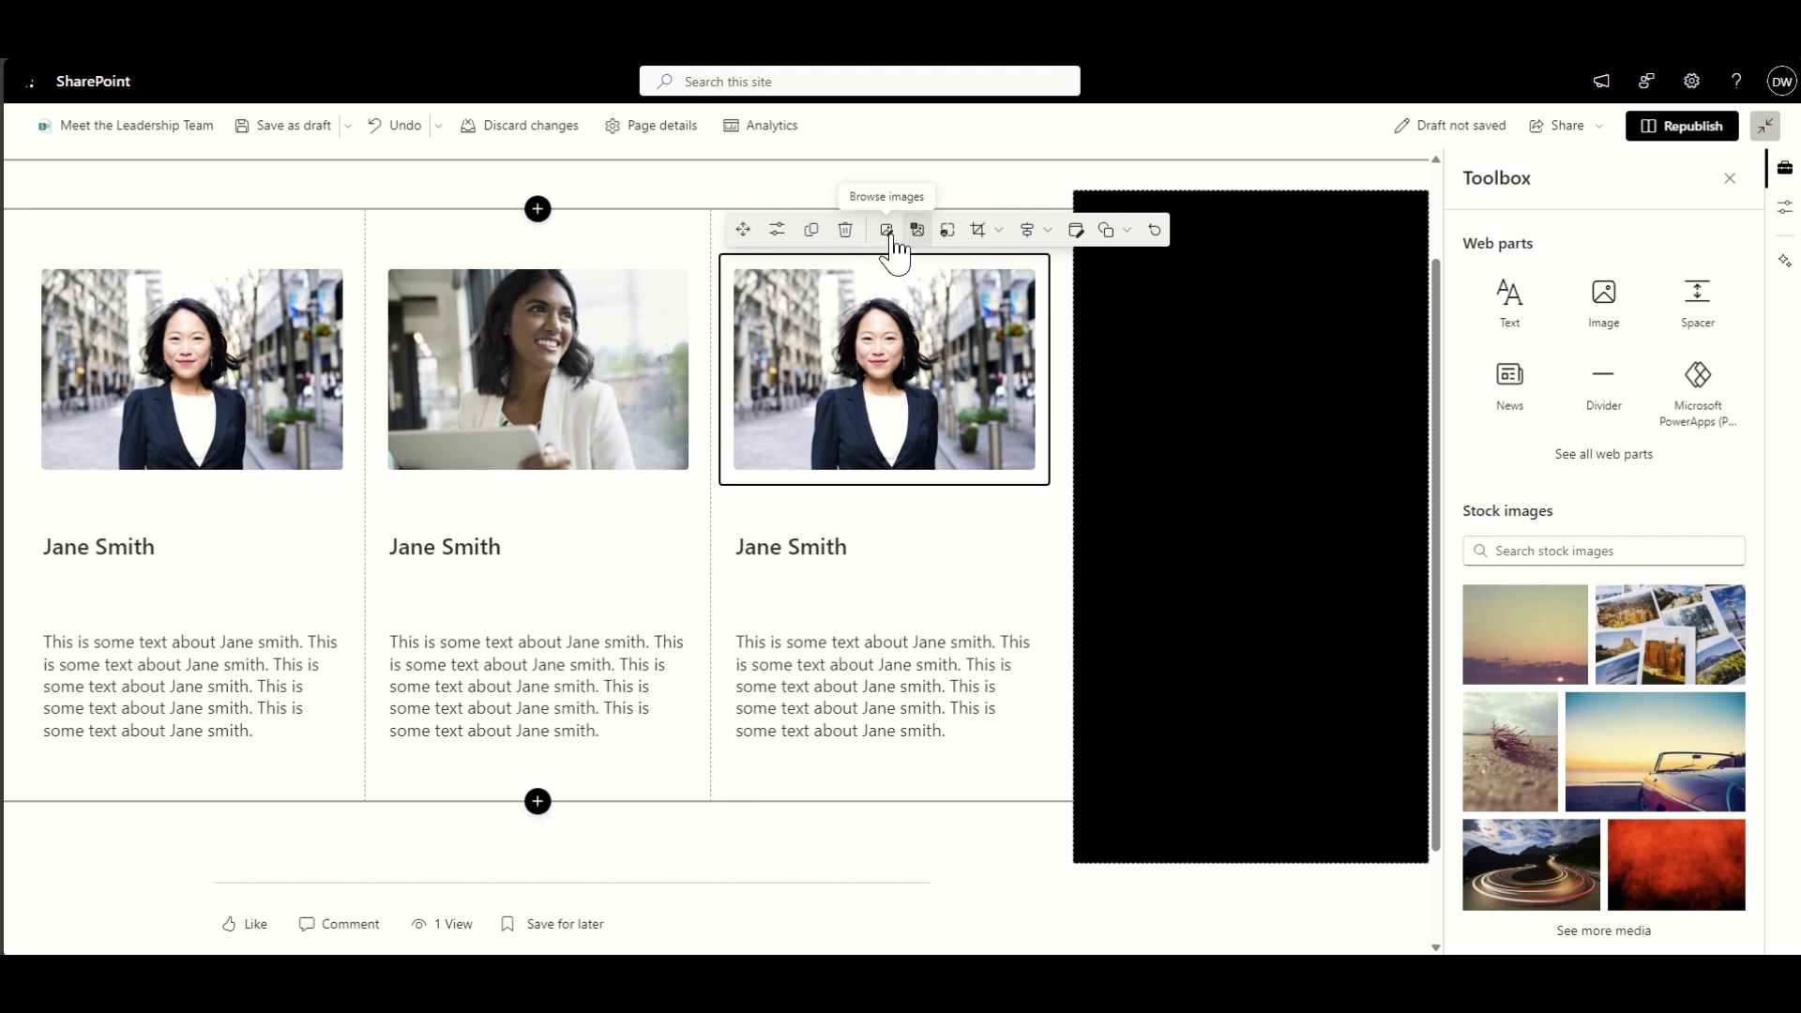
pyautogui.click(890, 234)
pyautogui.click(322, 271)
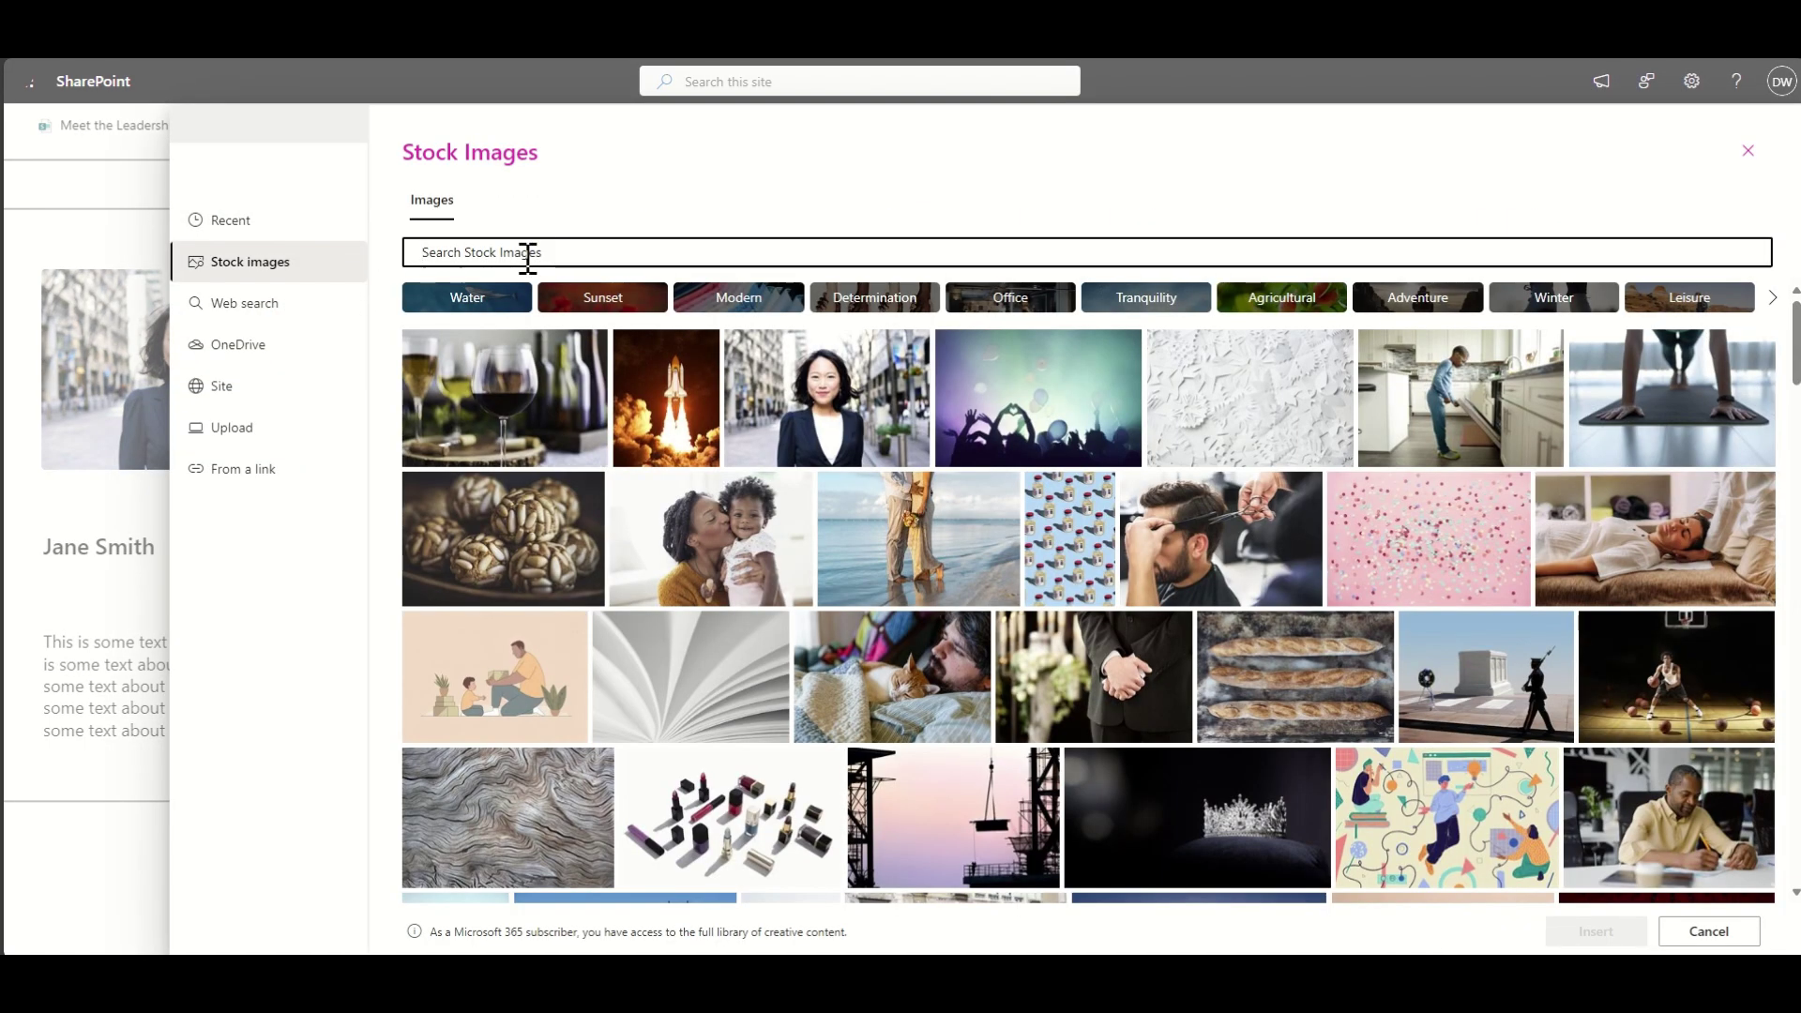
pyautogui.click(527, 256)
pyautogui.write('office')
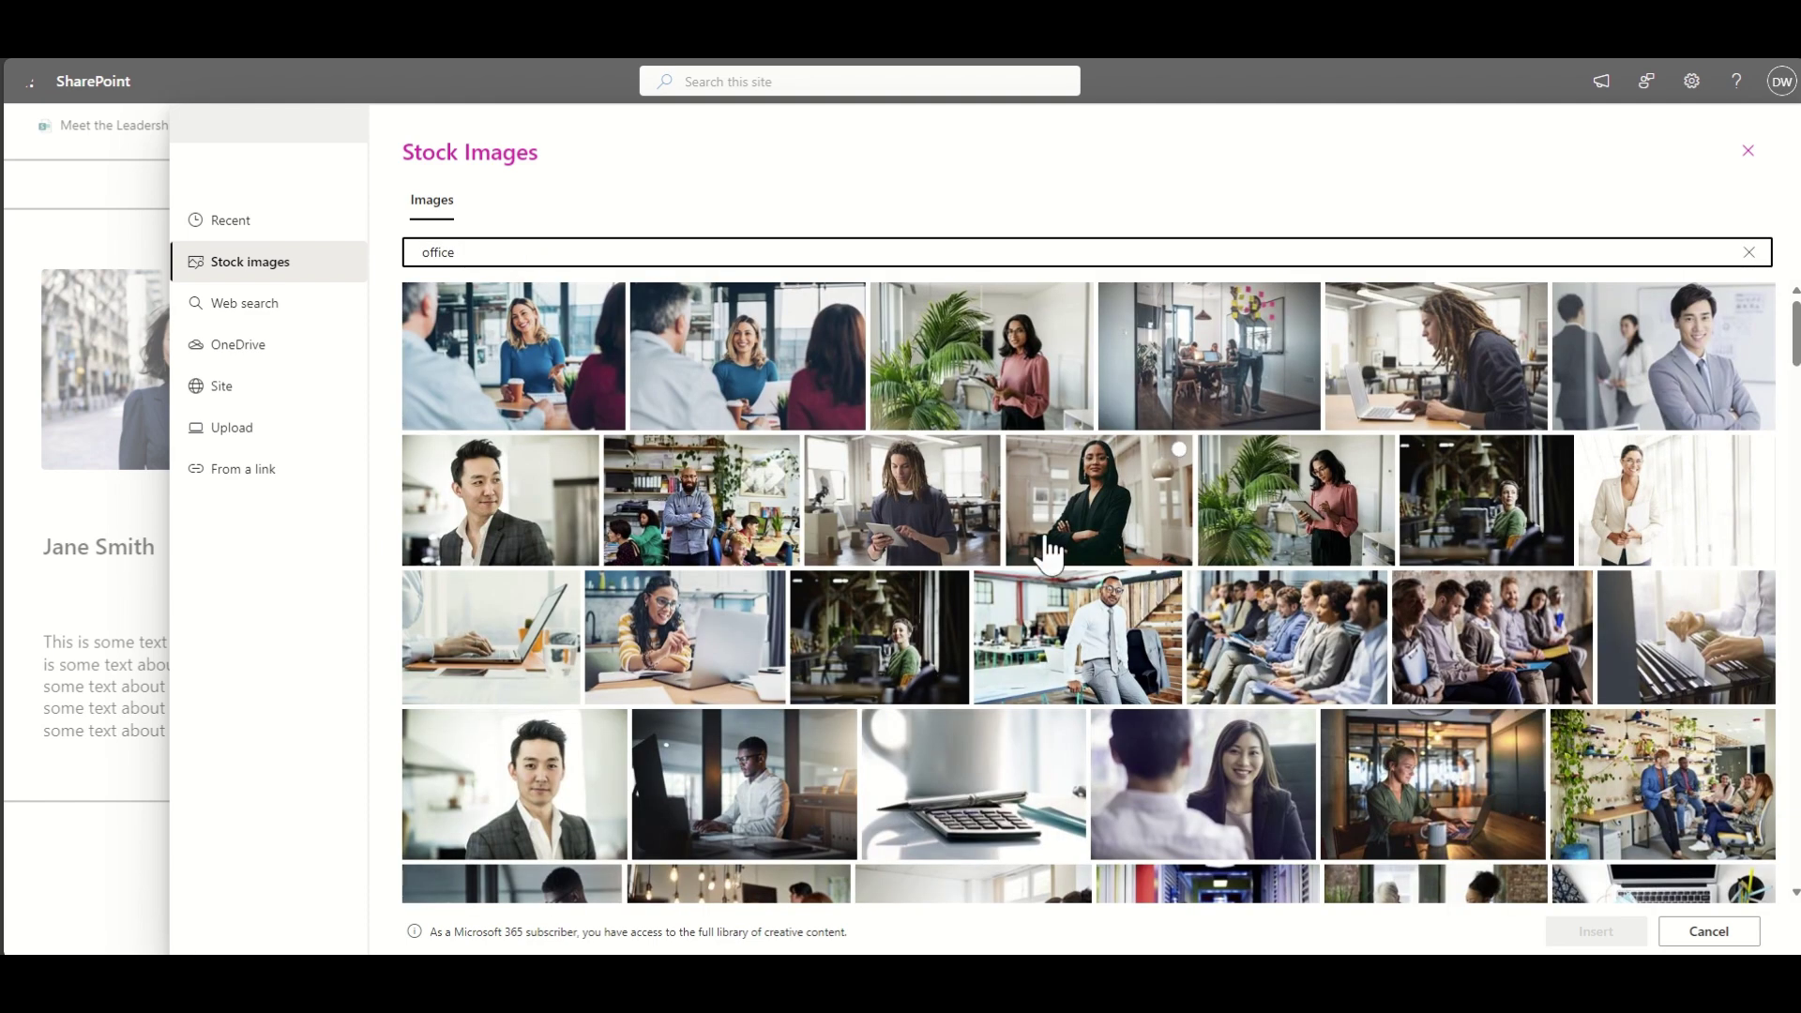
pyautogui.click(565, 788)
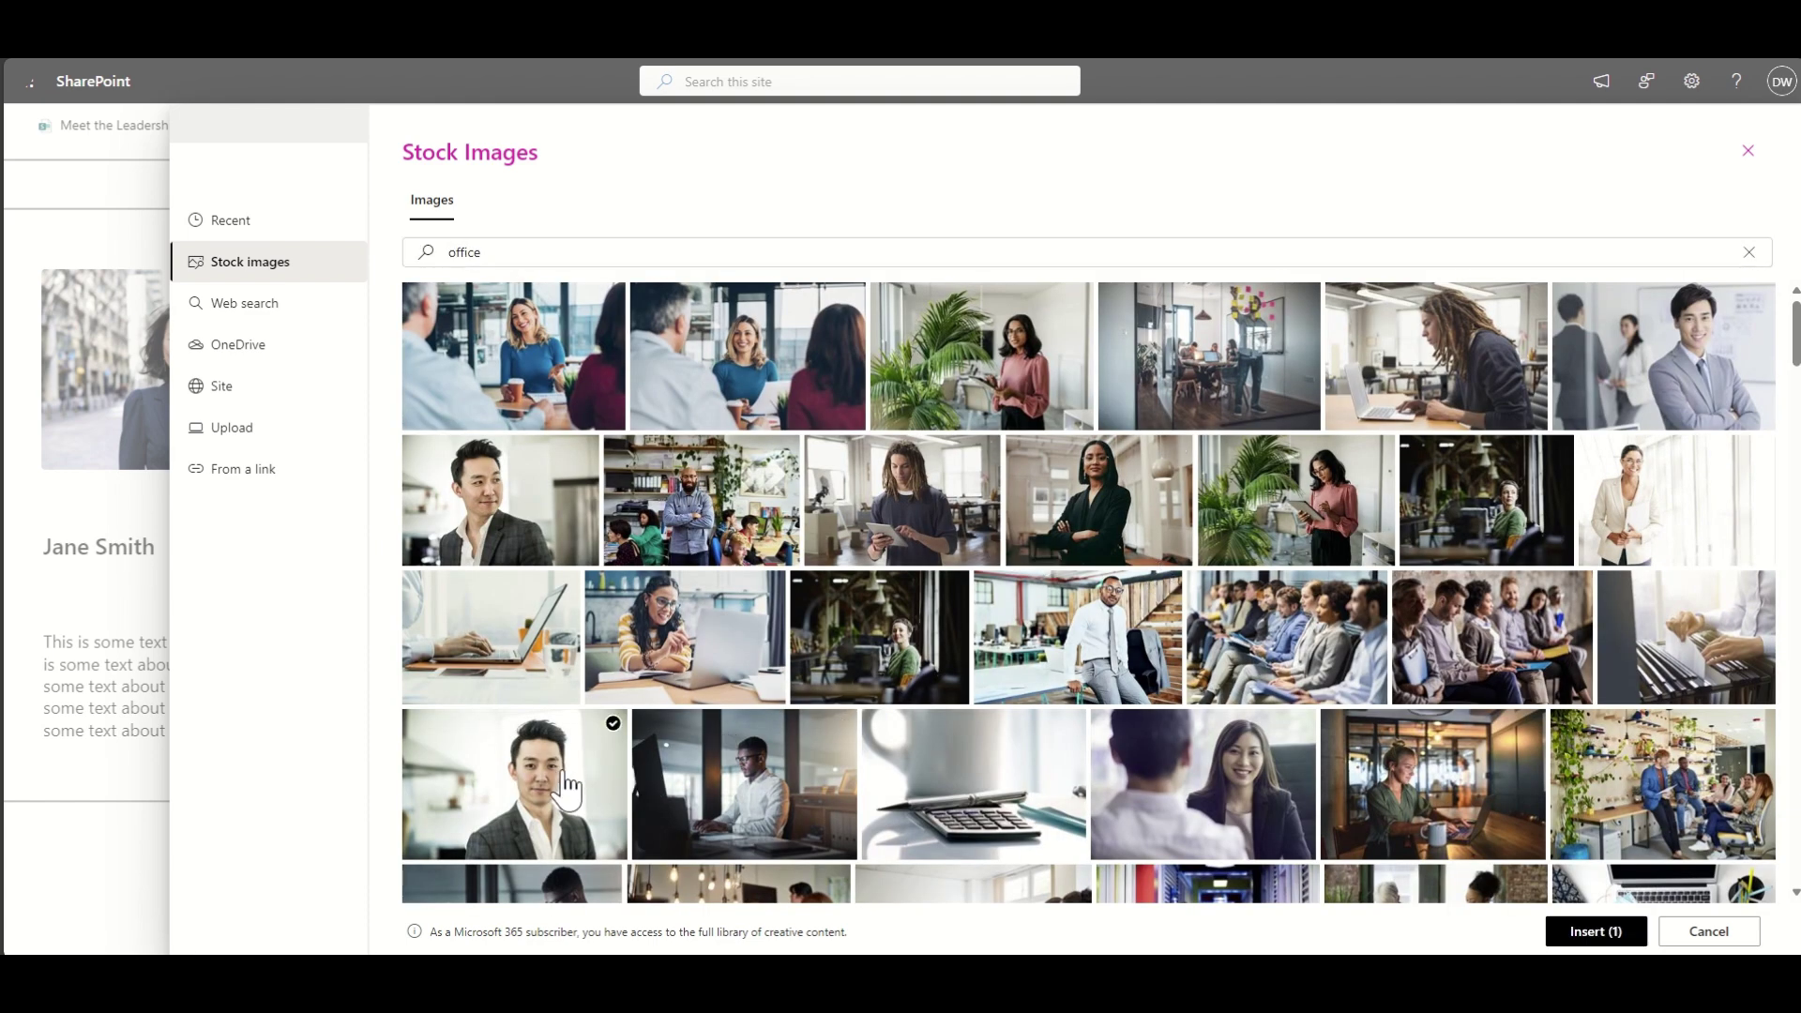
pyautogui.click(1586, 931)
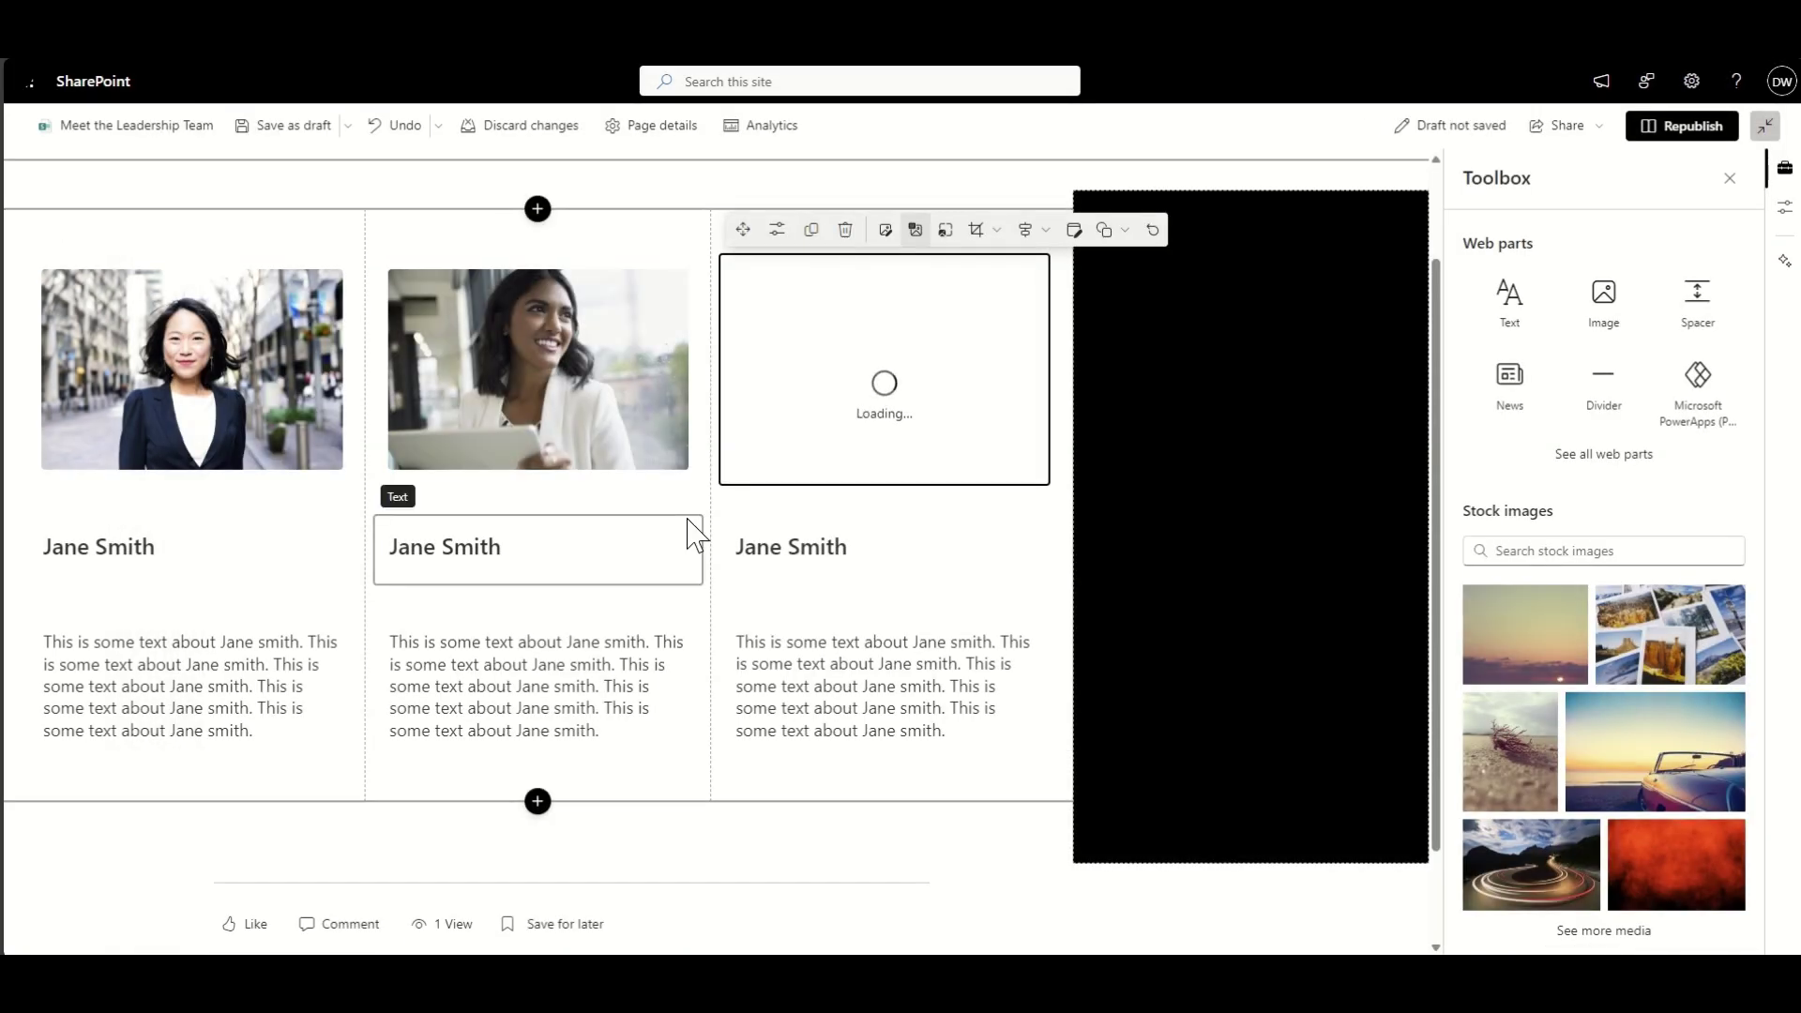
# Step: Retype the middle and right name headings with two other leaders' names
pyautogui.click(427, 557)
pyautogui.write('J')
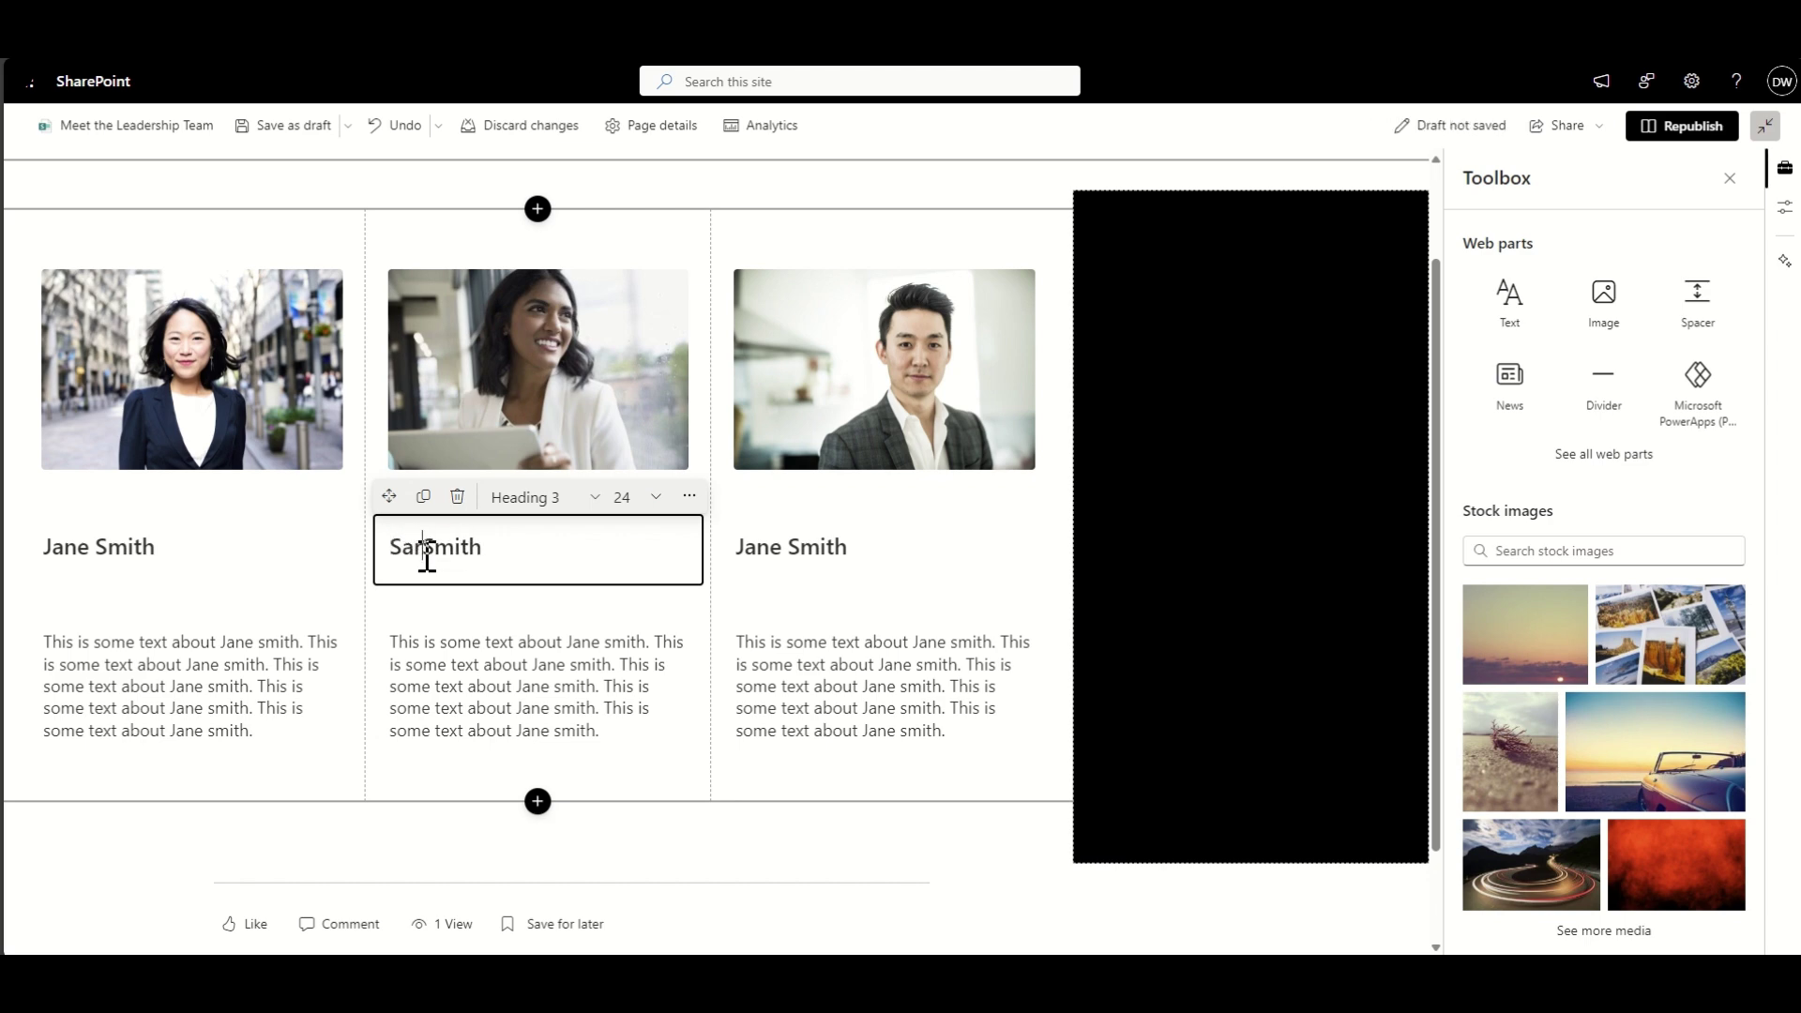
pyautogui.doubleClick(481, 542)
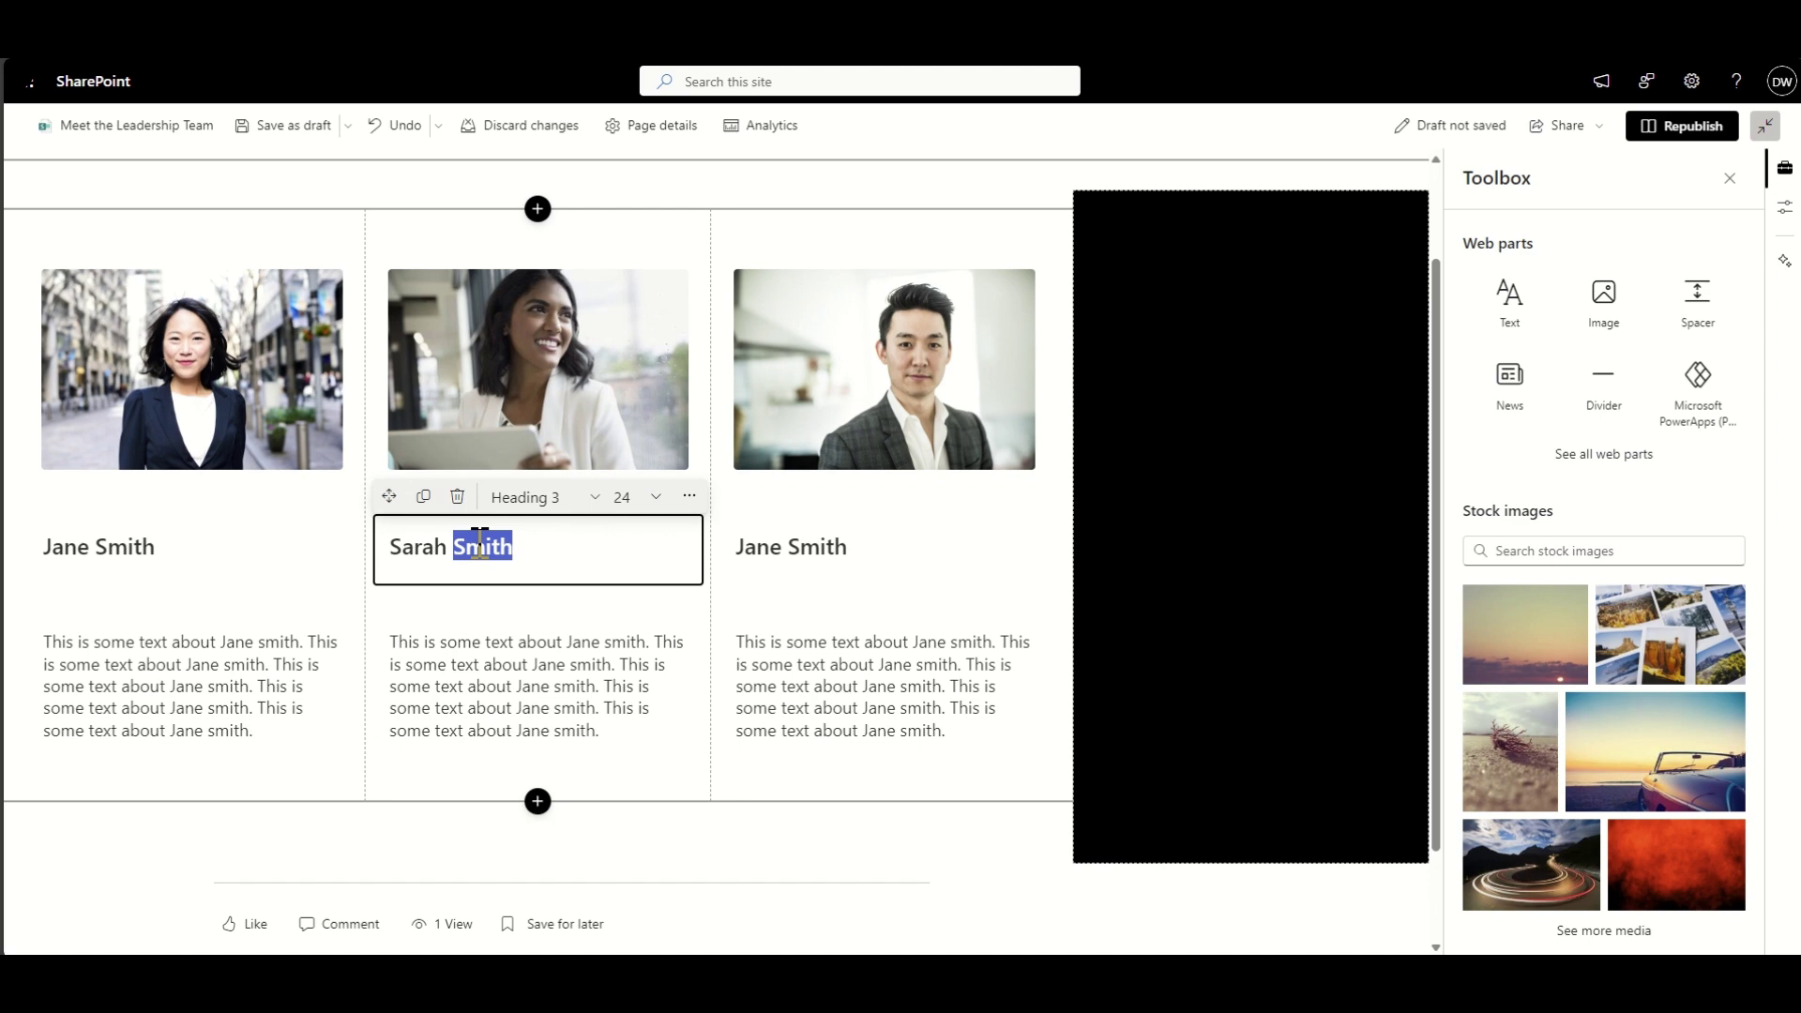
pyautogui.write('Jones')
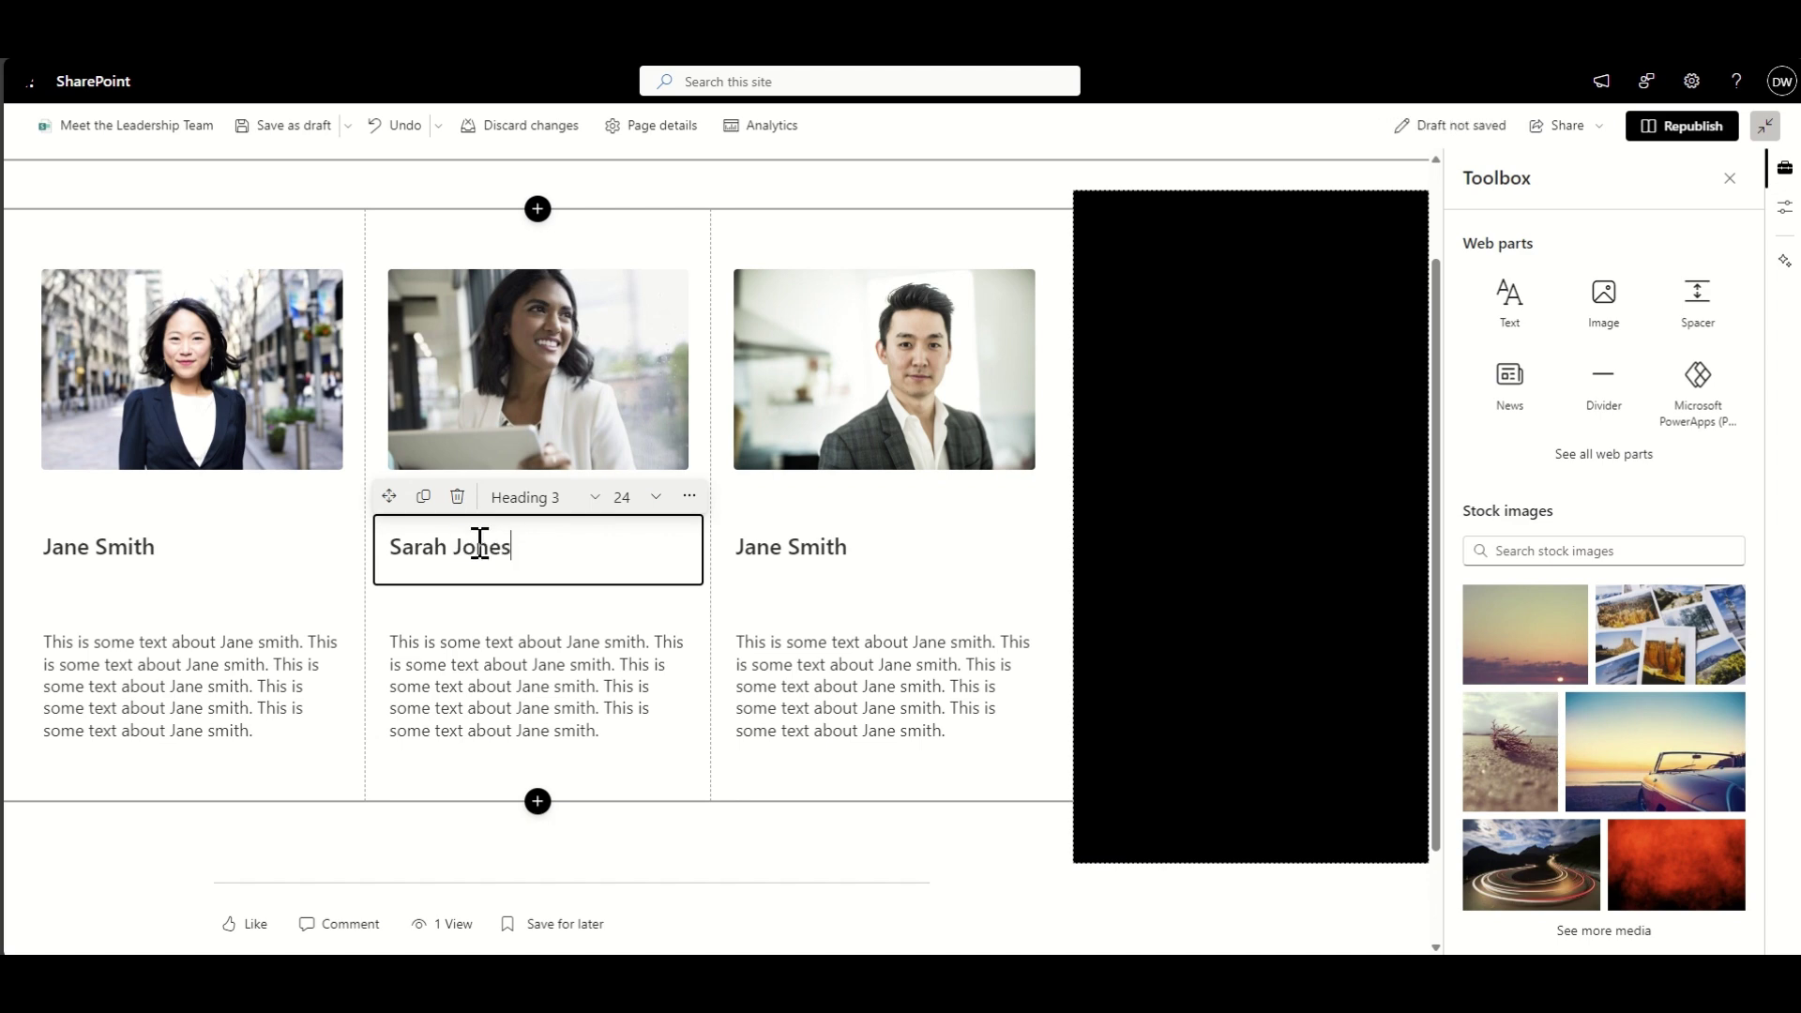
pyautogui.tripleClick(768, 556)
pyautogui.write('Dave Phillips')
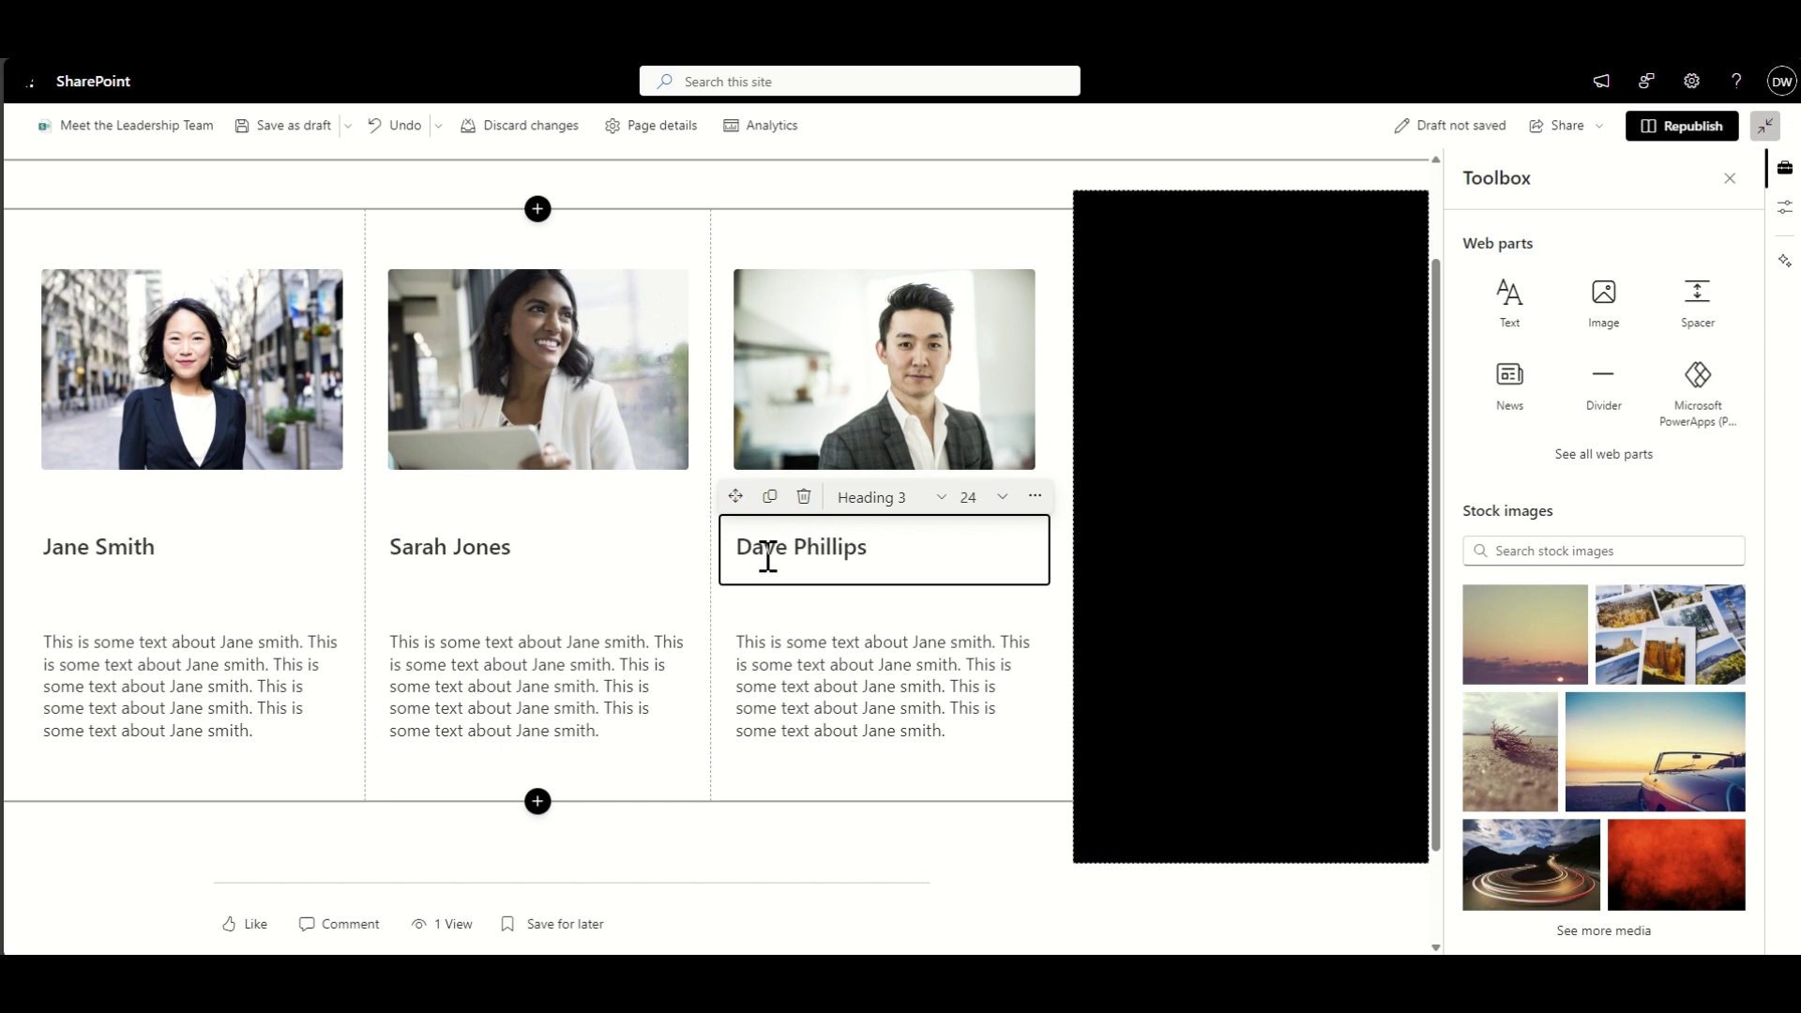
pyautogui.click(818, 855)
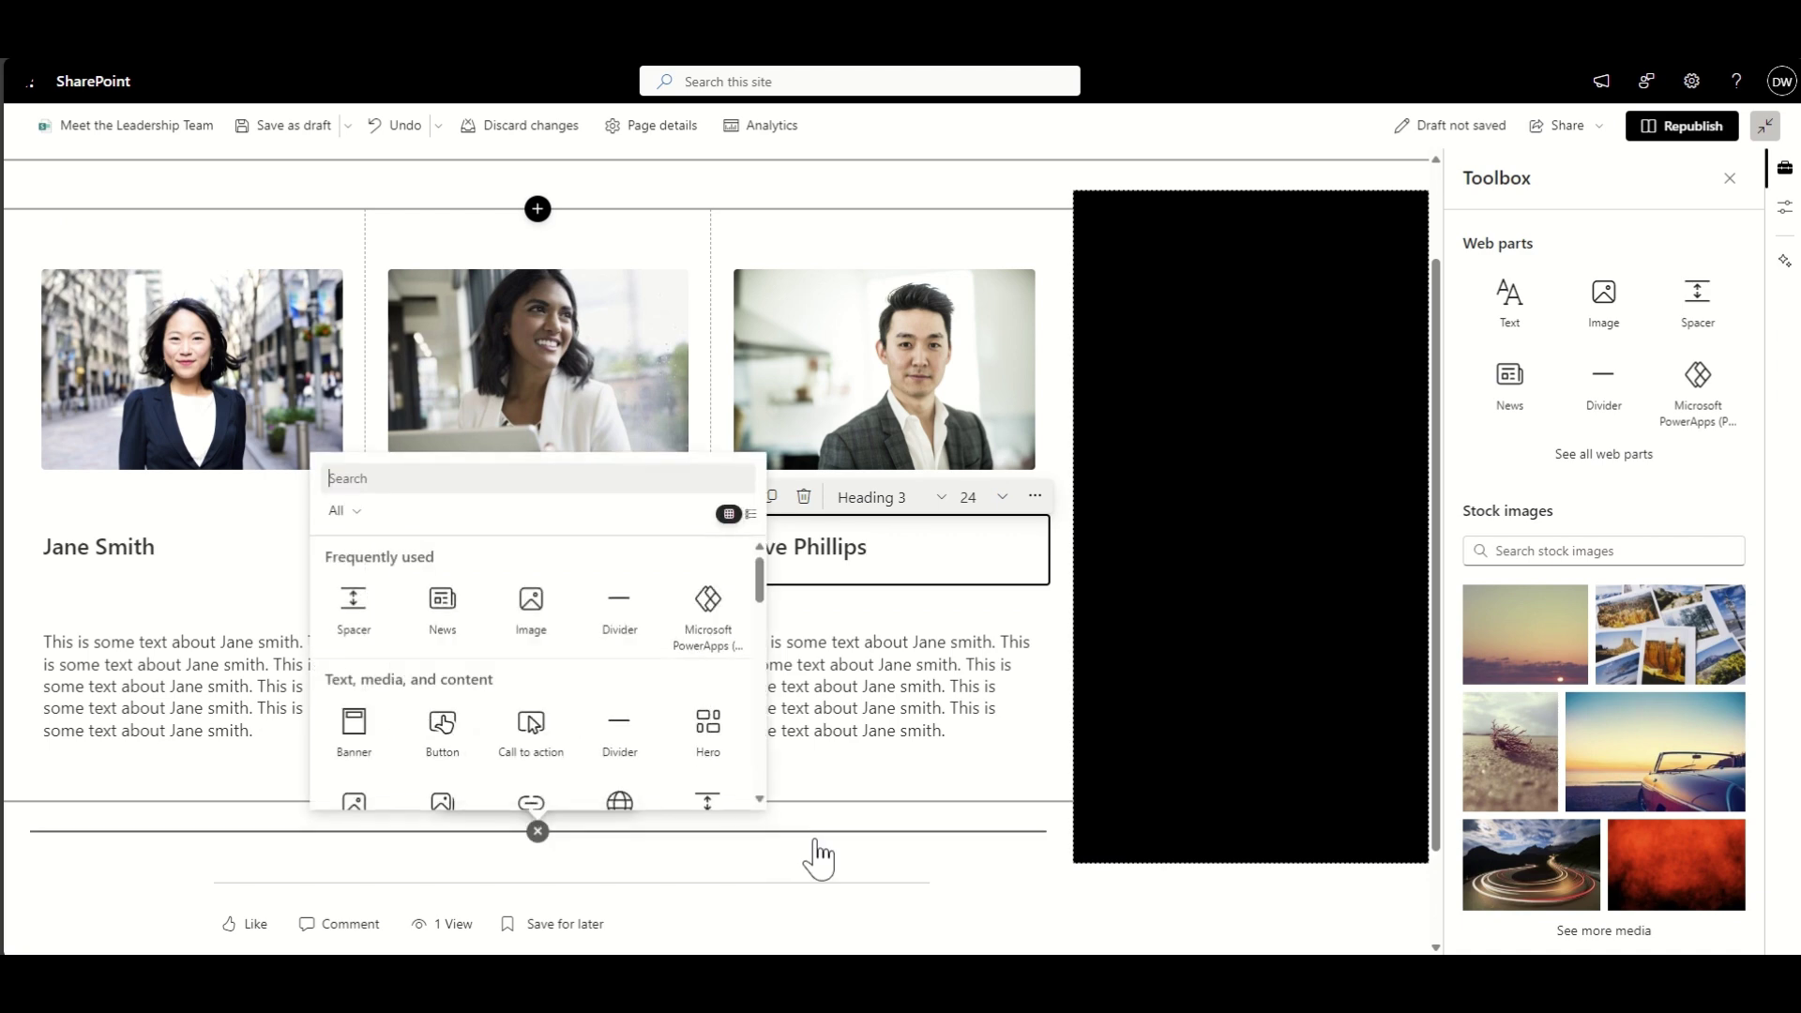
pyautogui.click(1074, 842)
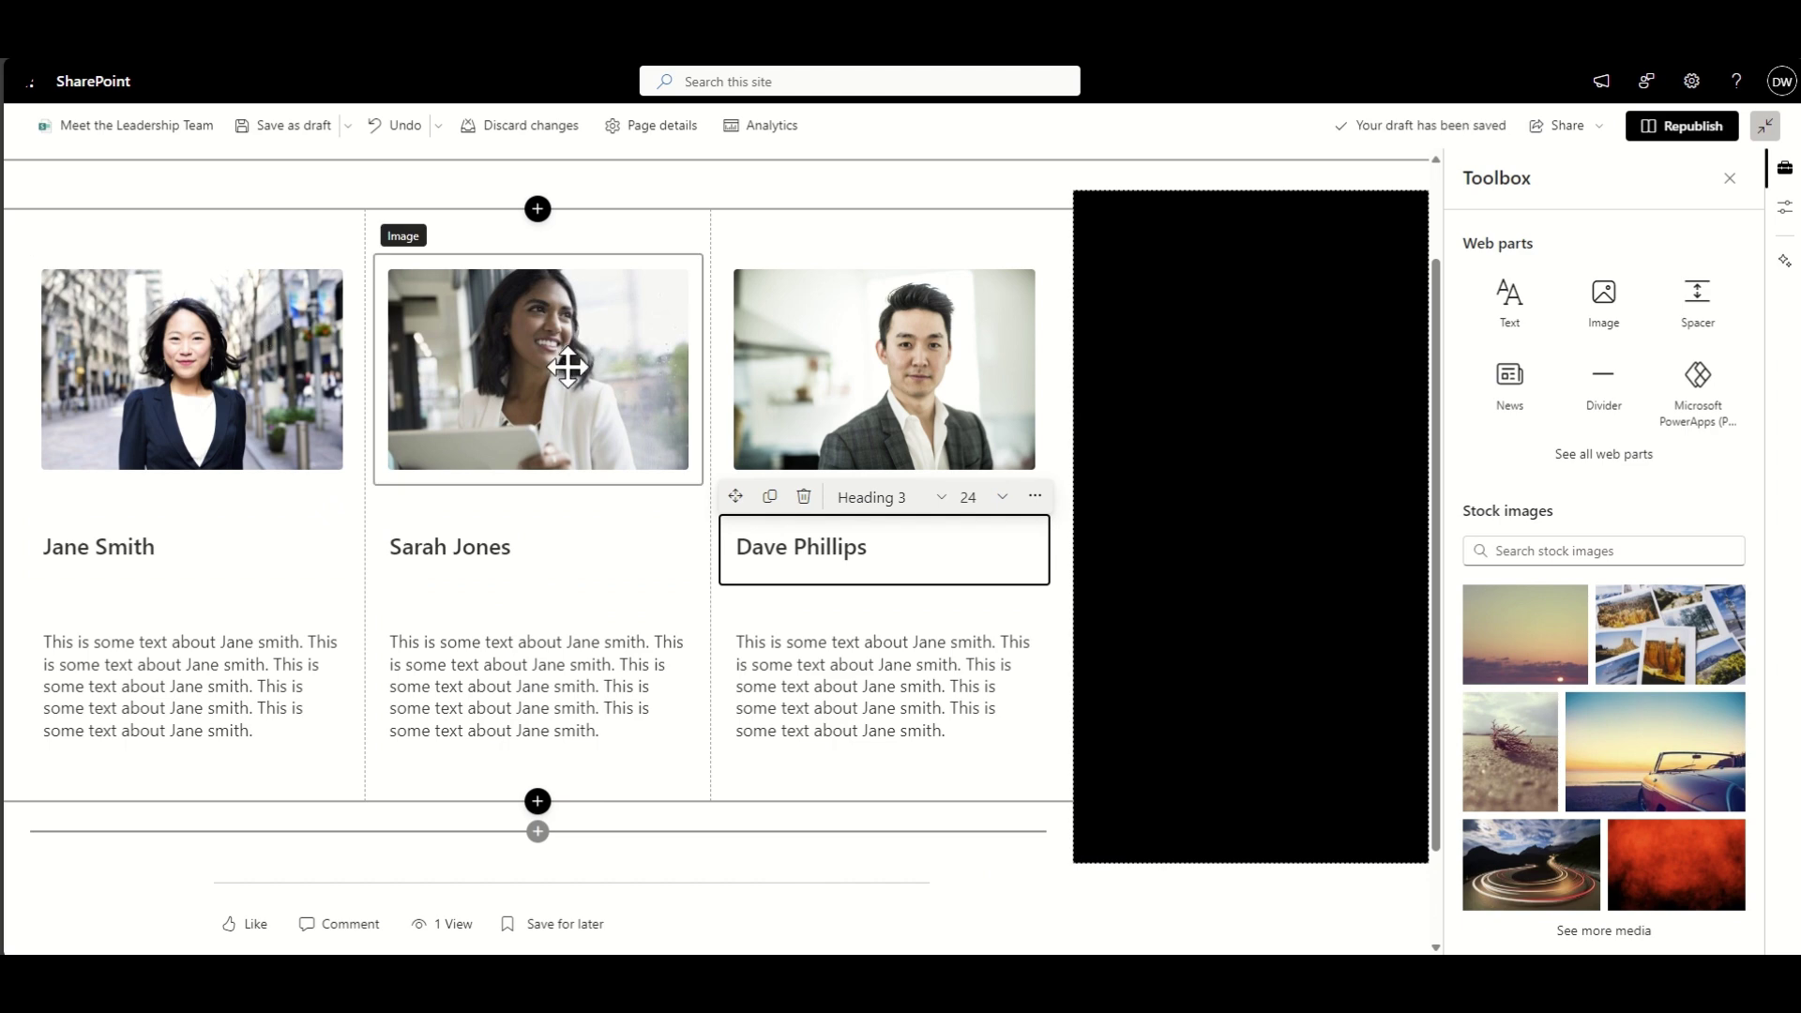
pyautogui.click(127, 333)
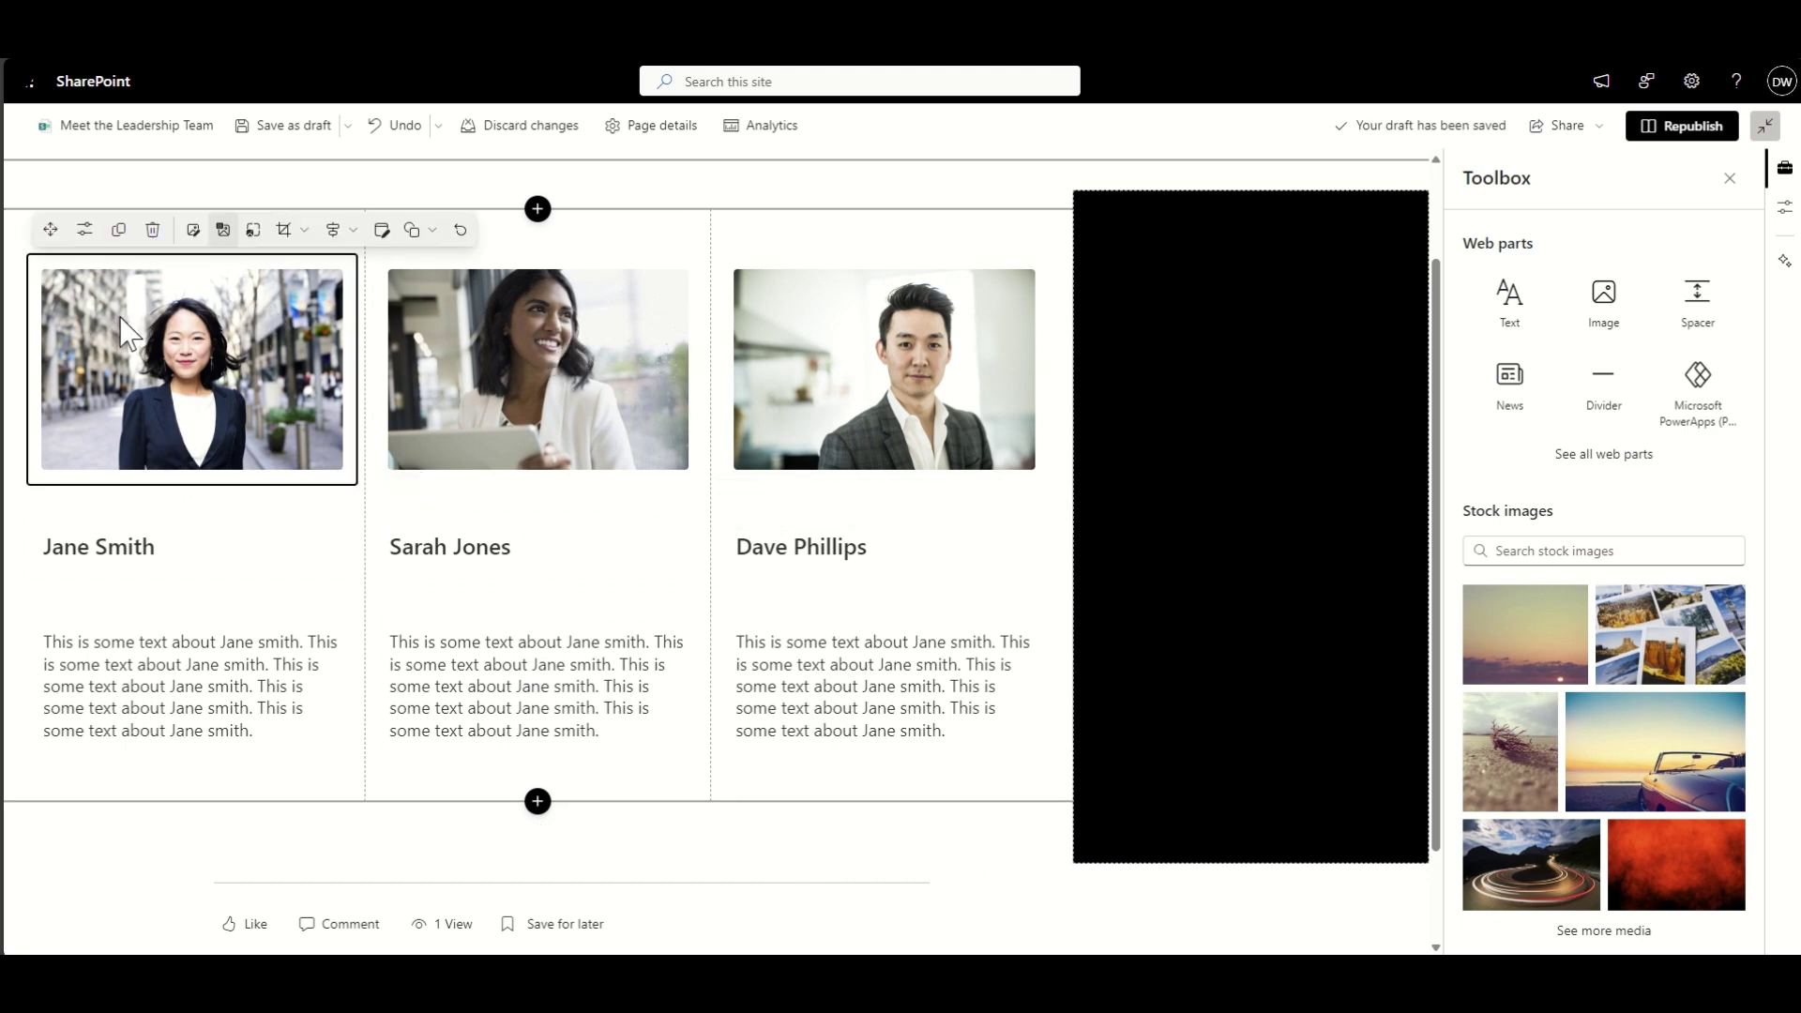
# Step: Duplicate the first leader's photo into a second row across all three columns
pyautogui.click(116, 246)
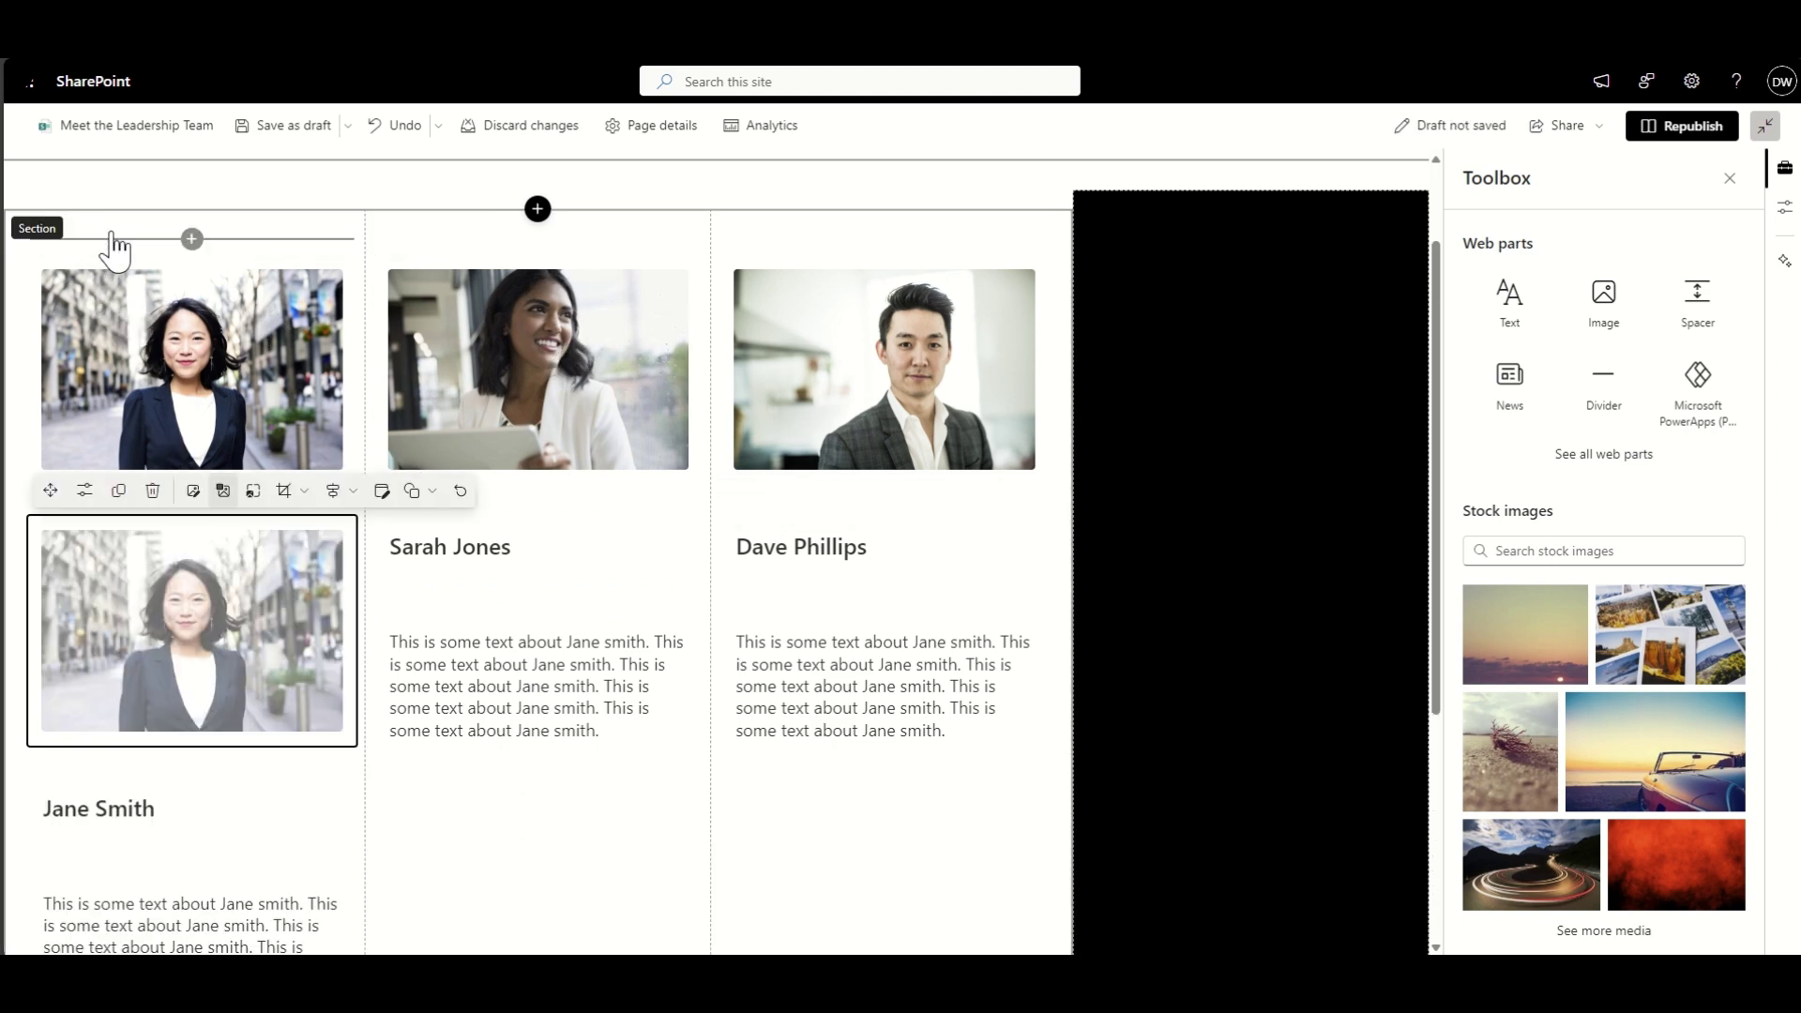
pyautogui.click(117, 246)
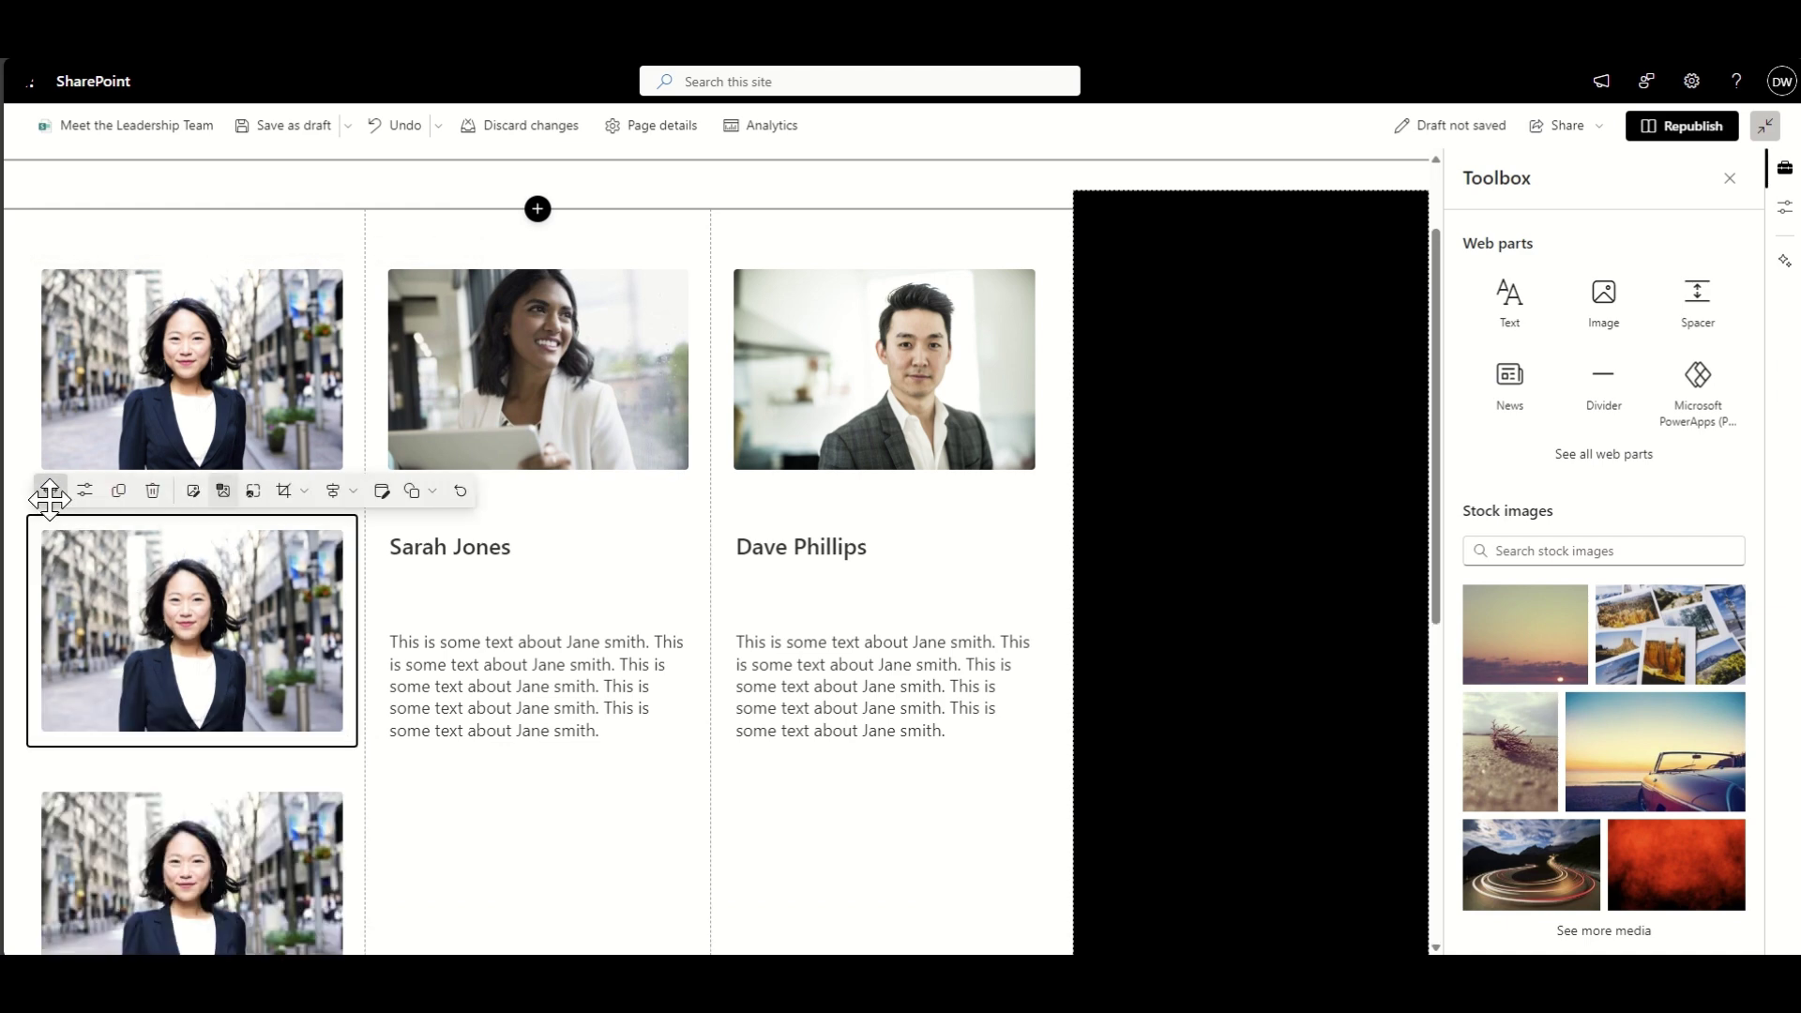
pyautogui.moveTo(51, 491); pyautogui.dragTo(507, 764)
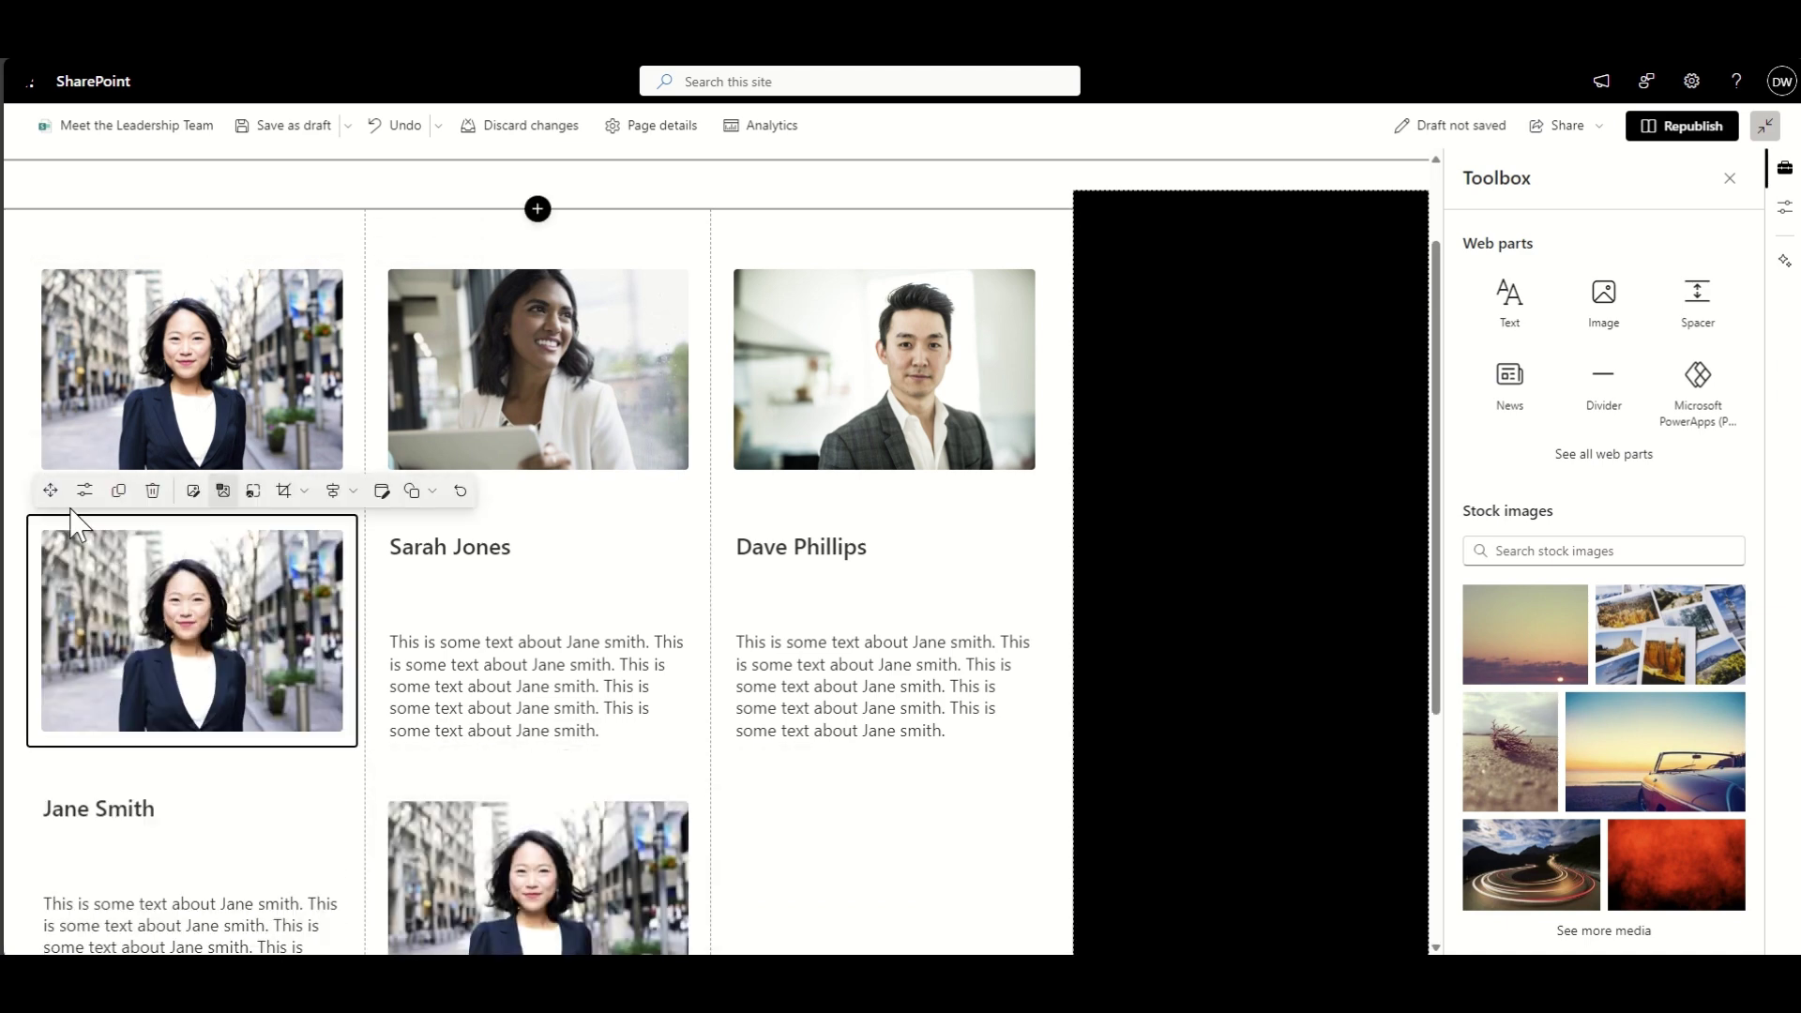
pyautogui.moveTo(51, 491); pyautogui.dragTo(776, 764)
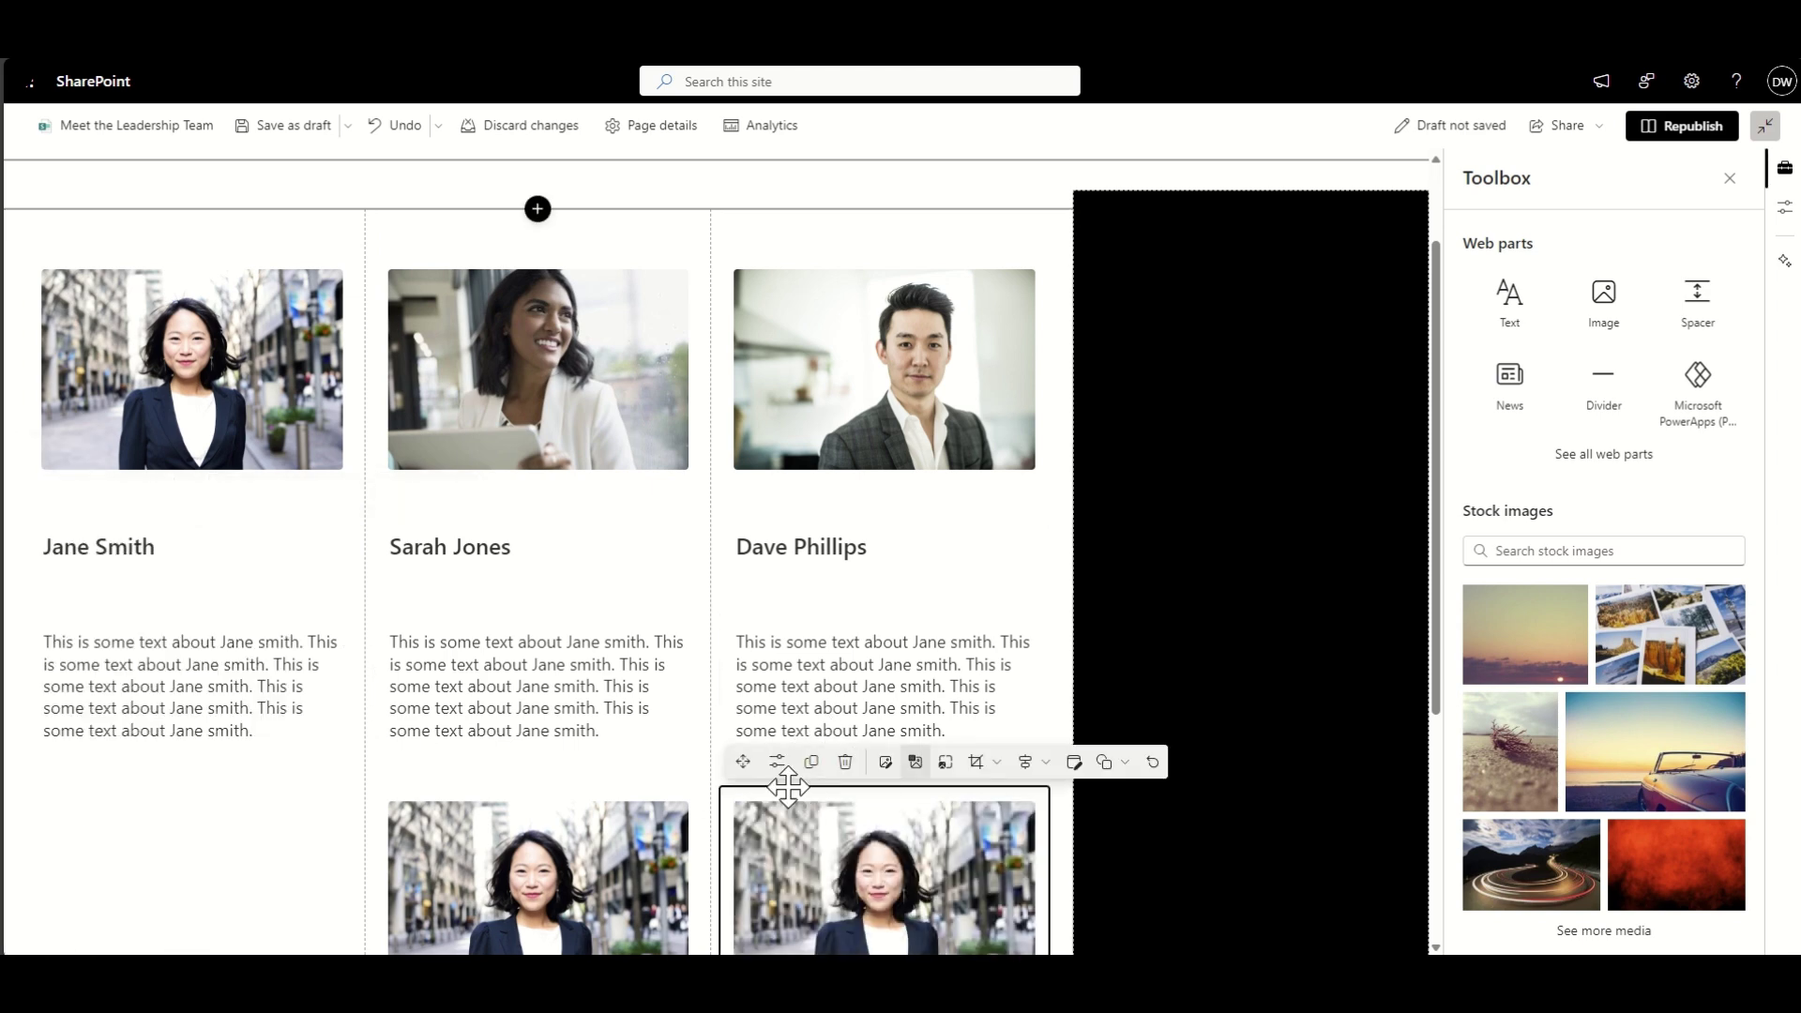
pyautogui.click(269, 428)
pyautogui.click(118, 228)
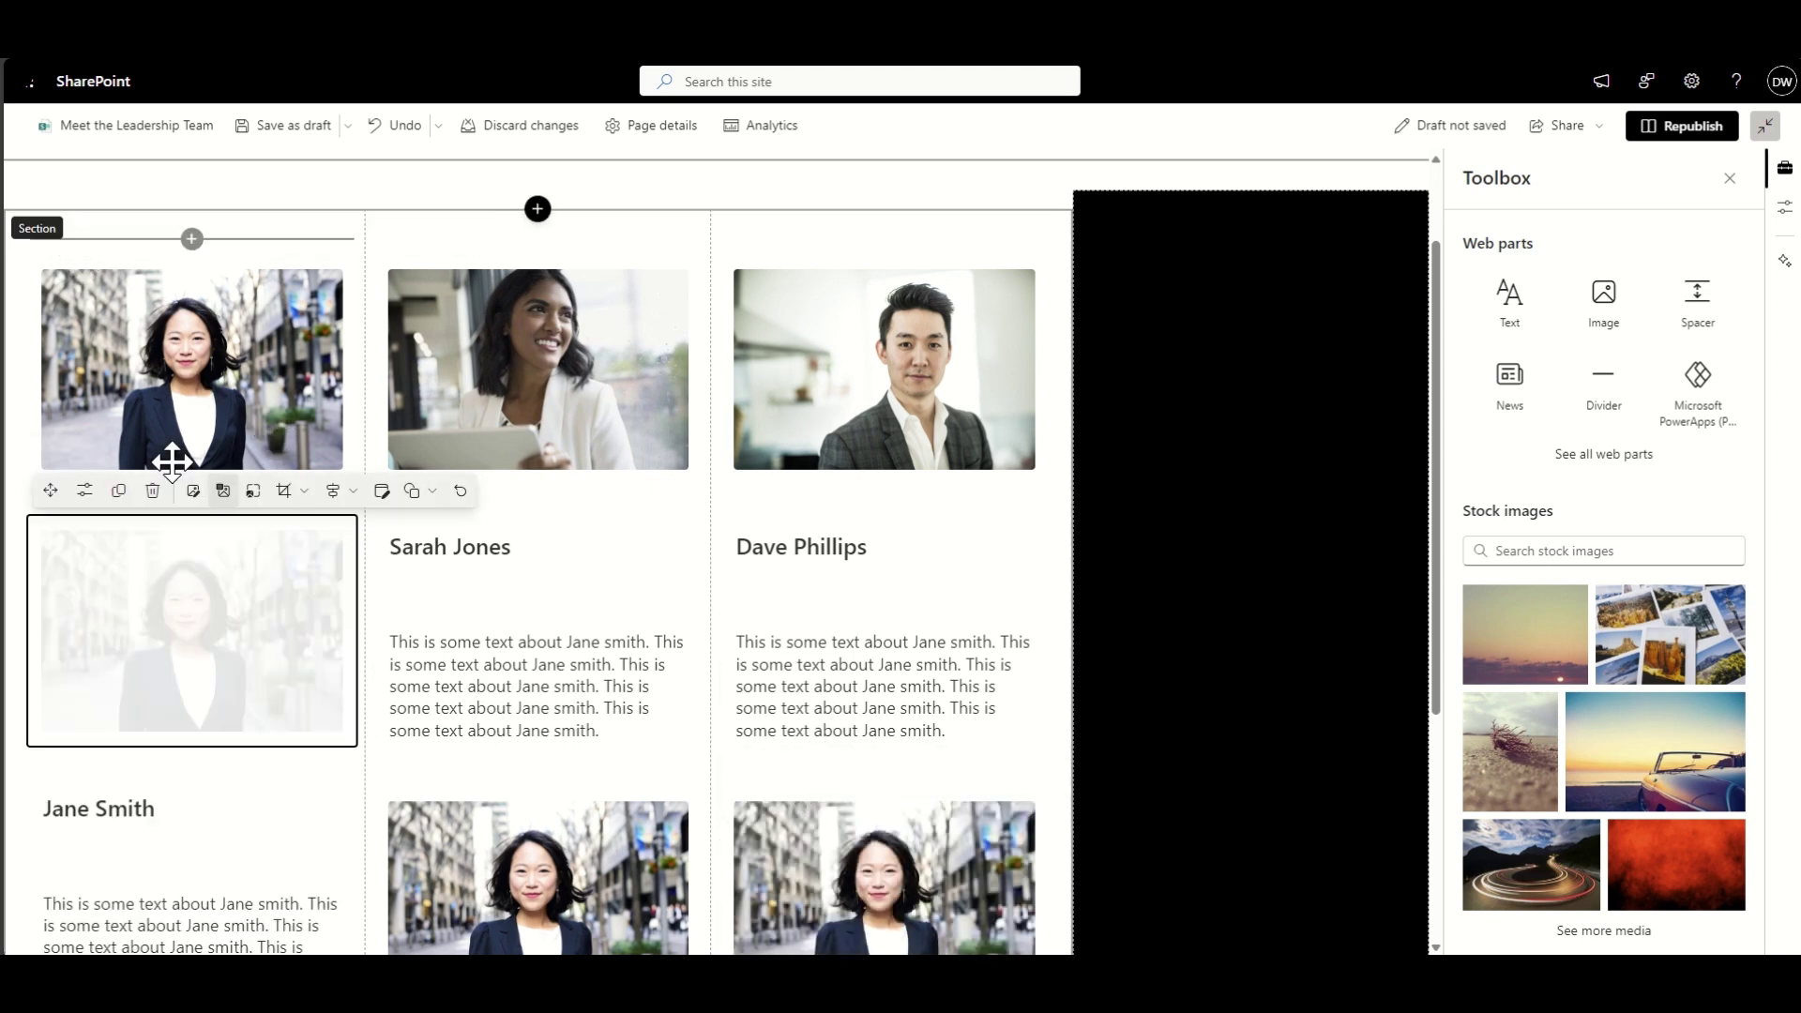
pyautogui.scroll(-2, 202, 525)
pyautogui.moveTo(50, 301); pyautogui.dragTo(115, 835)
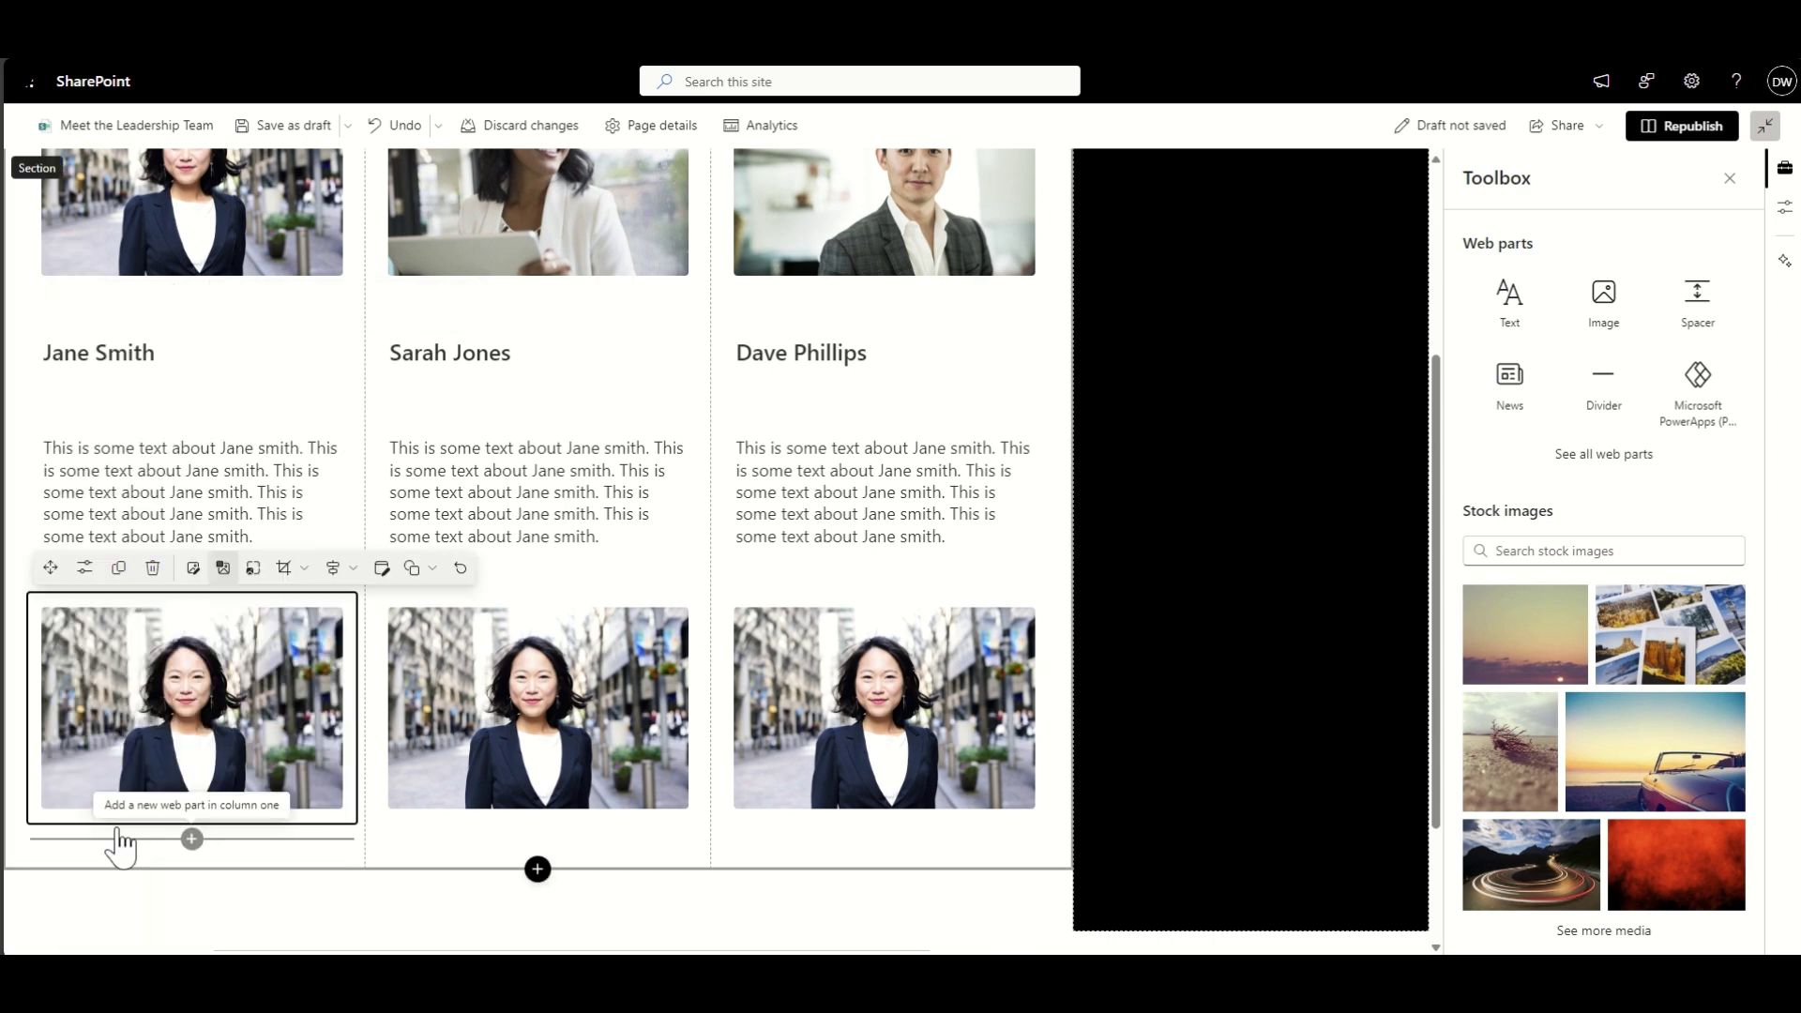
# Step: Duplicate the name heading and place copies under the lower-row photos in each column
pyautogui.click(106, 355)
pyautogui.click(76, 302)
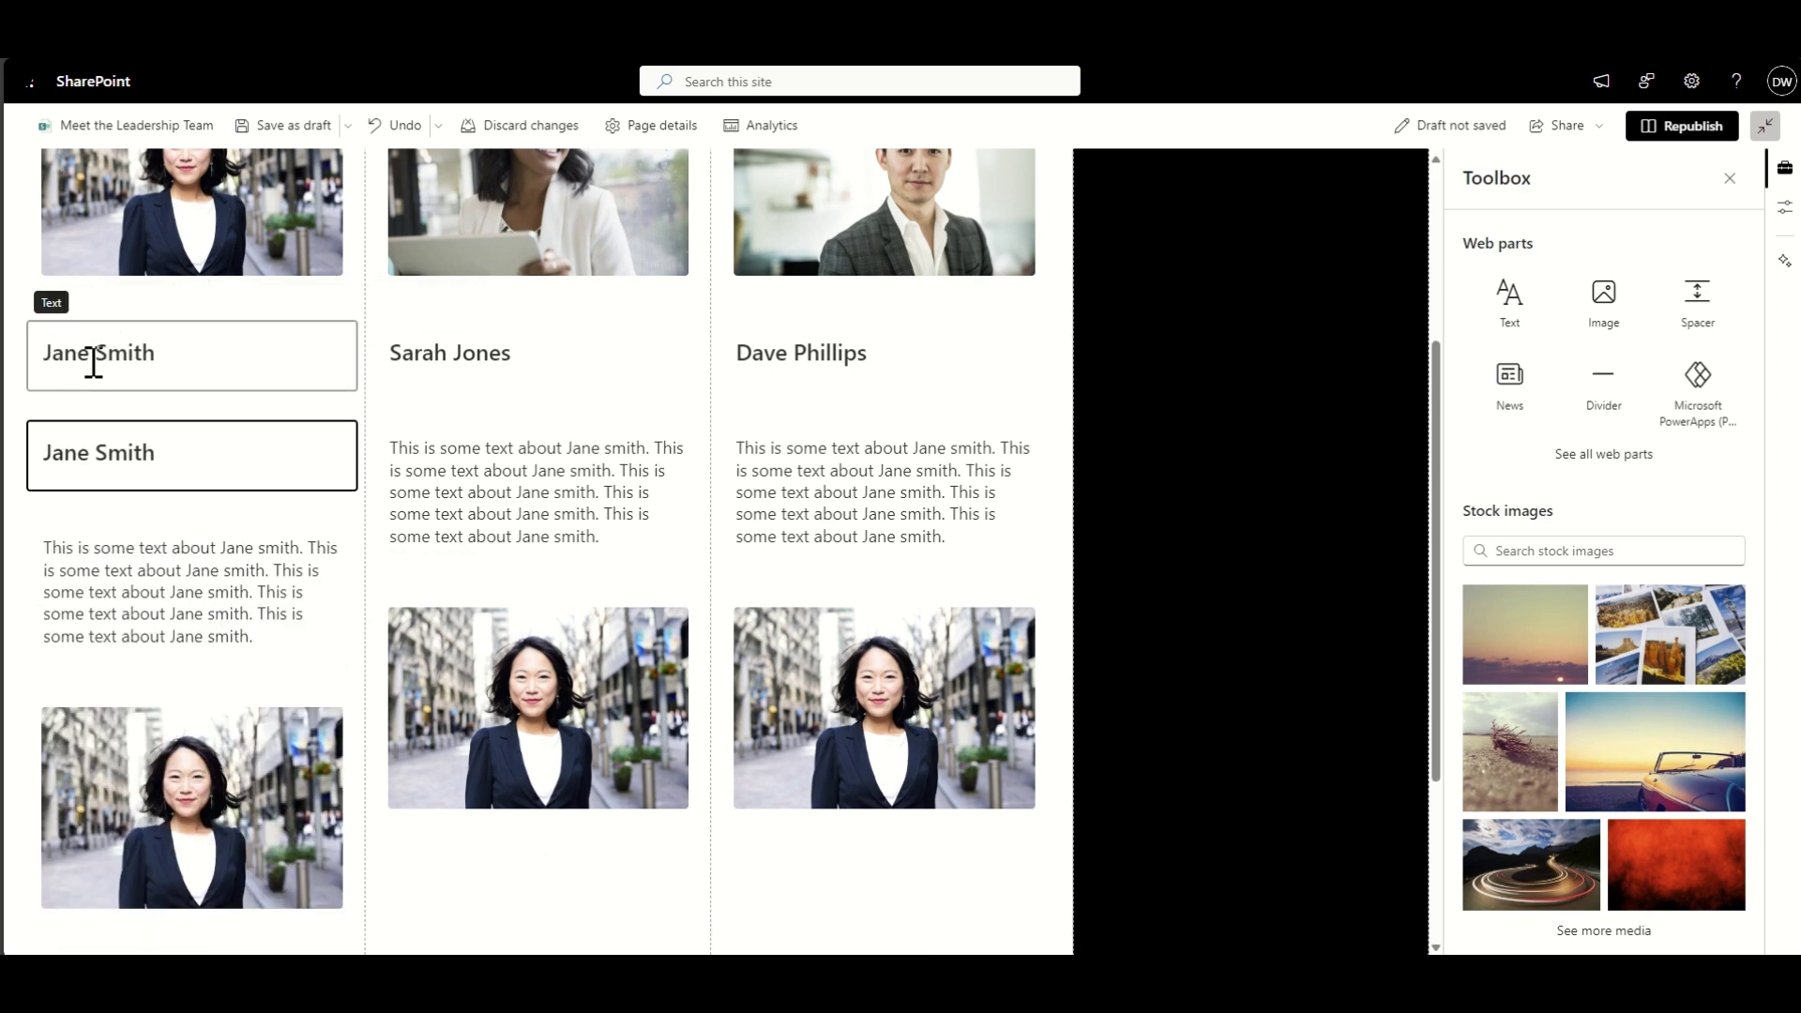
pyautogui.click(90, 355)
pyautogui.click(77, 302)
pyautogui.click(98, 354)
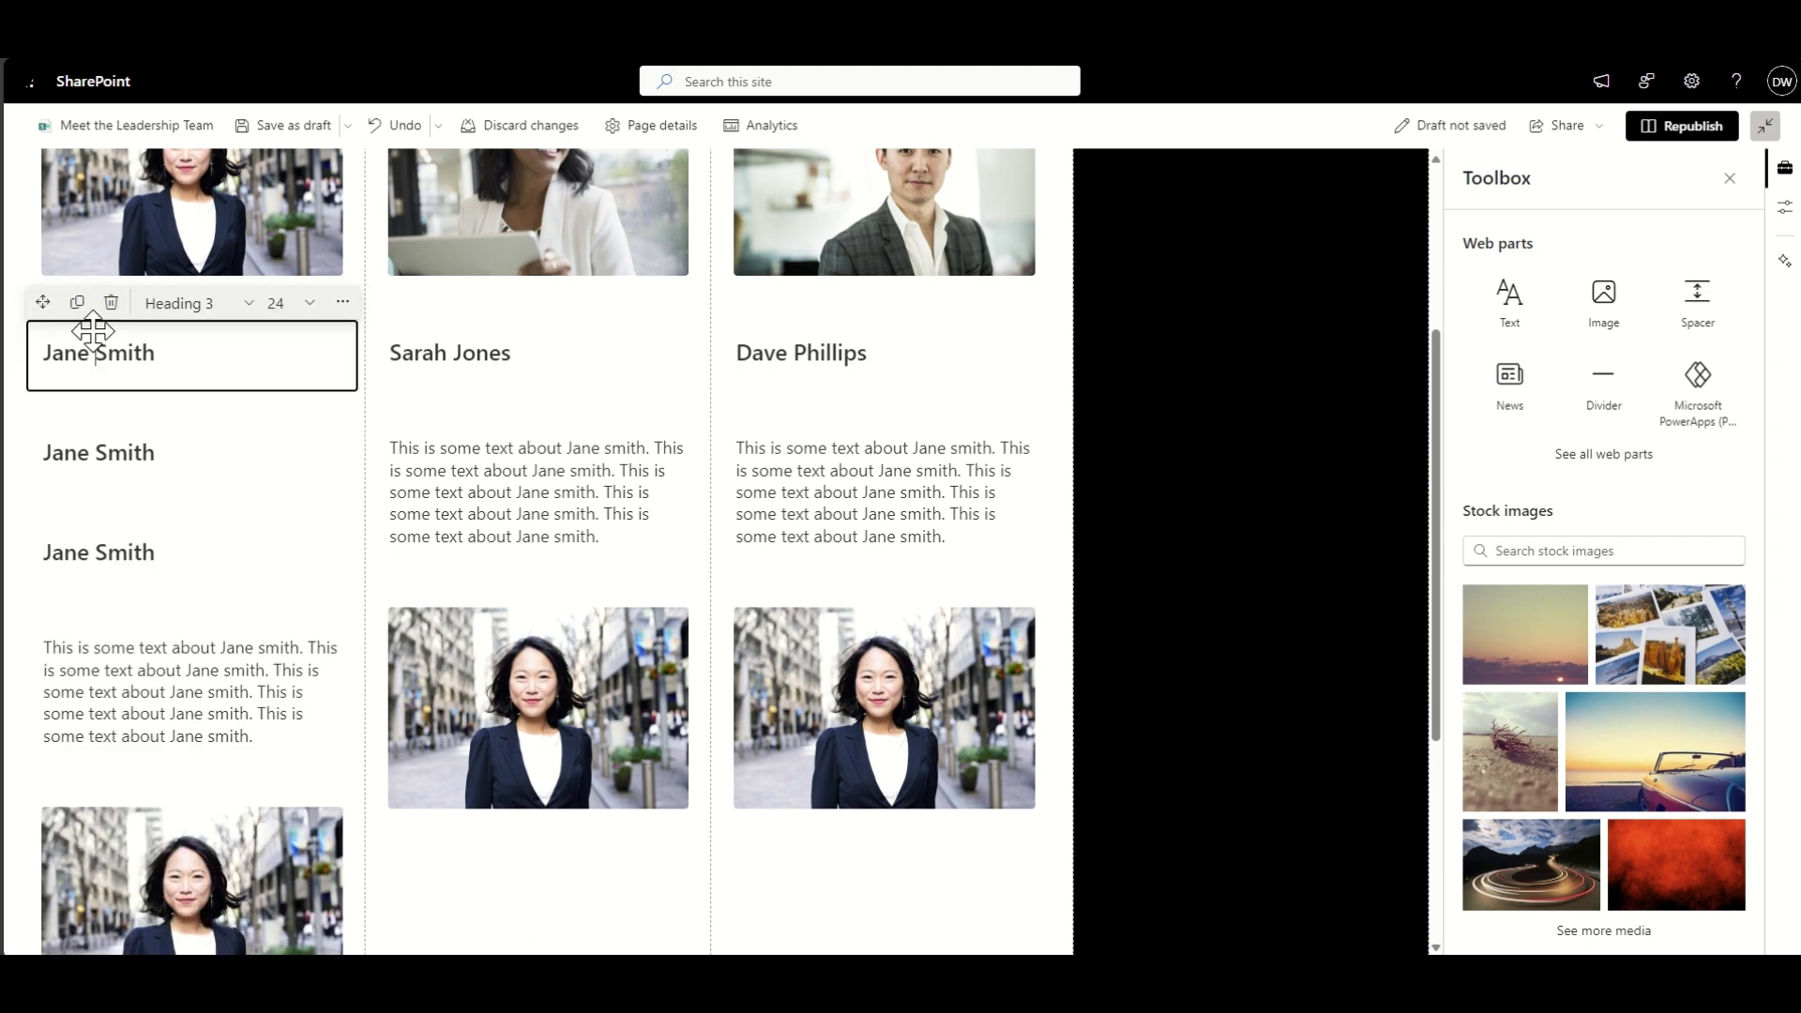
pyautogui.click(77, 303)
pyautogui.click(191, 492)
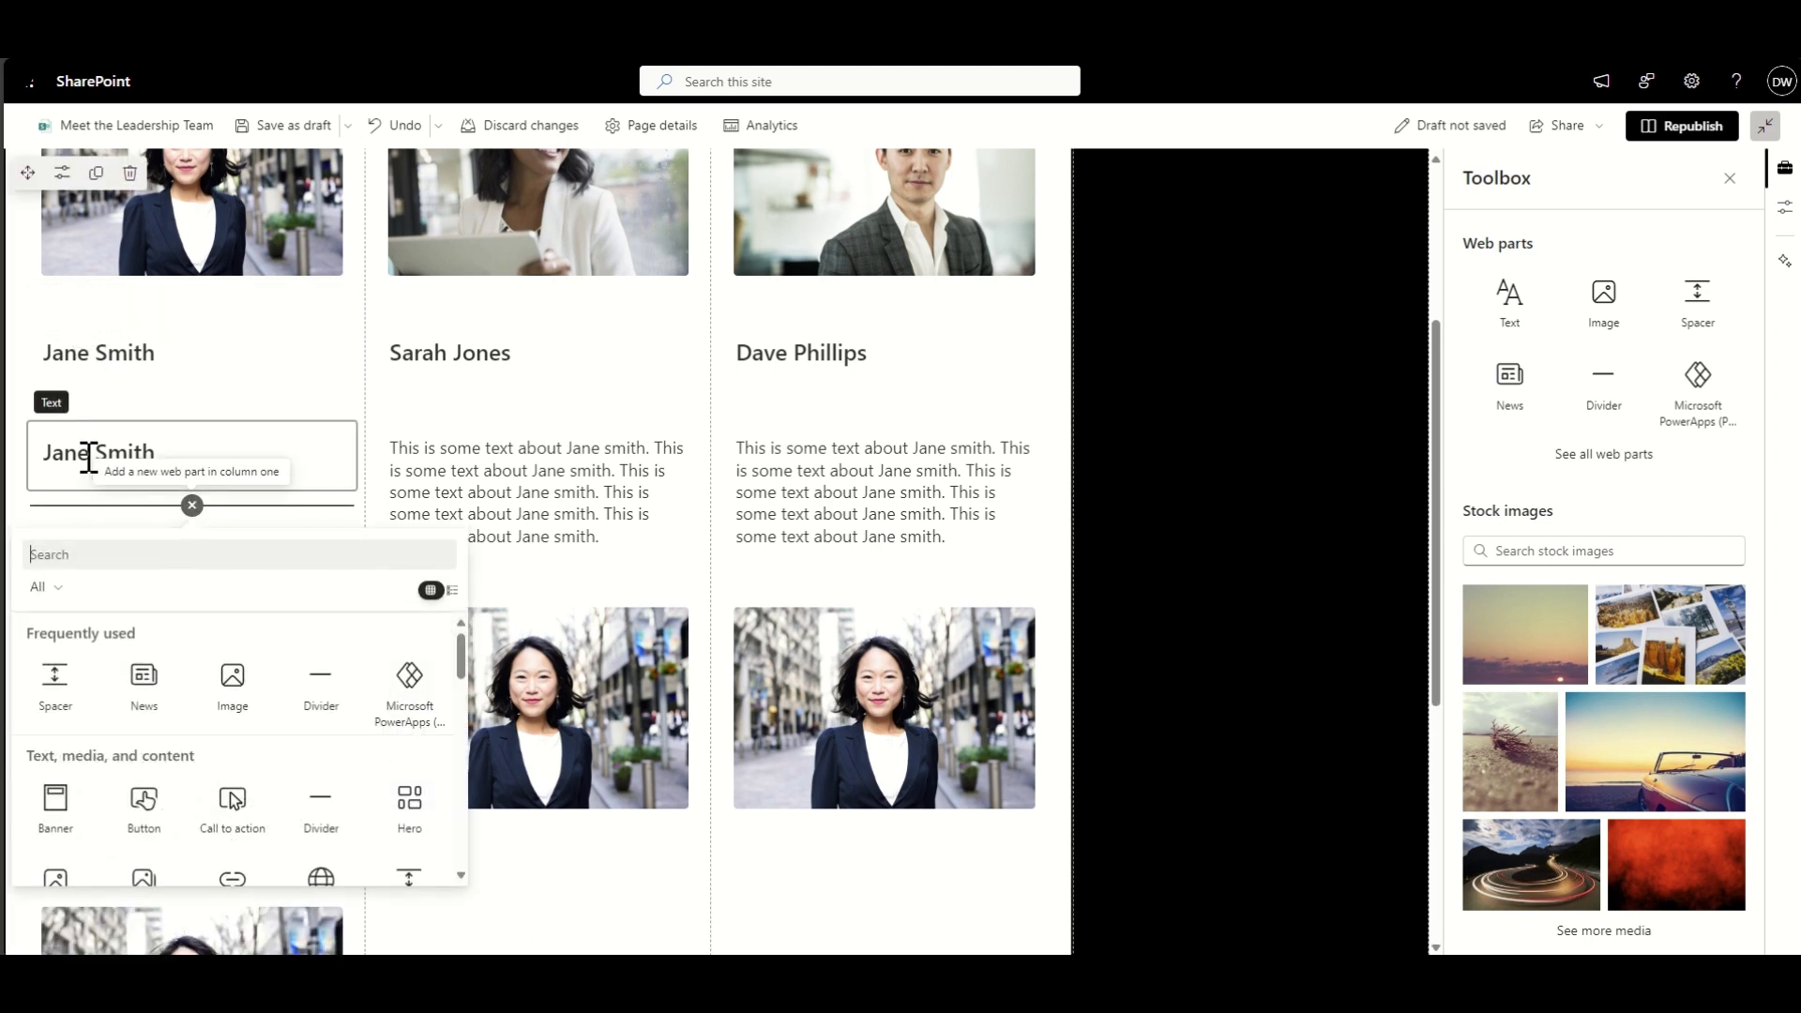
pyautogui.click(84, 454)
pyautogui.moveTo(44, 404); pyautogui.dragTo(515, 838)
pyautogui.click(190, 496)
pyautogui.click(104, 452)
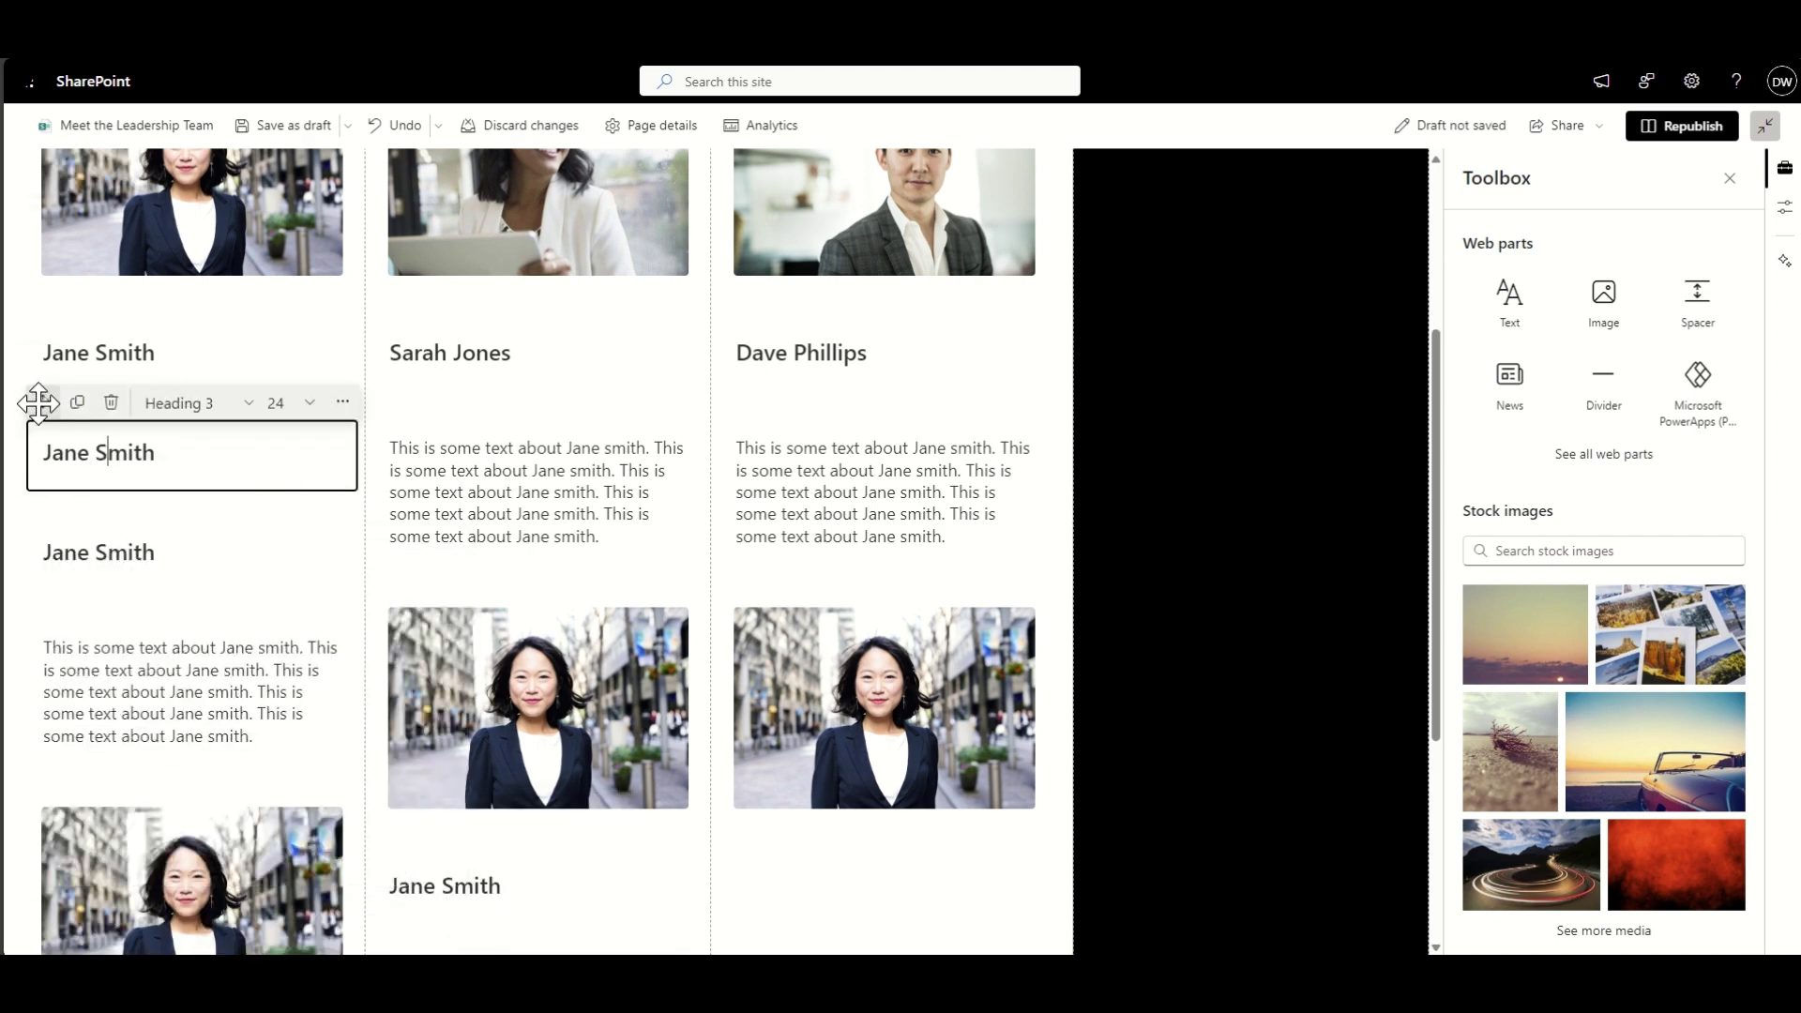
pyautogui.moveTo(44, 404); pyautogui.dragTo(777, 844)
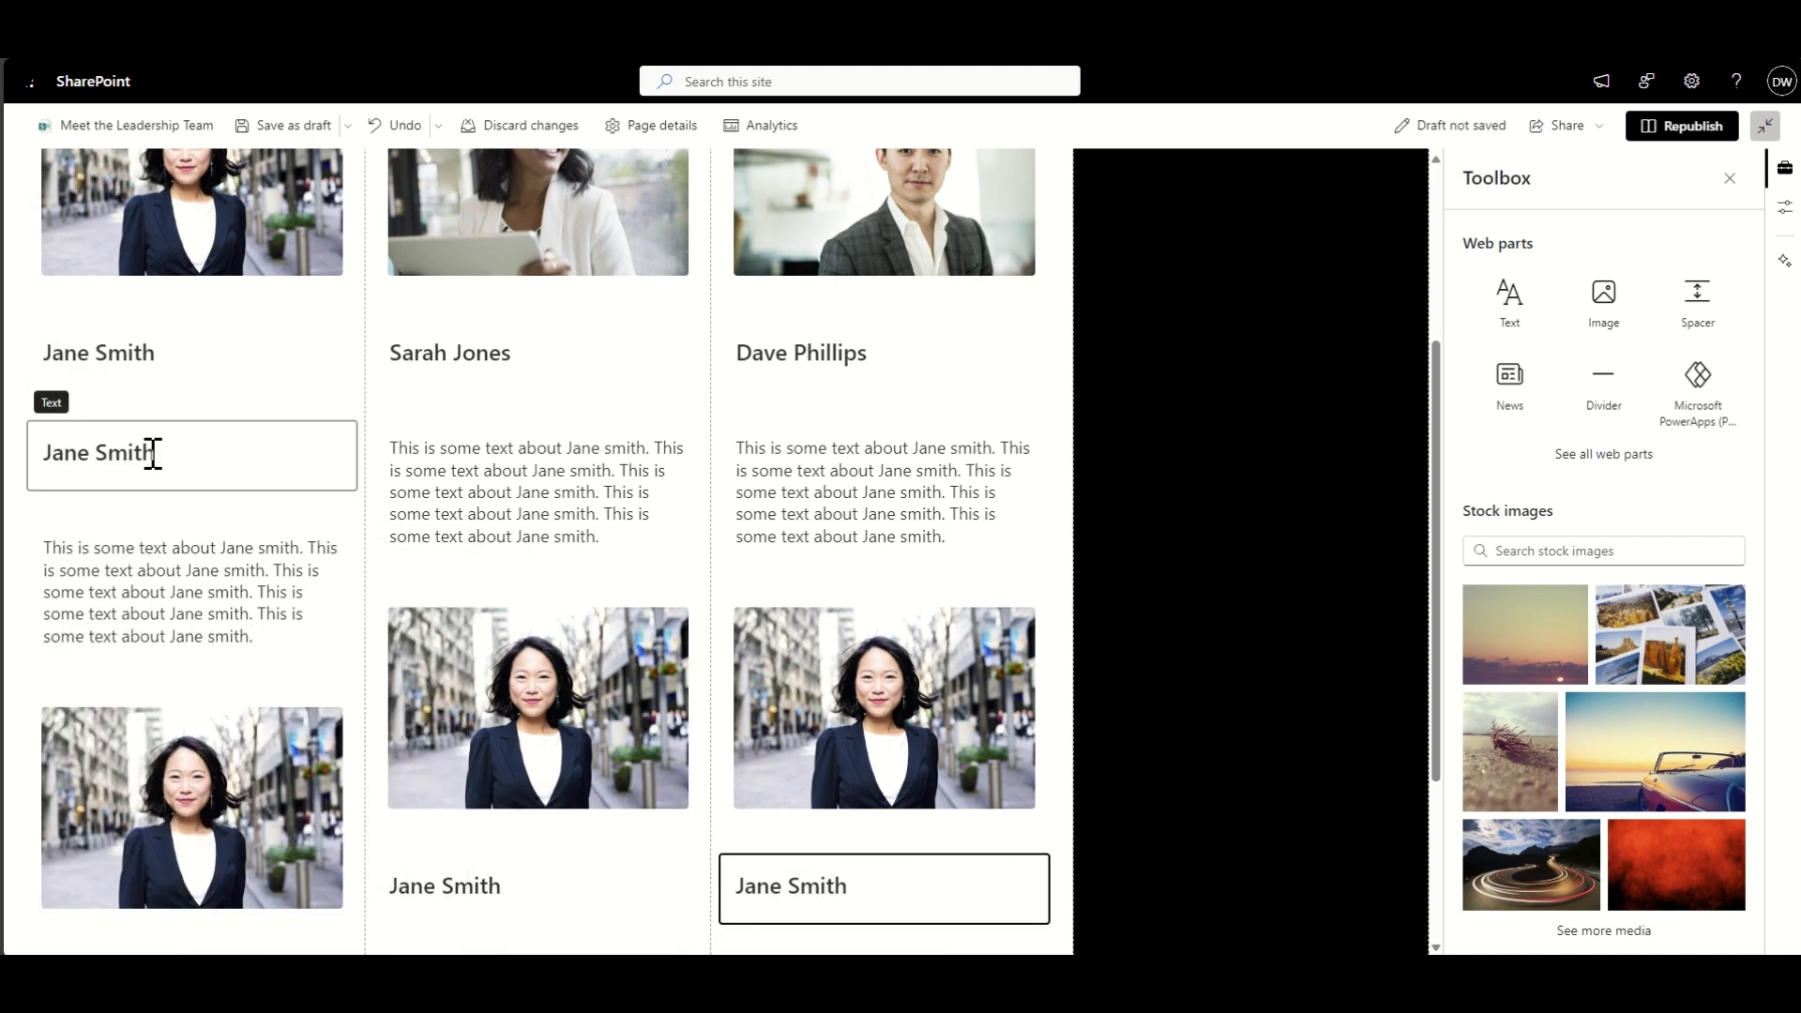
pyautogui.click(150, 452)
pyautogui.moveTo(43, 402); pyautogui.dragTo(197, 668)
pyautogui.scroll(1, 172, 404)
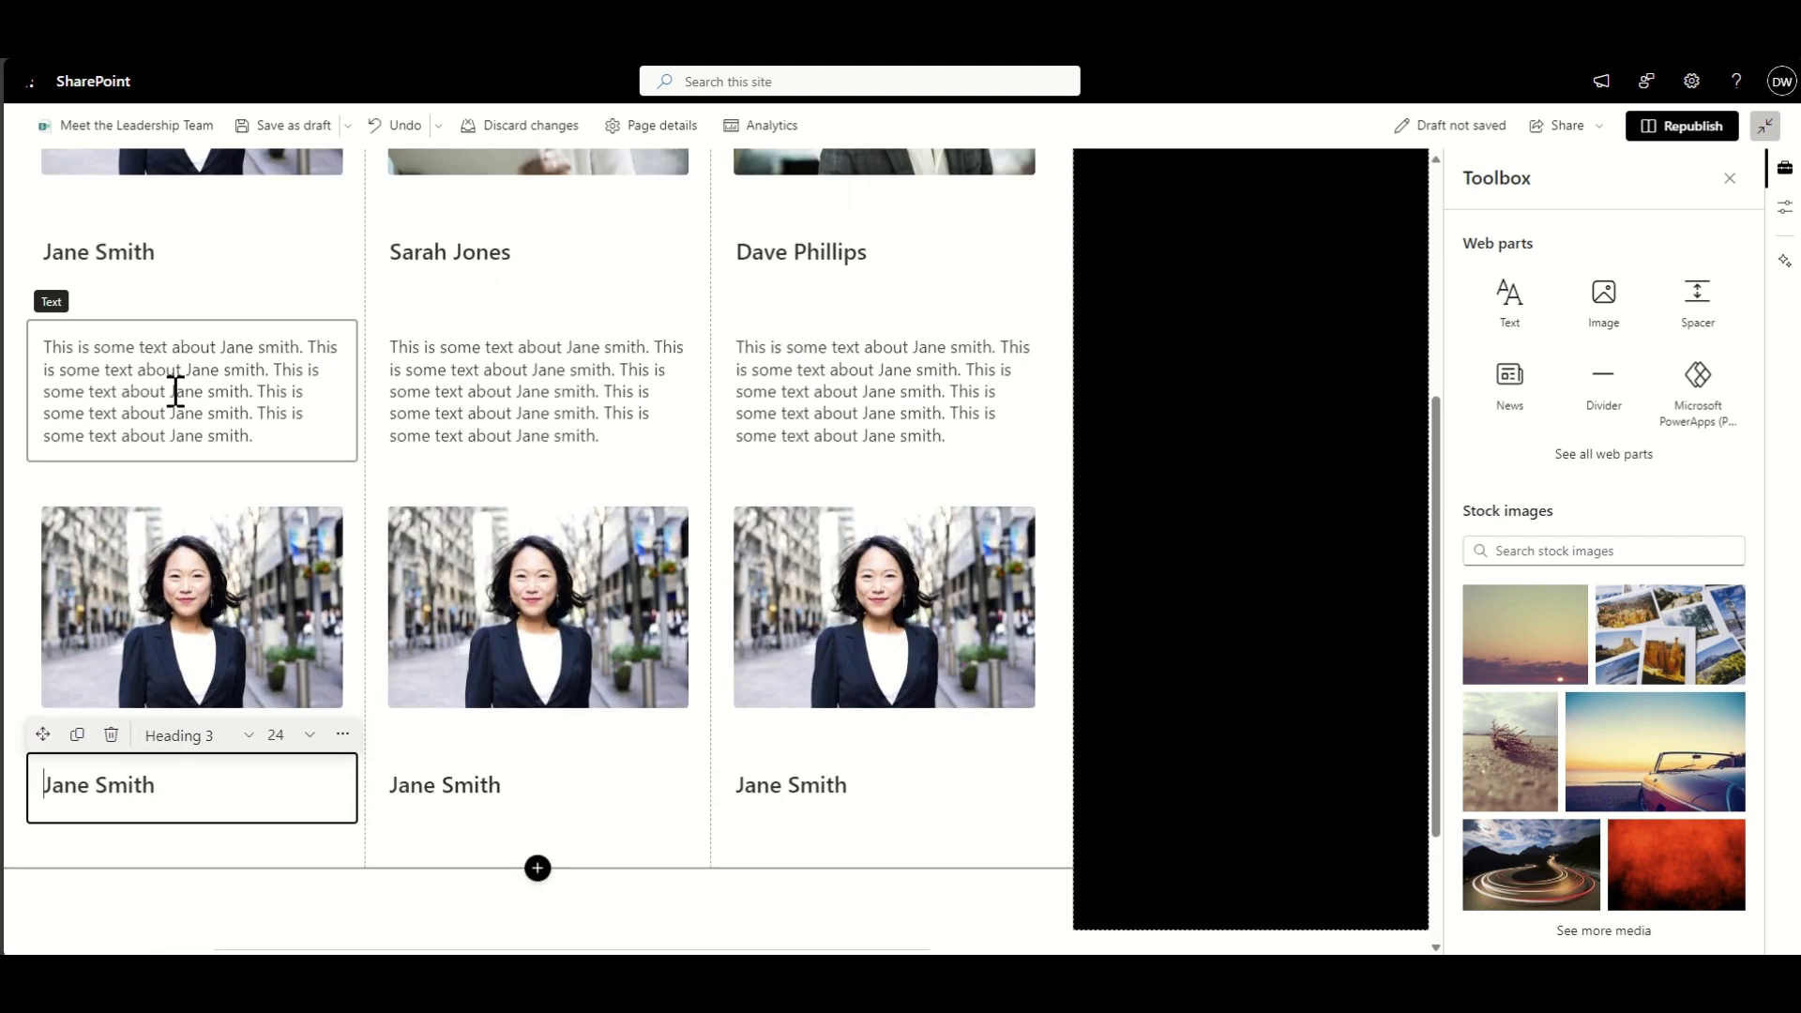
# Step: Duplicate the bio text and distribute copies under the lower-row headings in columns one, two and three
pyautogui.click(172, 391)
pyautogui.click(77, 301)
pyautogui.click(80, 324)
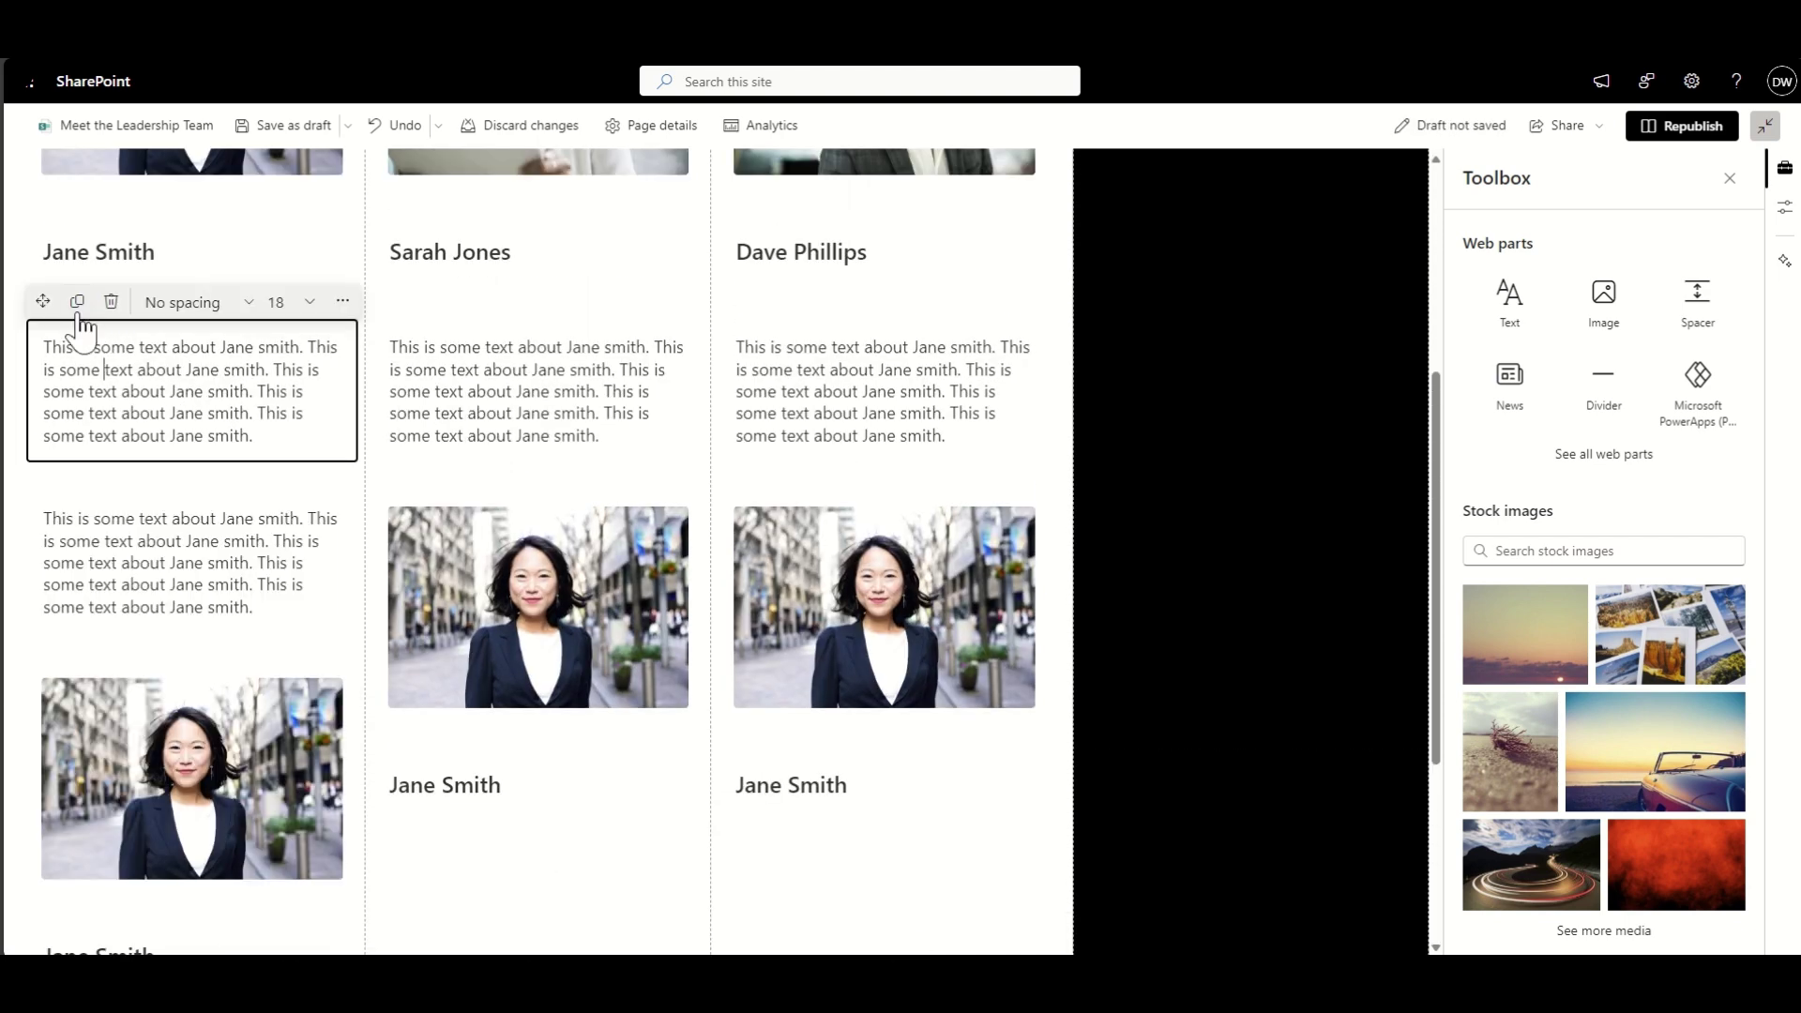
pyautogui.click(77, 301)
pyautogui.scroll(-3, 169, 485)
pyautogui.click(153, 434)
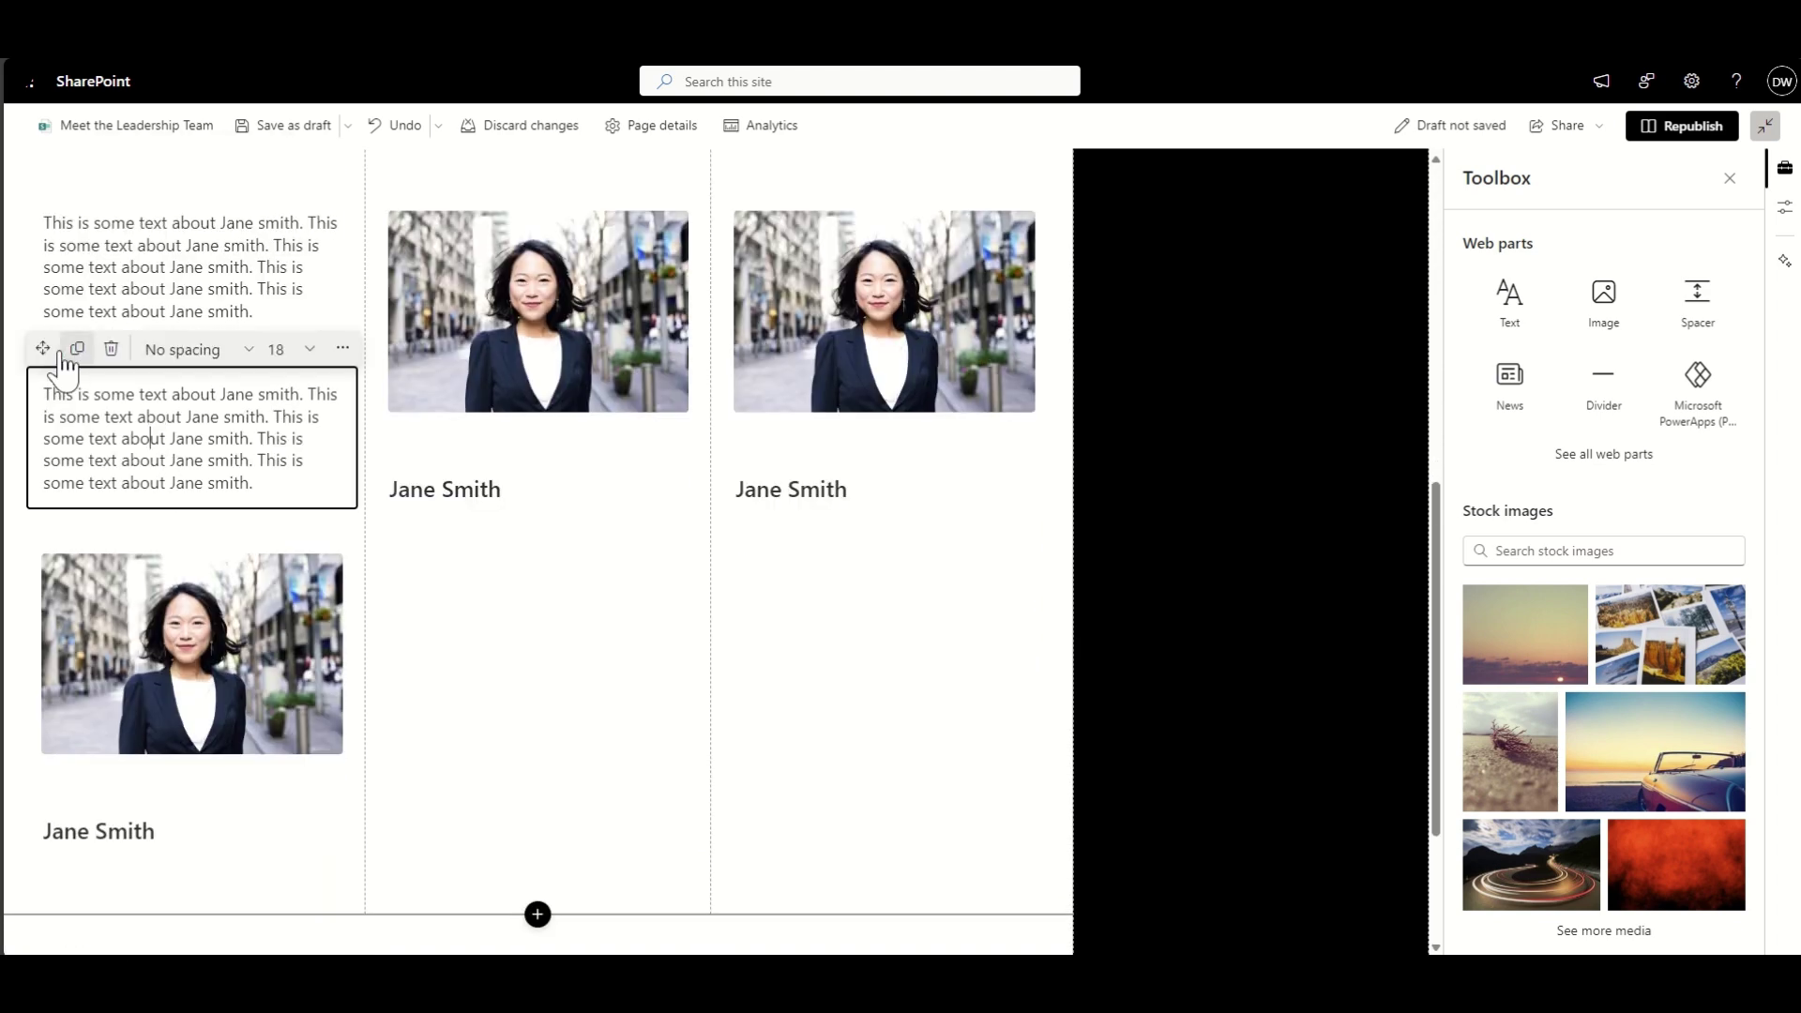
pyautogui.moveTo(42, 348); pyautogui.dragTo(475, 529)
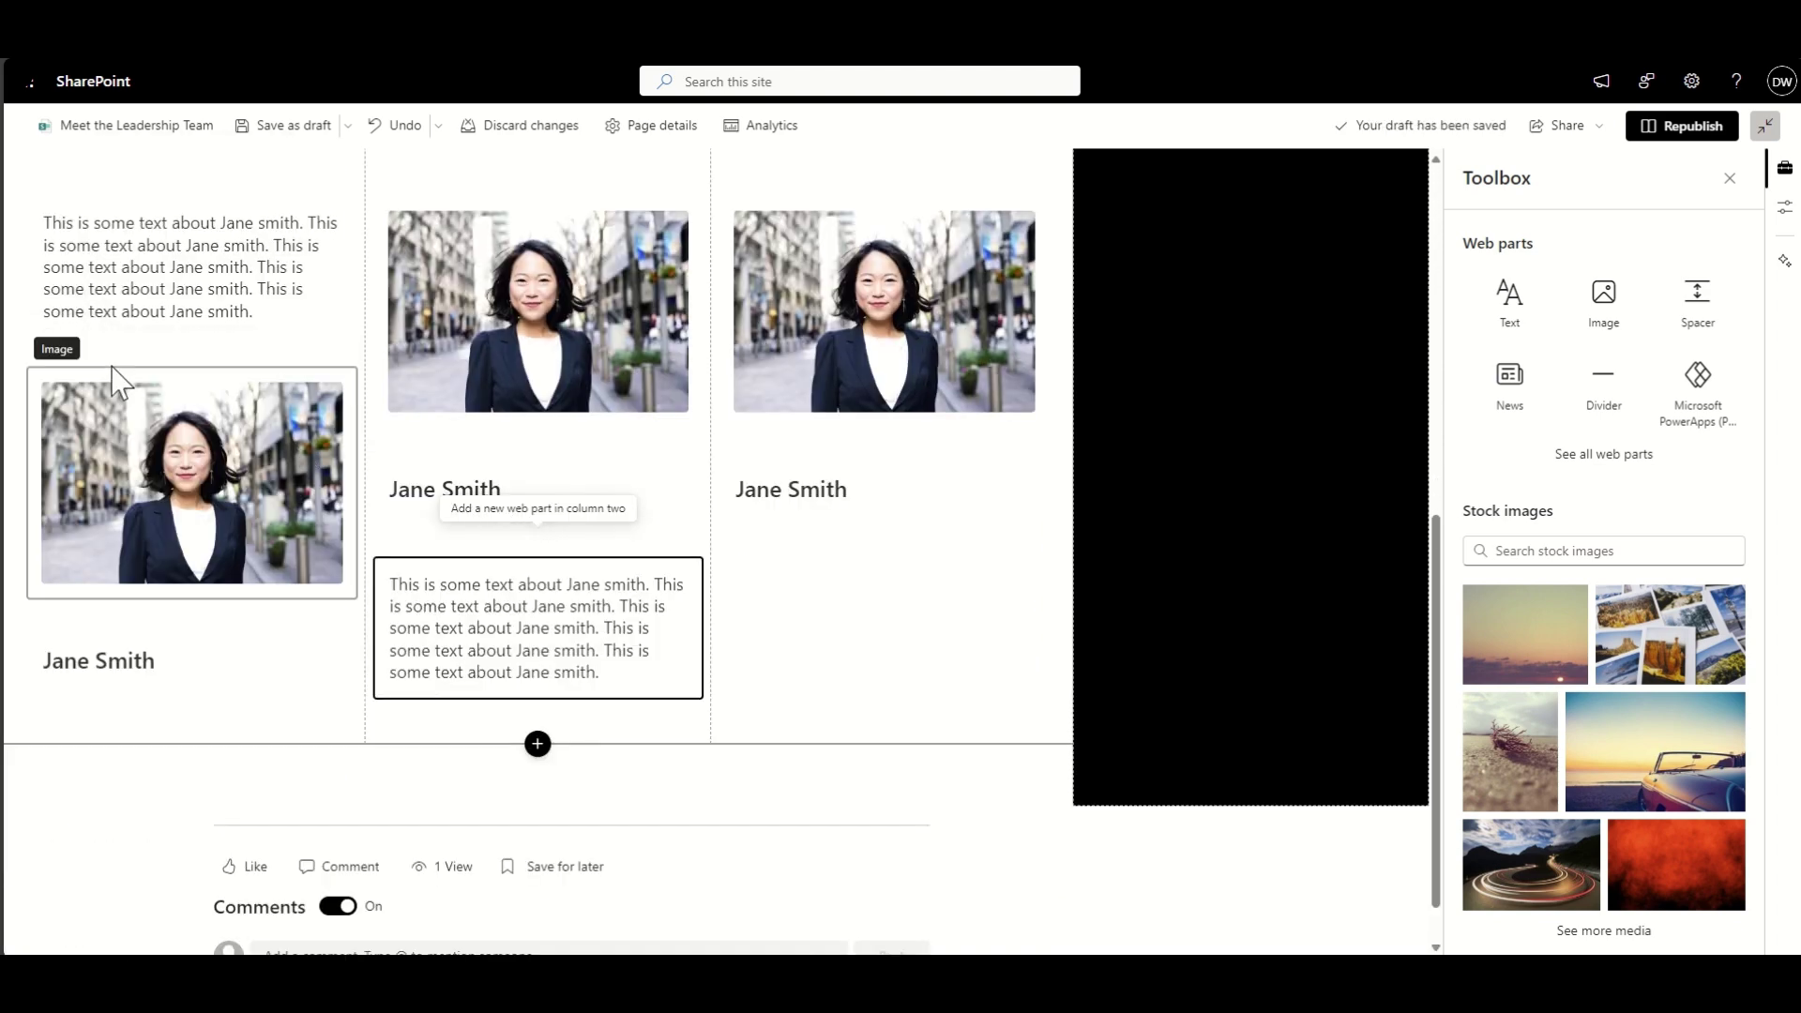
pyautogui.click(148, 397)
pyautogui.moveTo(42, 334); pyautogui.dragTo(776, 703)
pyautogui.click(141, 289)
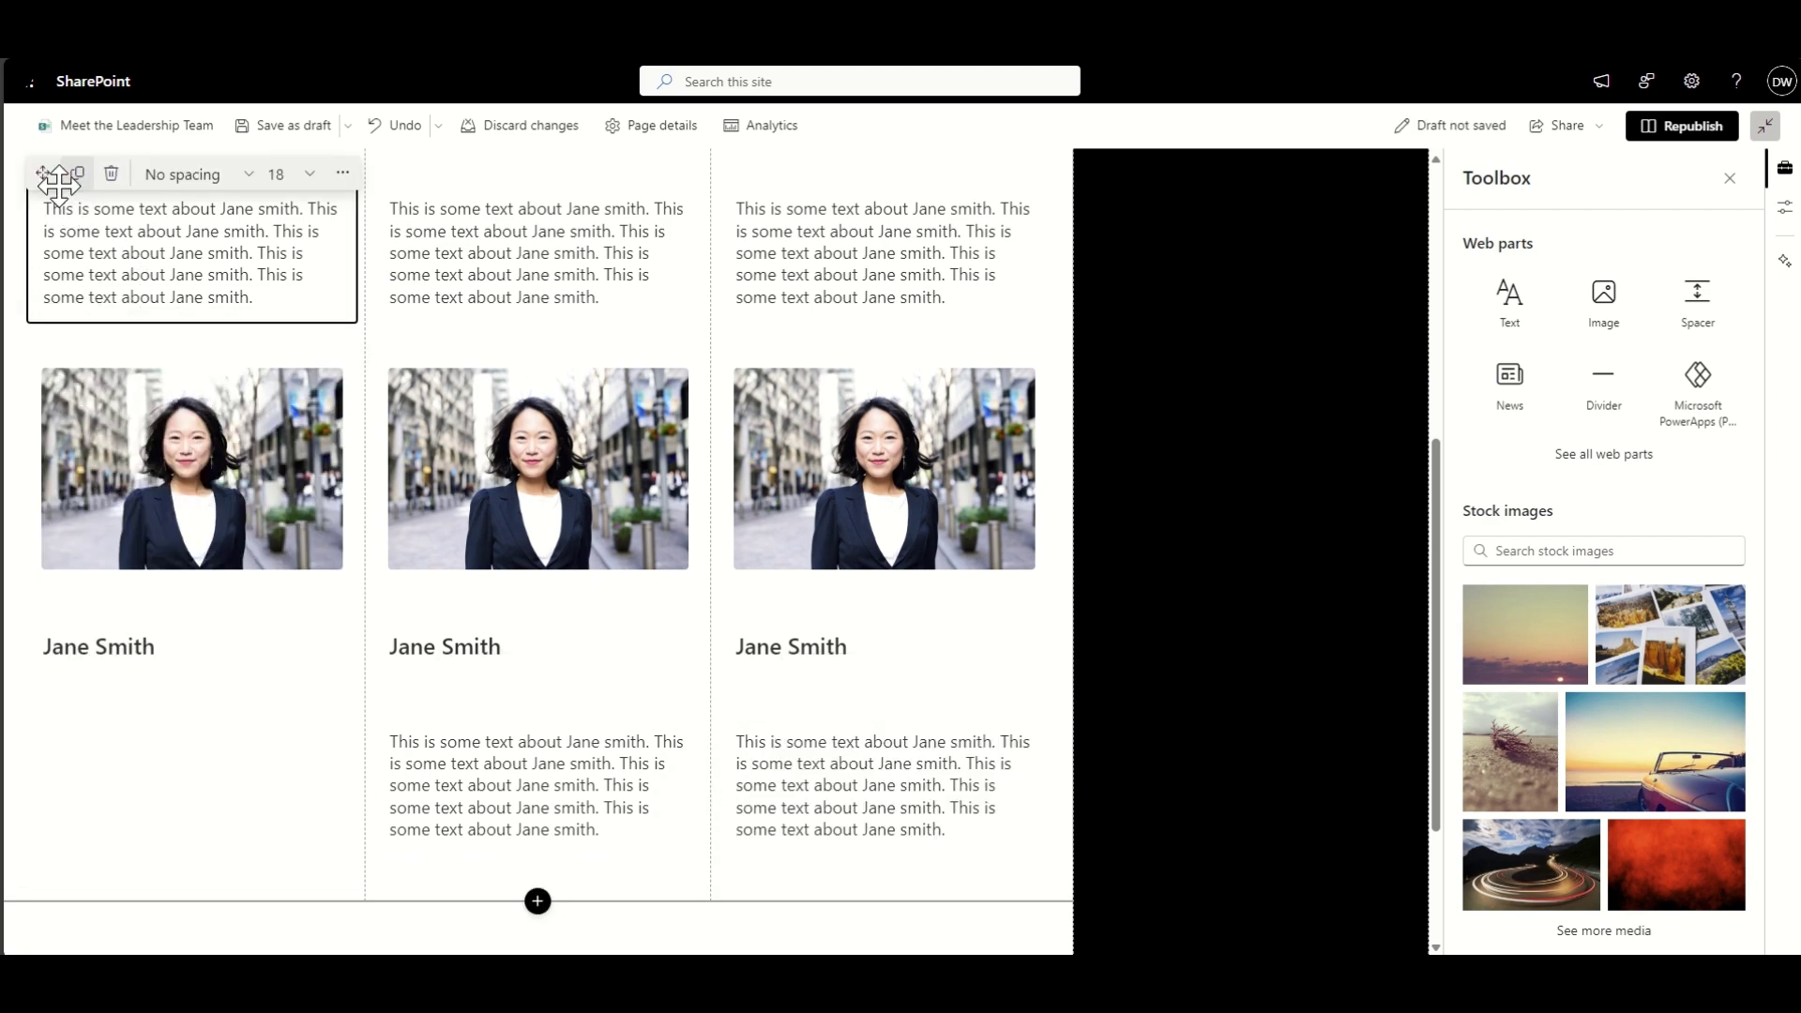
pyautogui.moveTo(42, 173); pyautogui.dragTo(140, 744)
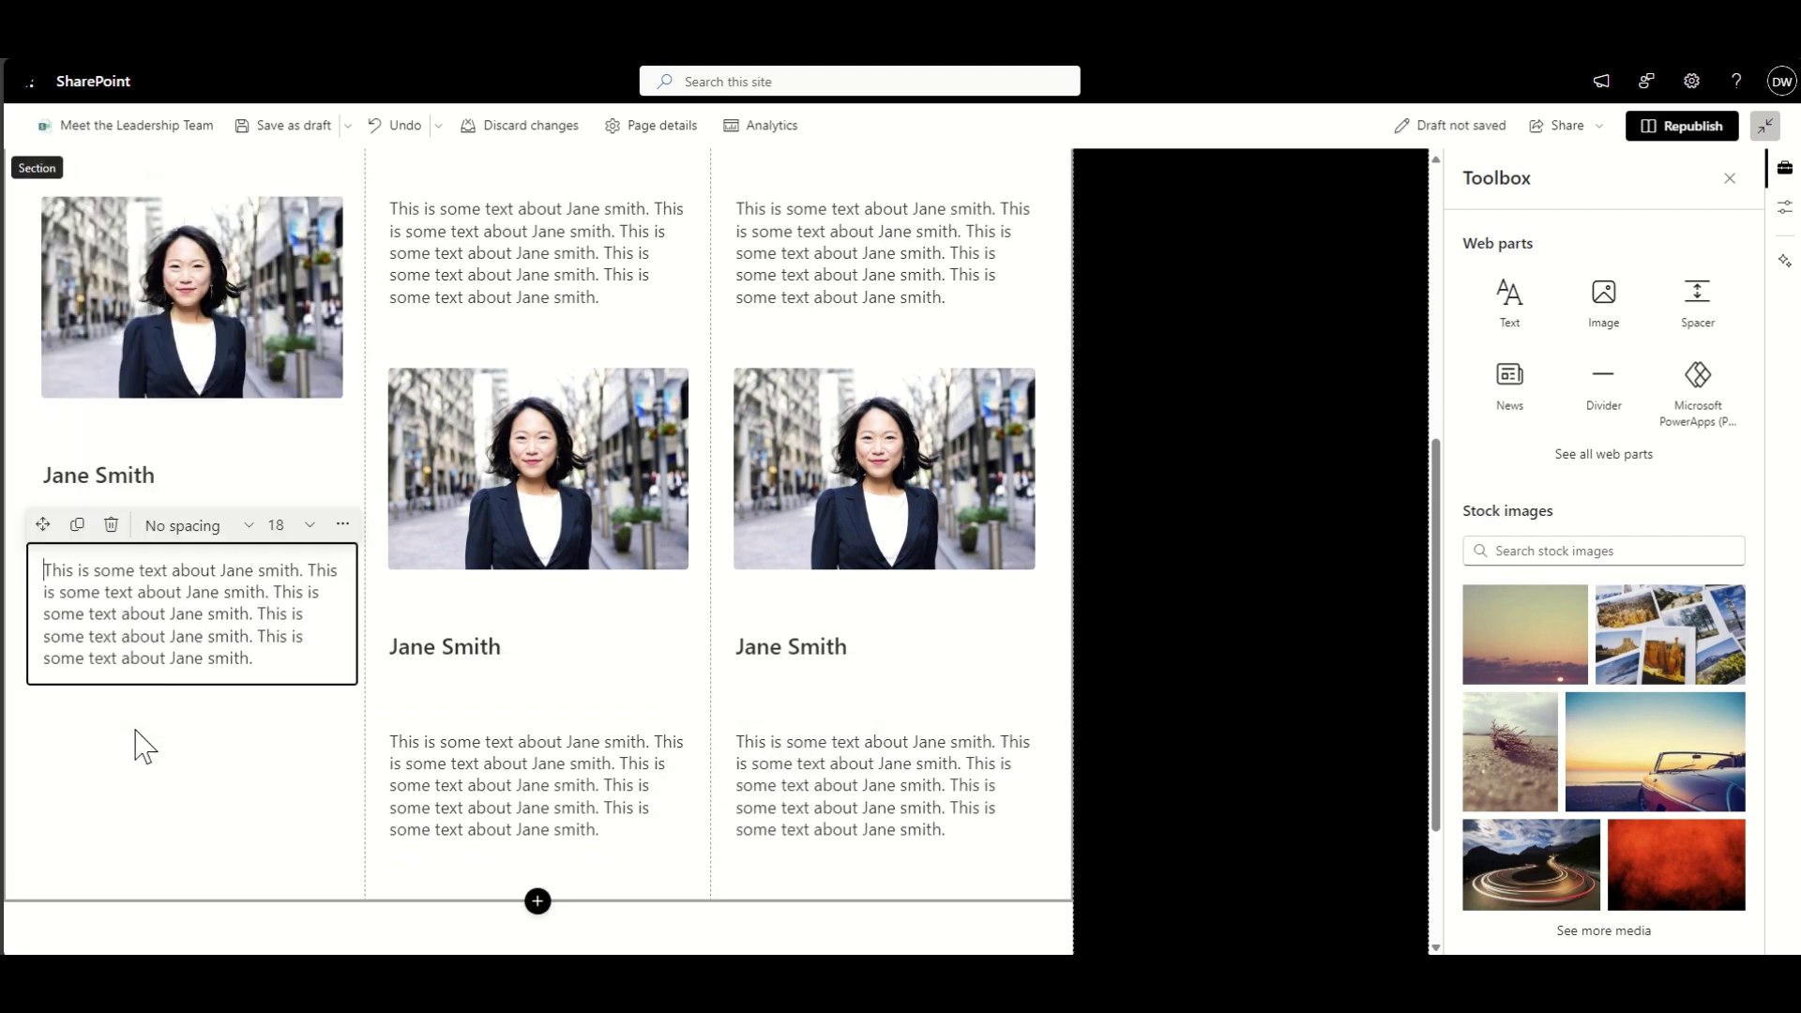
# Step: Copy the second column's bio into the lower profile row
pyautogui.scroll(3, 356, 629)
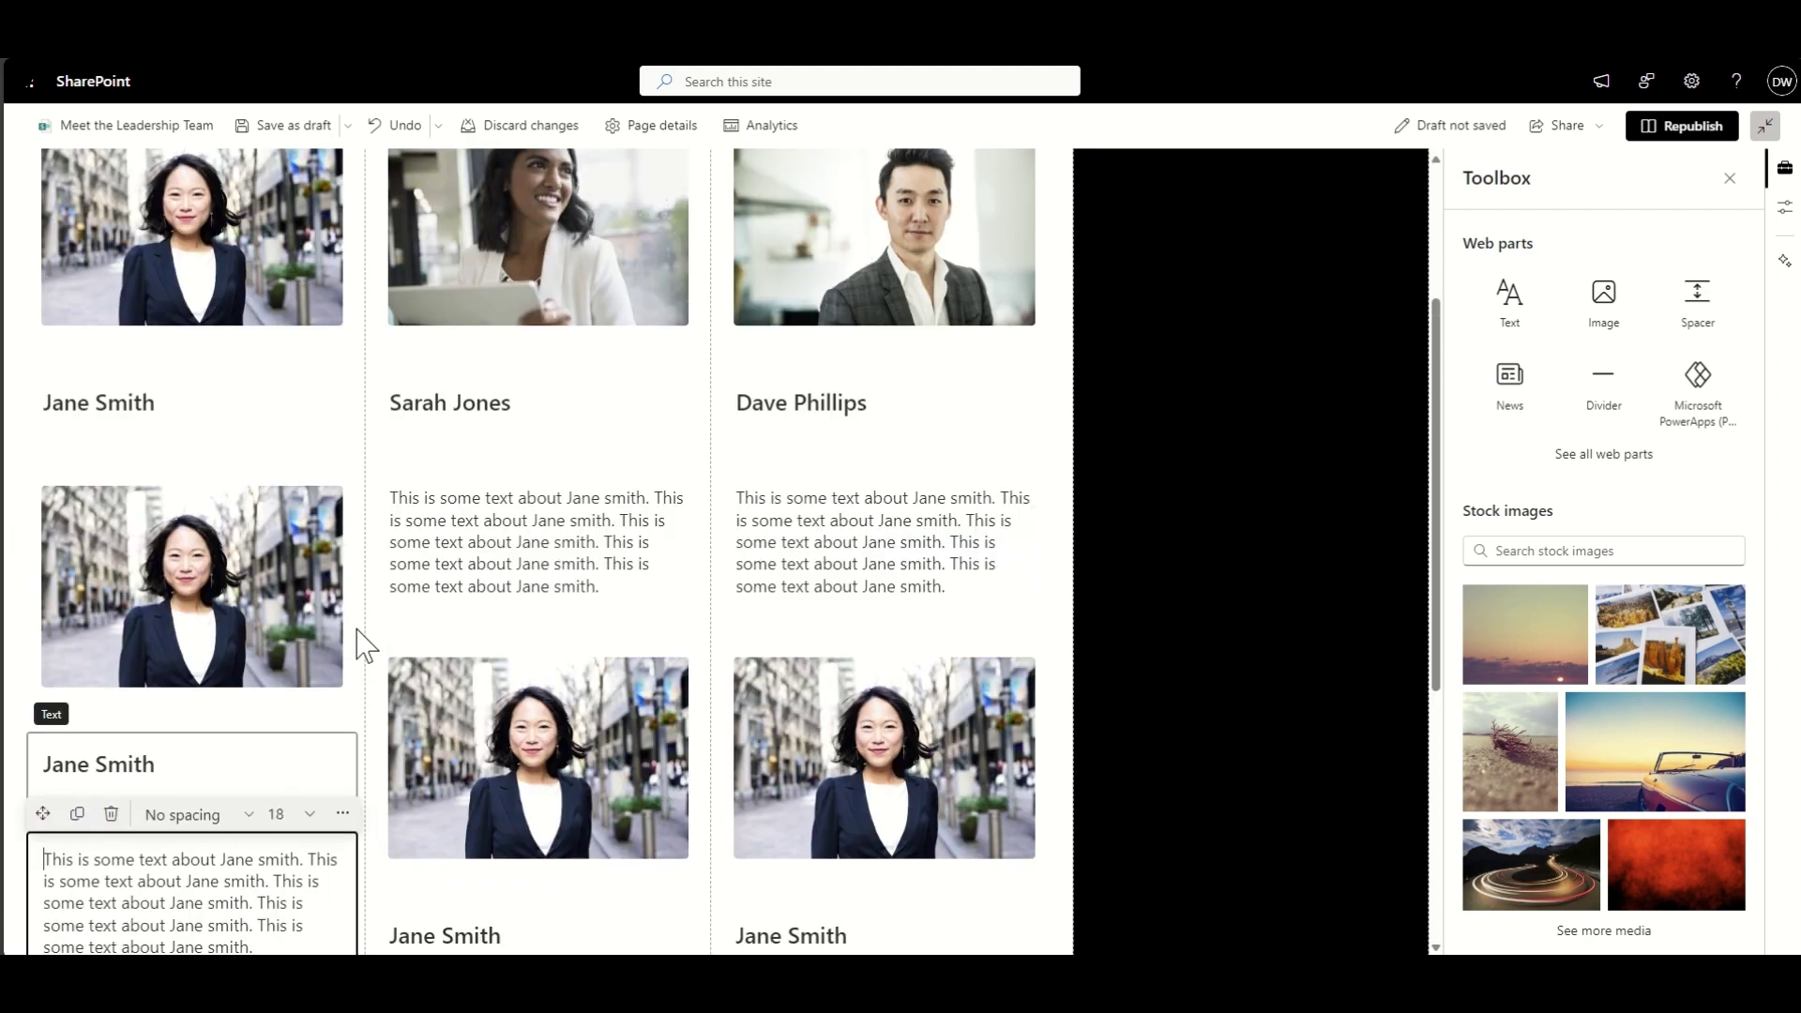
pyautogui.scroll(-2, 366, 645)
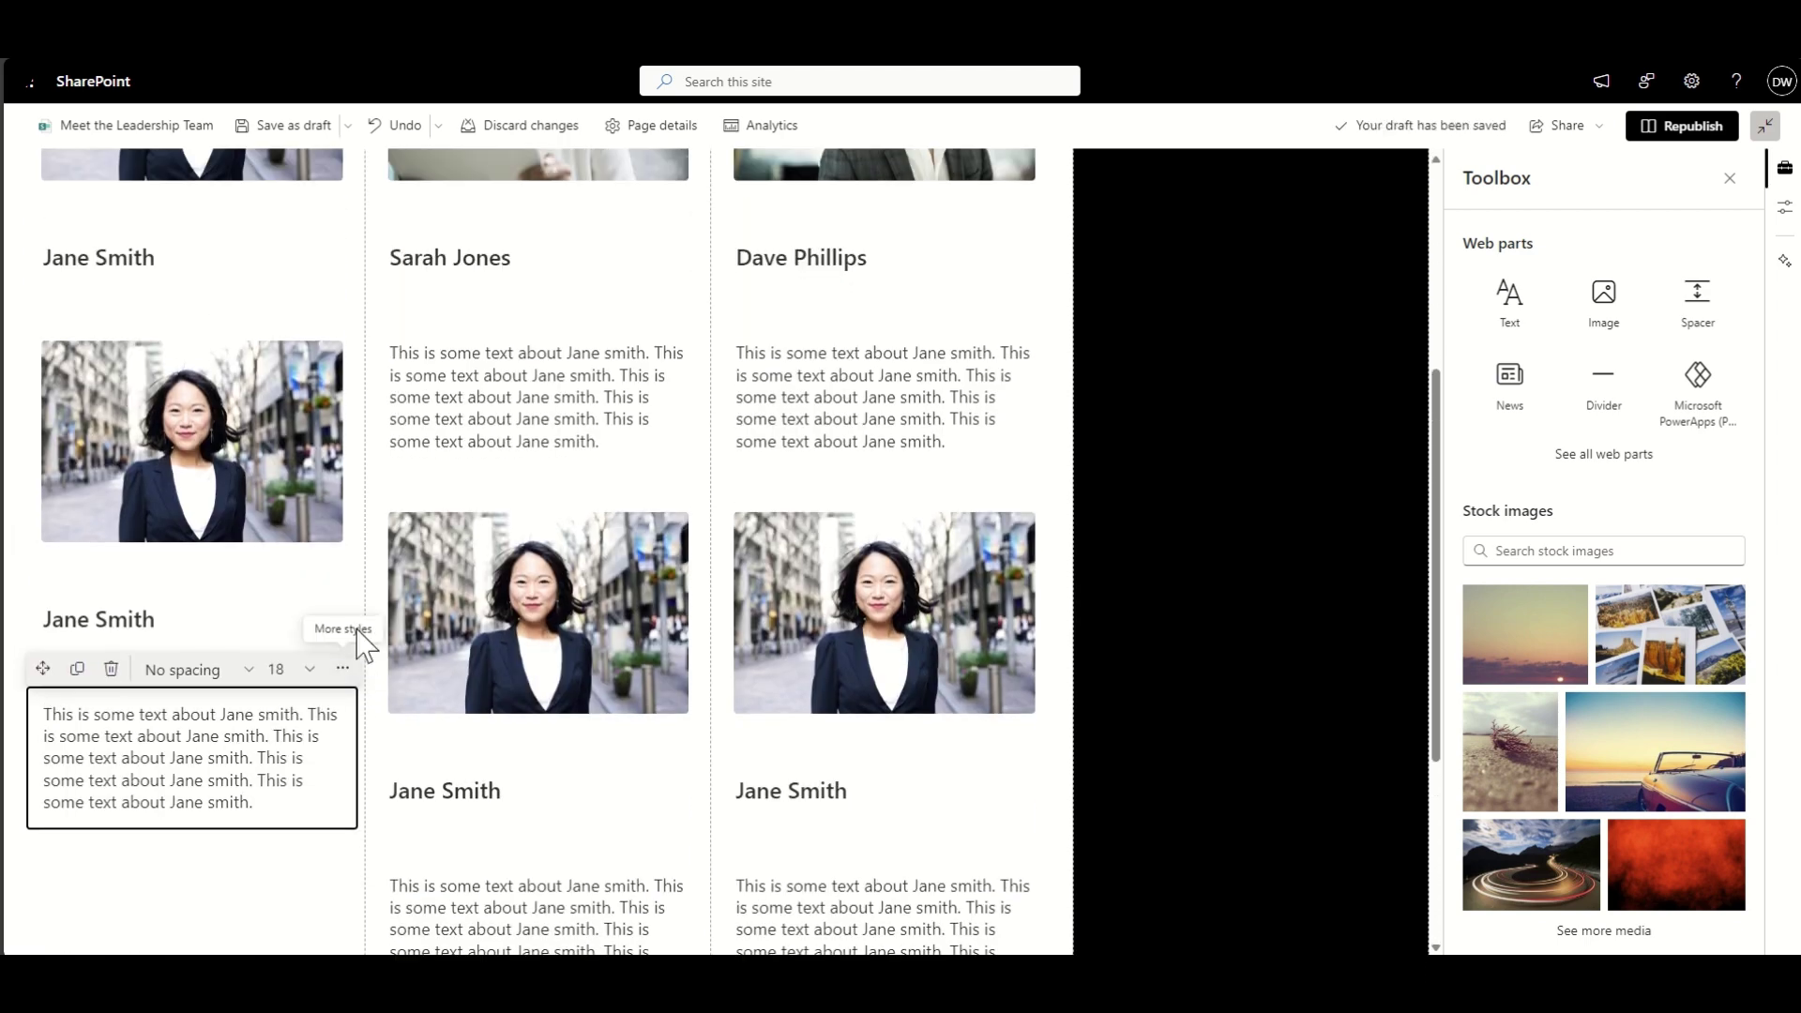
pyautogui.scroll(2, 364, 645)
pyautogui.click(450, 598)
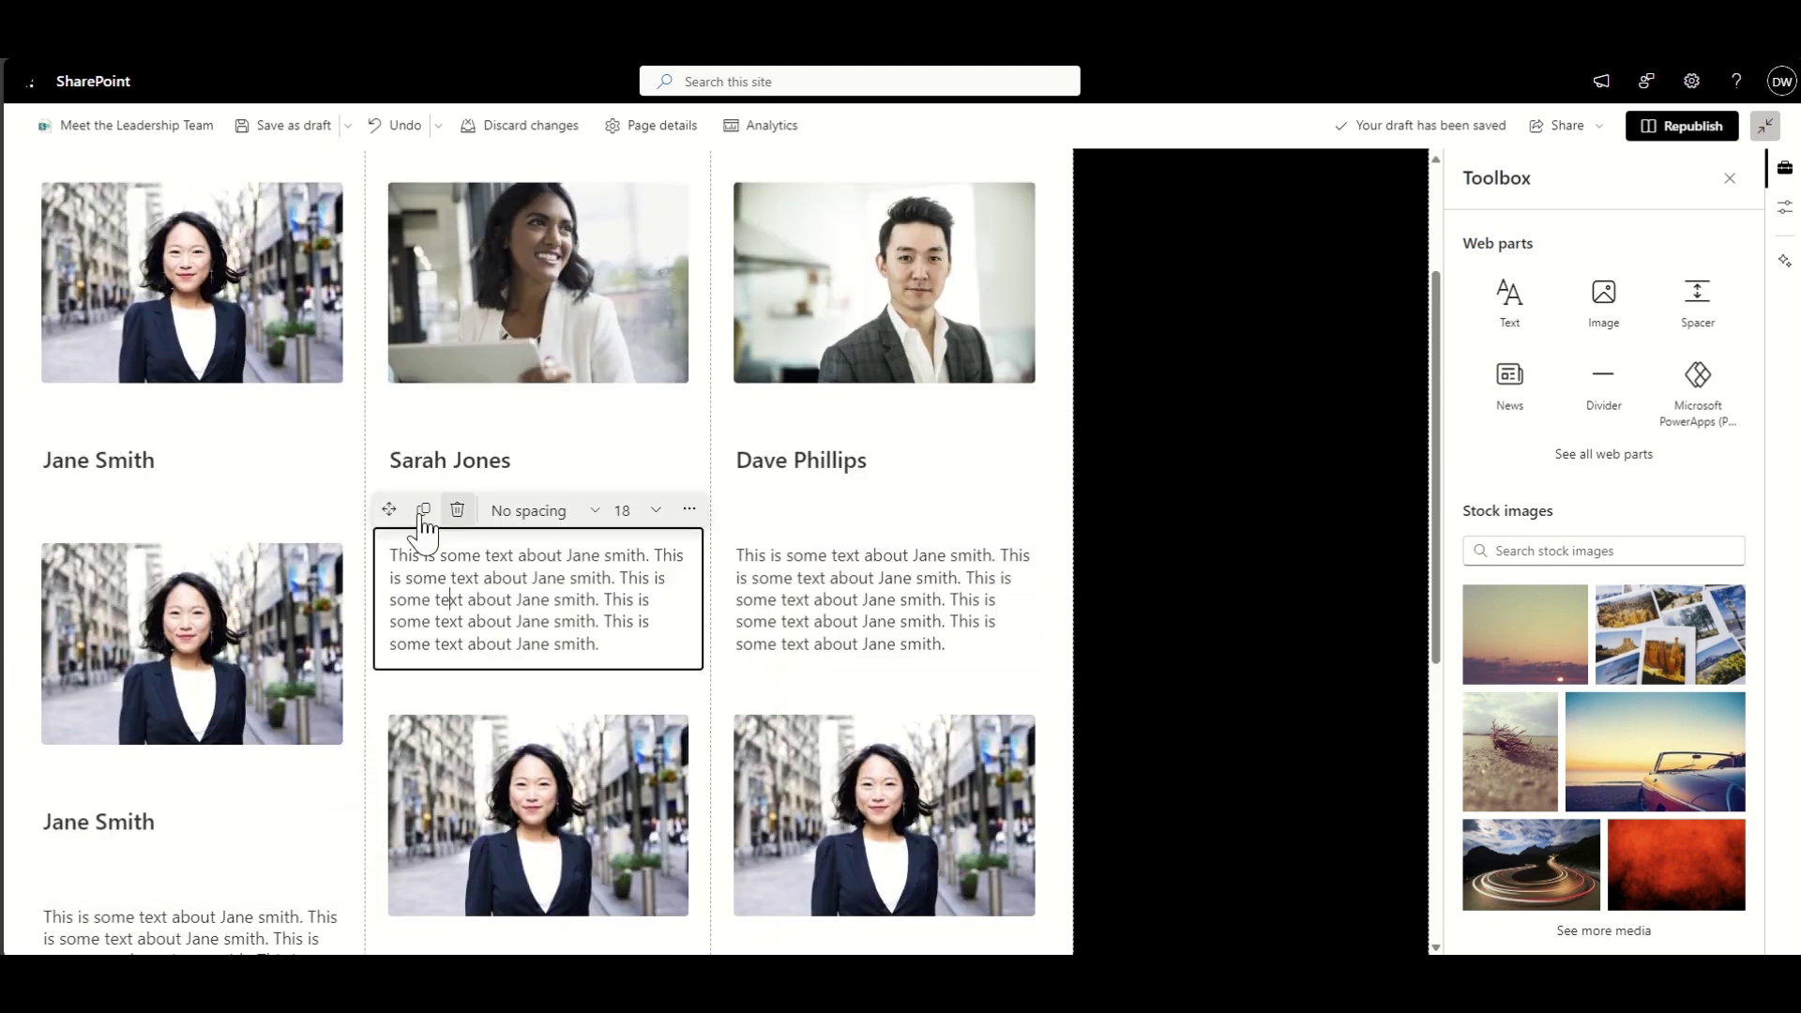
pyautogui.click(423, 512)
pyautogui.moveTo(389, 506); pyautogui.dragTo(113, 503)
# Step: Begin replacing the lower-left placeholder photo from the stock image library
pyautogui.scroll(-4, 480, 571)
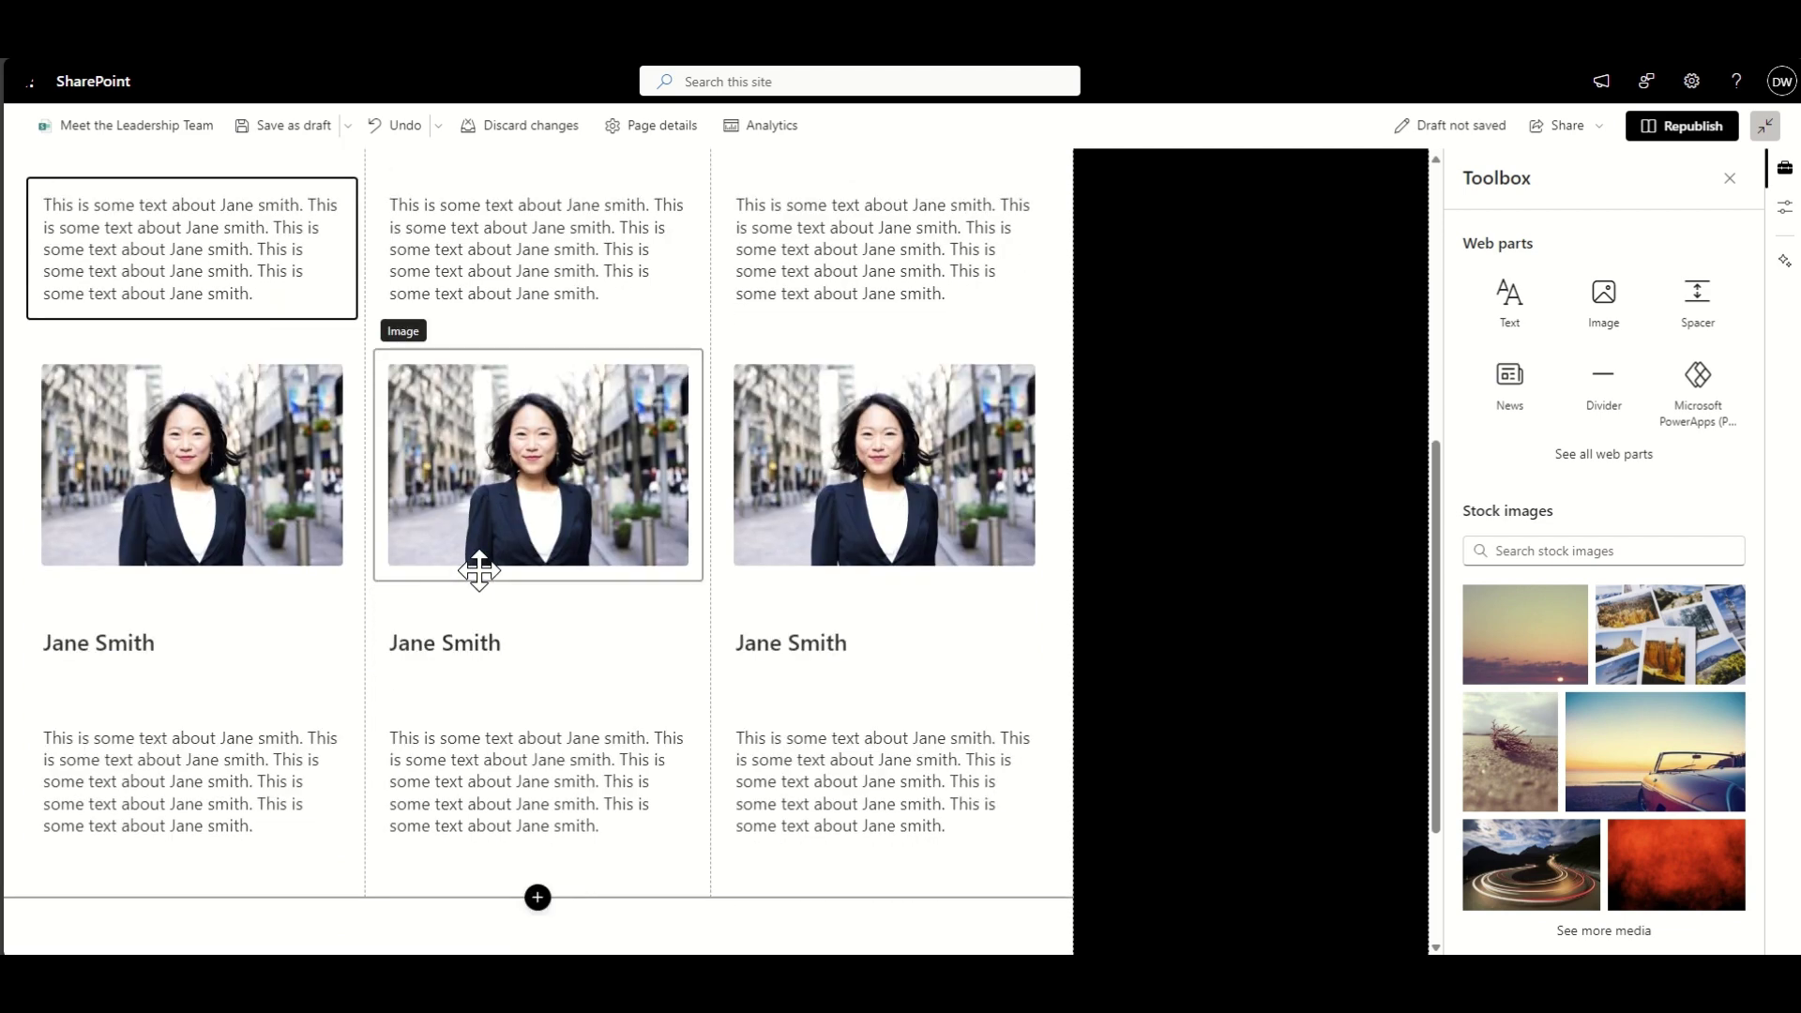
pyautogui.click(216, 460)
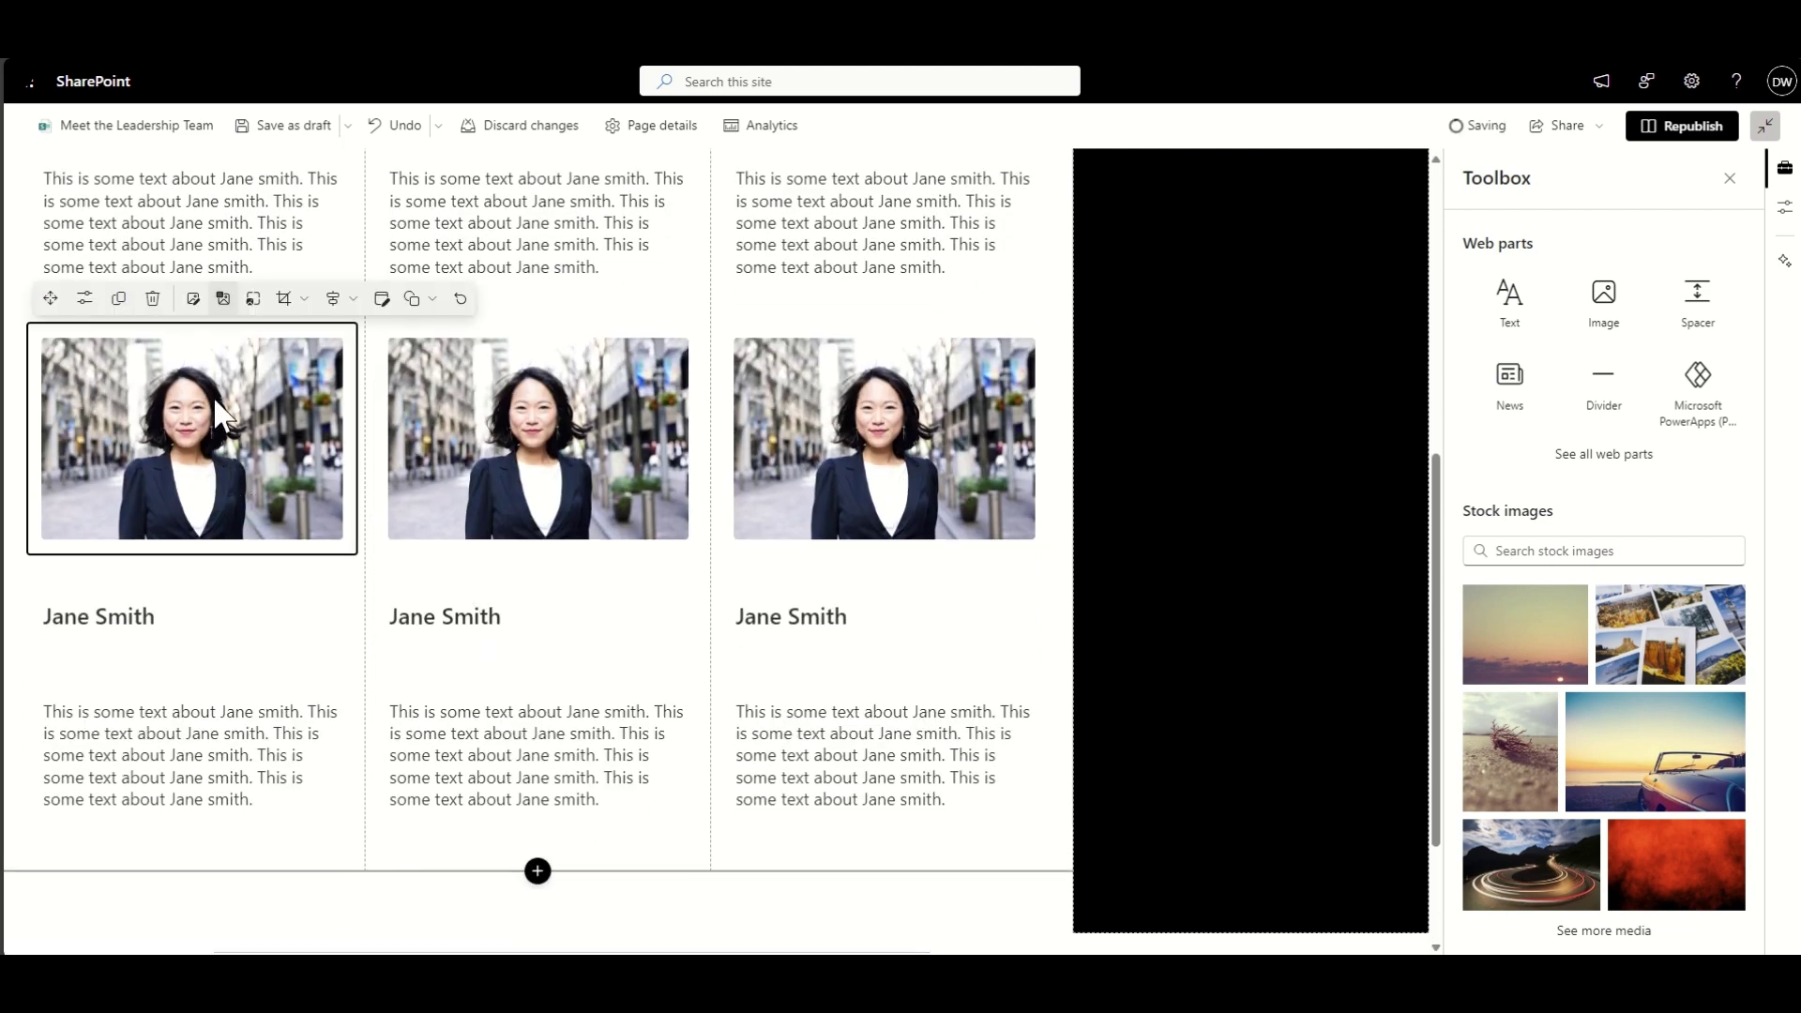
pyautogui.click(220, 298)
pyautogui.click(251, 264)
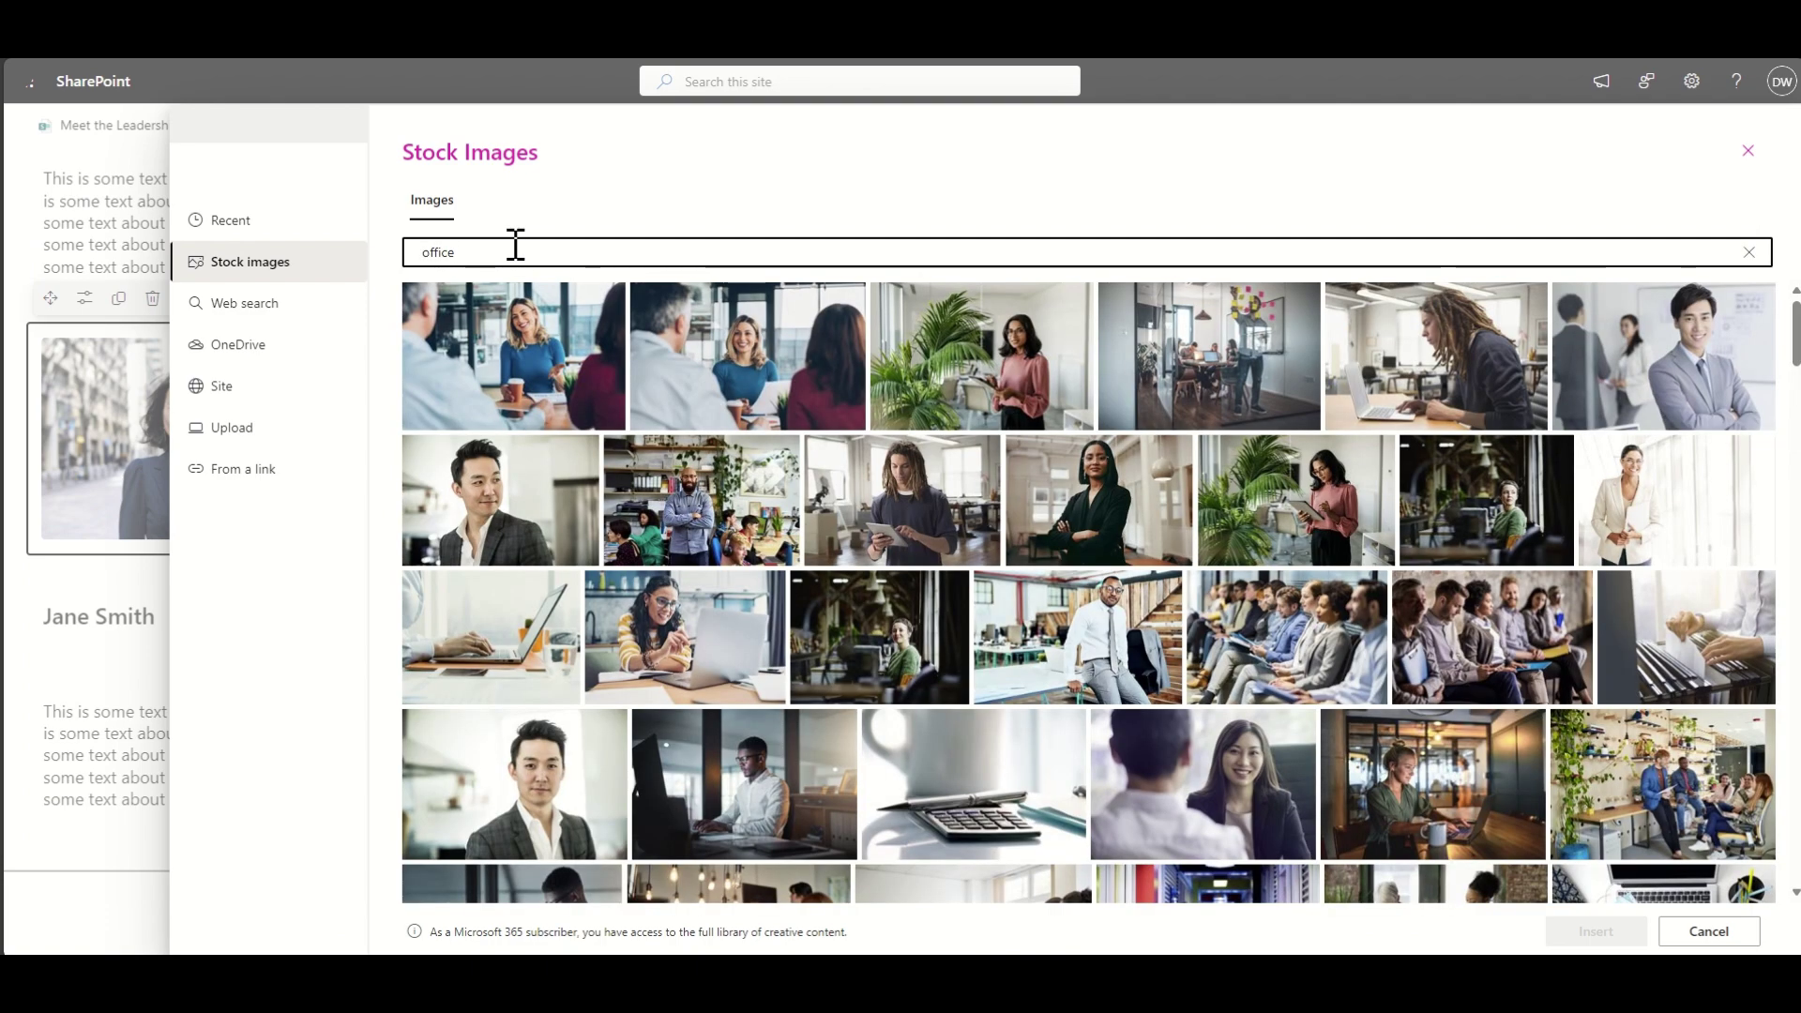
# Step: Insert the seated man in a suit stock photo for the lower-left profile and retype its heading name
pyautogui.scroll(-4, 1018, 693)
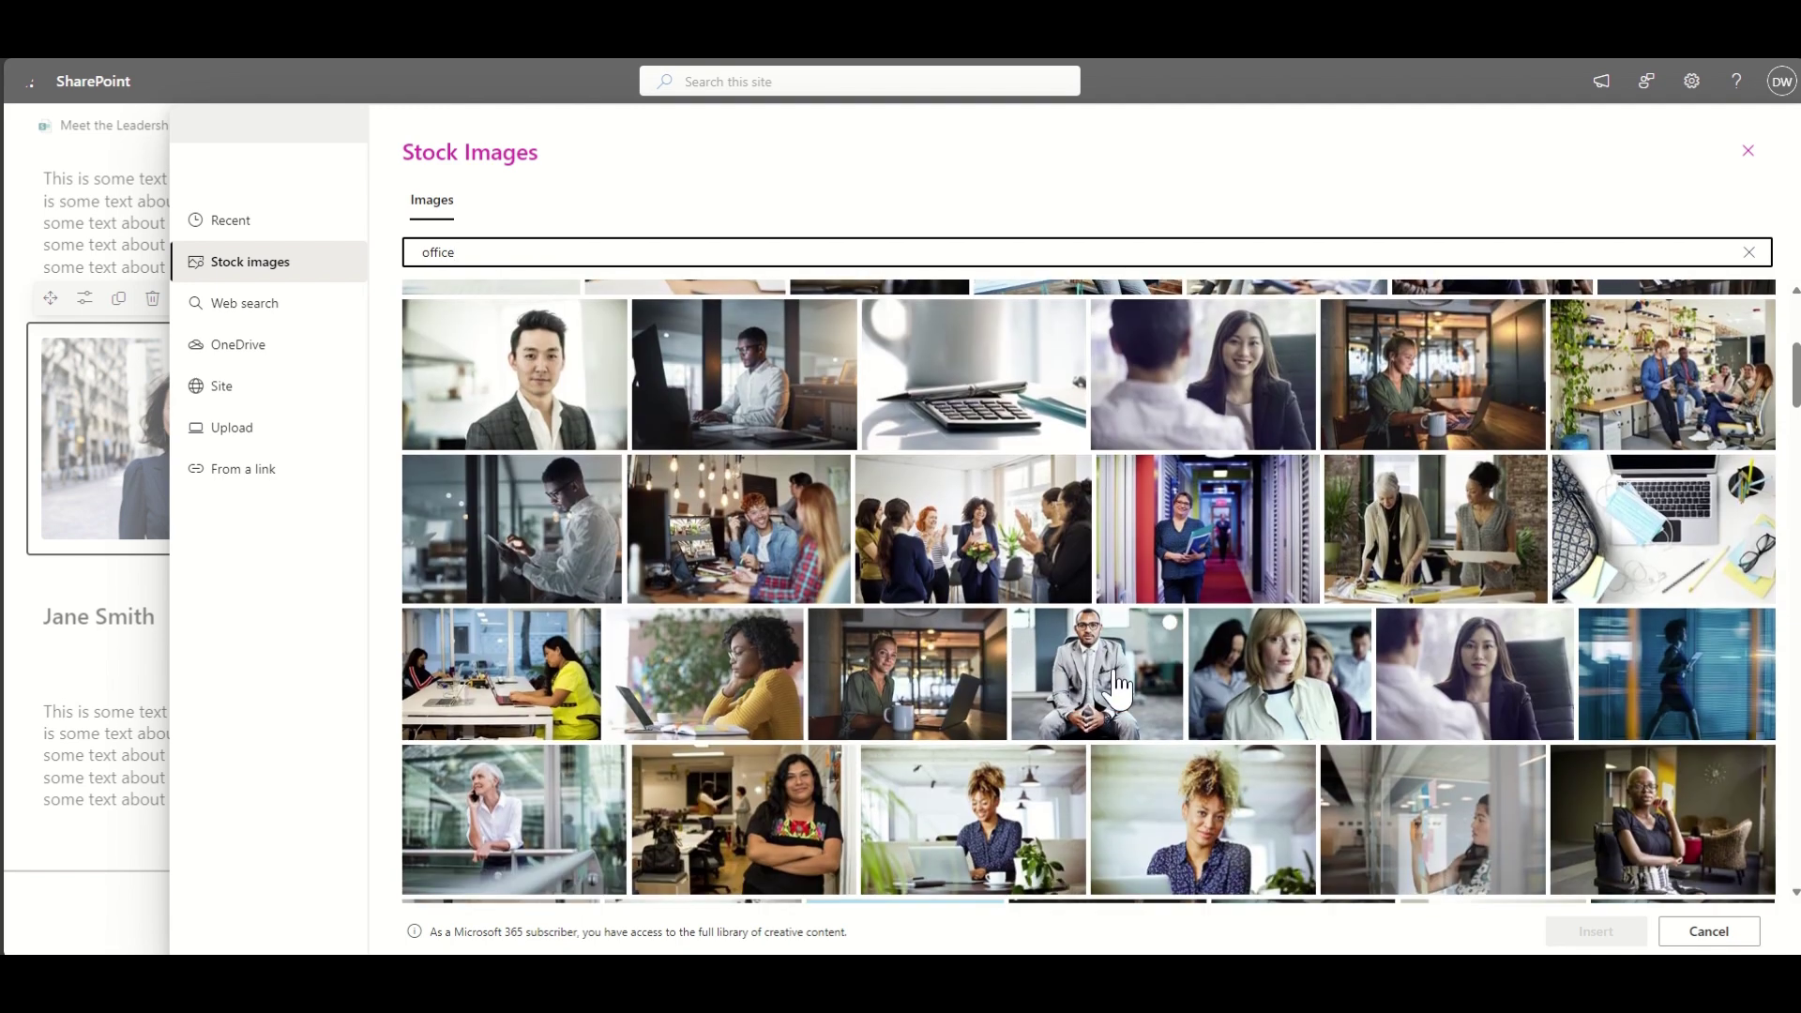
pyautogui.click(1116, 689)
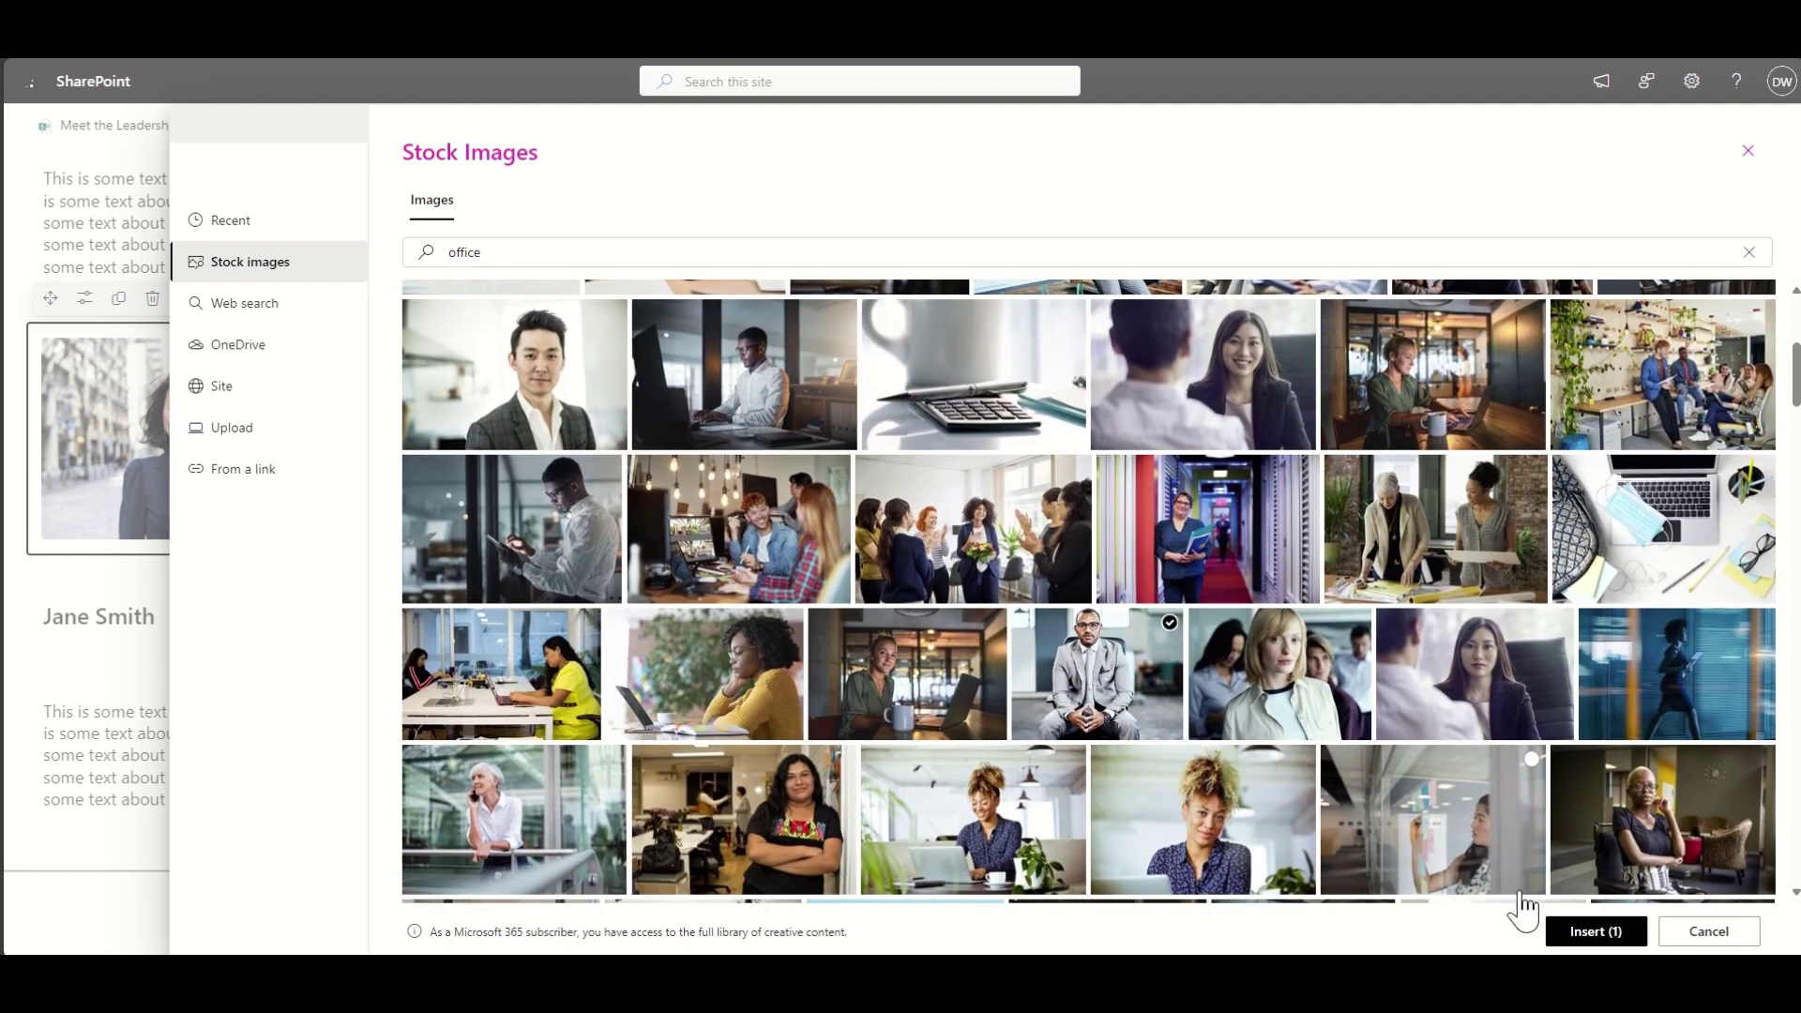
pyautogui.click(1590, 931)
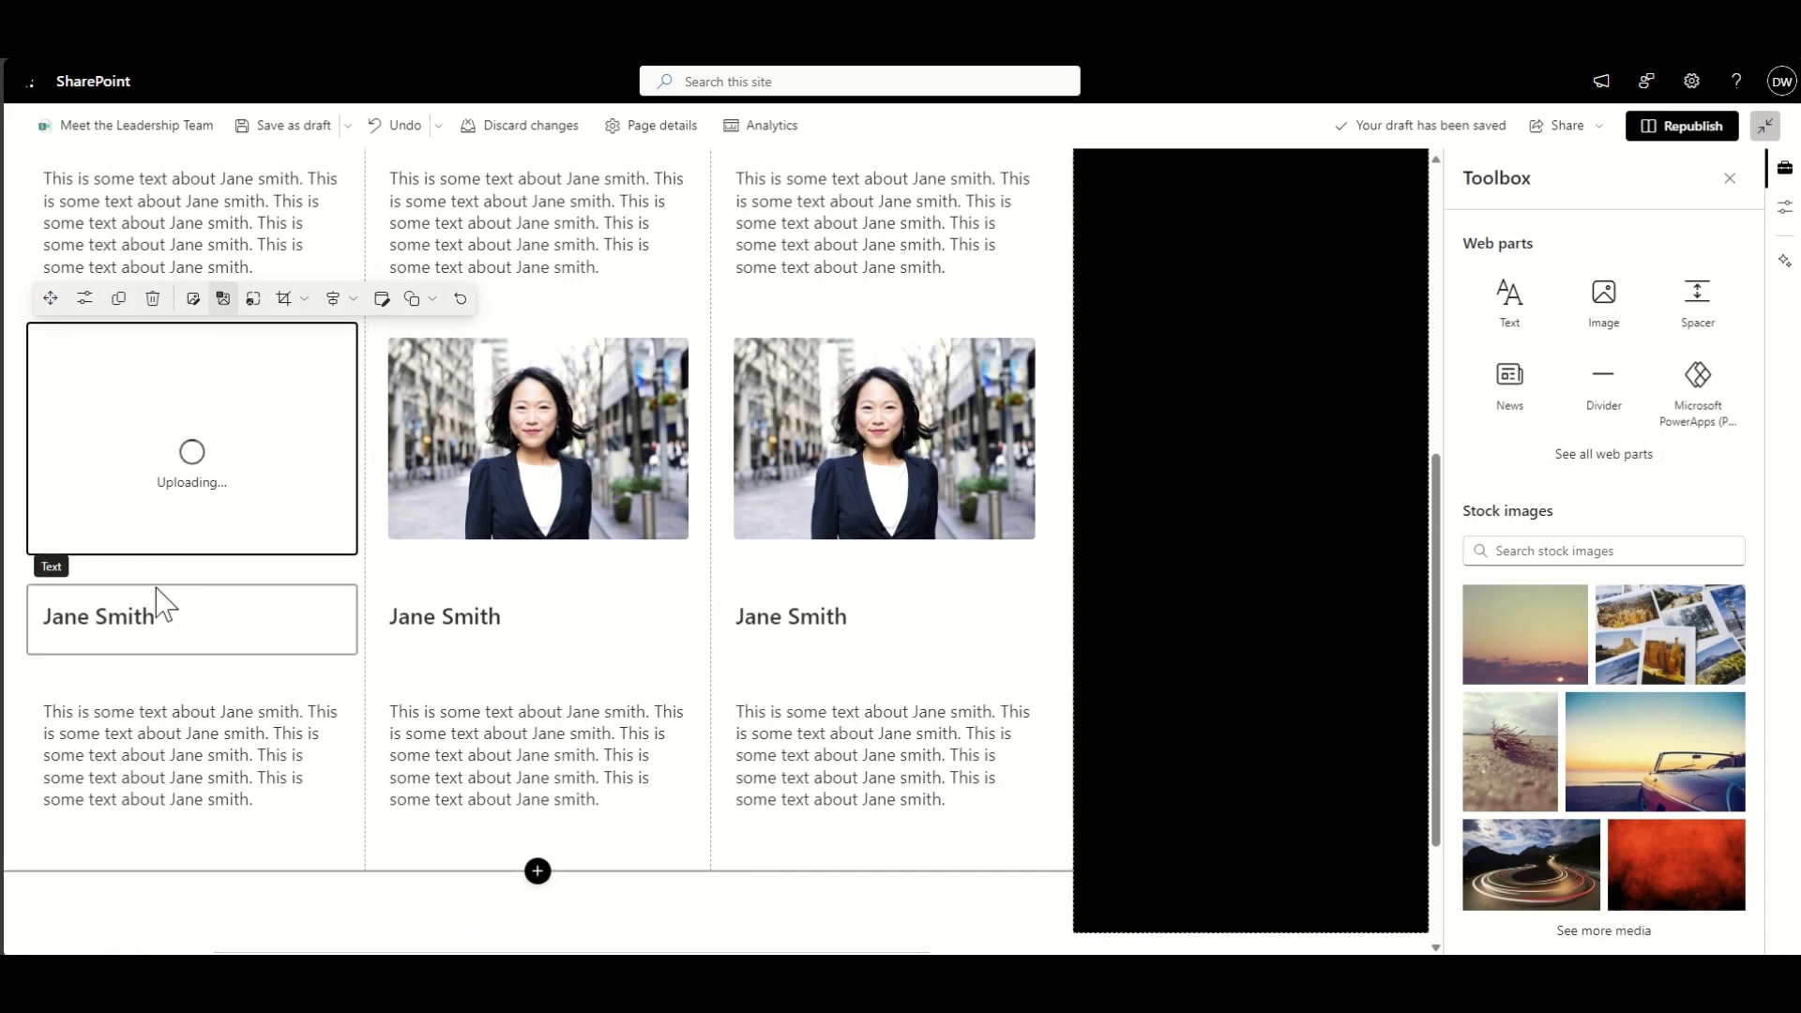
pyautogui.doubleClick(136, 644)
pyautogui.write('Keith Davies')
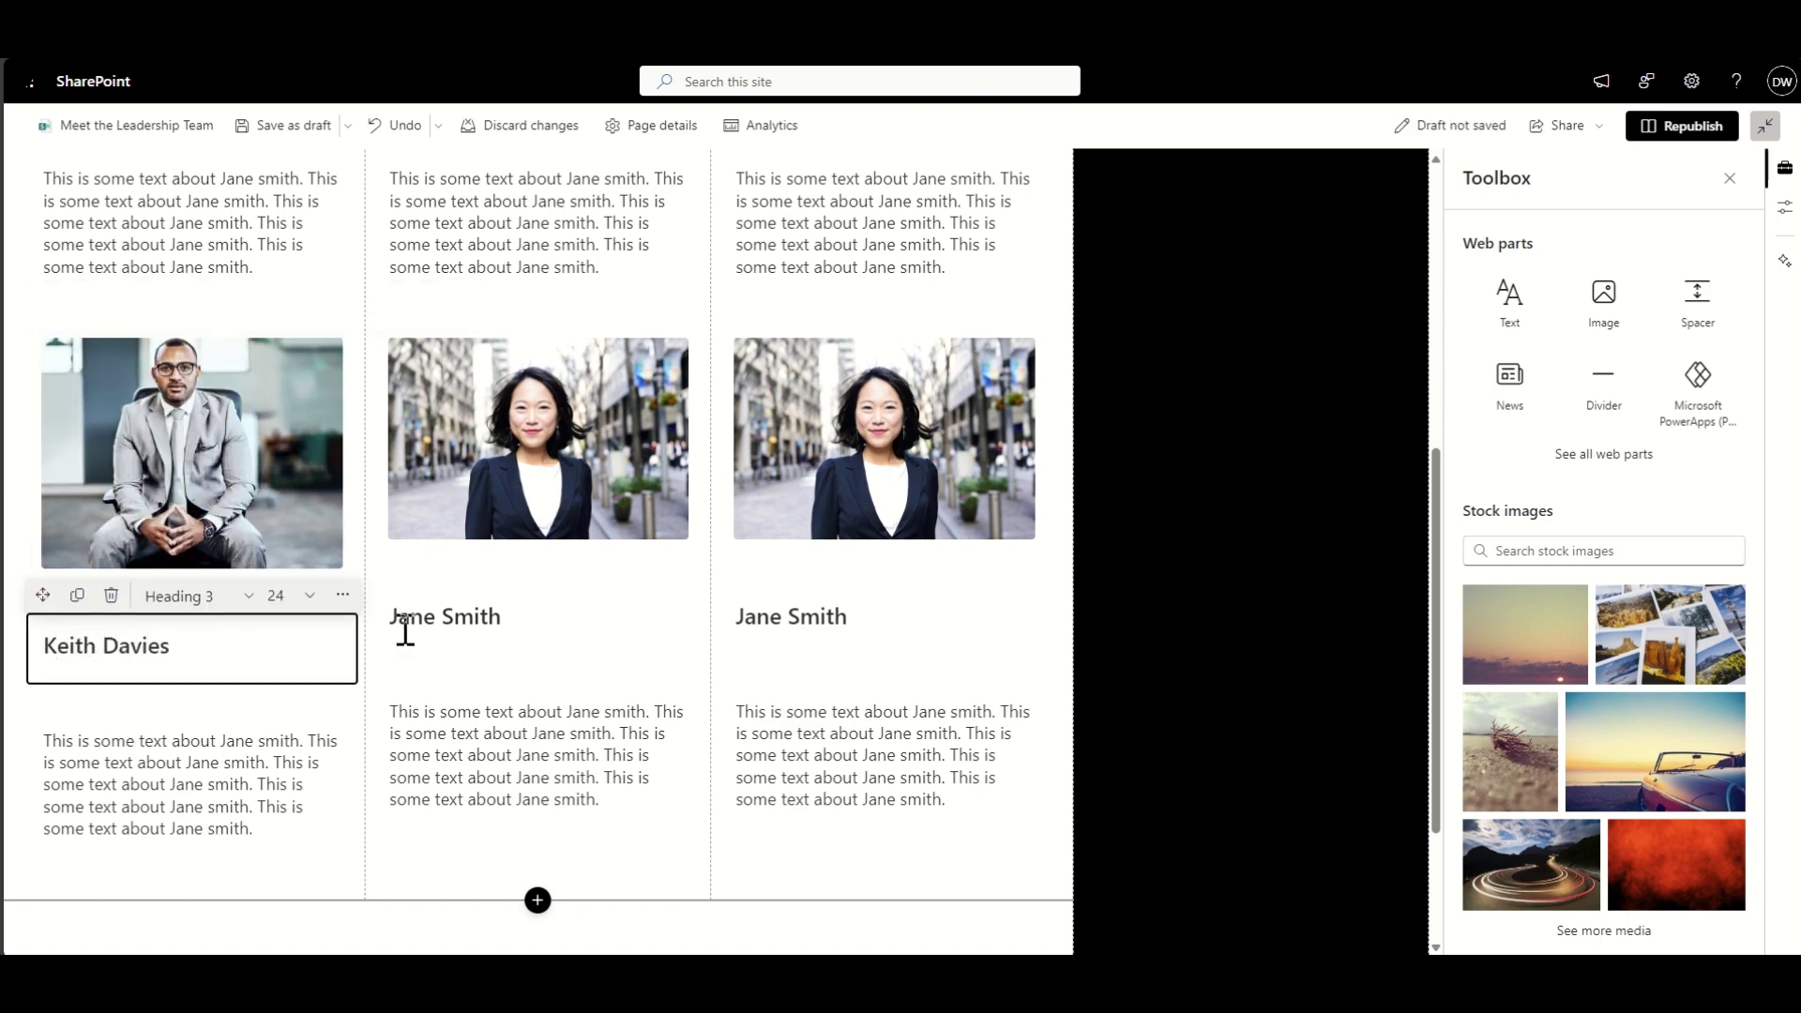
# Step: Start changing the lower column-two photo, then cancel the image chooser without inserting
pyautogui.click(504, 647)
pyautogui.click(516, 422)
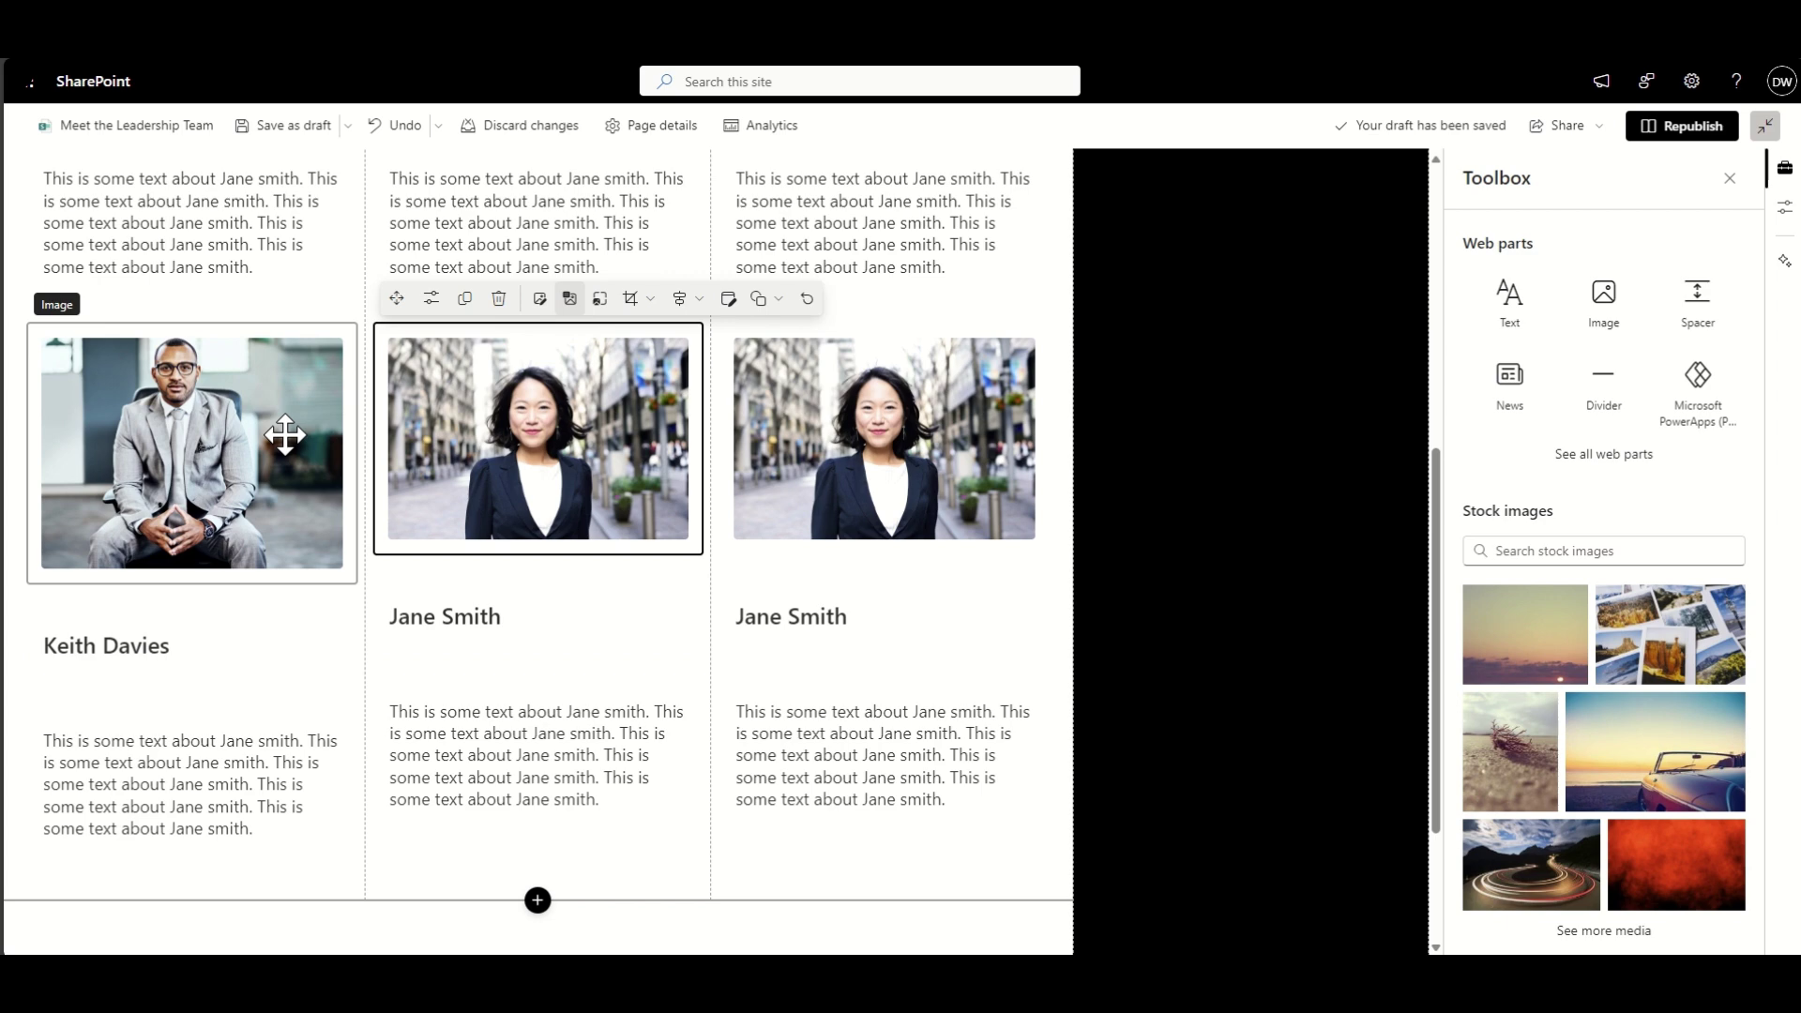
pyautogui.click(569, 298)
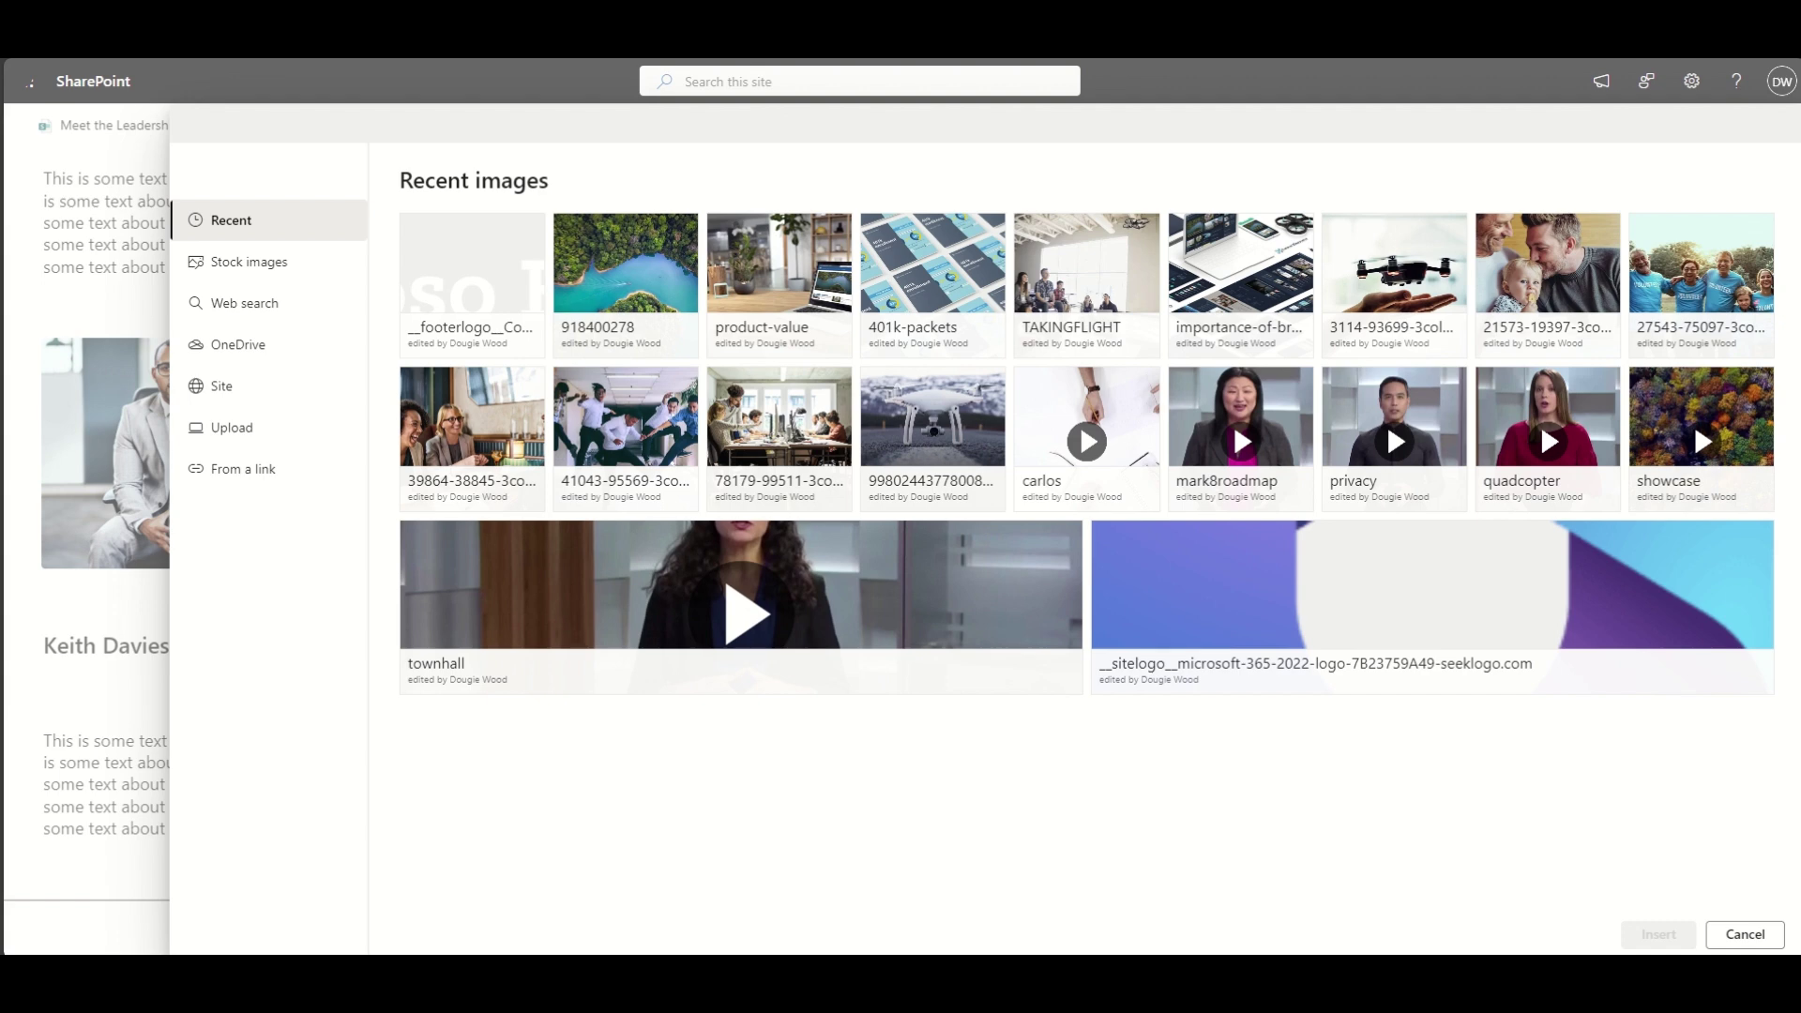
pyautogui.press('Escape')
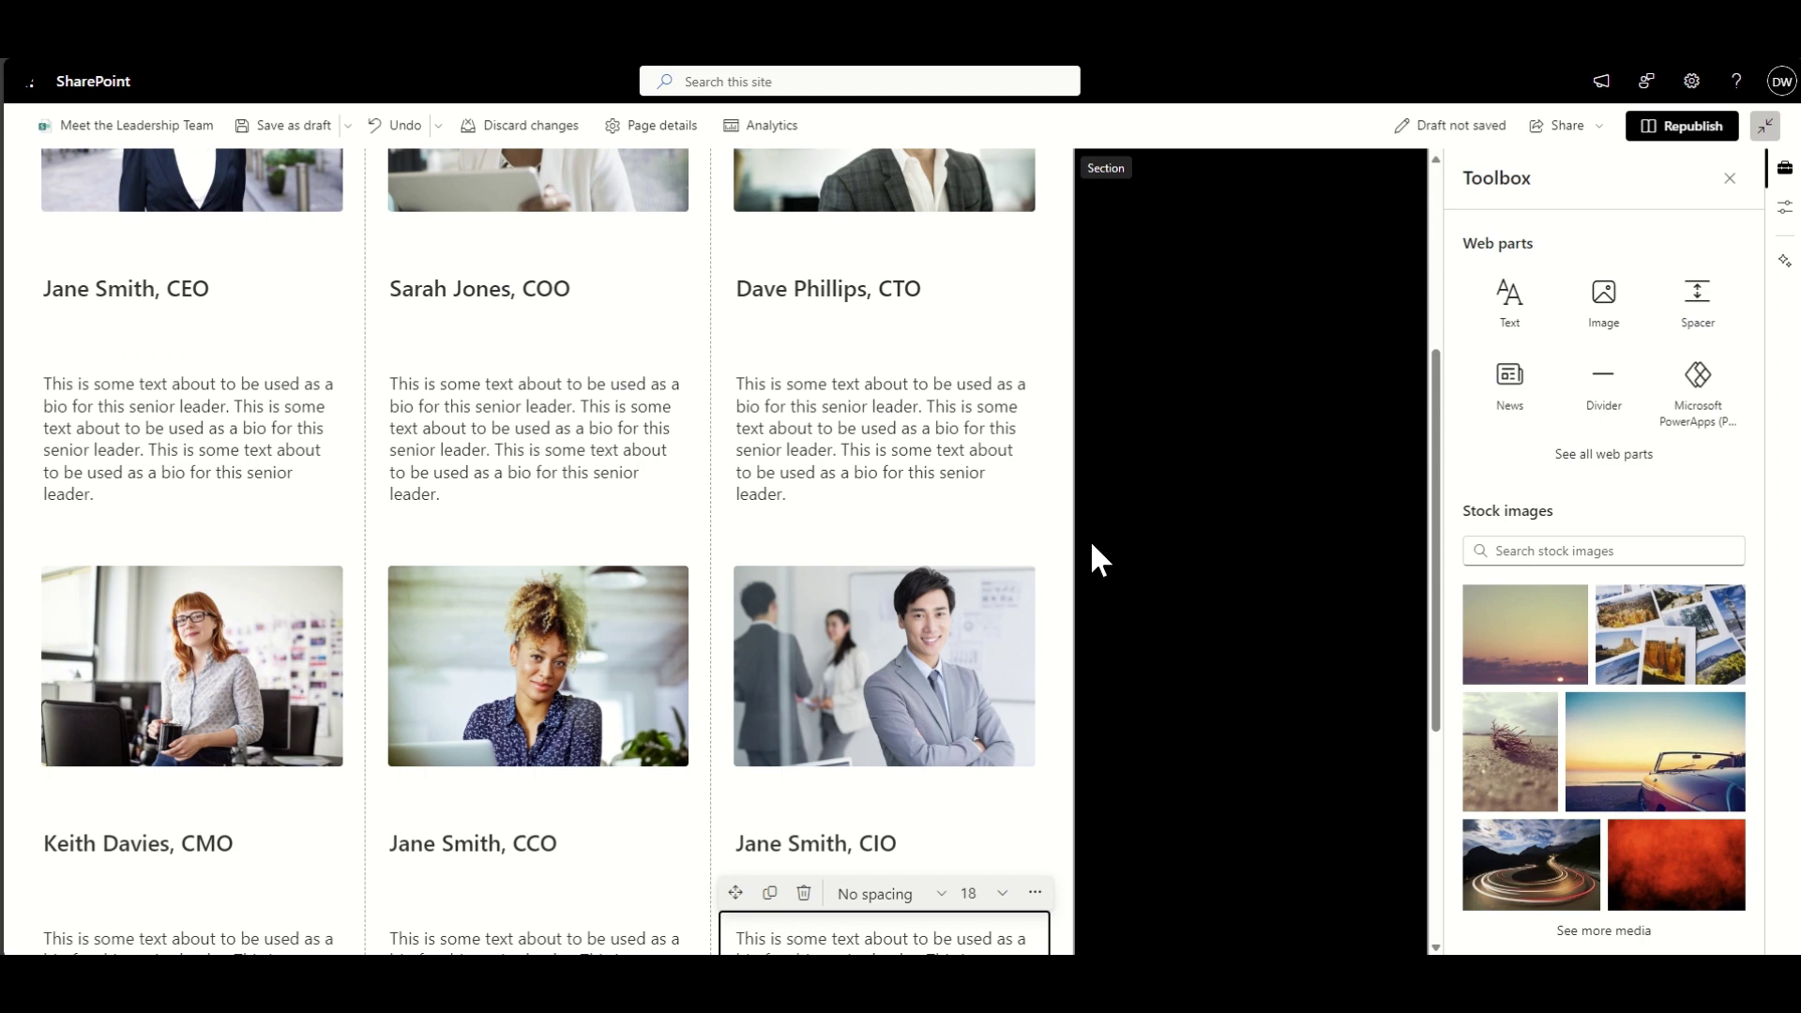
pyautogui.scroll(-1, 1077, 518)
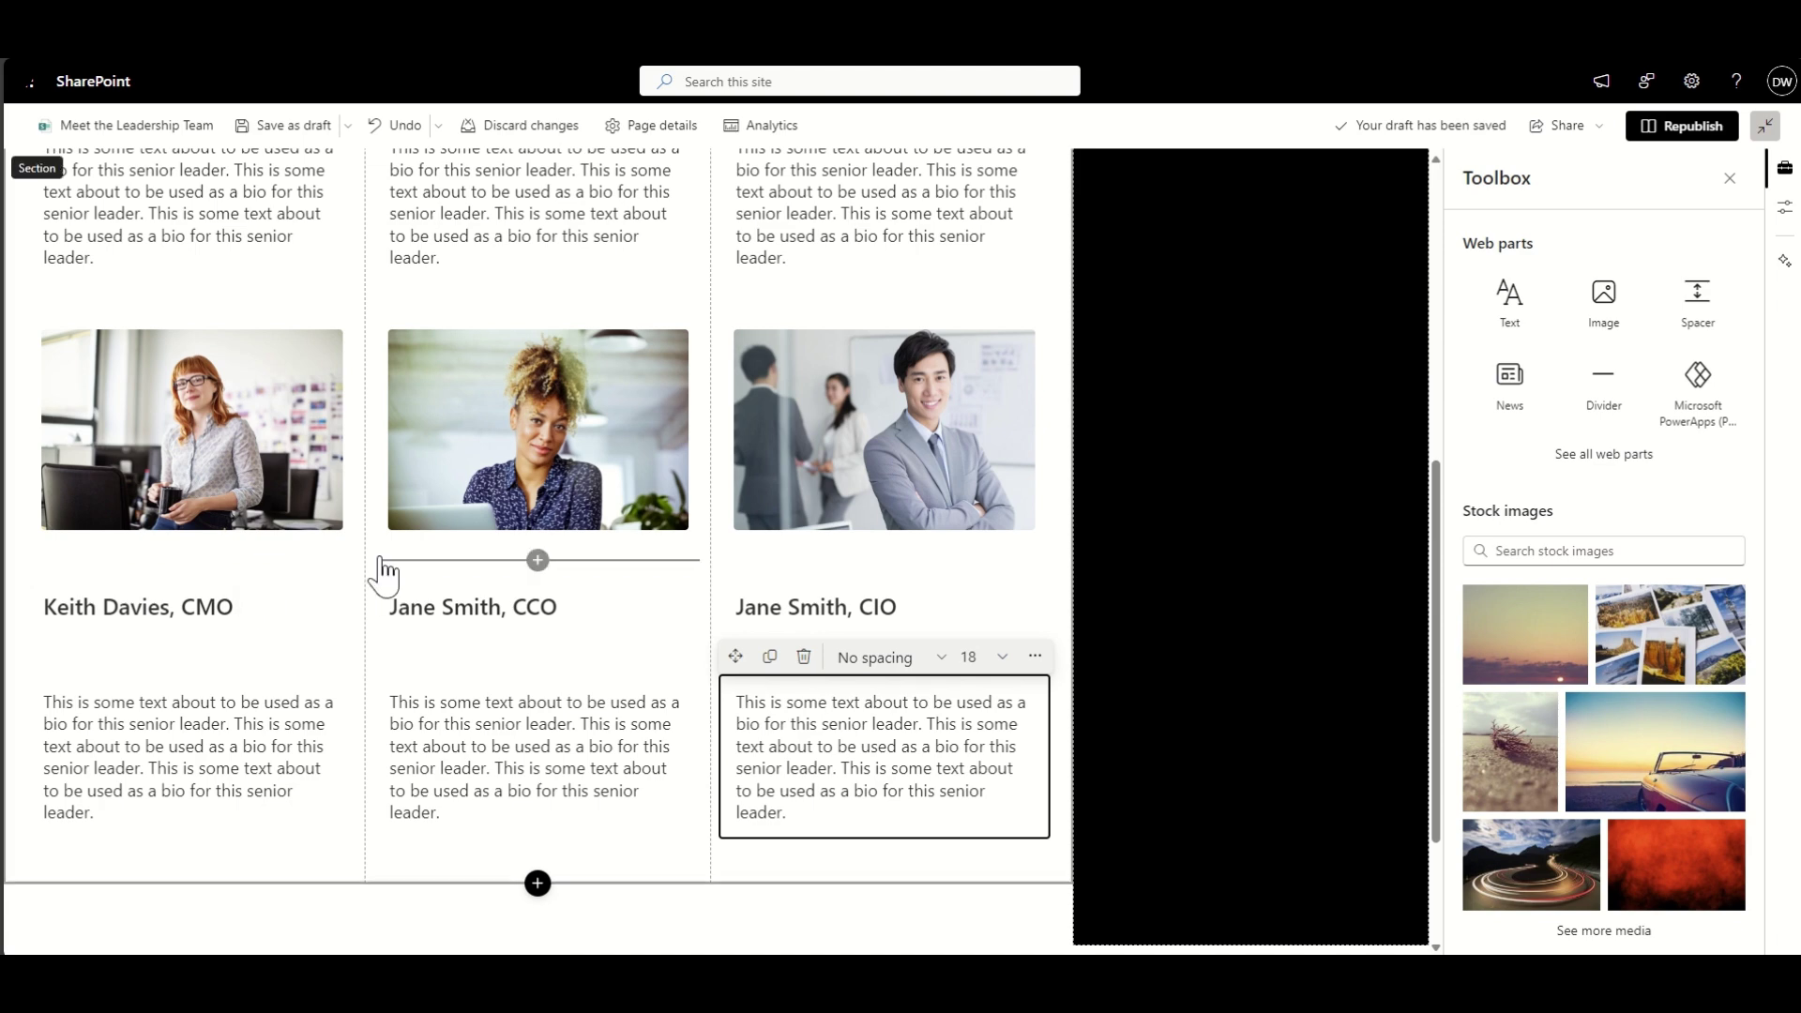
pyautogui.scroll(1, 383, 567)
pyautogui.scroll(3, 383, 568)
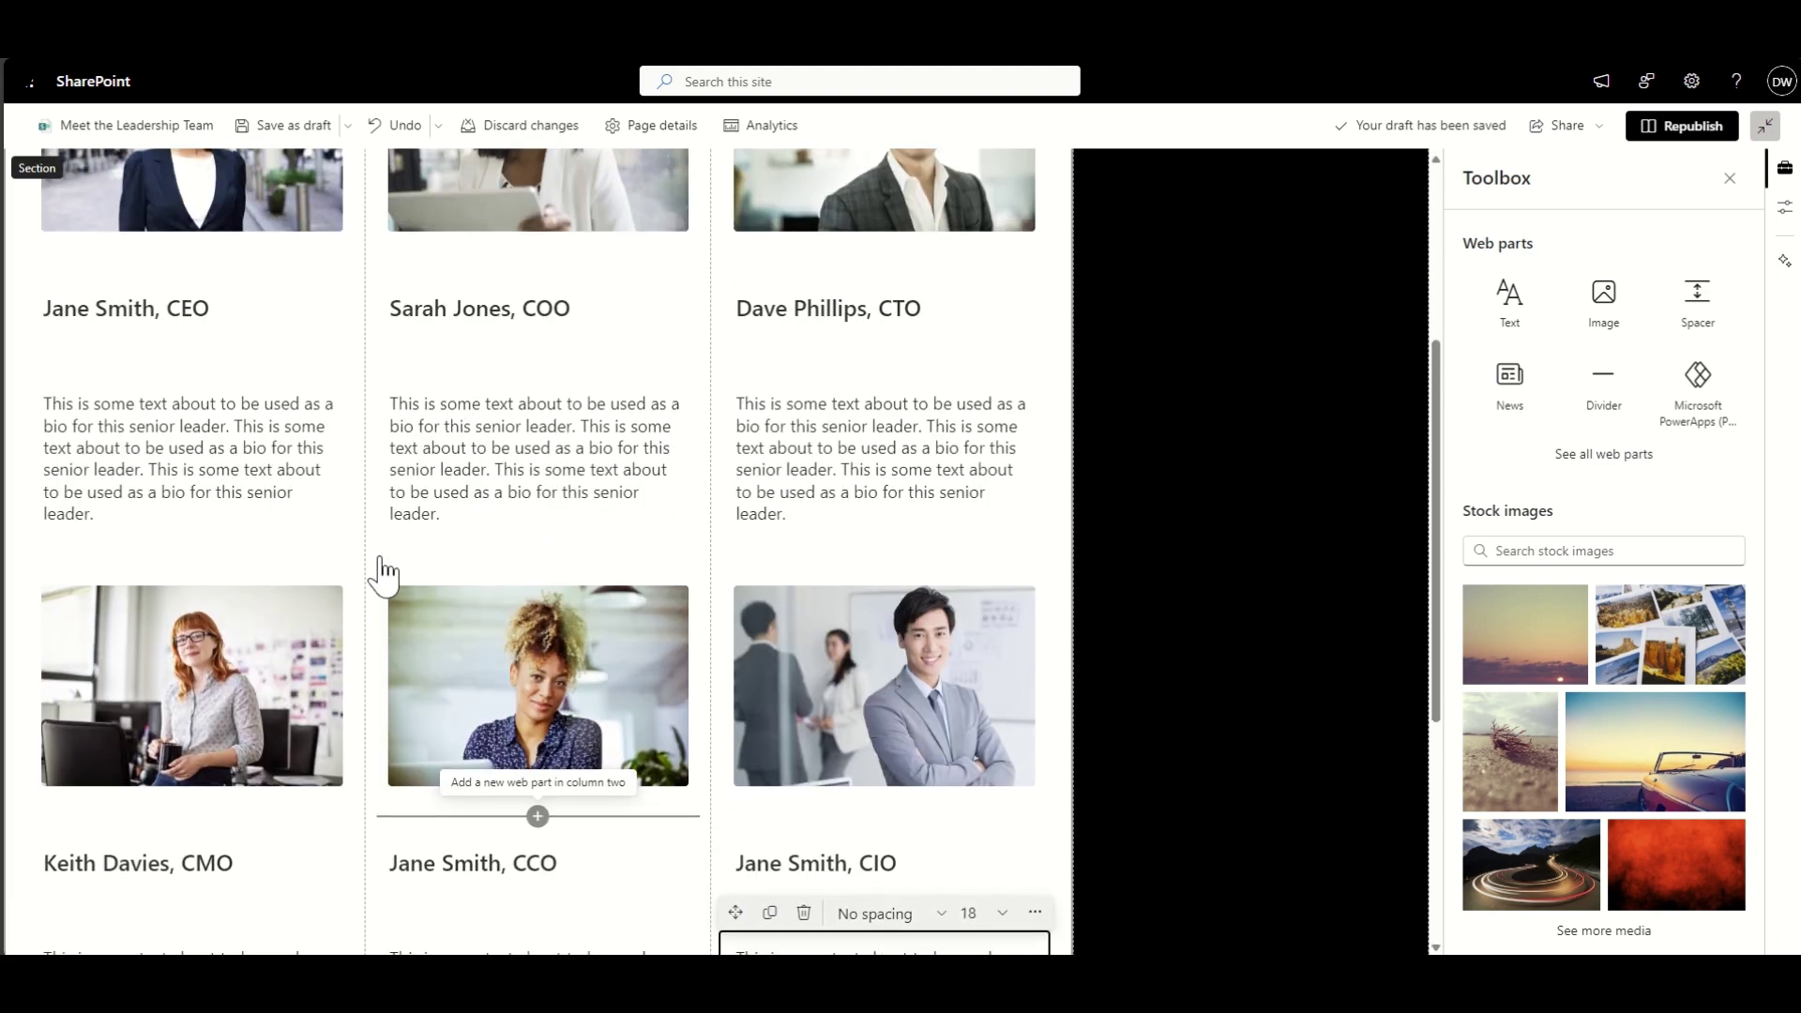
pyautogui.scroll(-1, 305, 379)
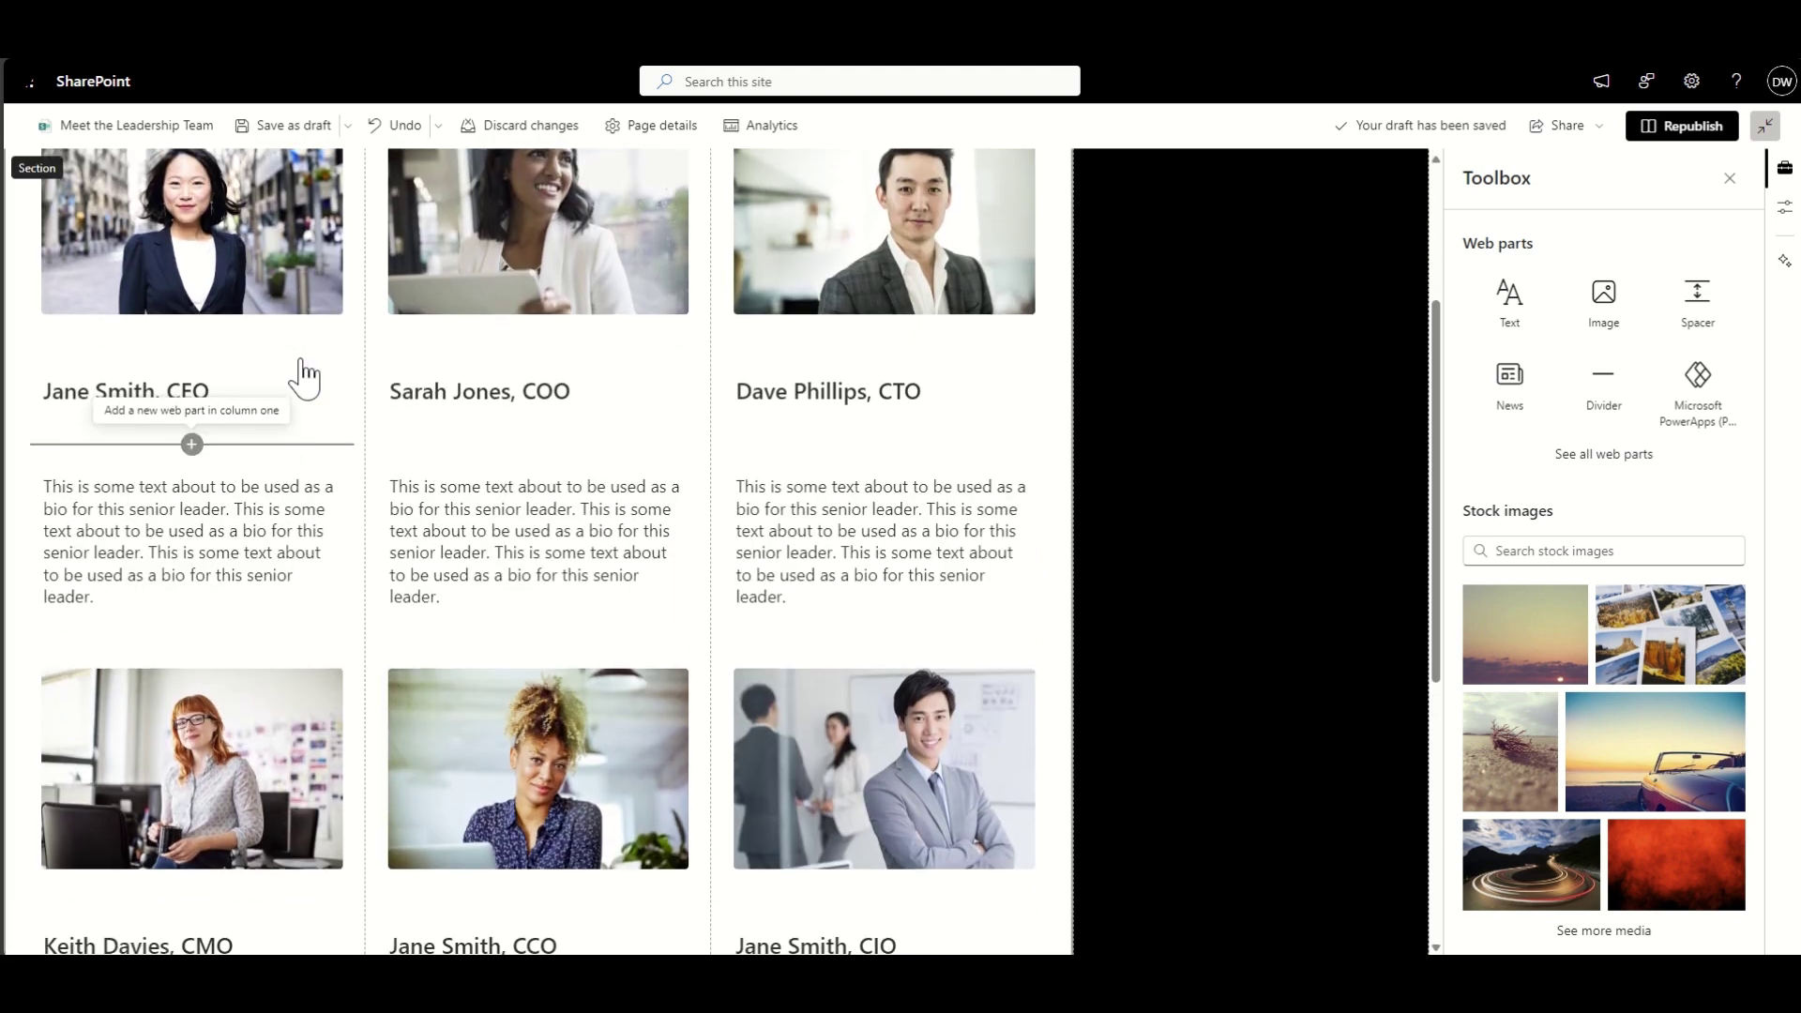
pyautogui.scroll(1, 305, 378)
pyautogui.scroll(-1, 305, 378)
pyautogui.scroll(3, 305, 378)
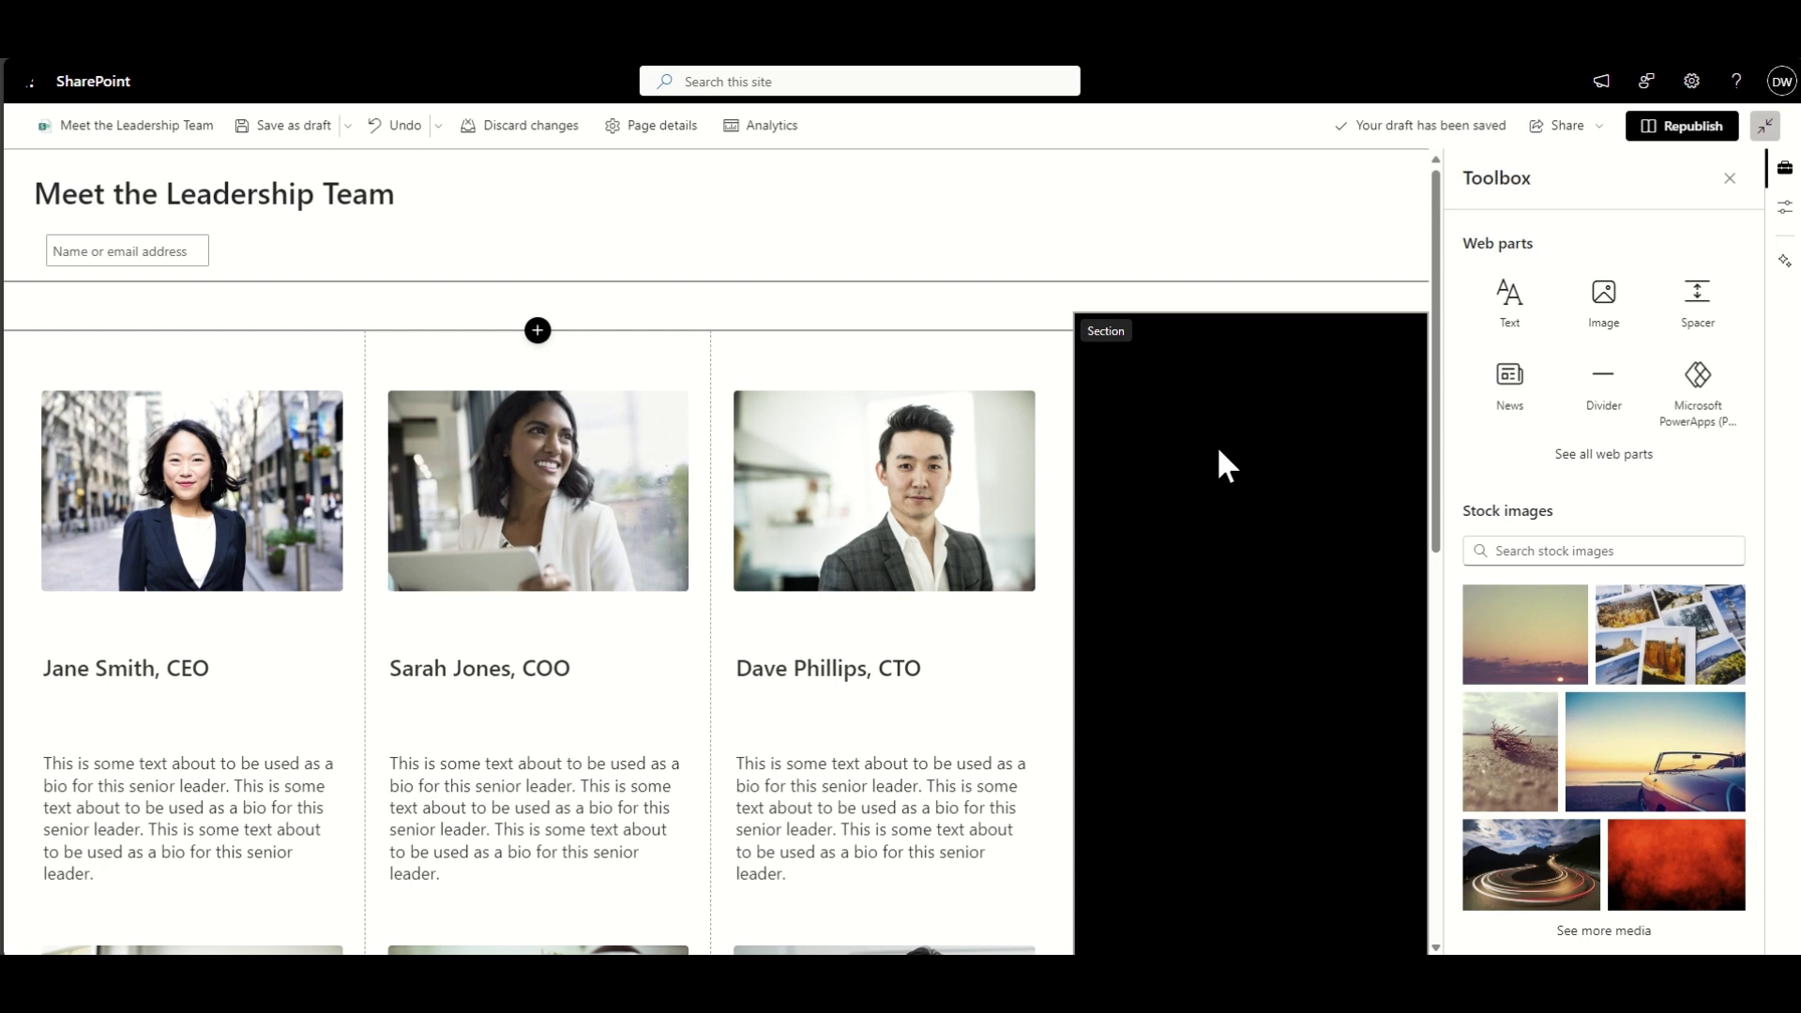
# Step: Insert a Quick links web part in the empty right column and title it Other Teams
pyautogui.click(1251, 341)
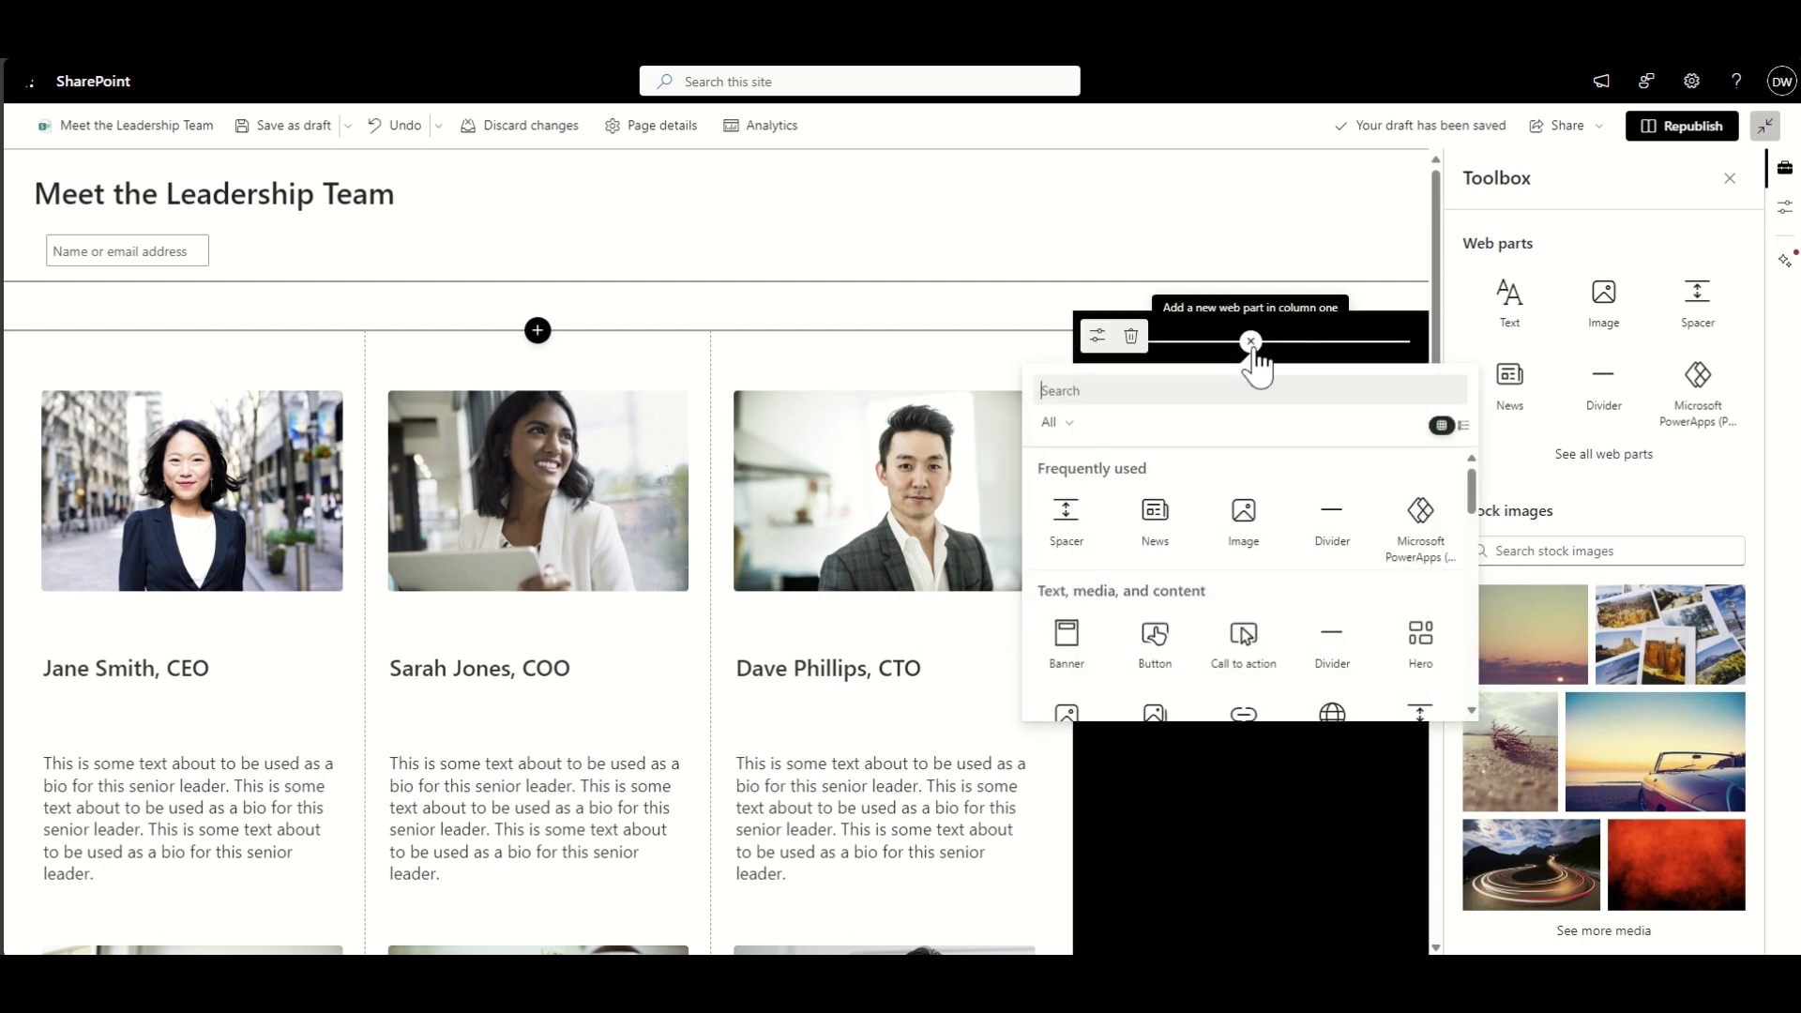
pyautogui.write('quick')
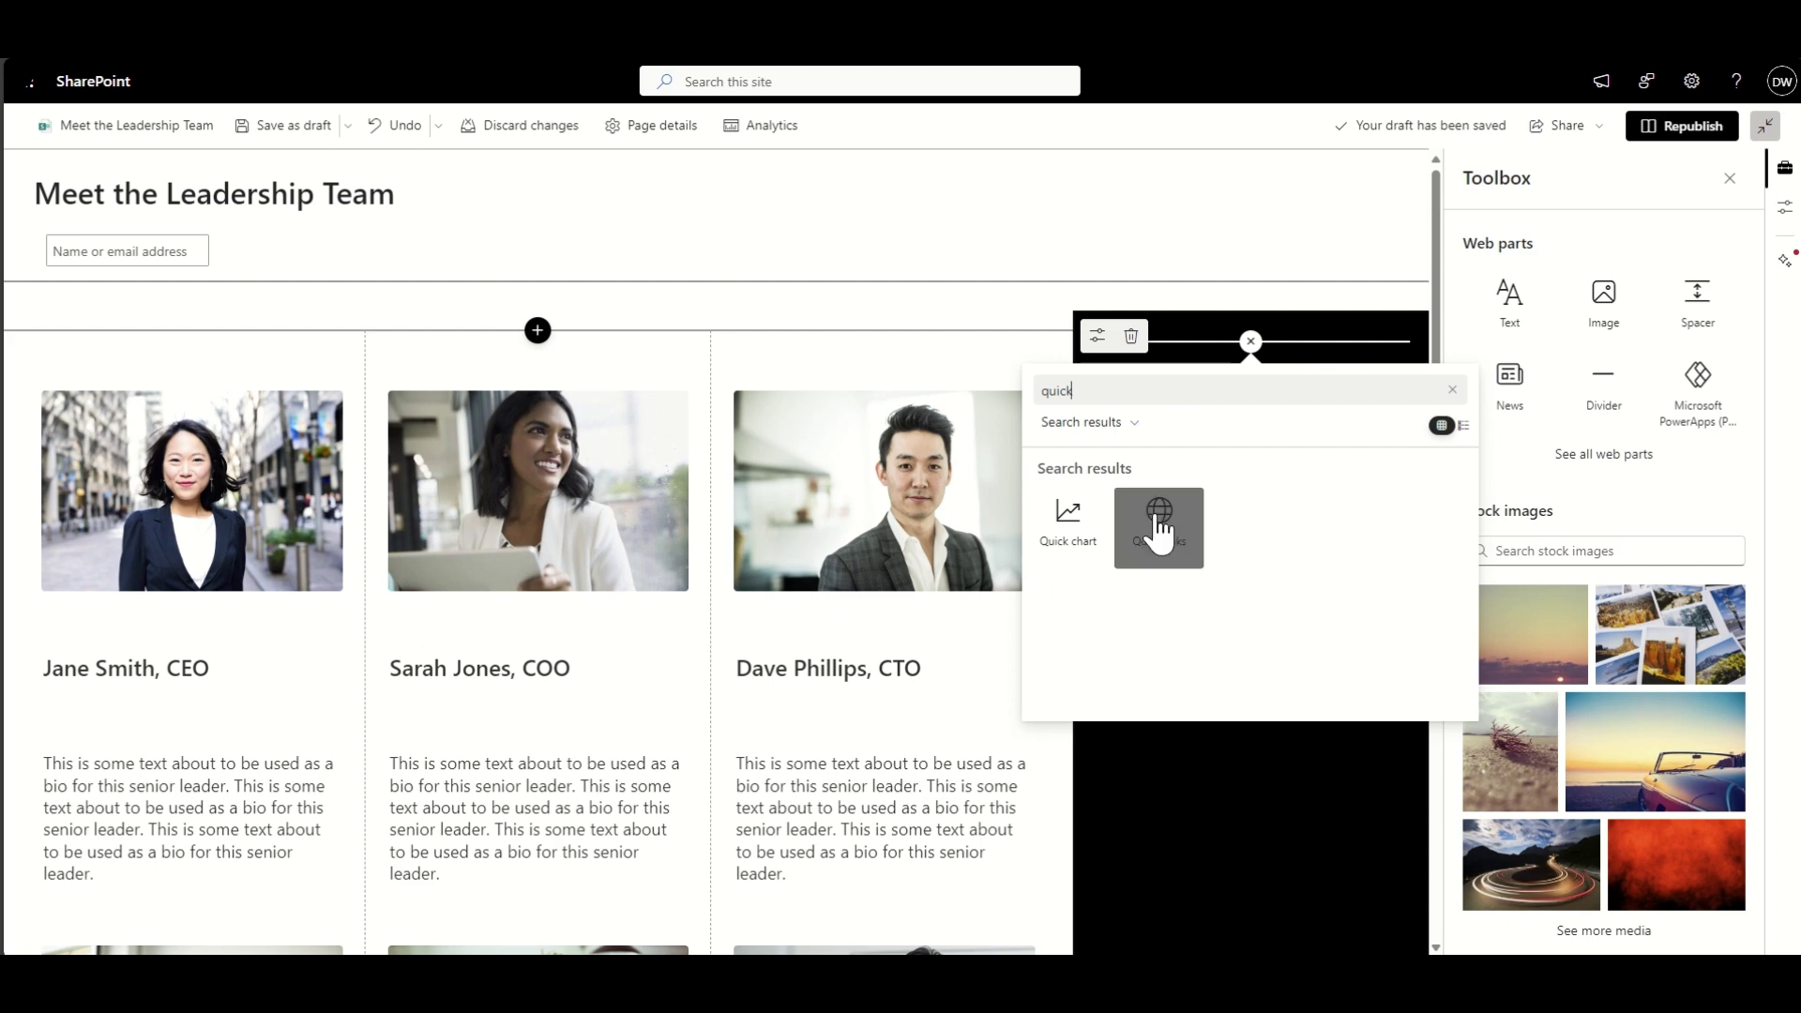
pyautogui.click(1154, 510)
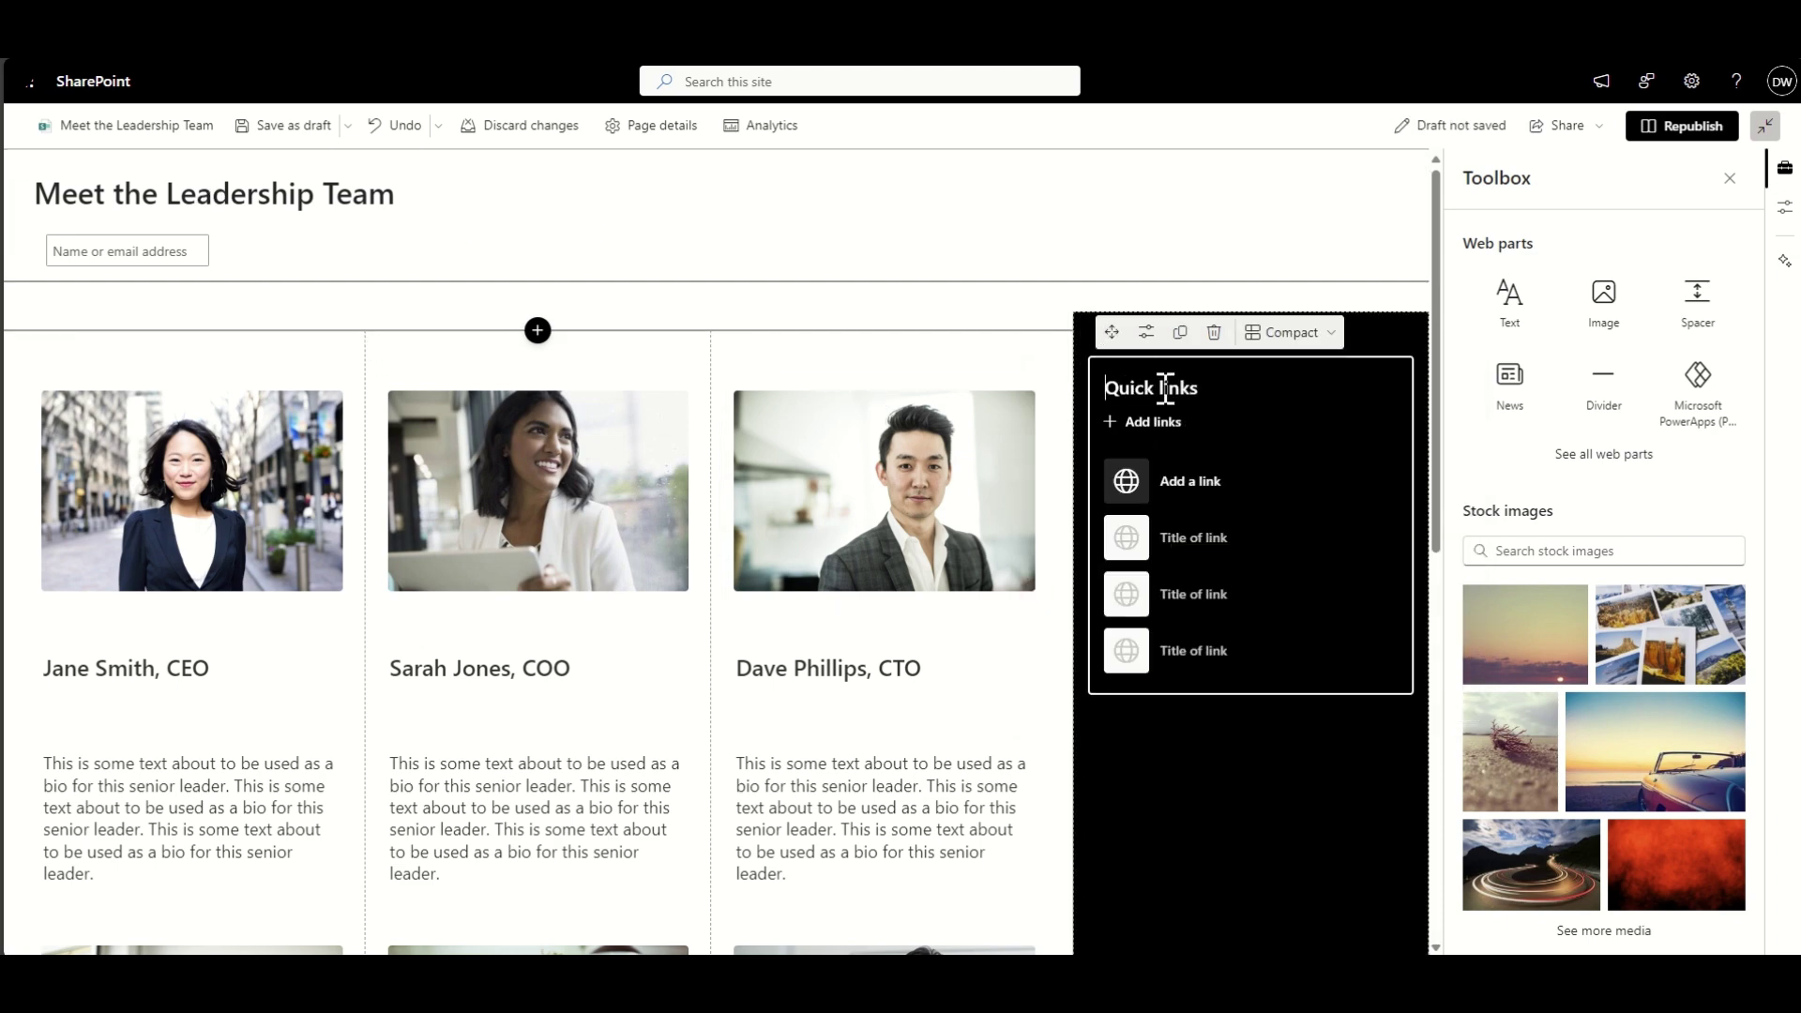
pyautogui.hotkey('ctrl', 'a')
pyautogui.write('o')
# Step: Add three links pointing to the site's Home page
pyautogui.click(1153, 422)
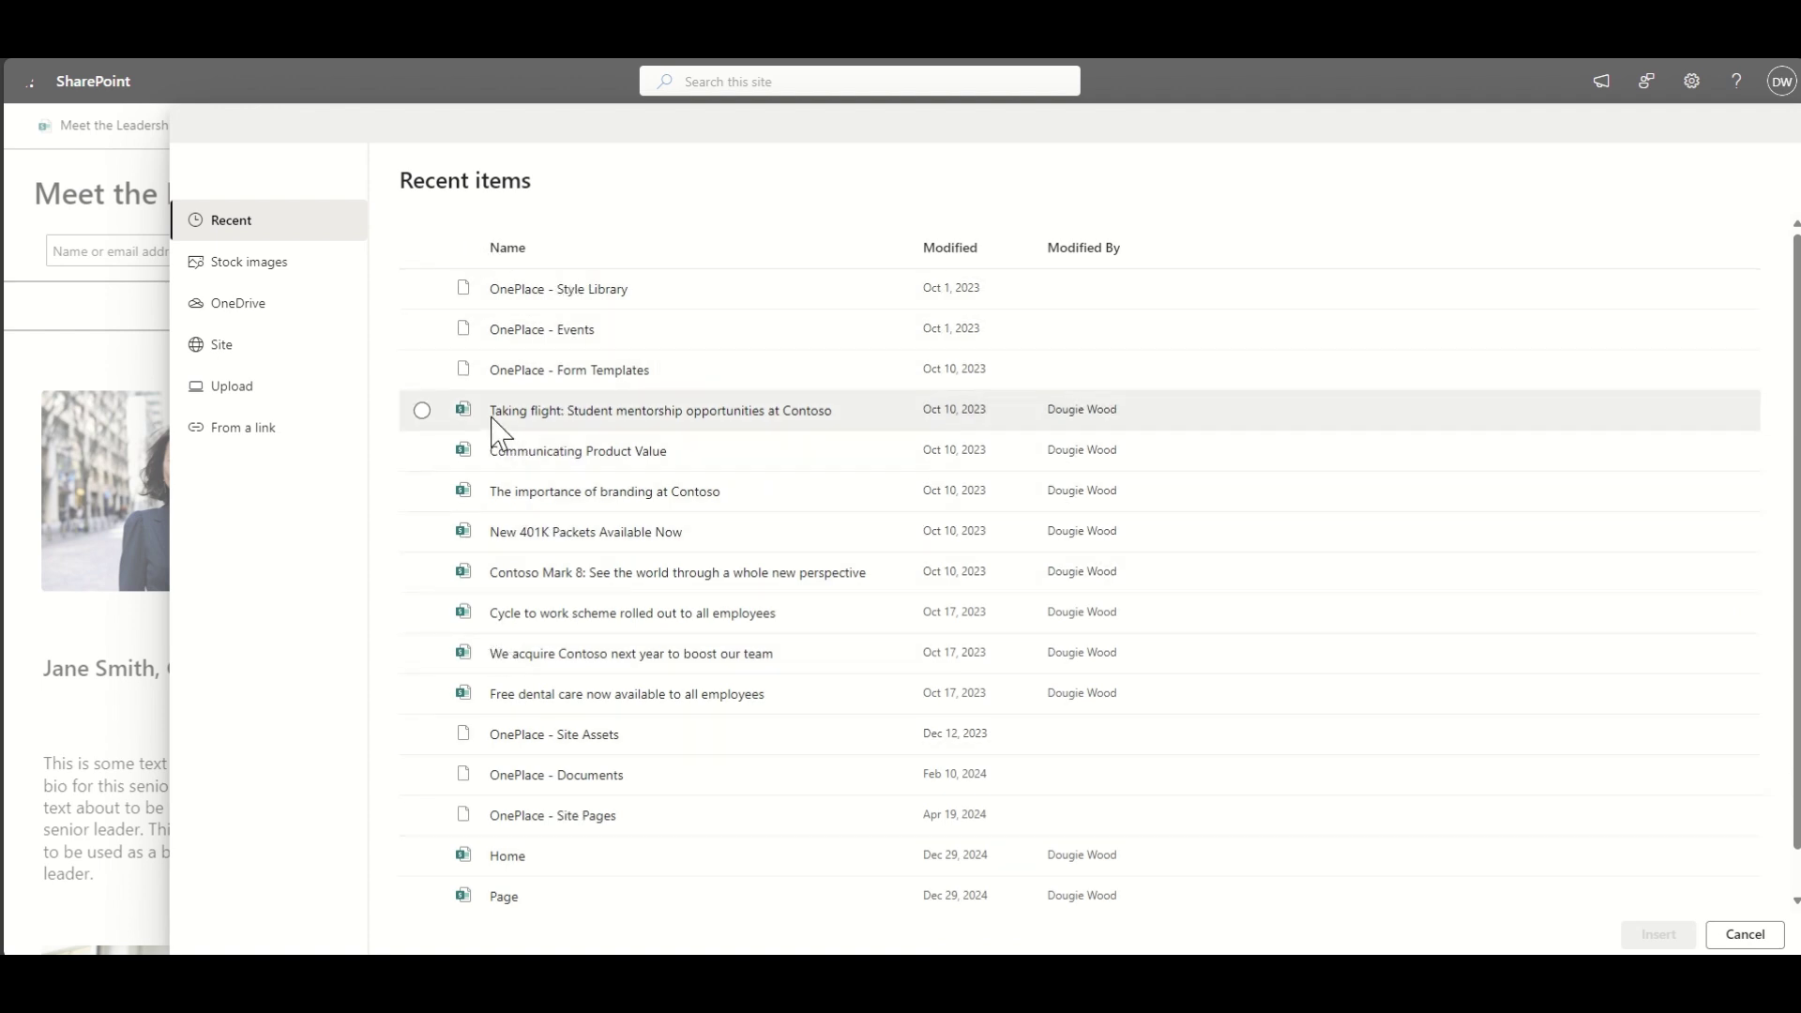
pyautogui.click(535, 857)
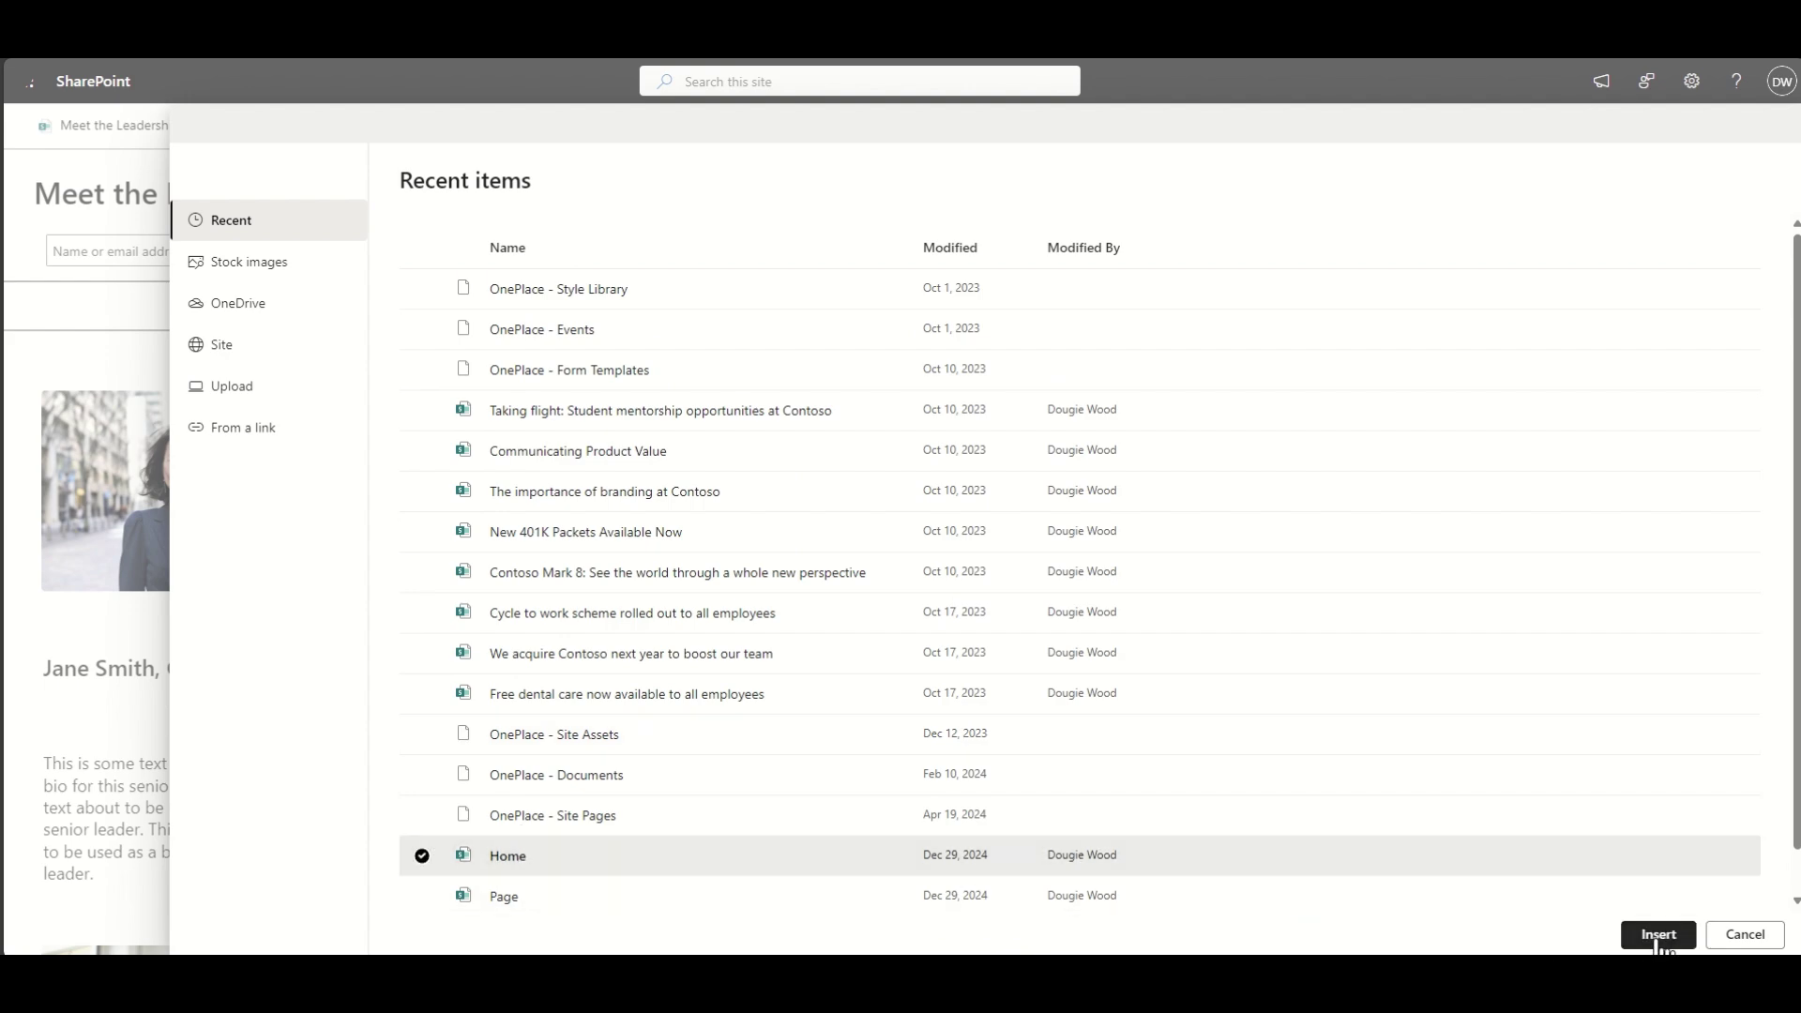
pyautogui.click(1657, 935)
pyautogui.click(1146, 423)
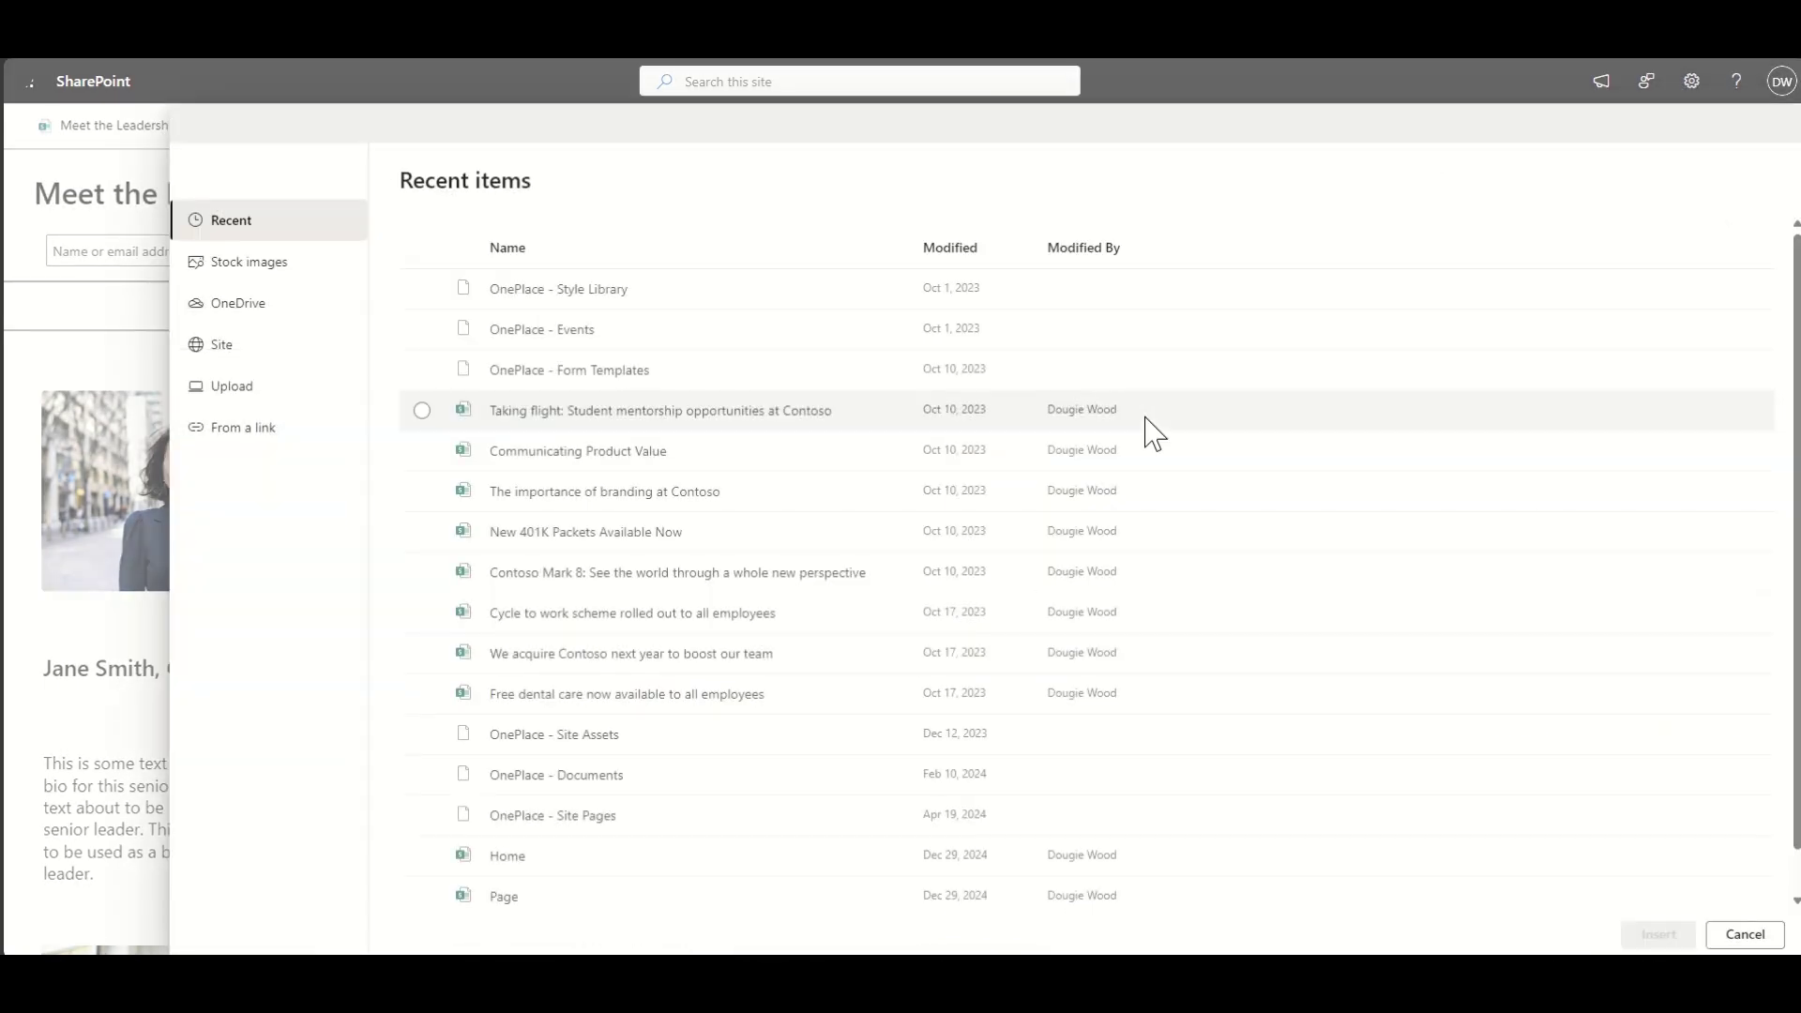
pyautogui.click(563, 855)
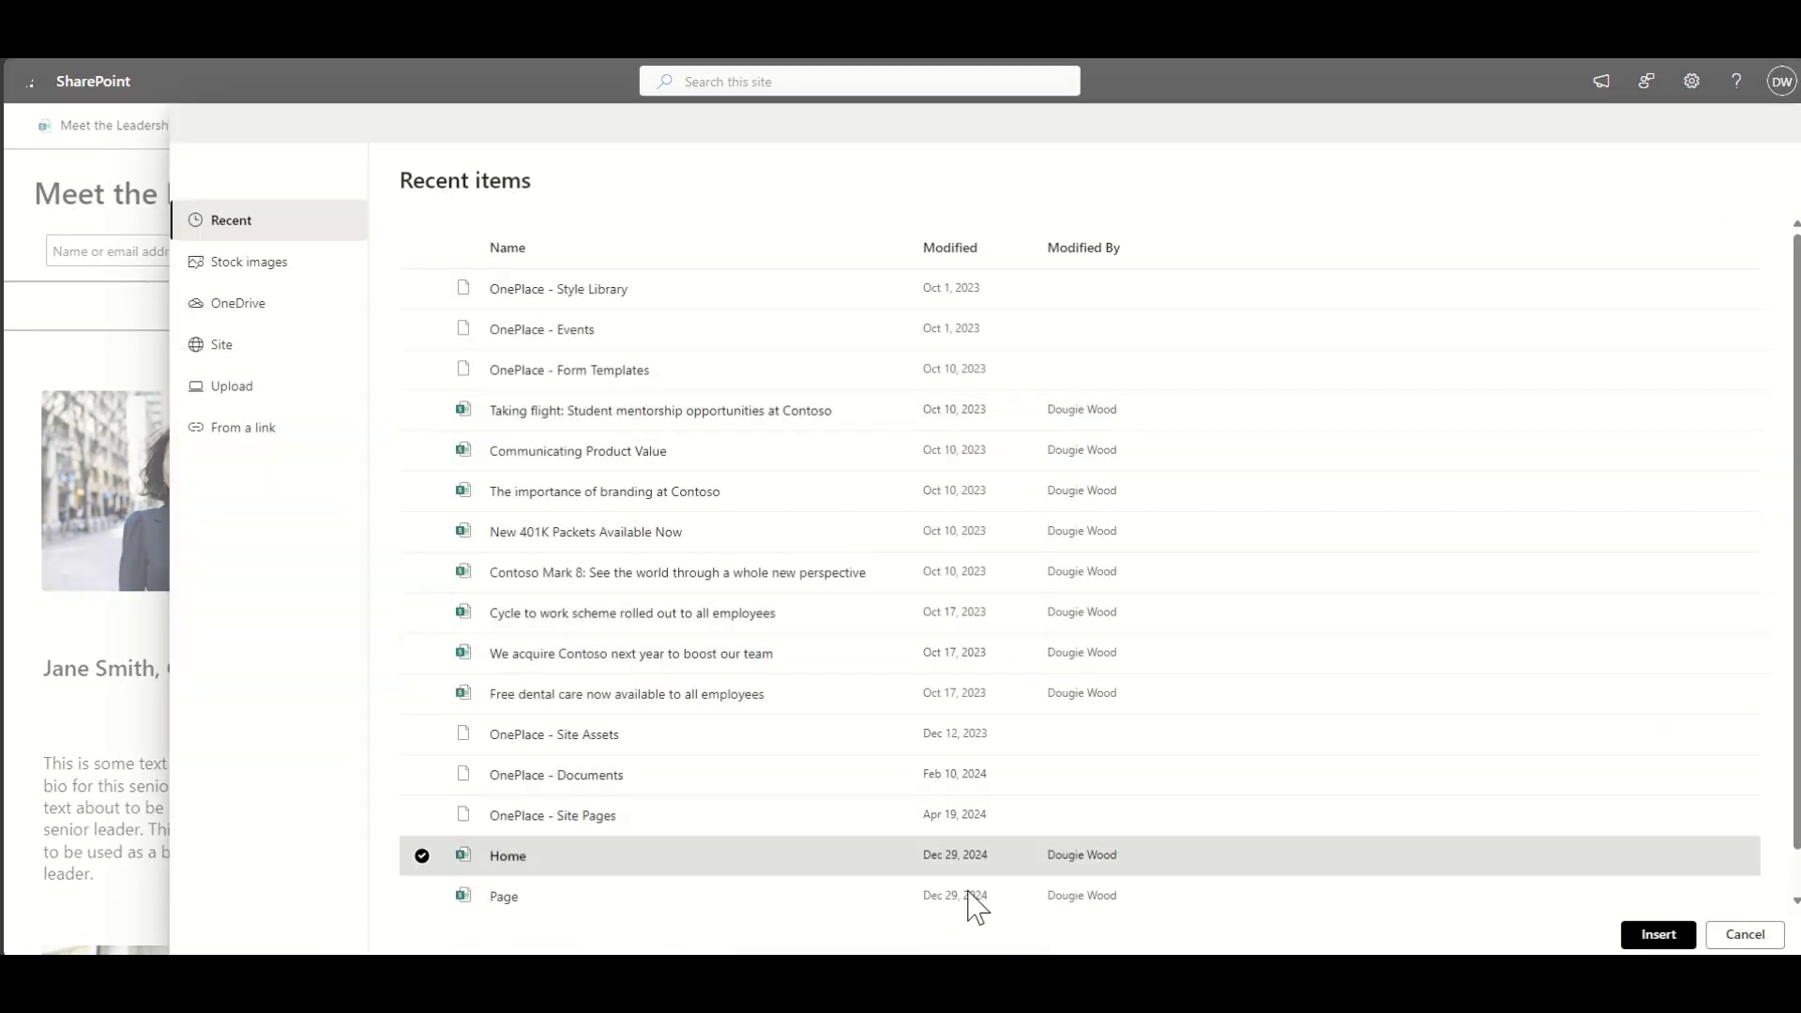
pyautogui.click(1657, 935)
pyautogui.click(1154, 427)
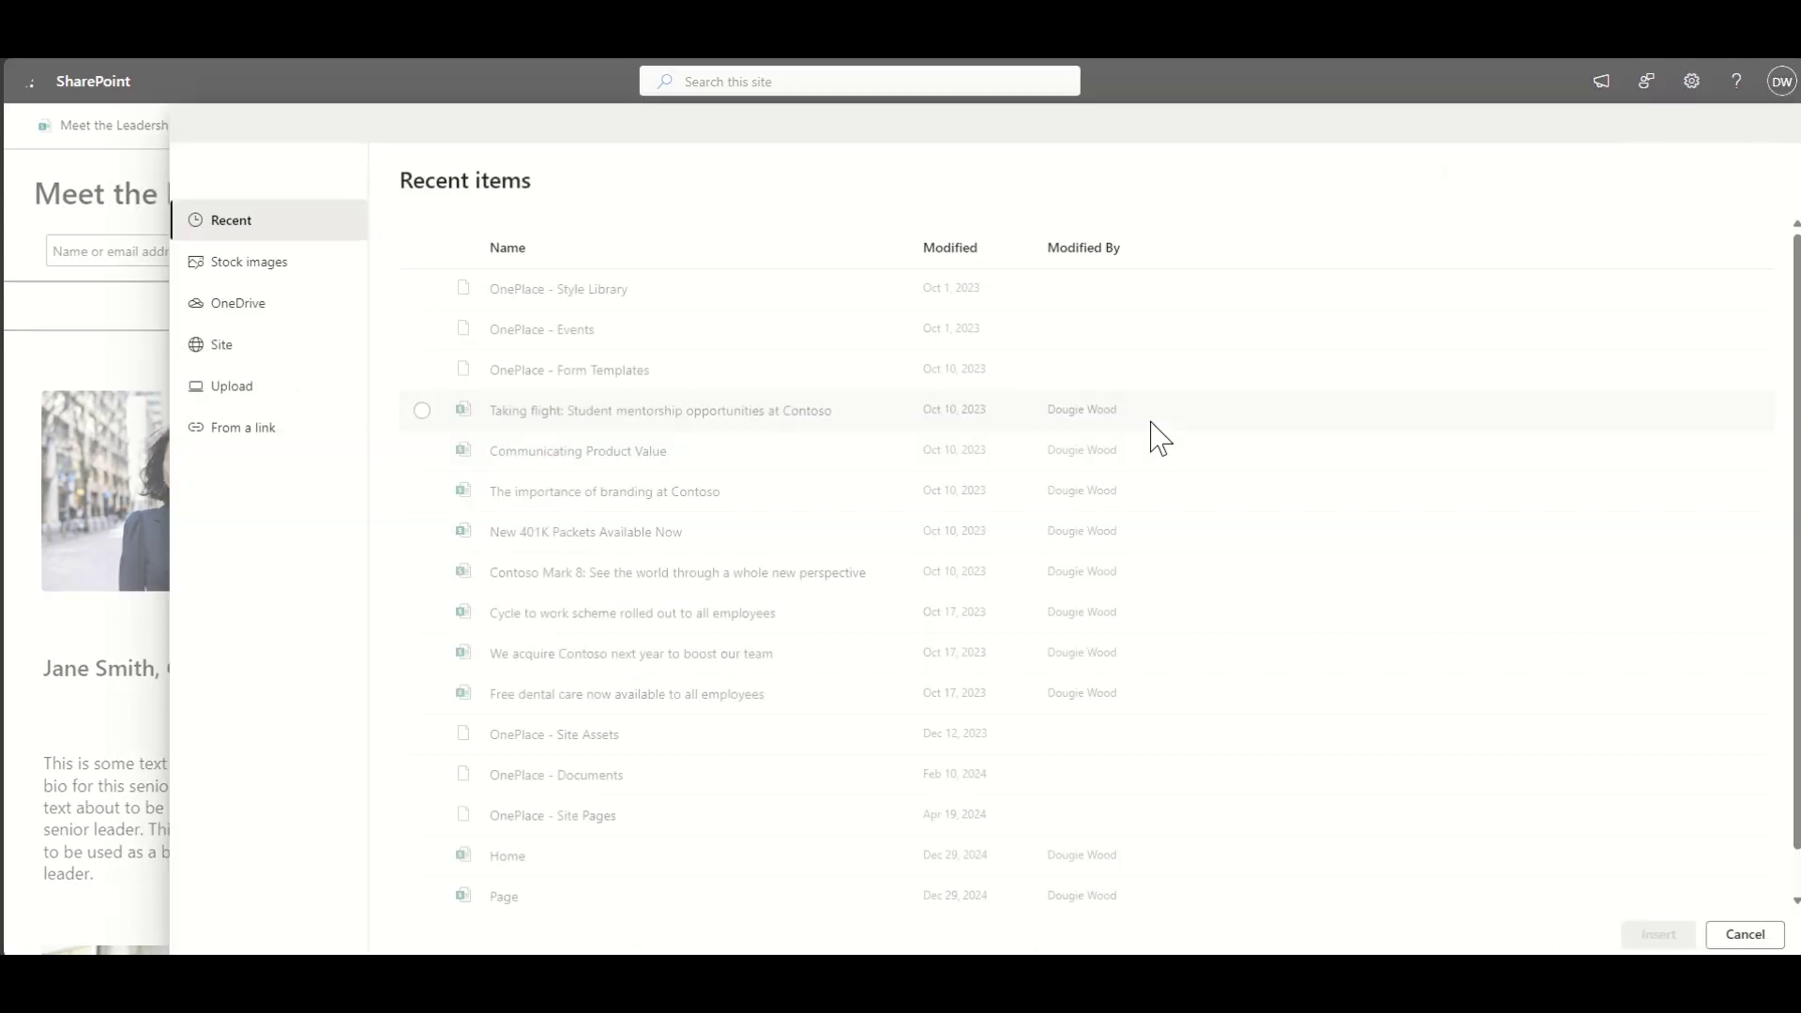
pyautogui.click(575, 859)
pyautogui.click(1651, 936)
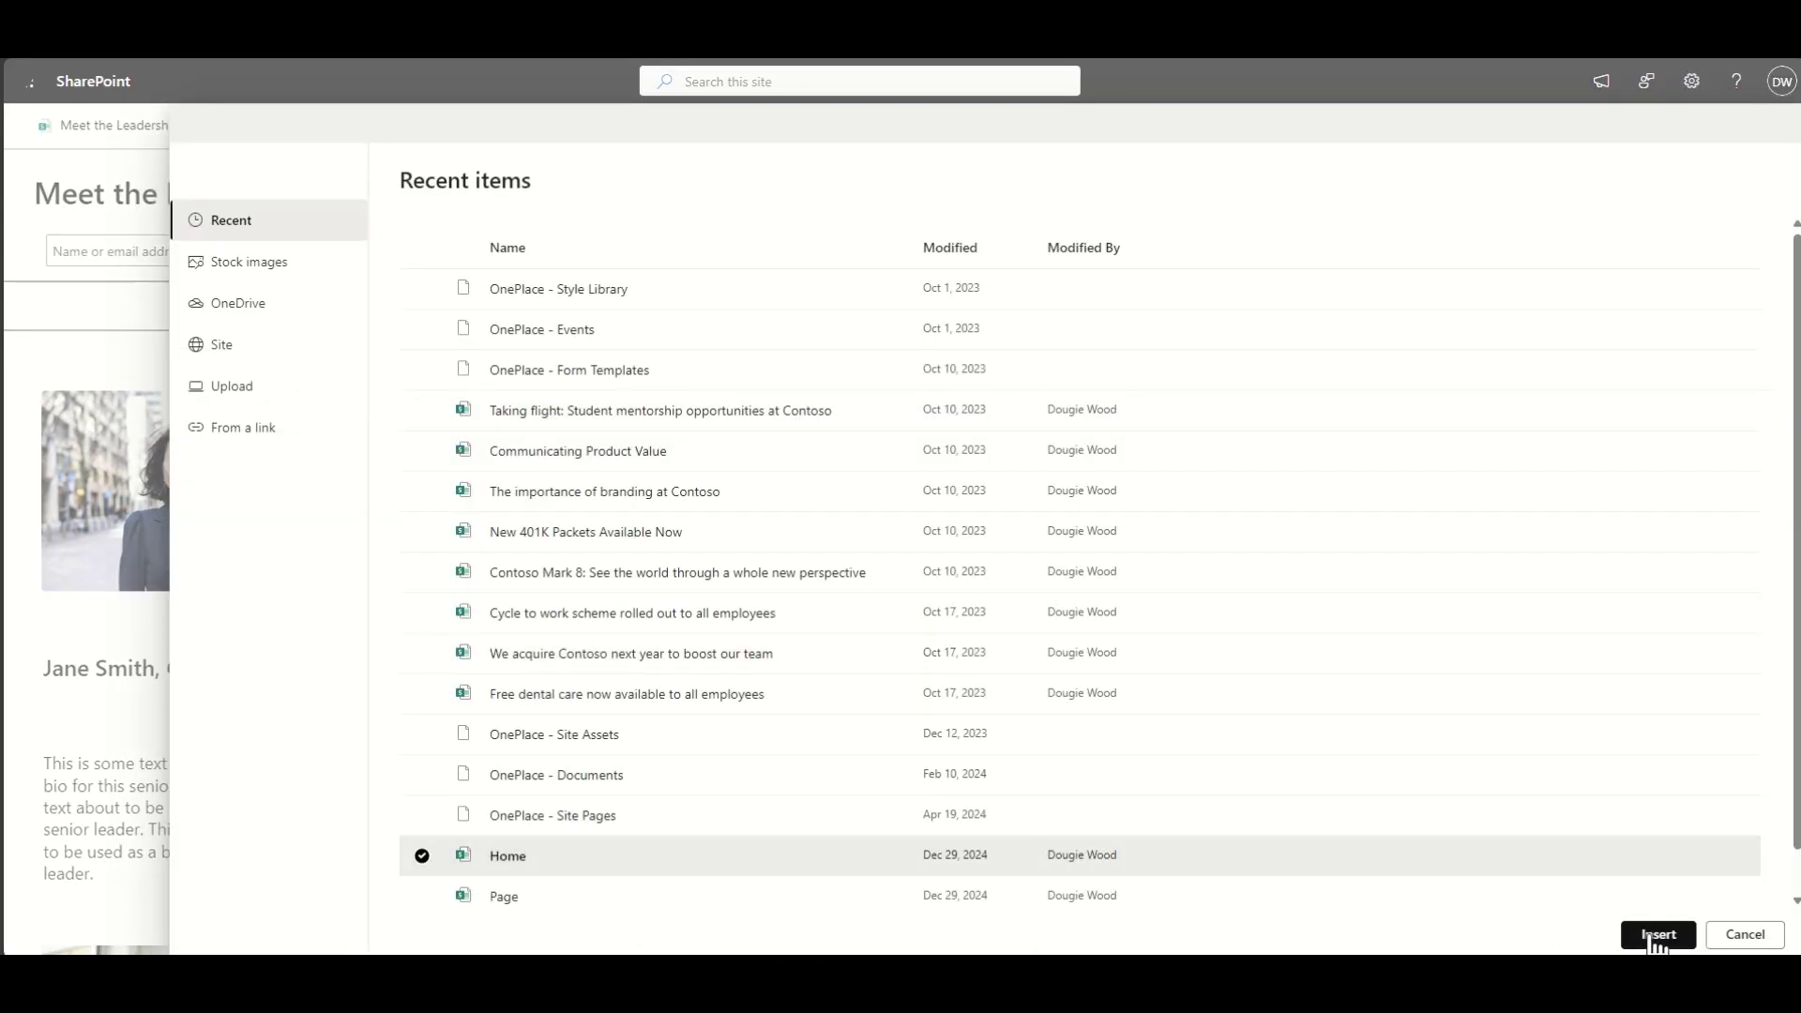
# Step: Add two more Home page links, bringing the list to five
pyautogui.click(1154, 427)
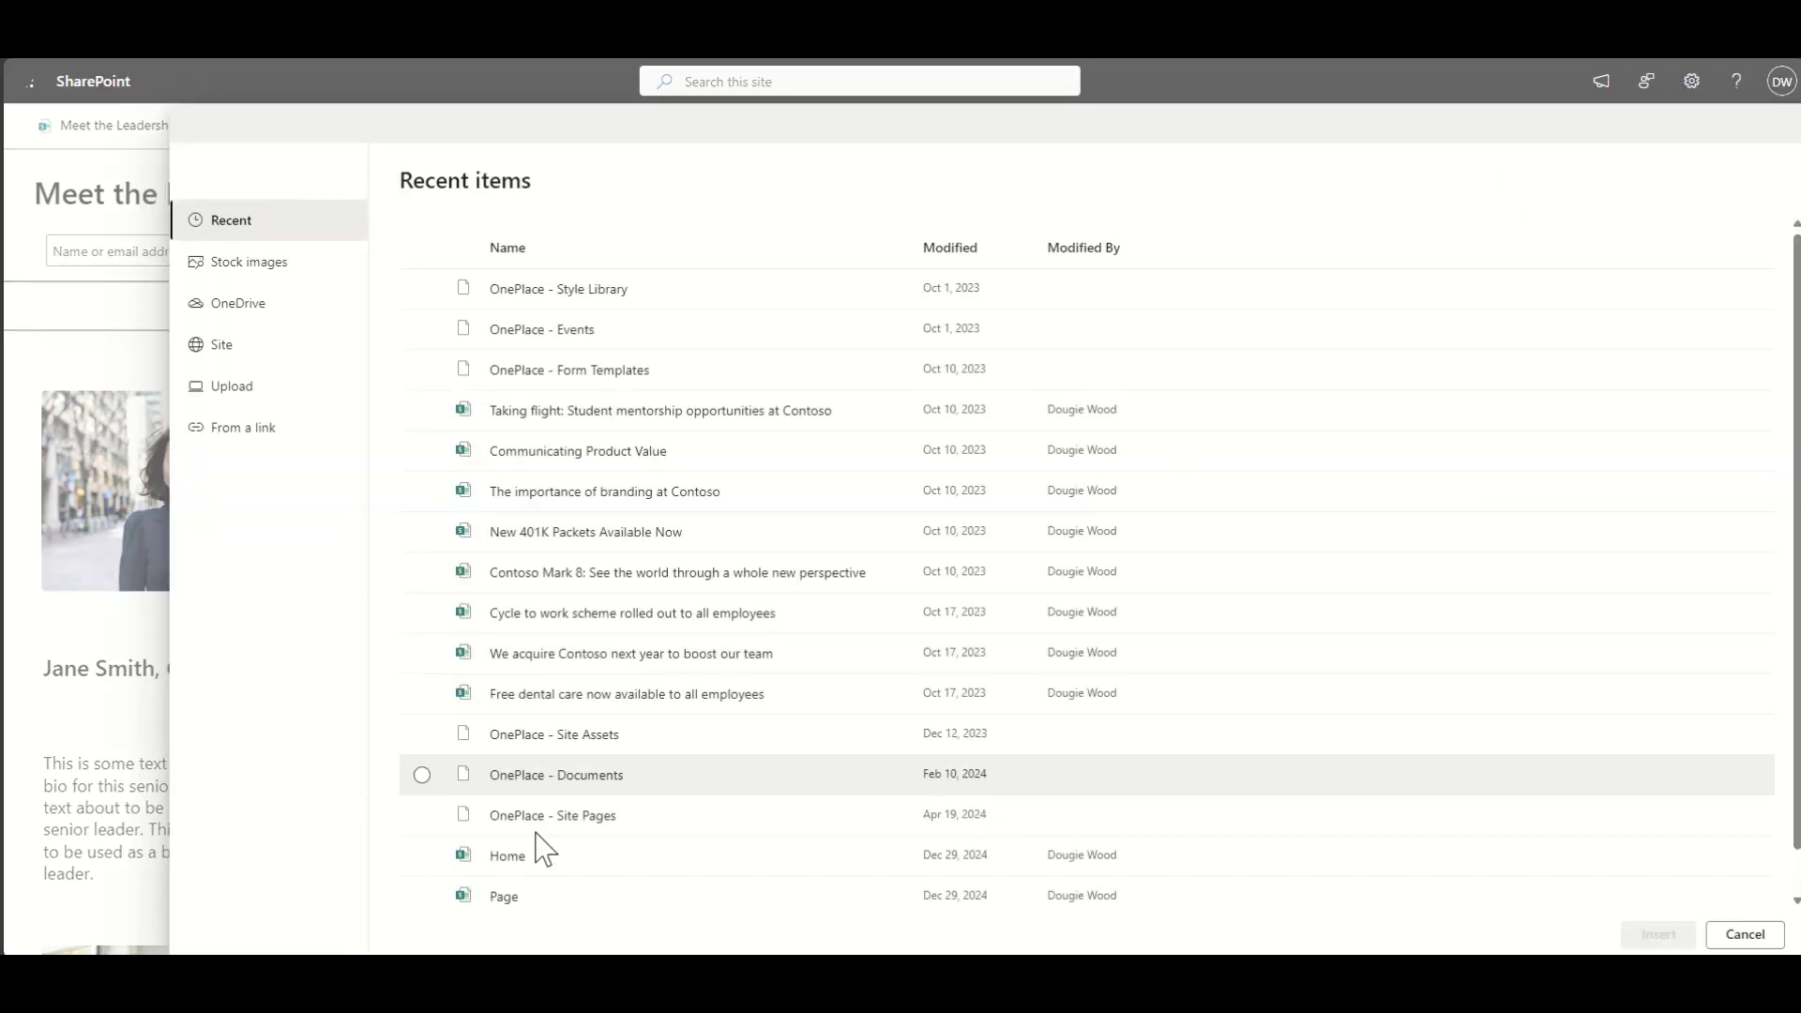
pyautogui.click(540, 855)
pyautogui.click(1666, 919)
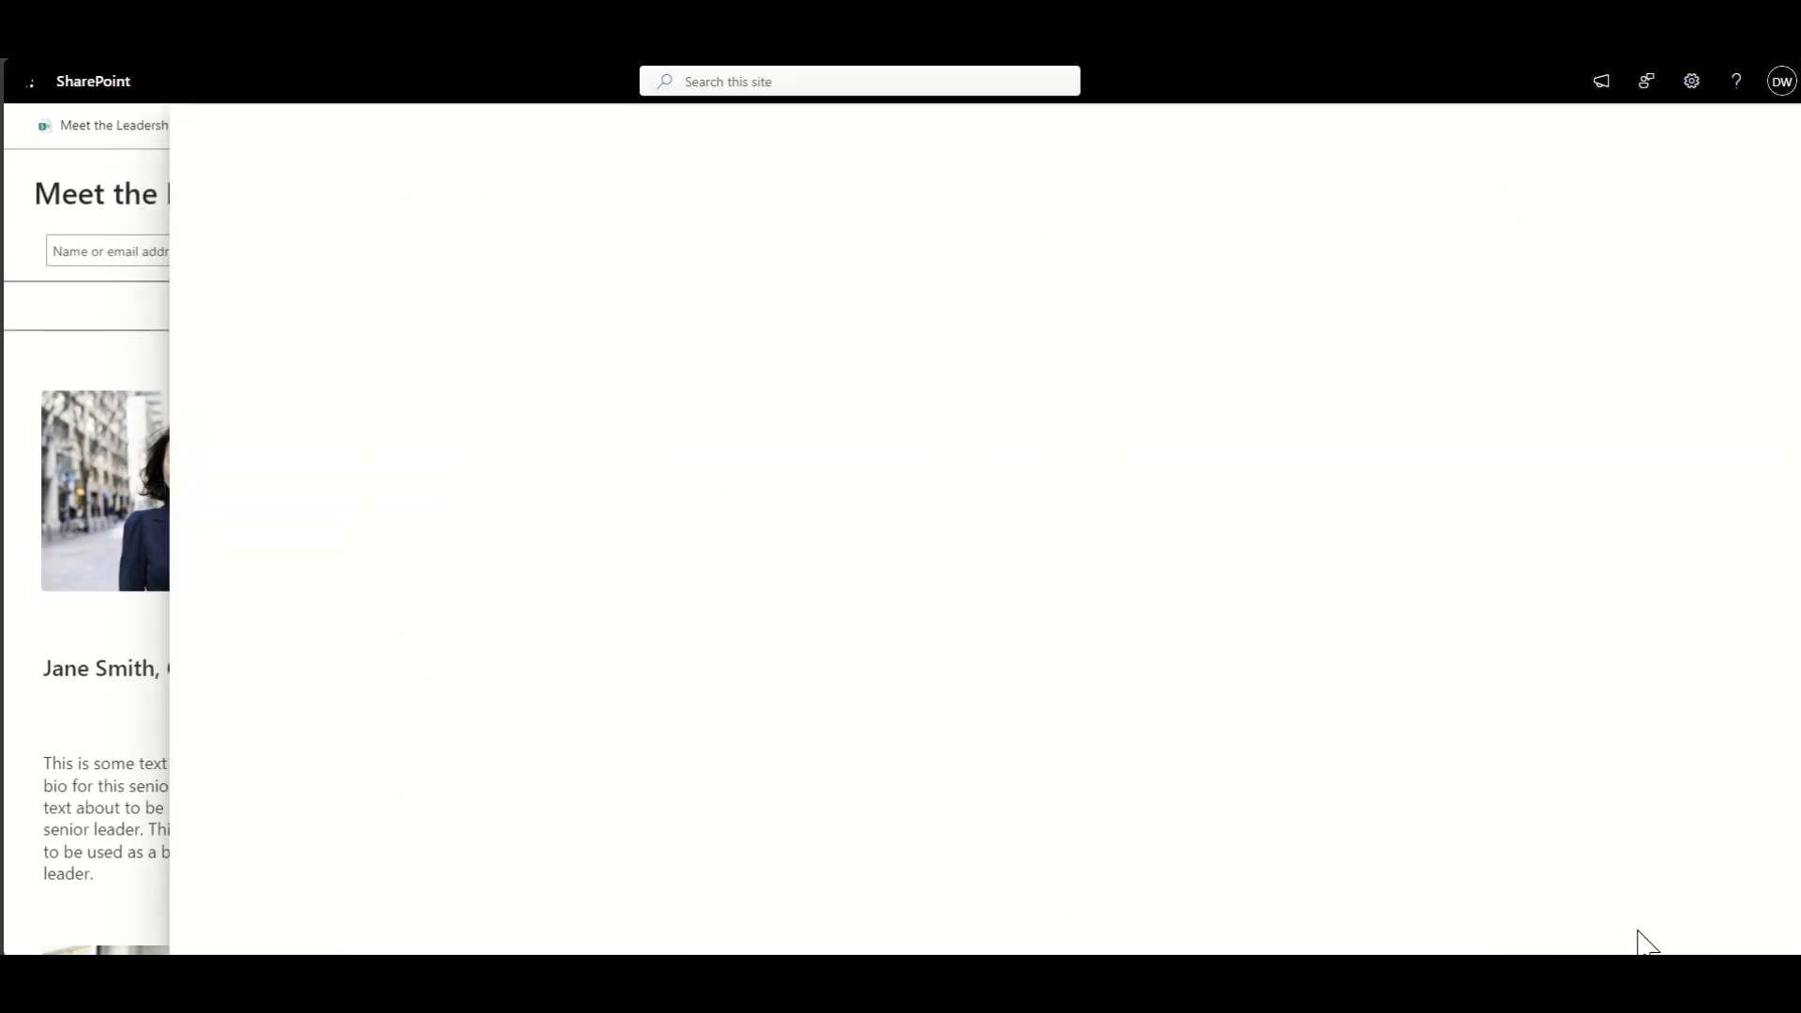
pyautogui.click(1154, 426)
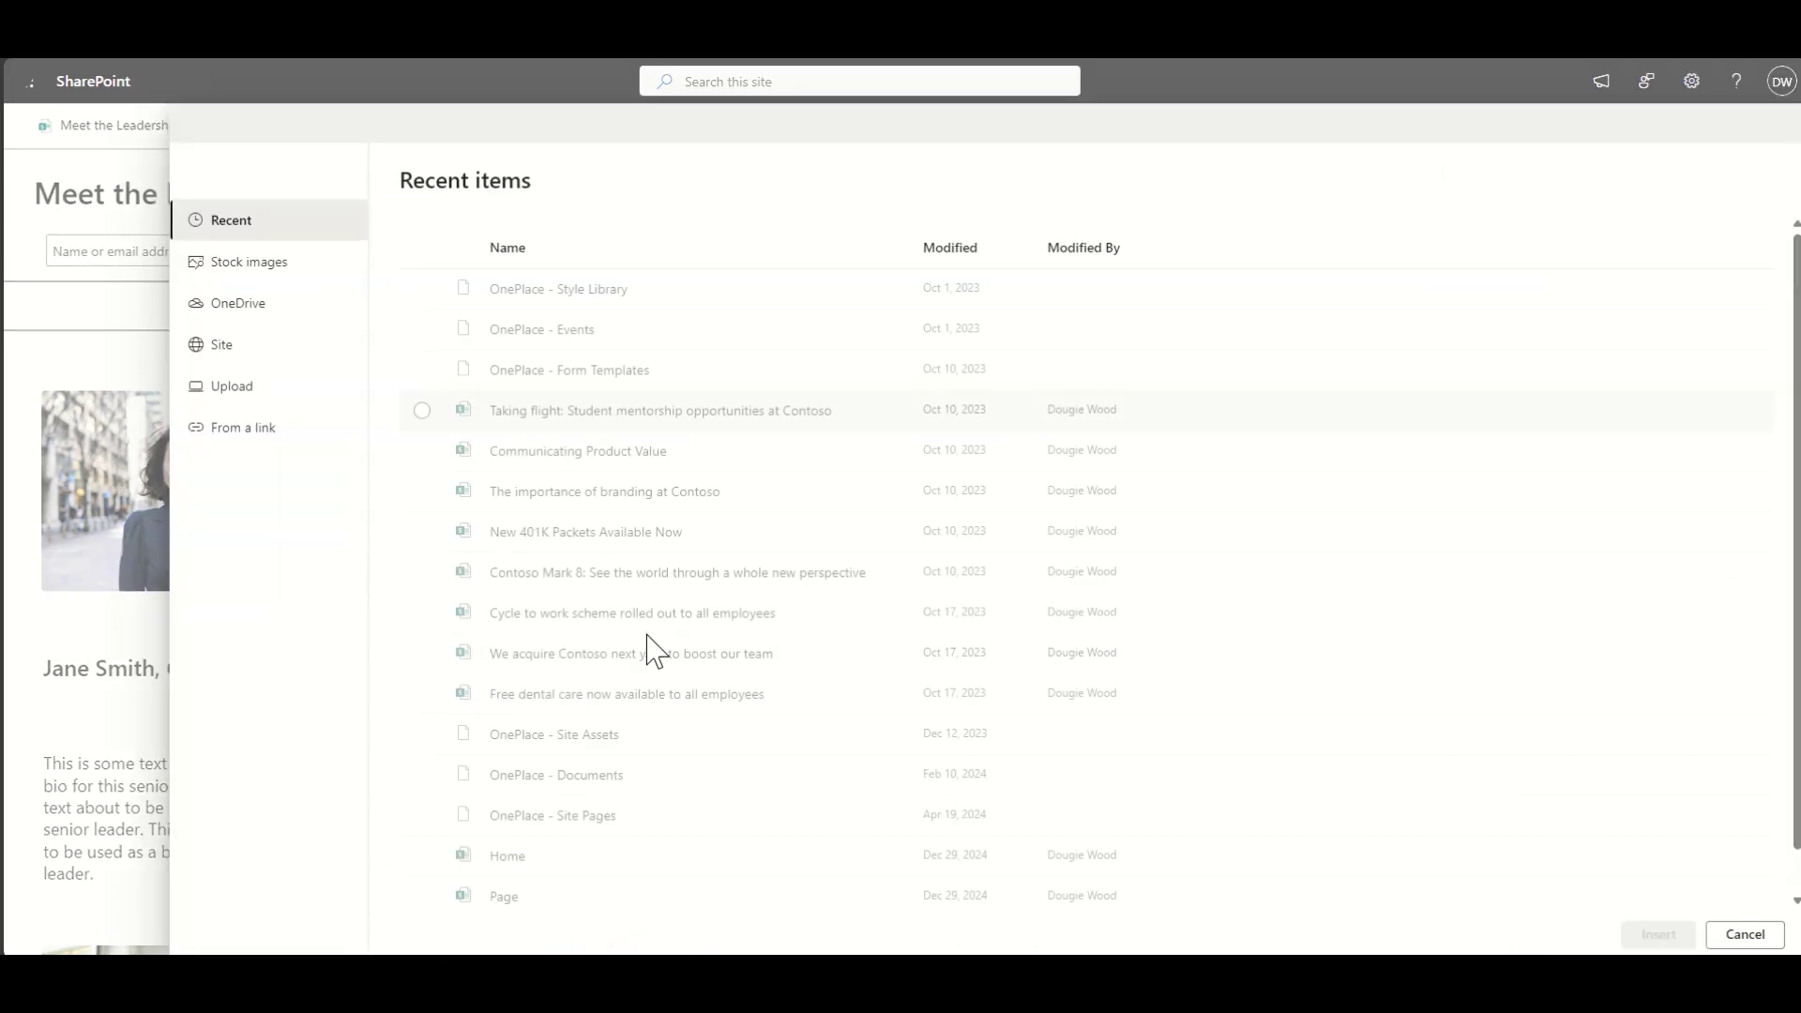
pyautogui.click(569, 856)
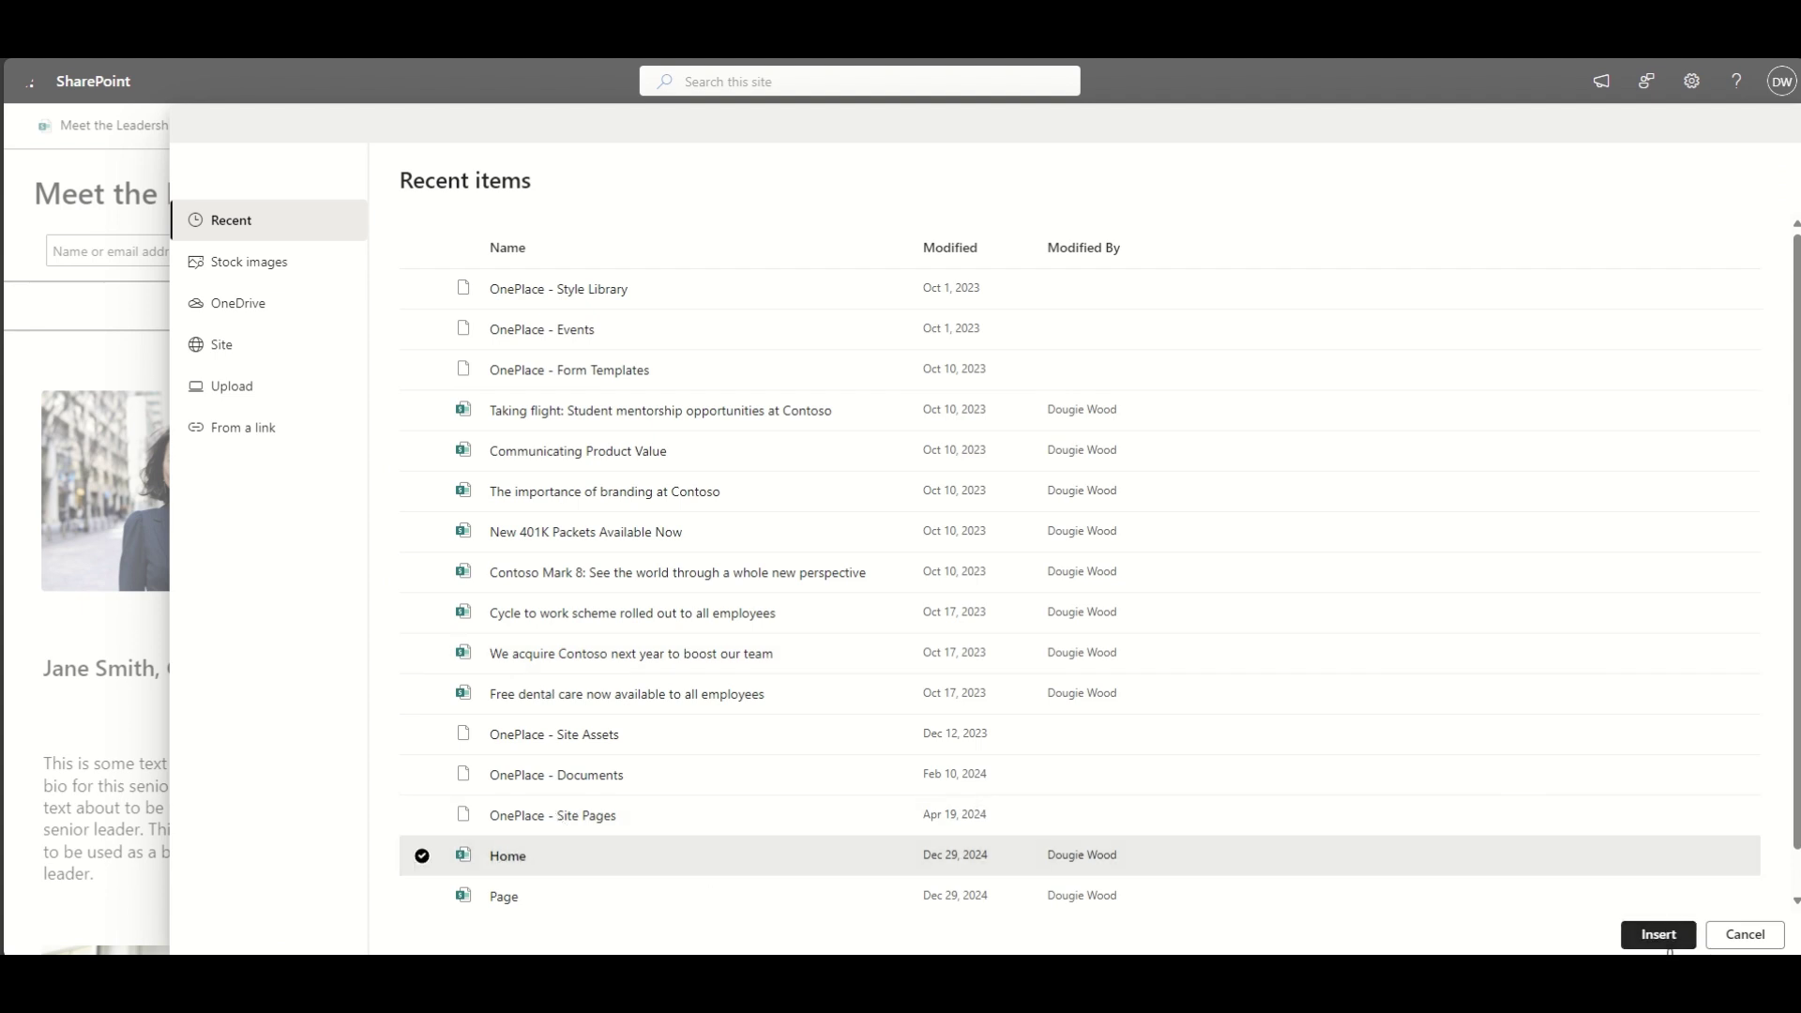
pyautogui.click(1670, 938)
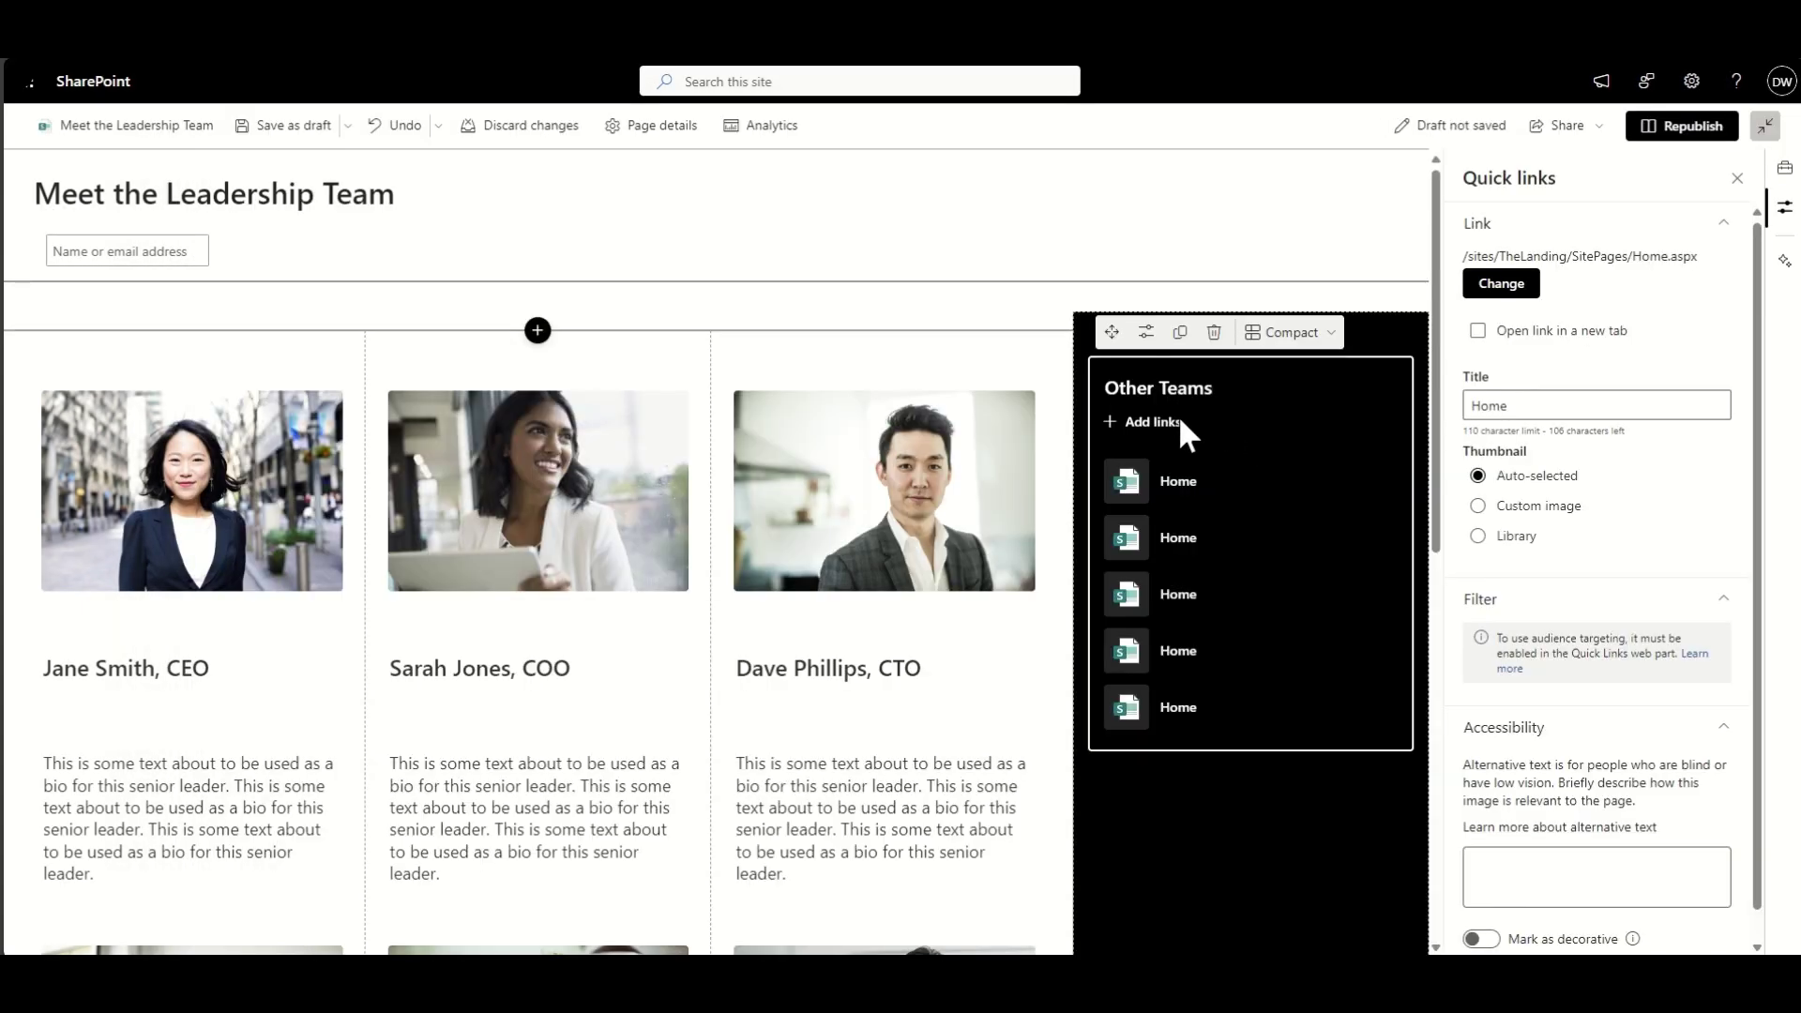
# Step: Switch the Other Teams links to the Button layout with Fill color button appearance
pyautogui.click(1147, 332)
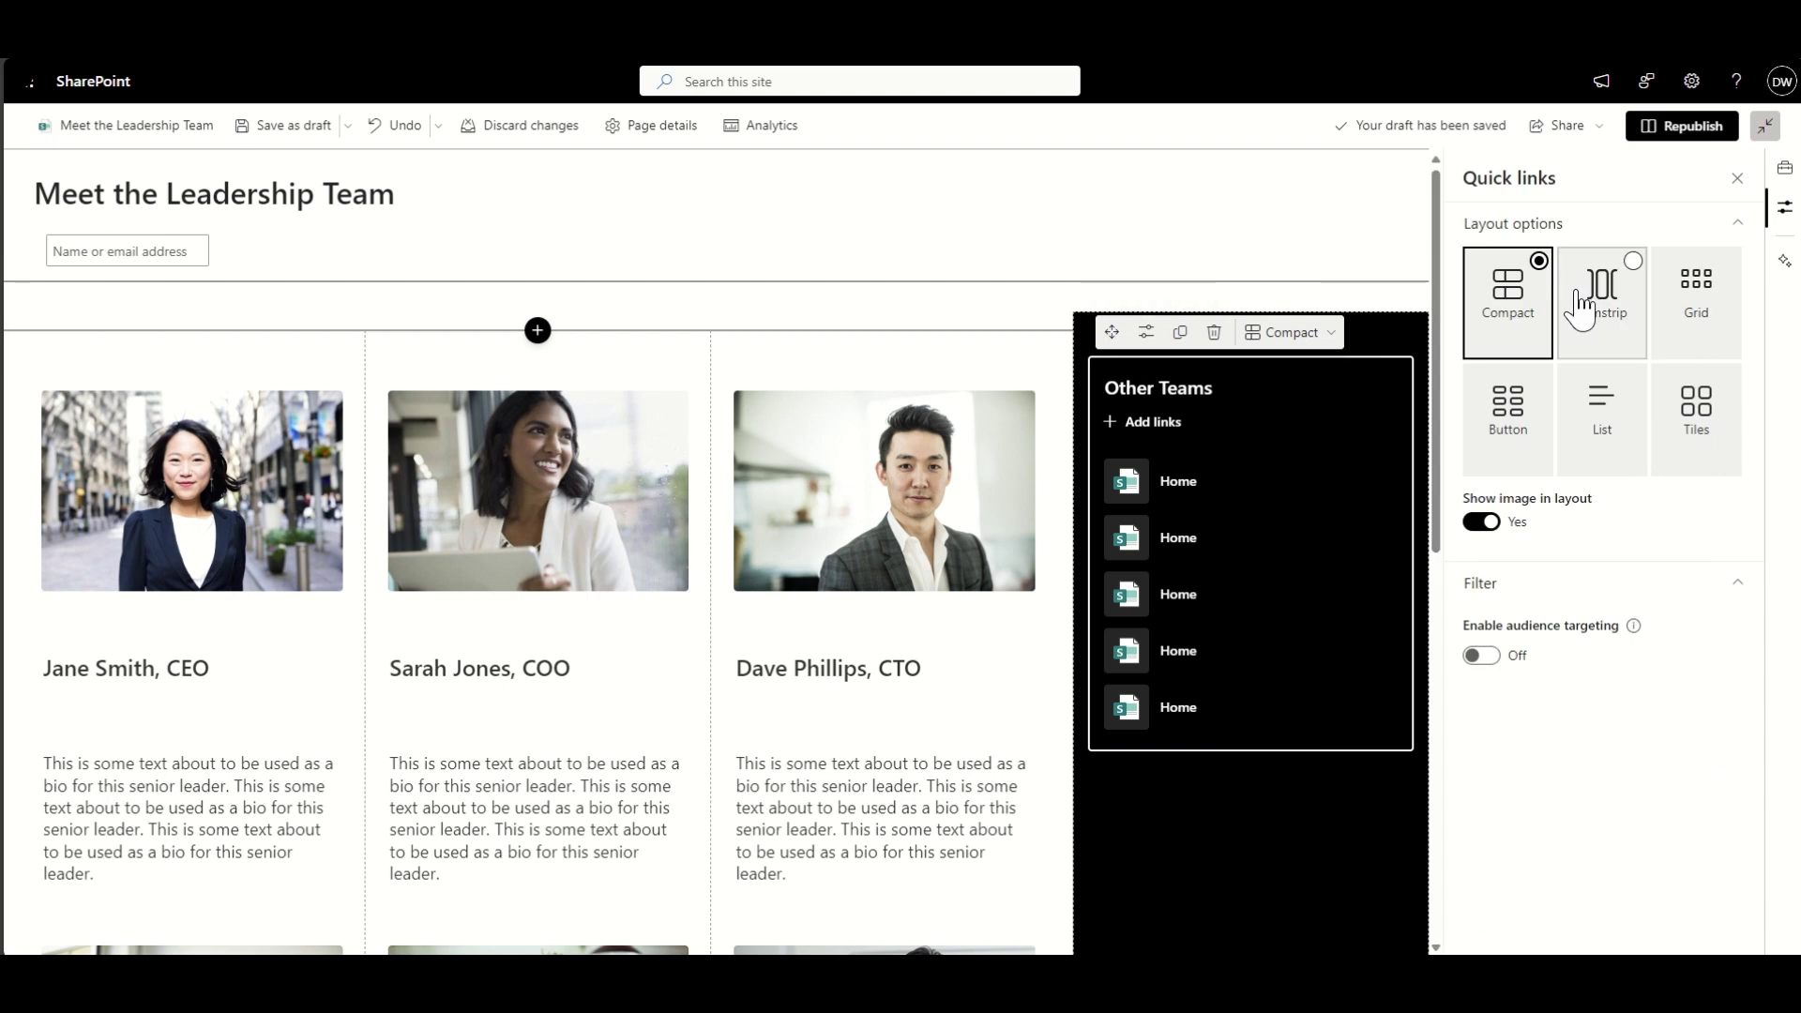
pyautogui.click(1506, 426)
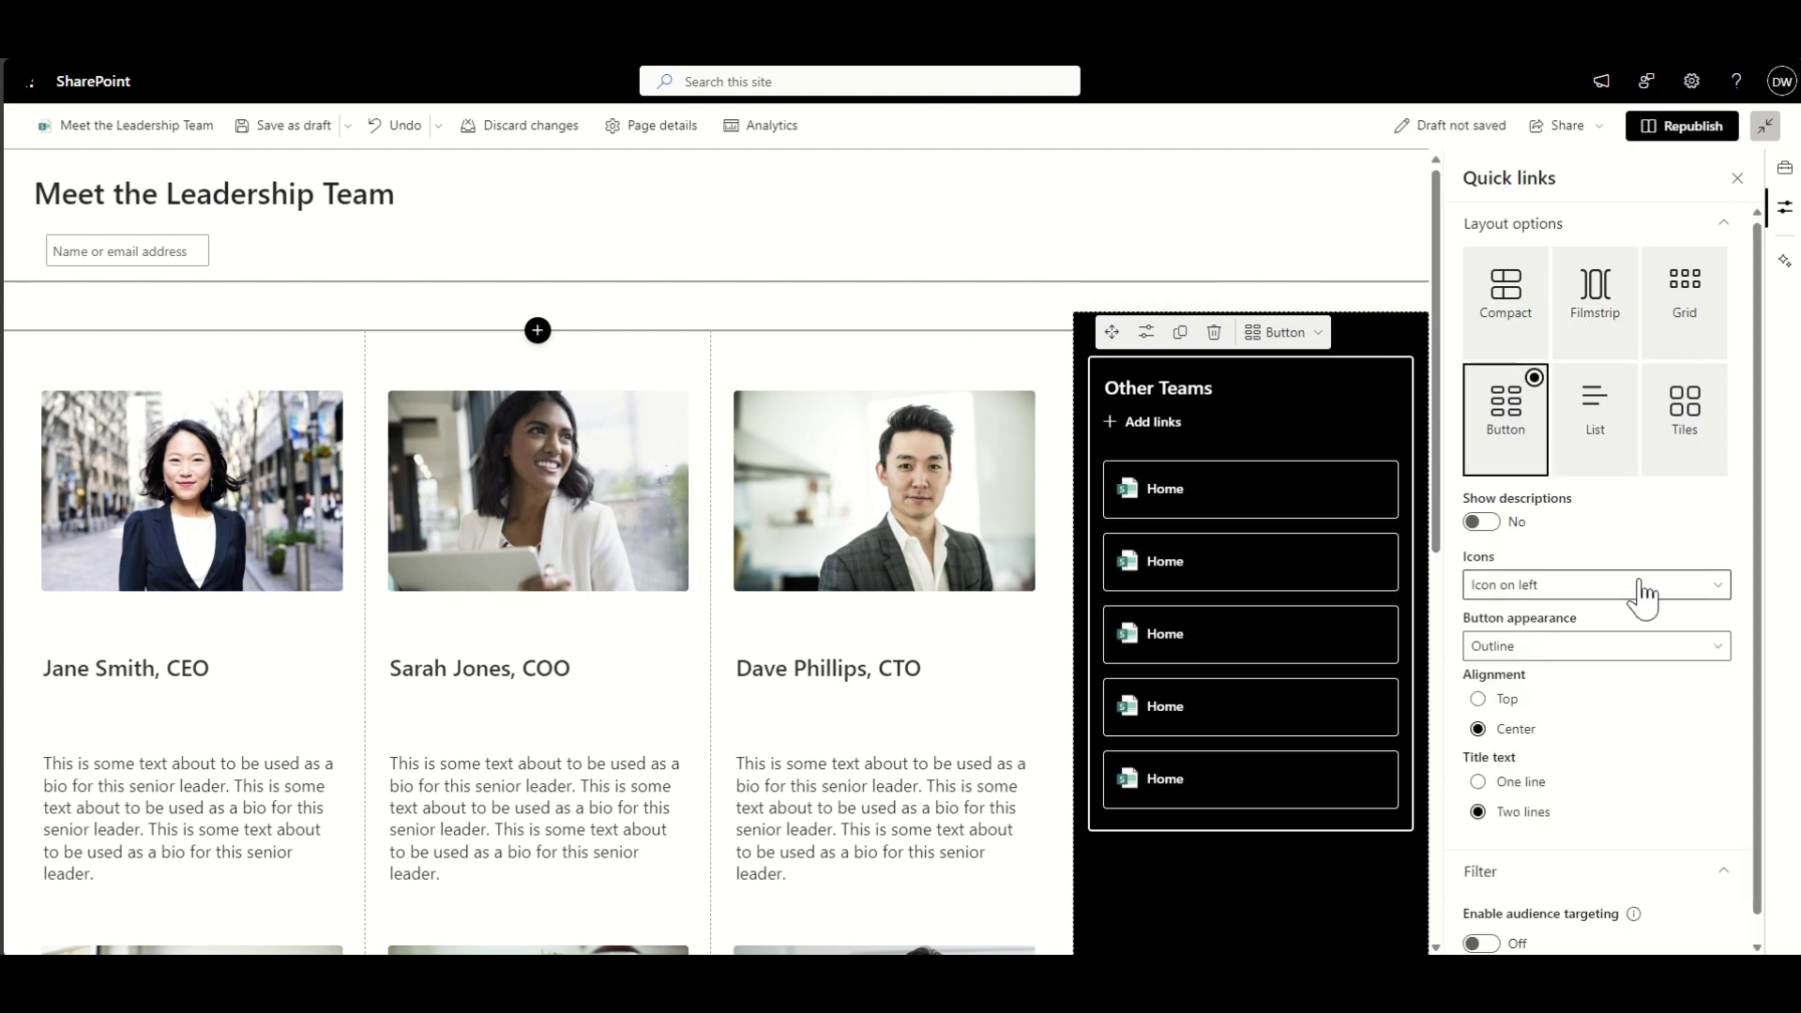
pyautogui.scroll(-1, 1642, 595)
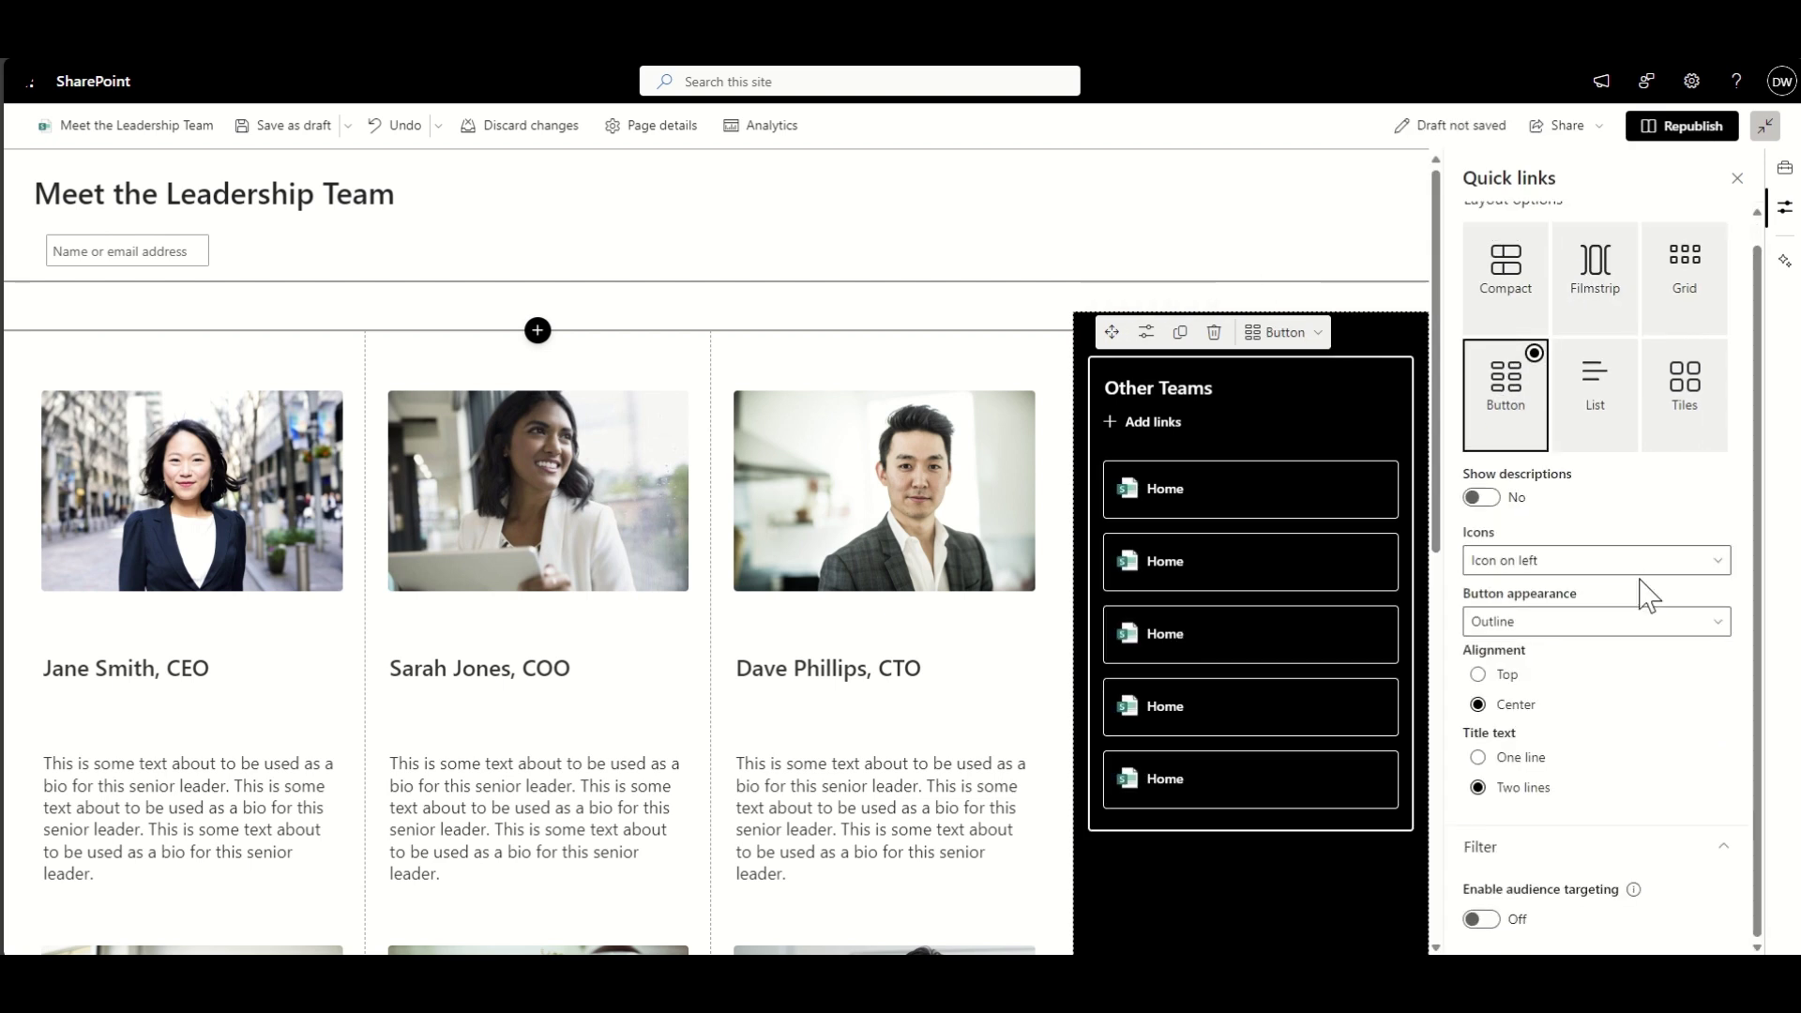
pyautogui.click(1550, 624)
pyautogui.click(1529, 722)
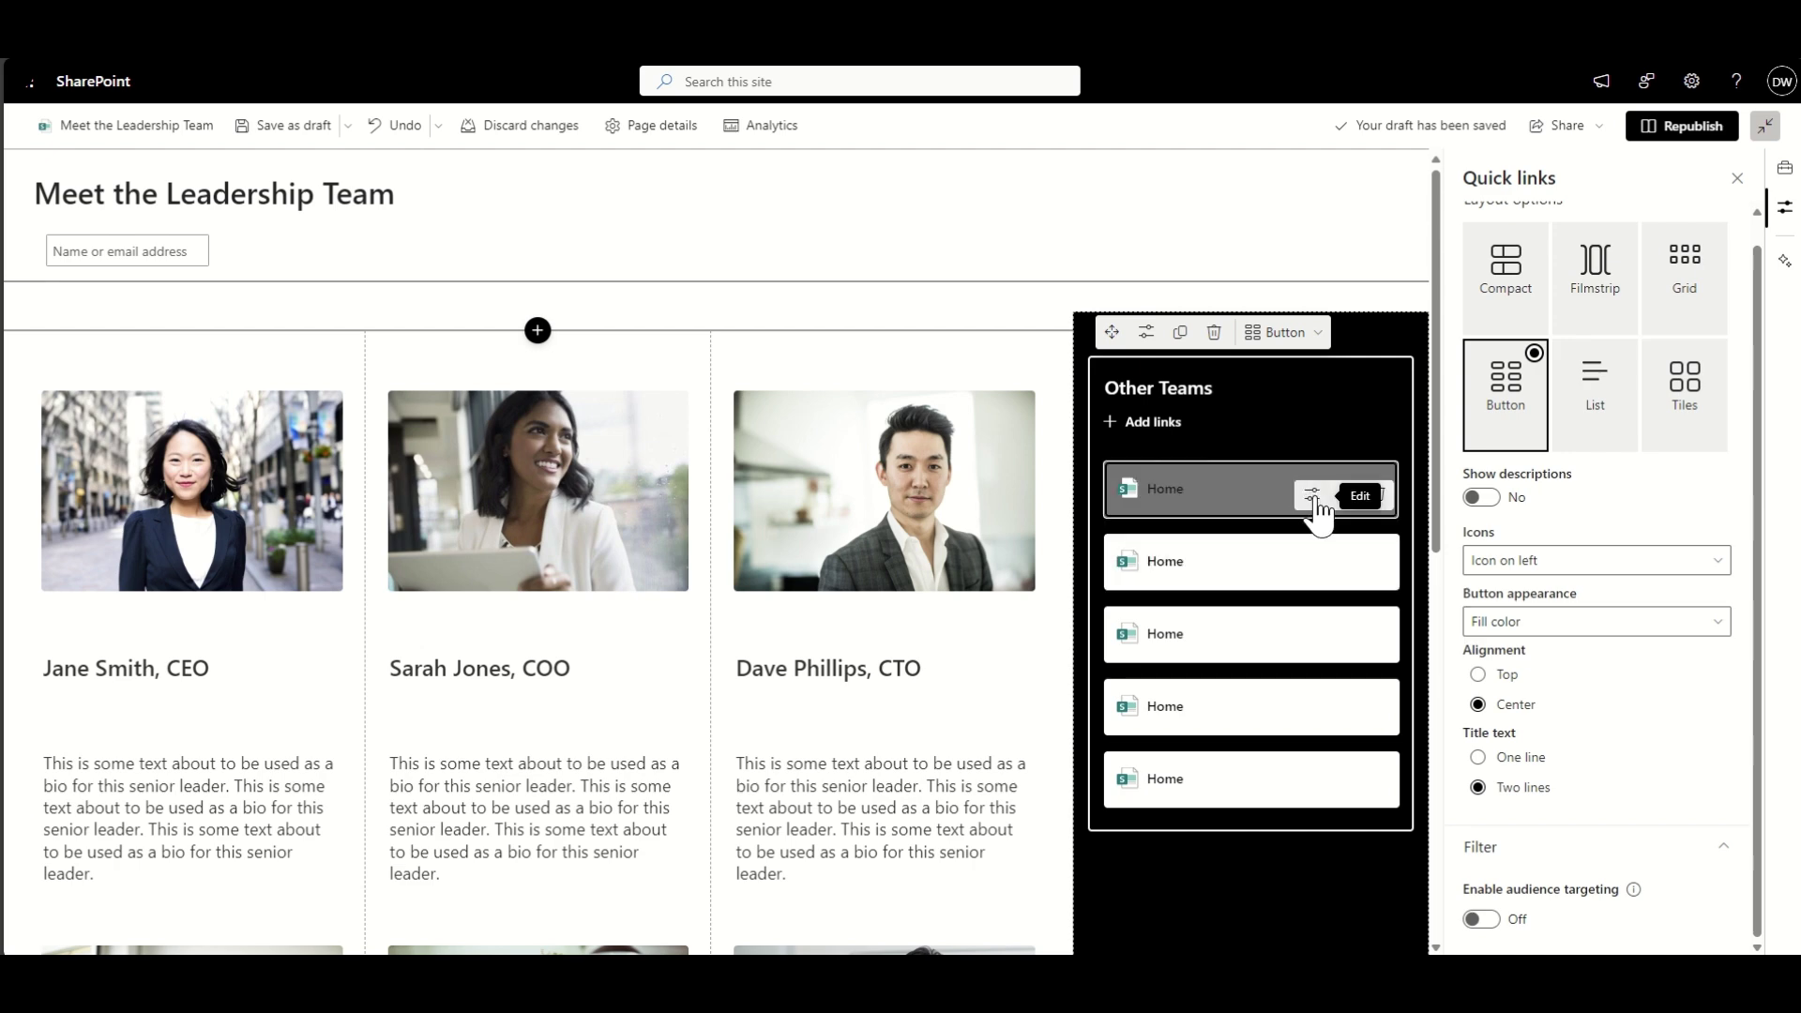
pyautogui.click(1316, 502)
# Step: Rename the first two links to Sales Team and Operations Team
pyautogui.click(1494, 383)
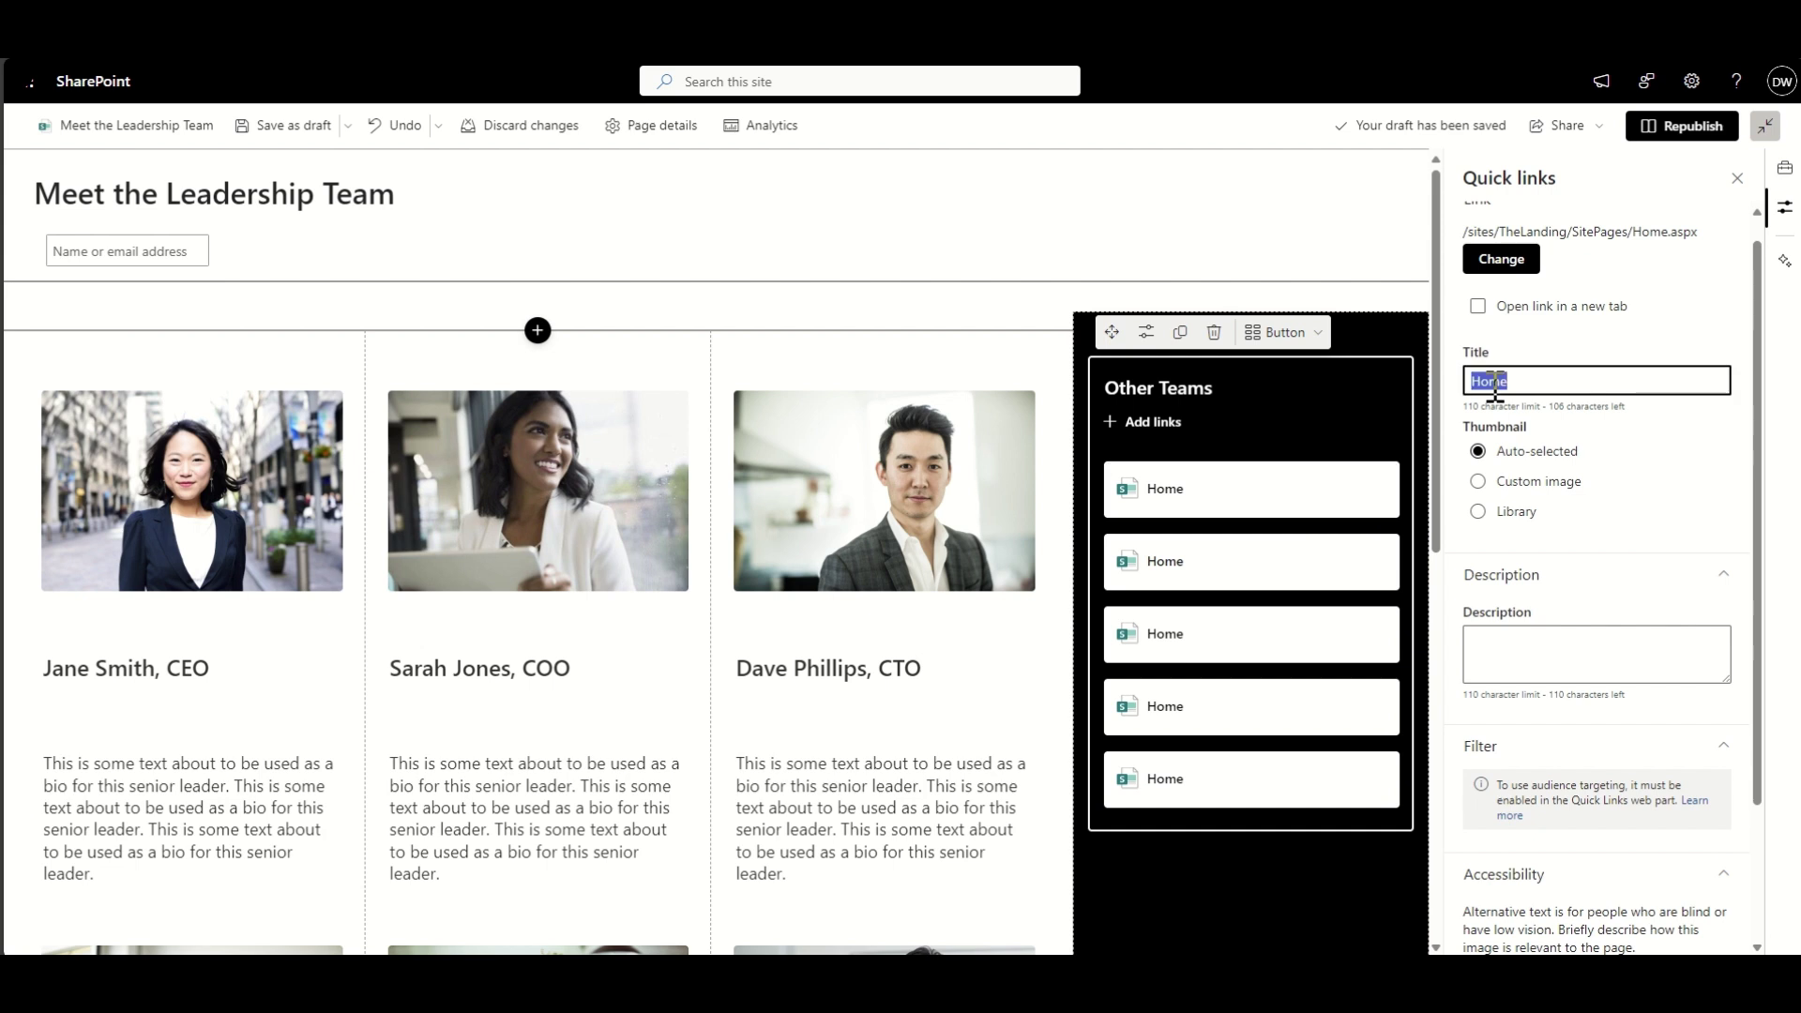
pyautogui.write('Sales Team')
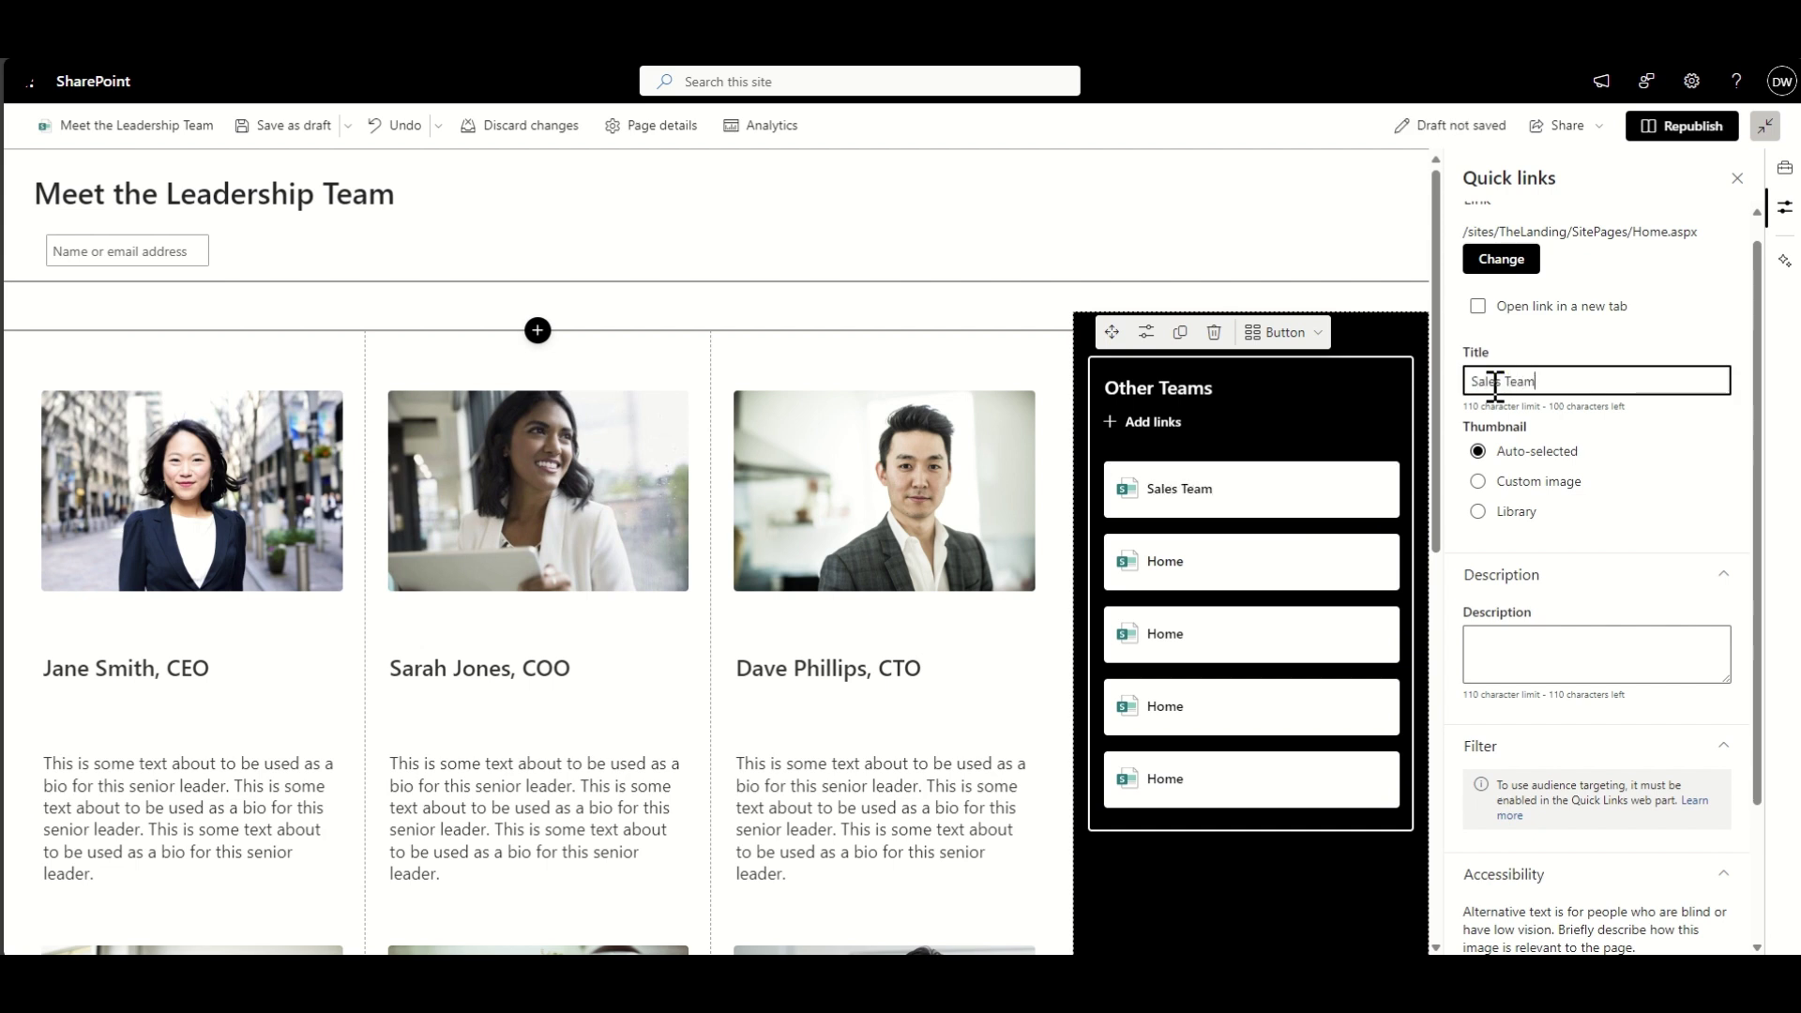
pyautogui.click(1317, 563)
pyautogui.click(1502, 380)
pyautogui.write('Operation')
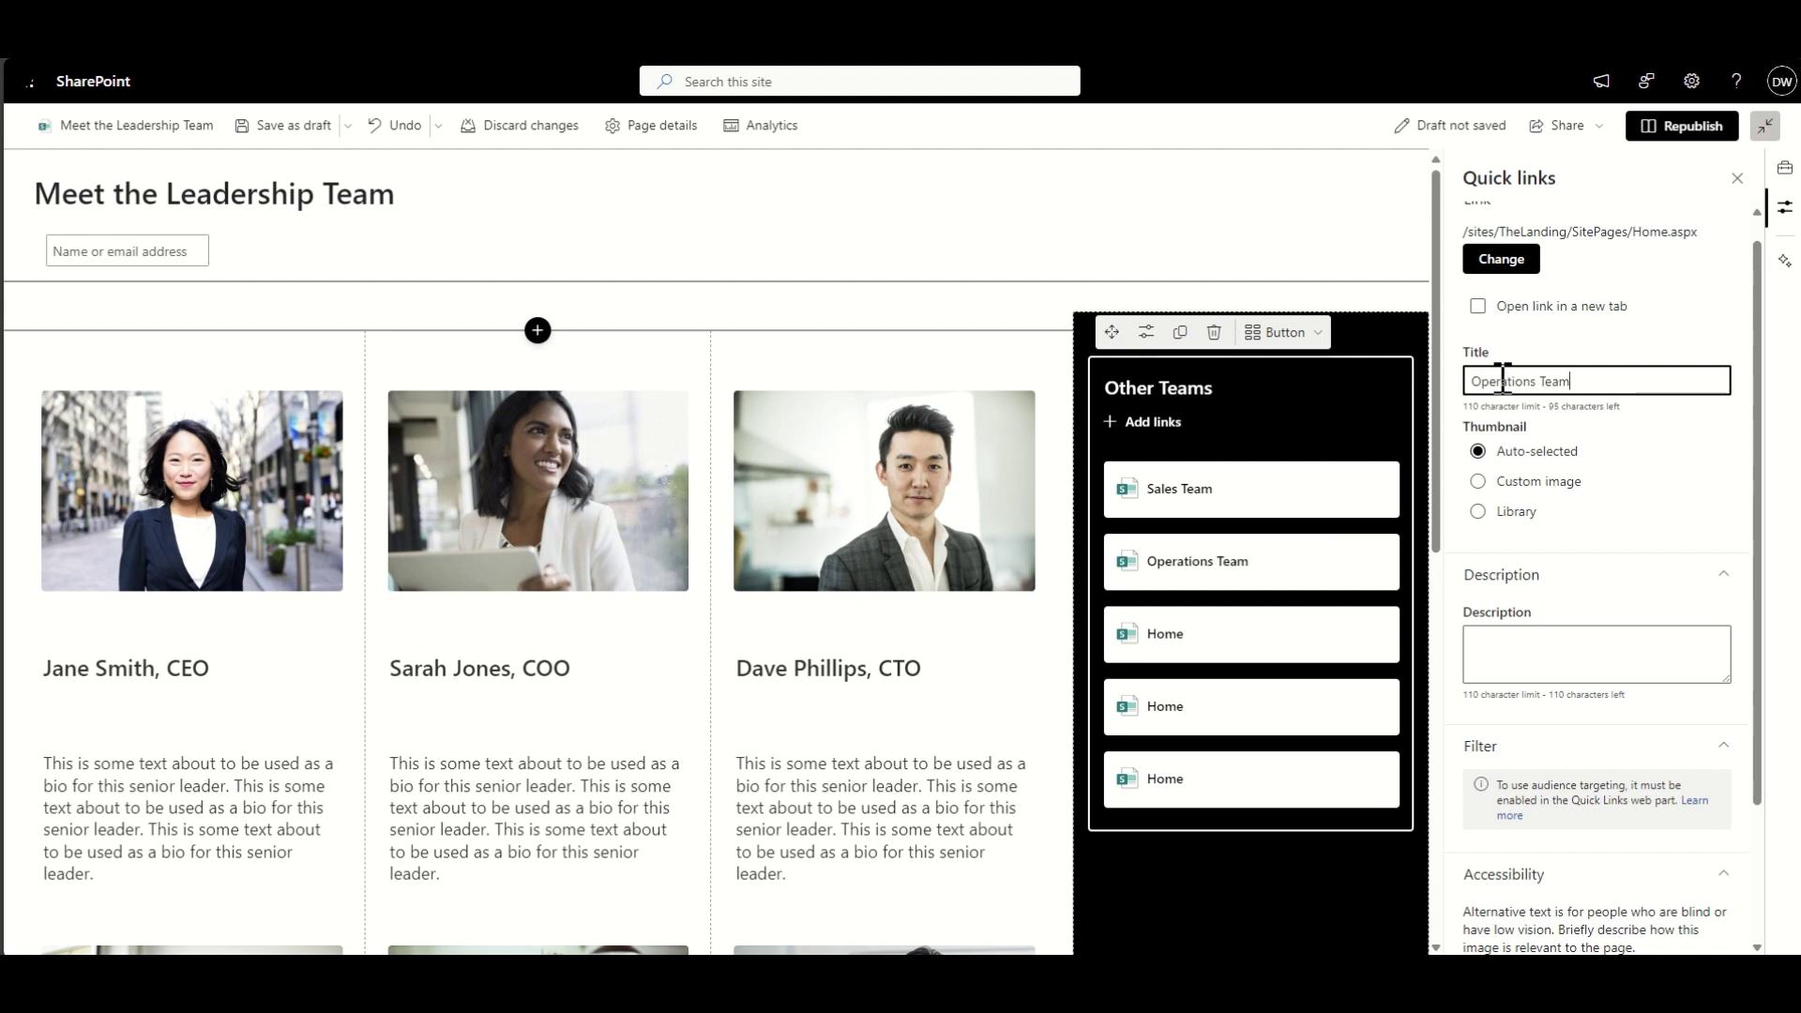
# Step: Rename the remaining links to Marketing Team, Finance Team and HR Team
pyautogui.click(1316, 635)
pyautogui.click(1506, 383)
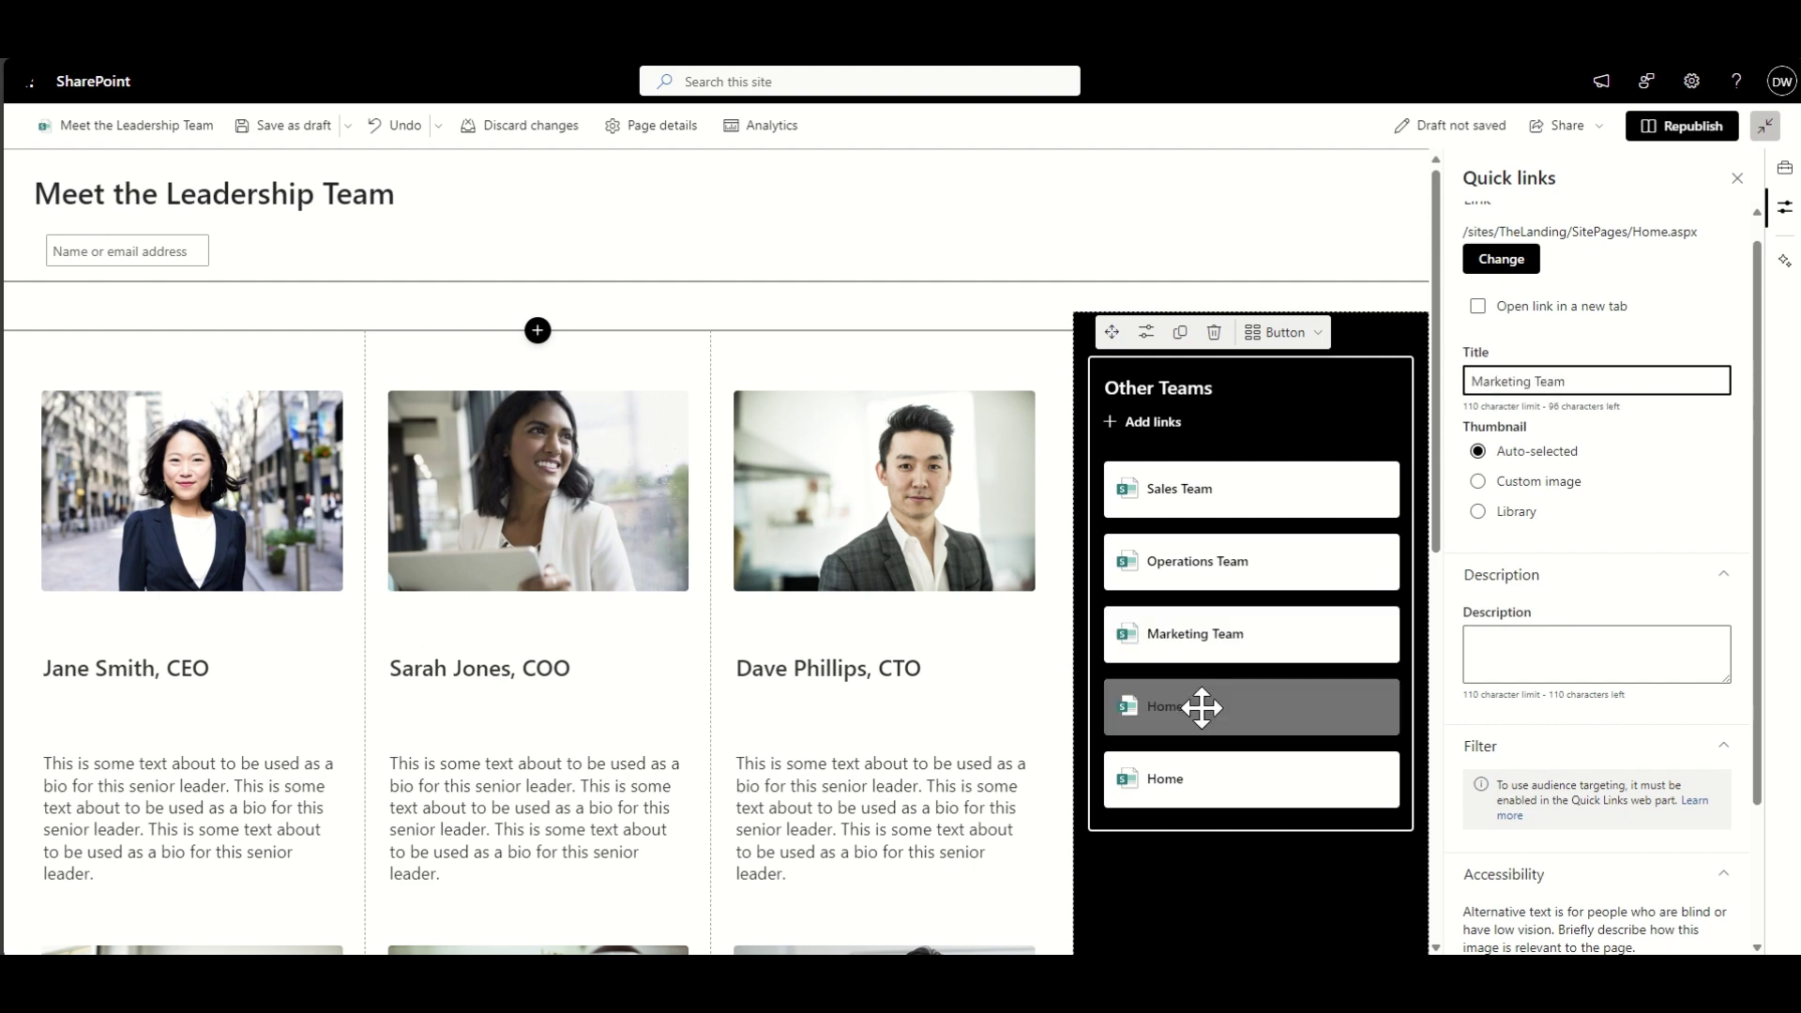
pyautogui.click(1316, 707)
pyautogui.click(1506, 380)
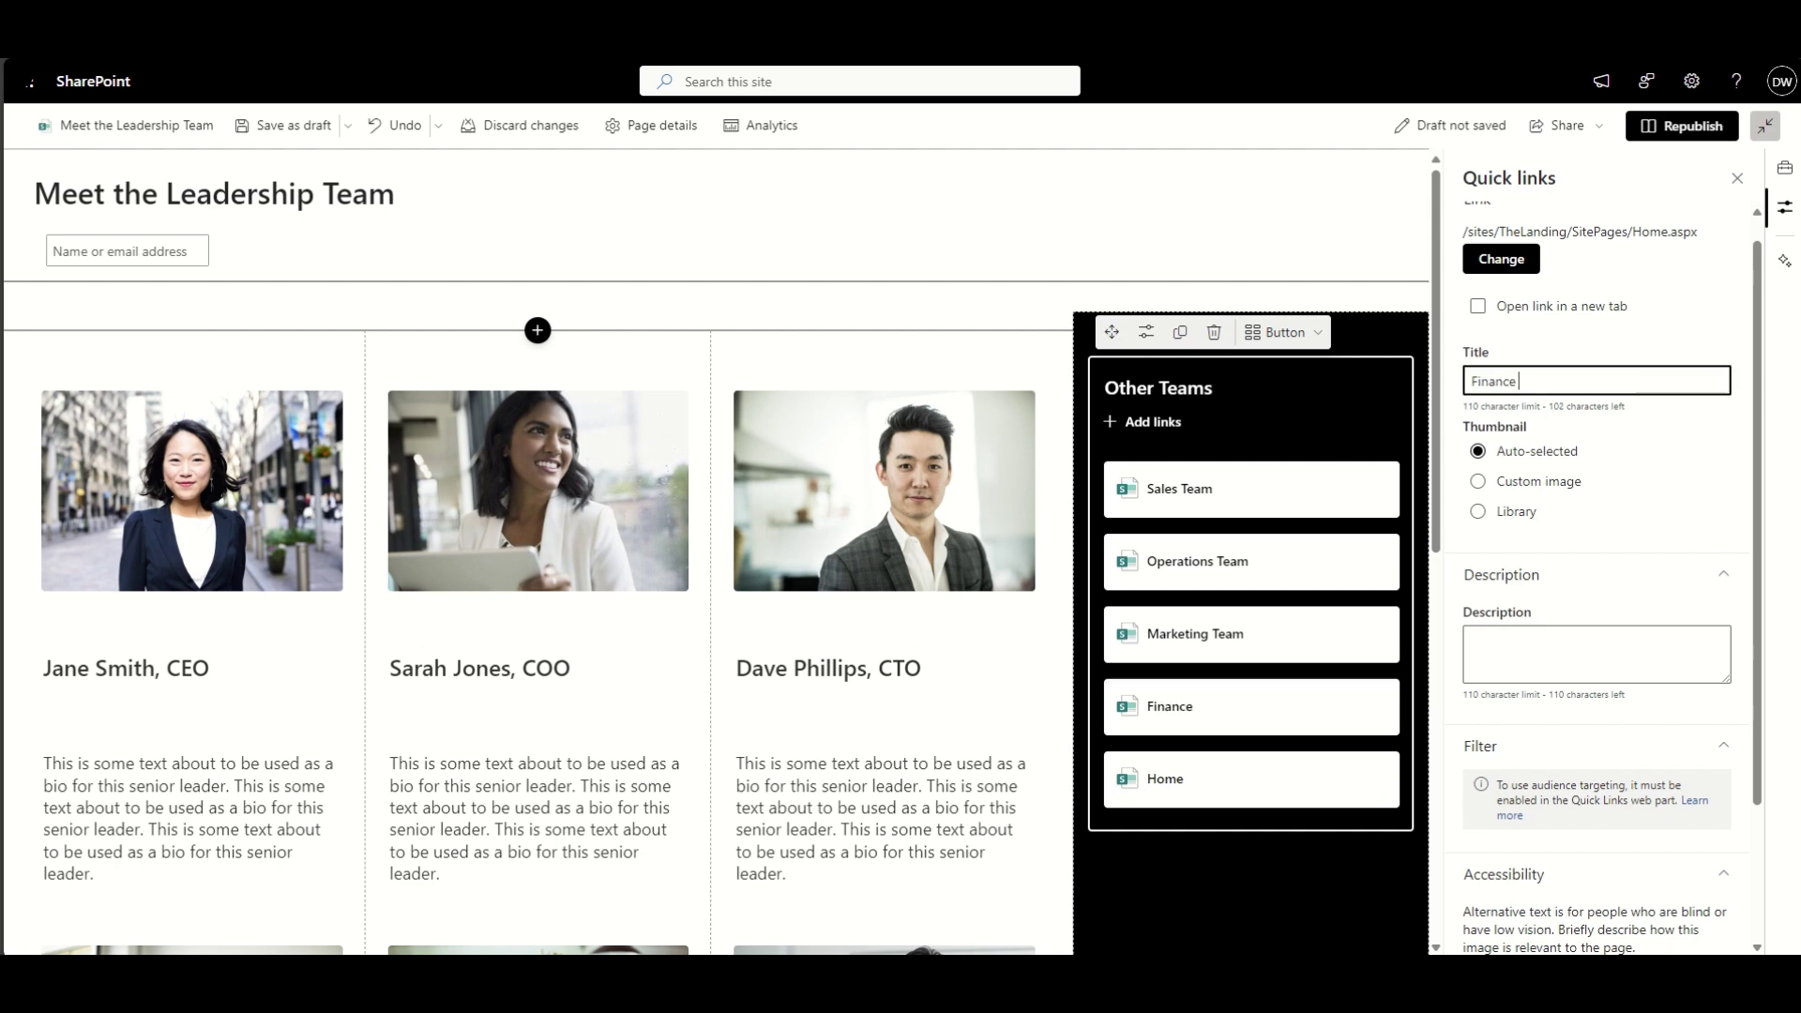
pyautogui.click(1271, 780)
pyautogui.click(1501, 385)
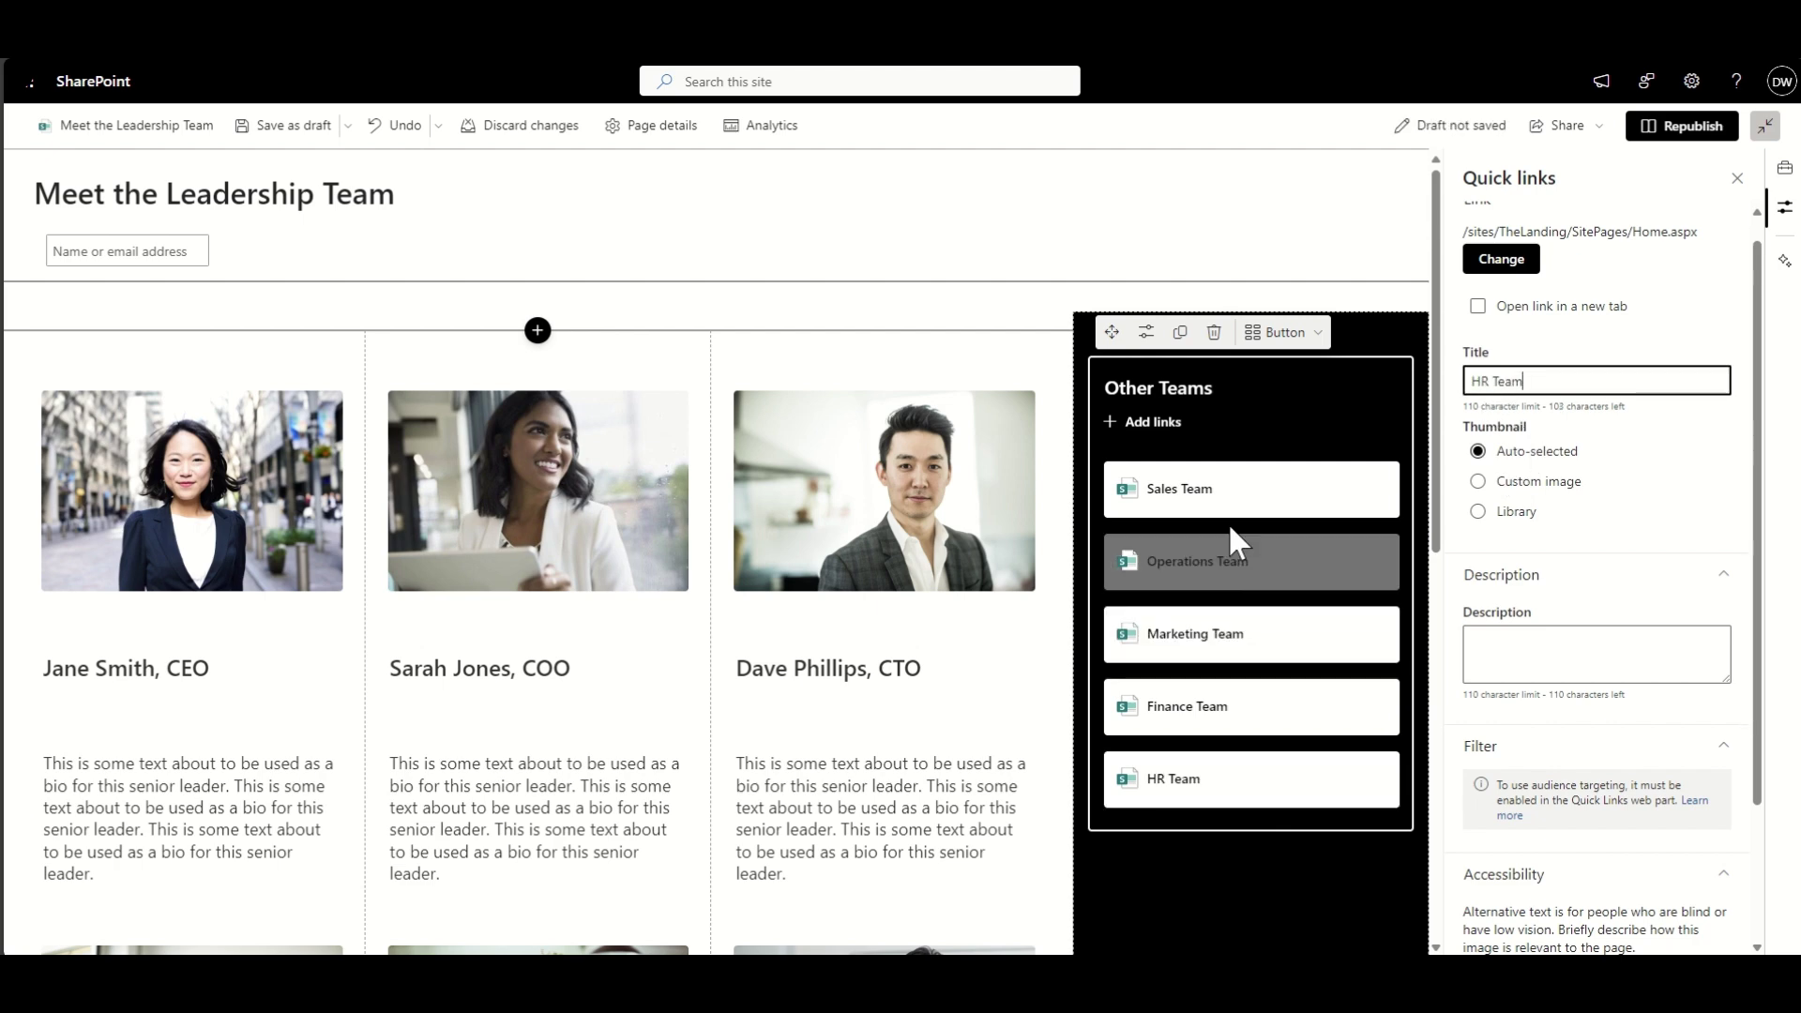
pyautogui.click(1240, 491)
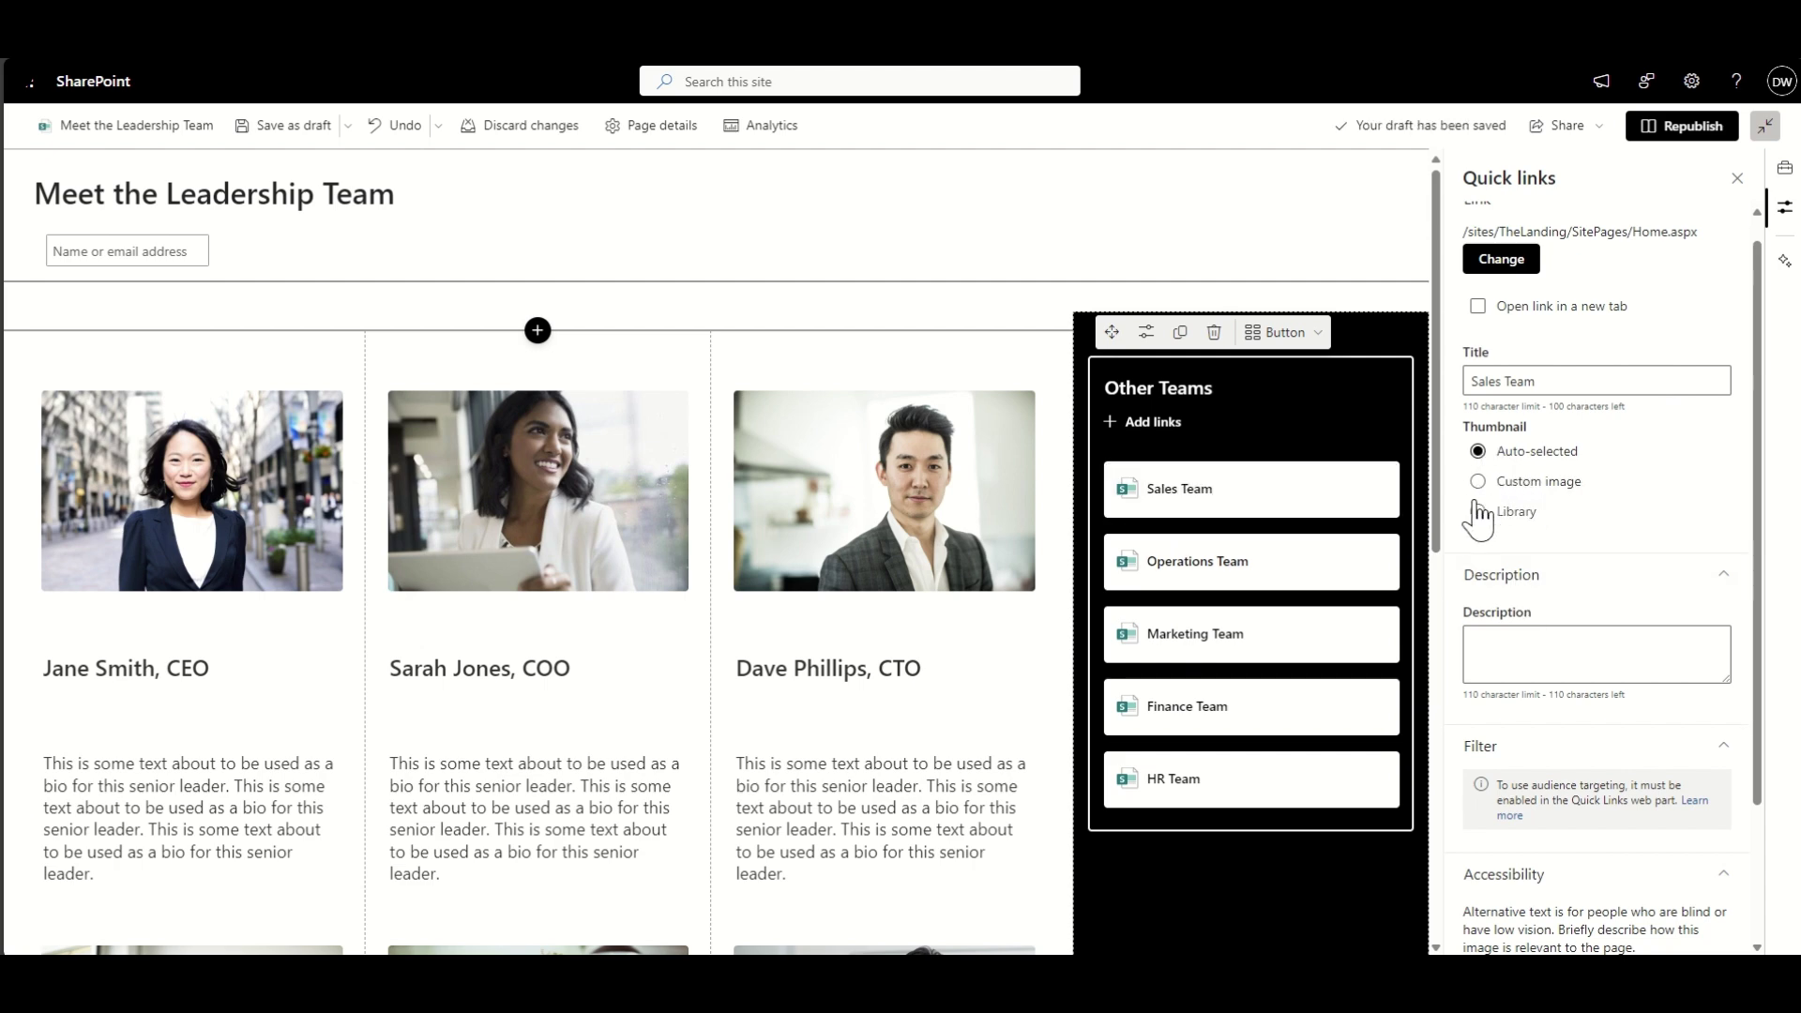
# Step: Give the Sales Team link a money icon thumbnail from the icon library
pyautogui.click(1514, 511)
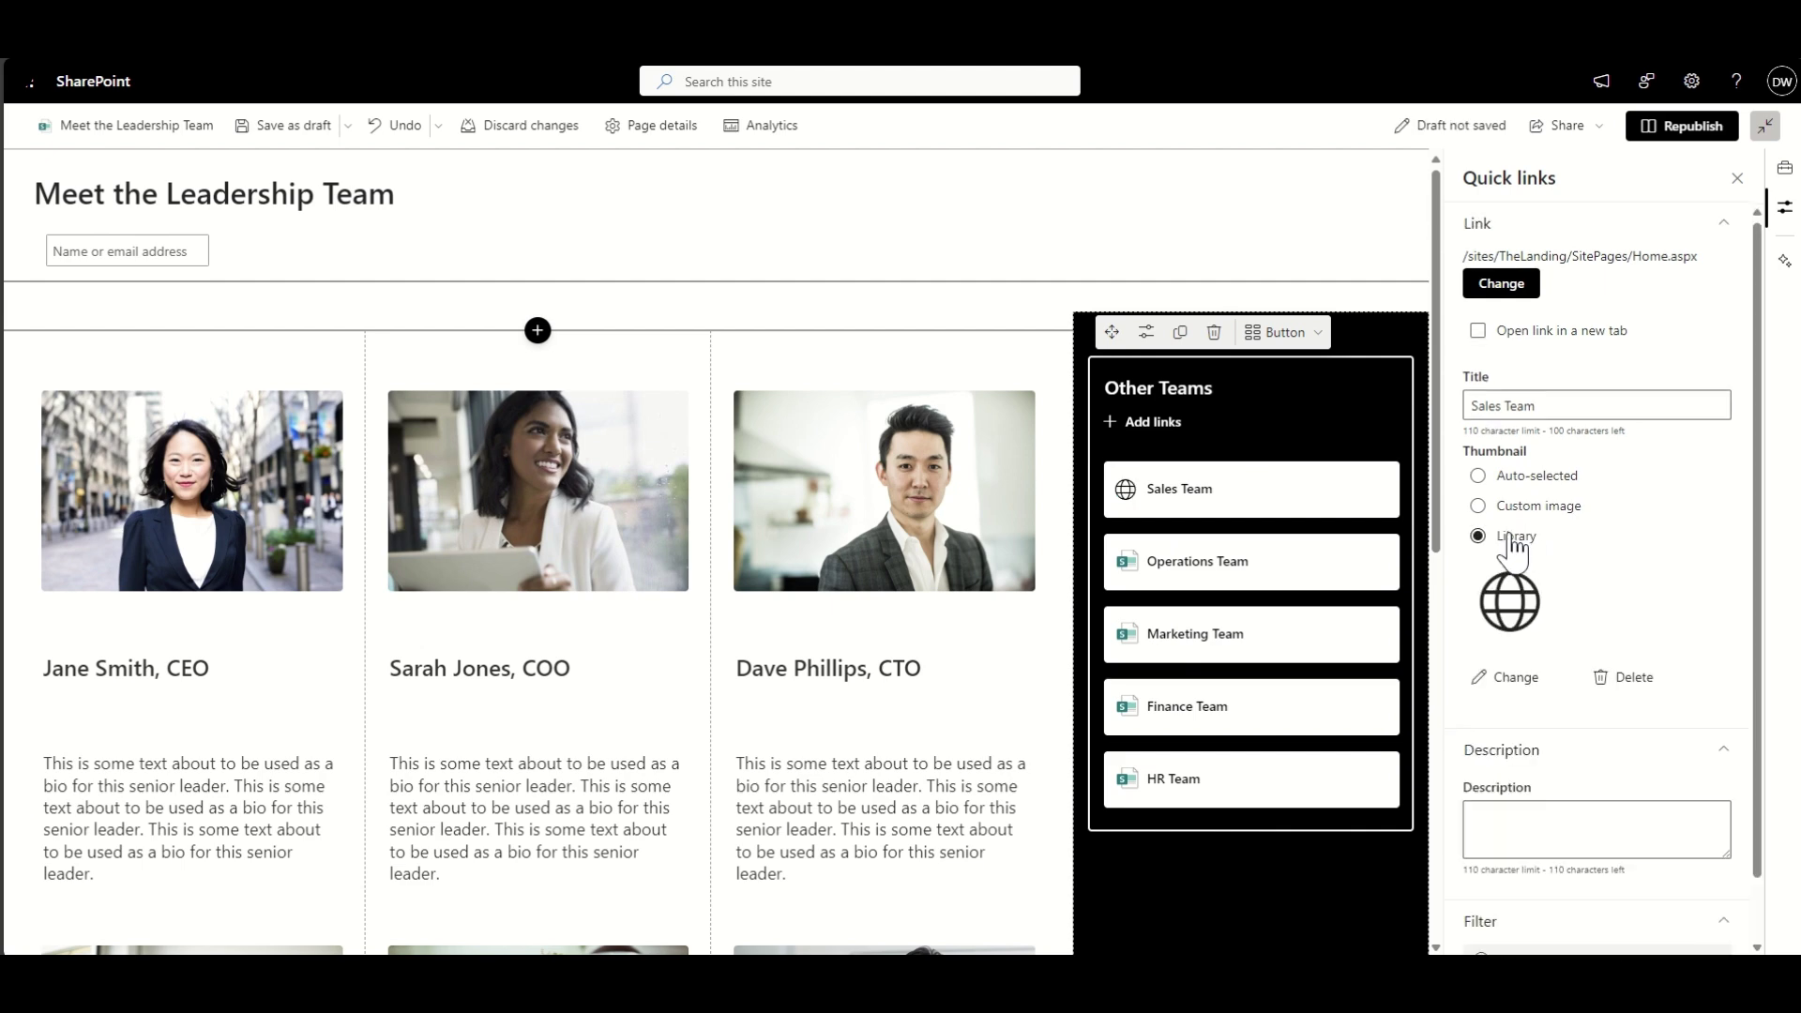
pyautogui.click(1516, 680)
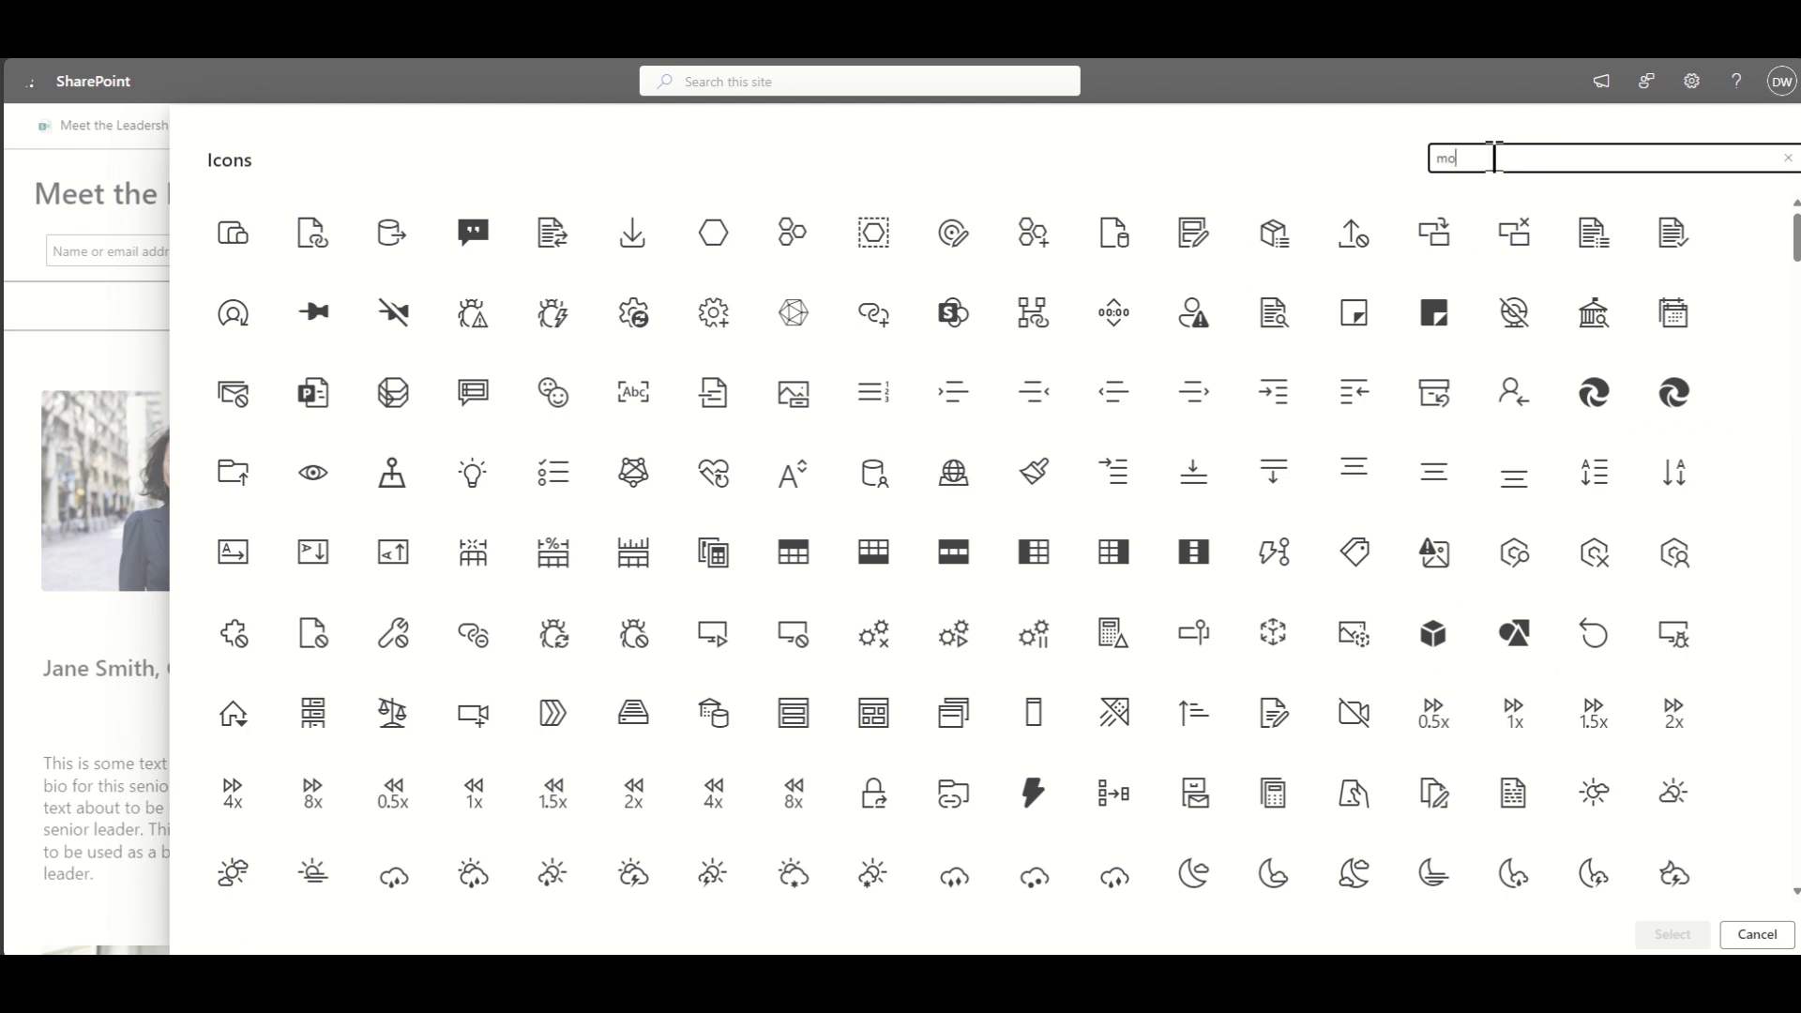
pyautogui.click(233, 235)
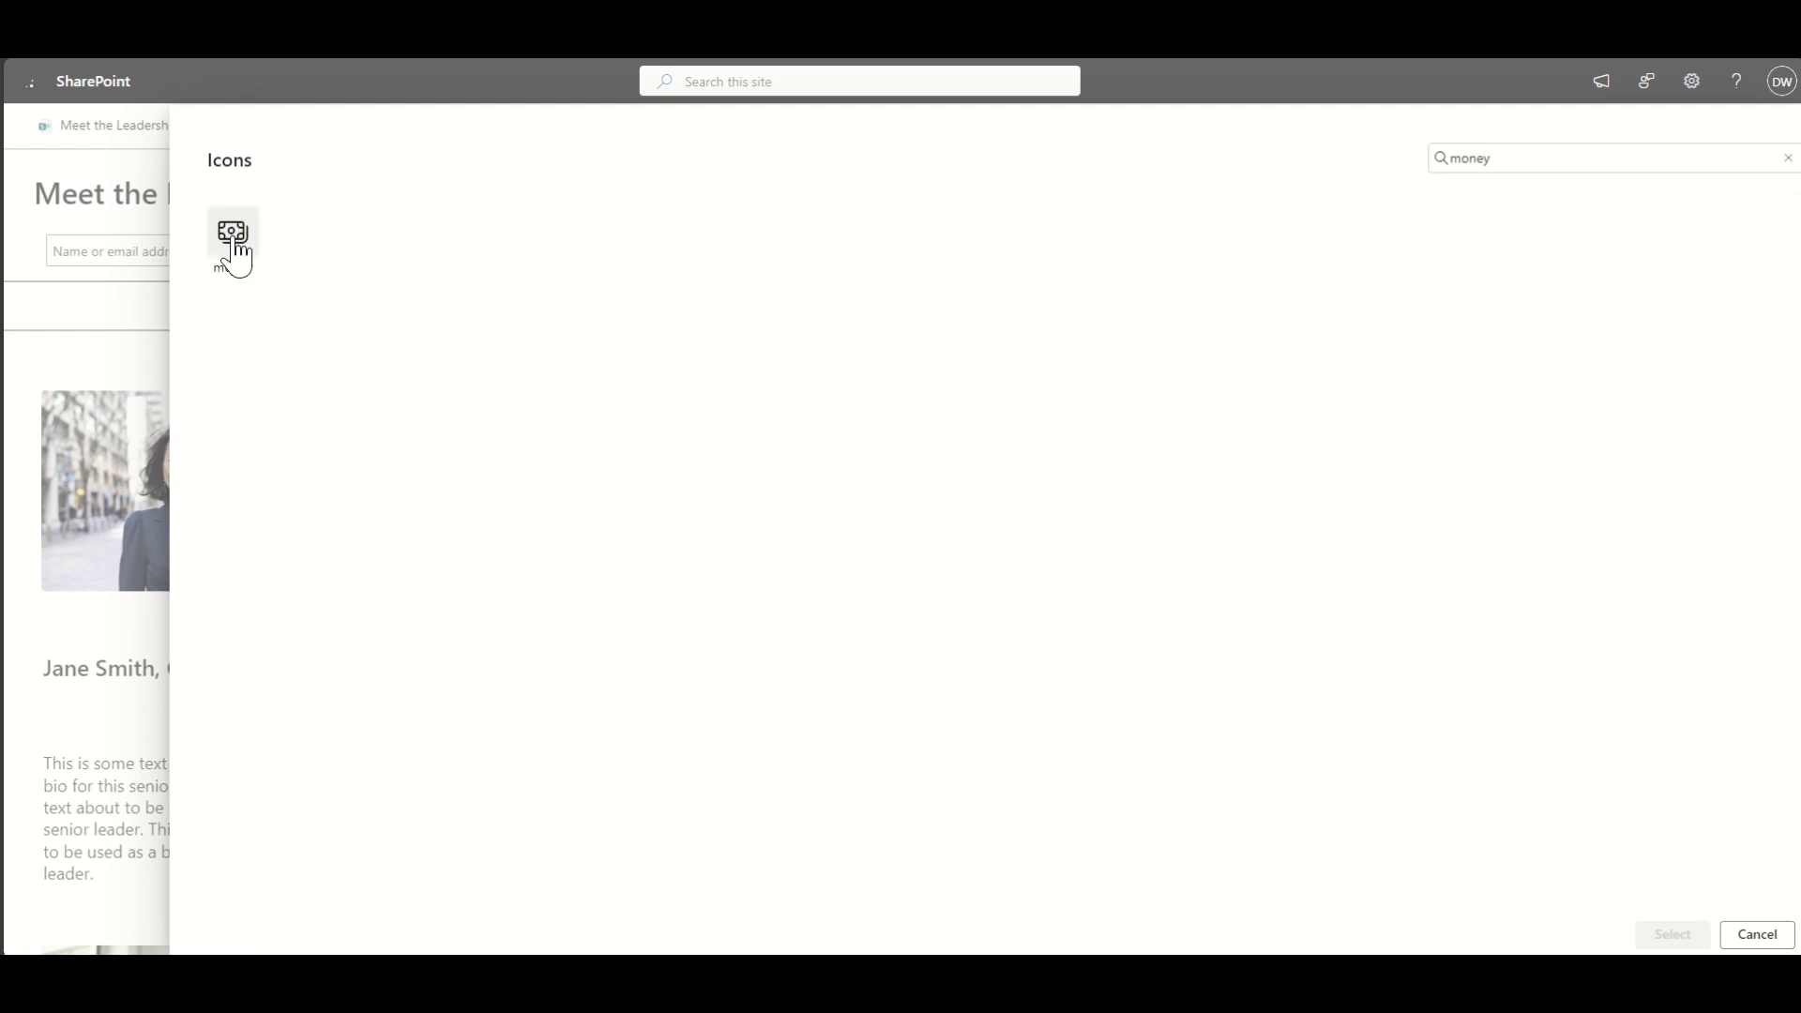
pyautogui.click(1673, 934)
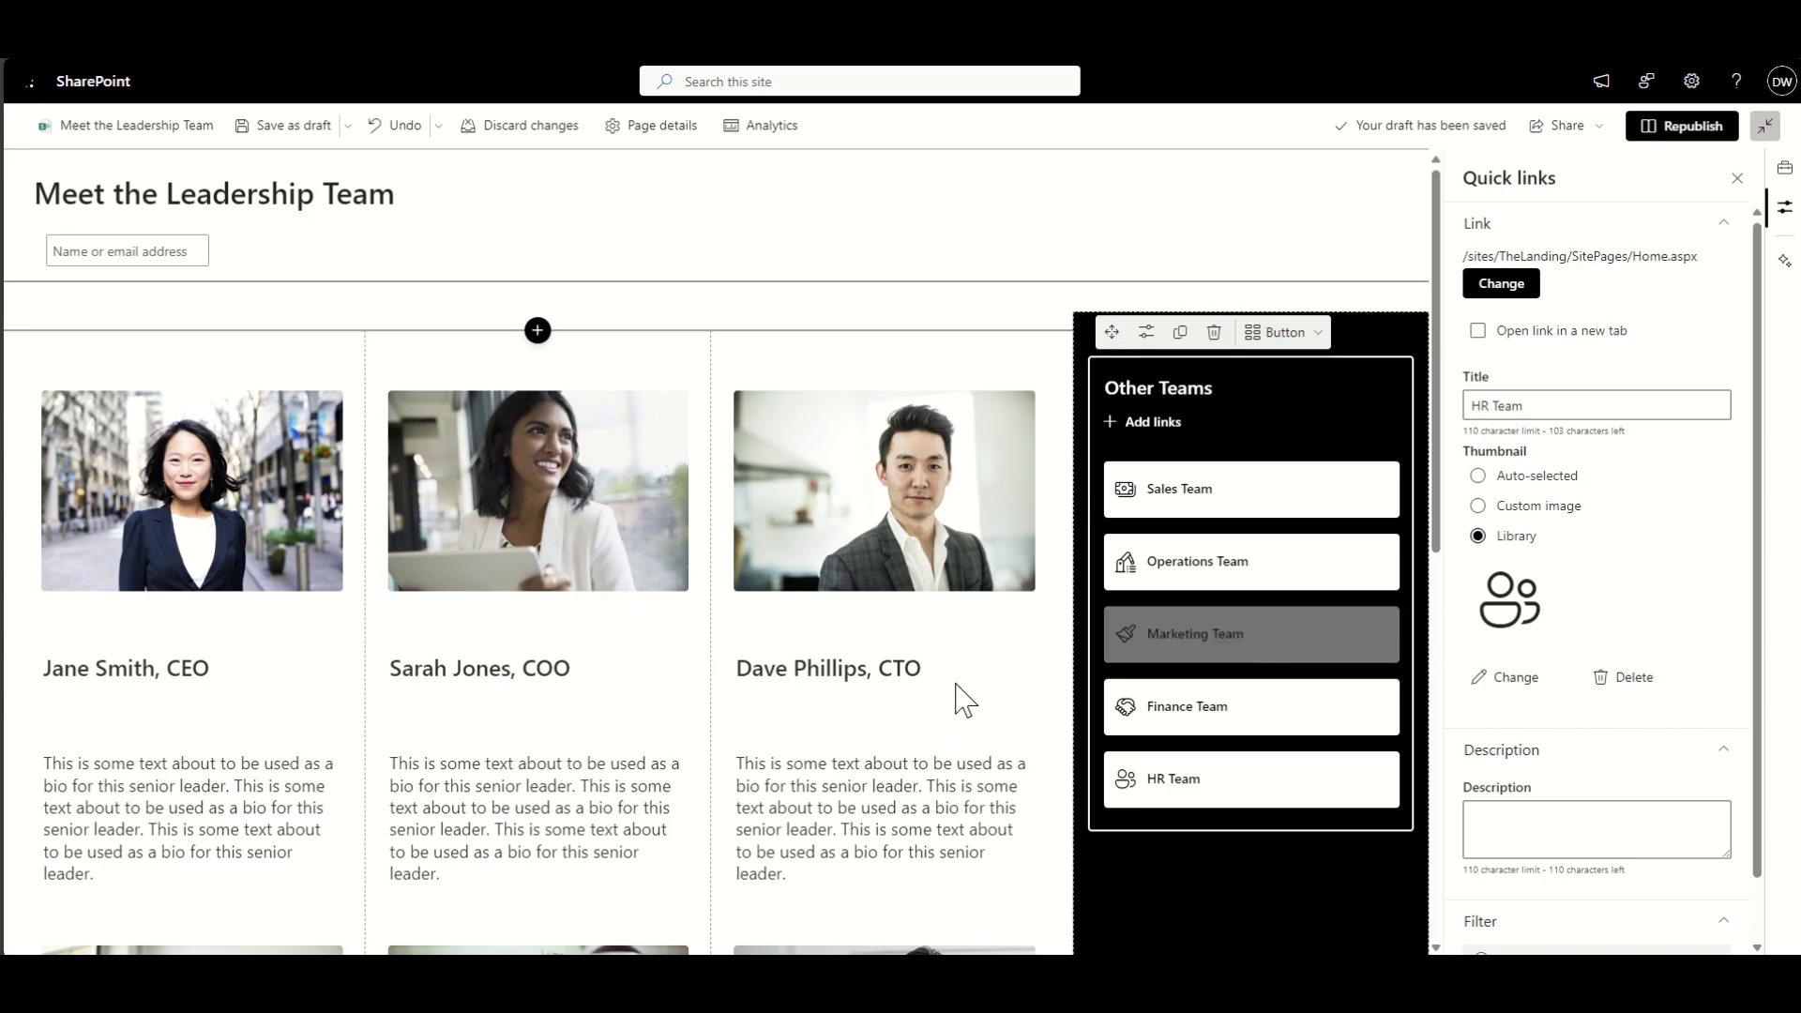
pyautogui.scroll(-5, 740, 676)
# Step: Turn the Comments toggle off at the bottom of the leadership page
pyautogui.scroll(-2, 739, 676)
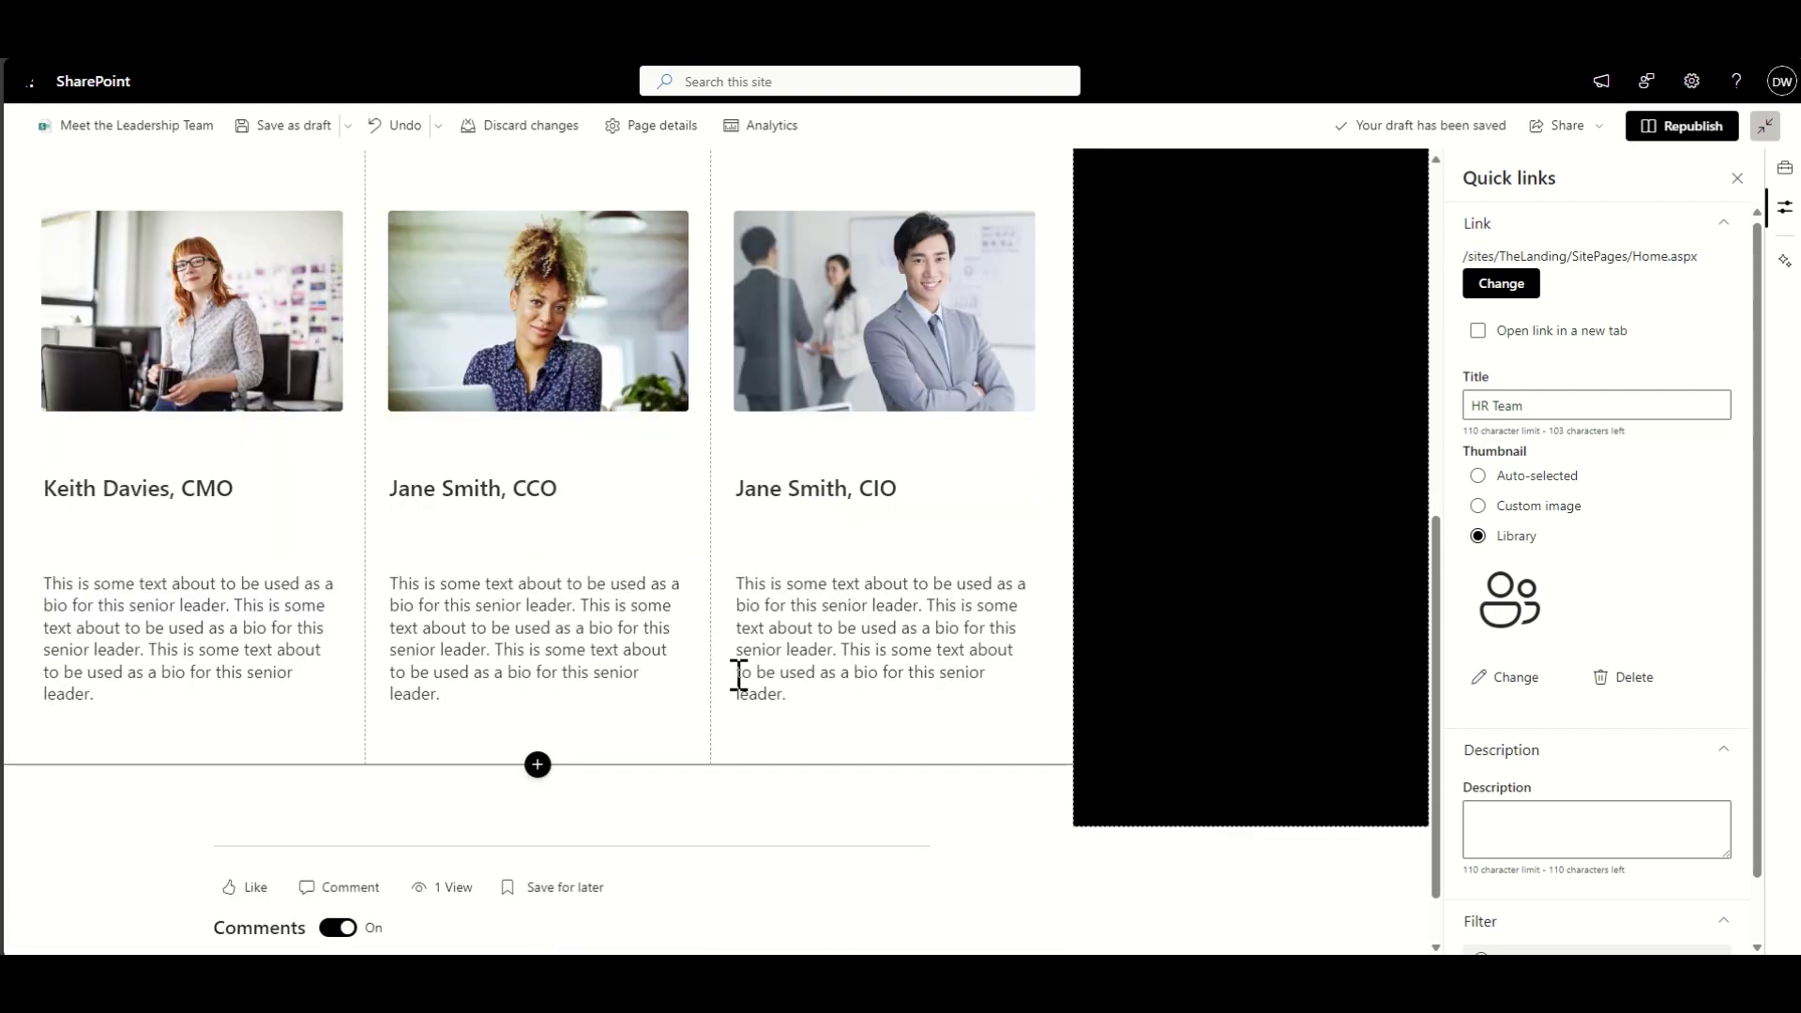
pyautogui.scroll(4, 739, 675)
pyautogui.scroll(-3, 739, 676)
pyautogui.scroll(-1, 739, 675)
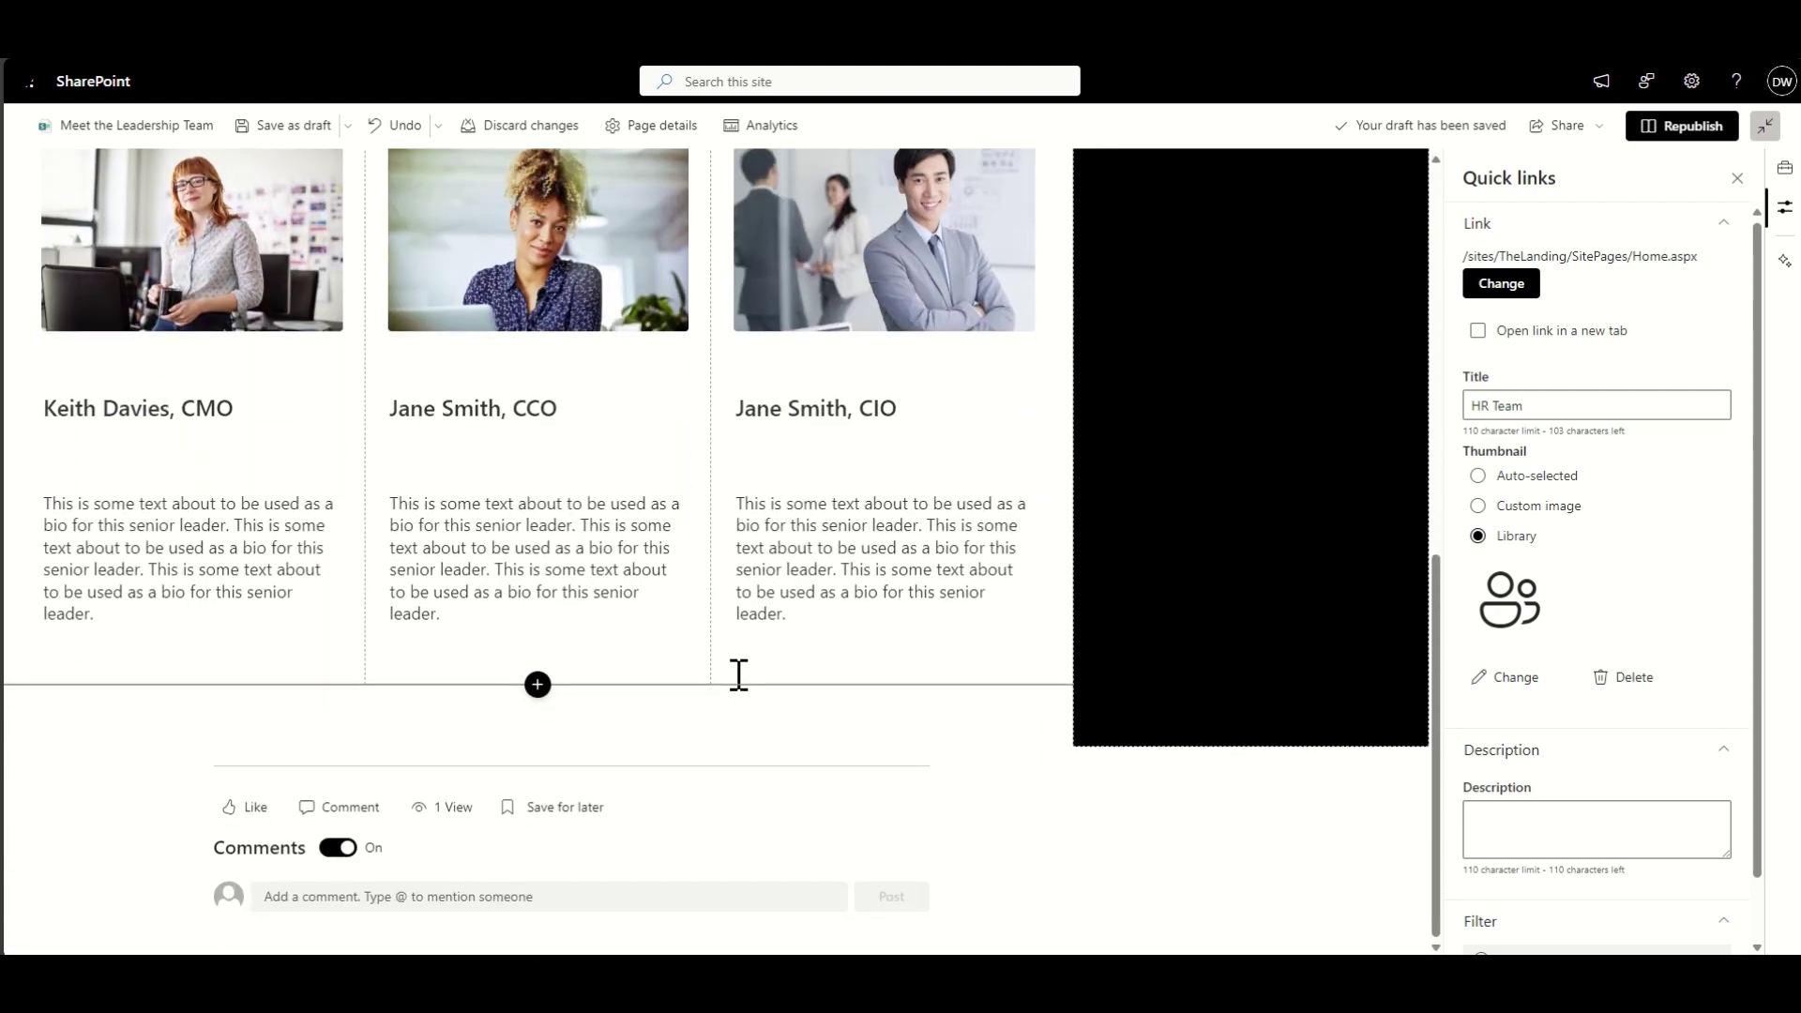
pyautogui.click(334, 850)
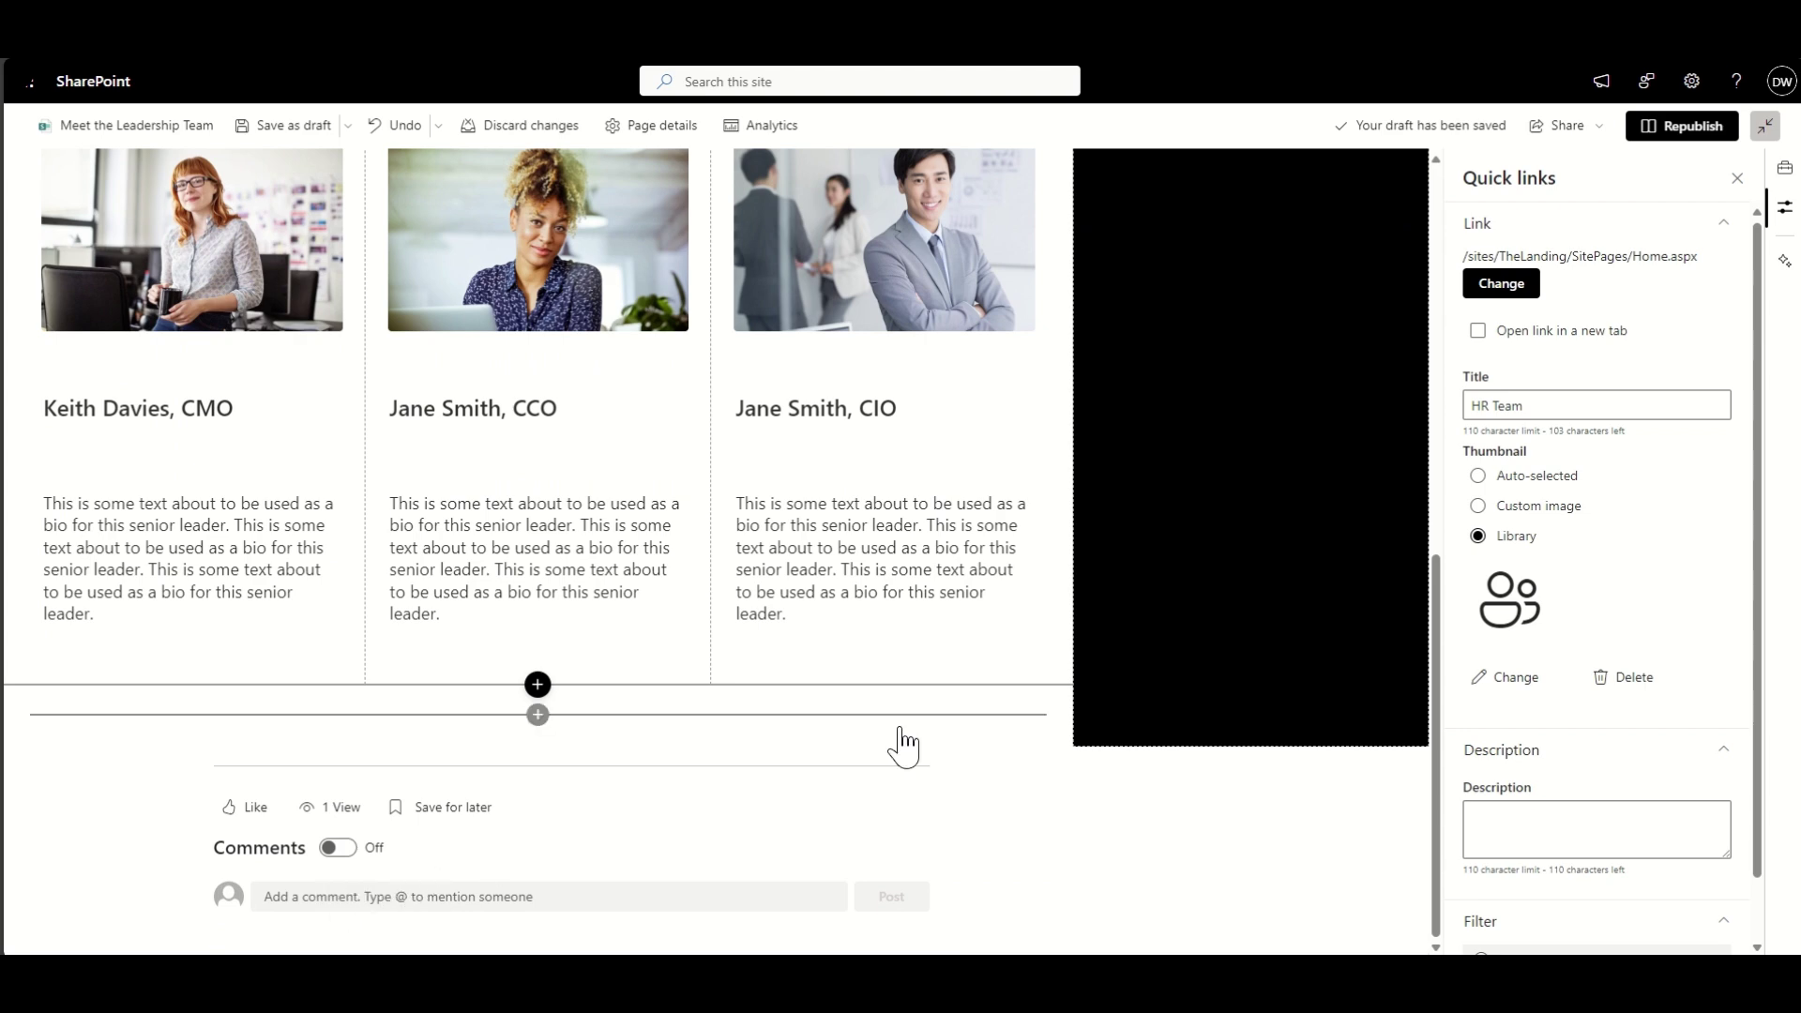
# Step: Republish the Meet the Leadership Team page with the changes
pyautogui.scroll(9, 900, 728)
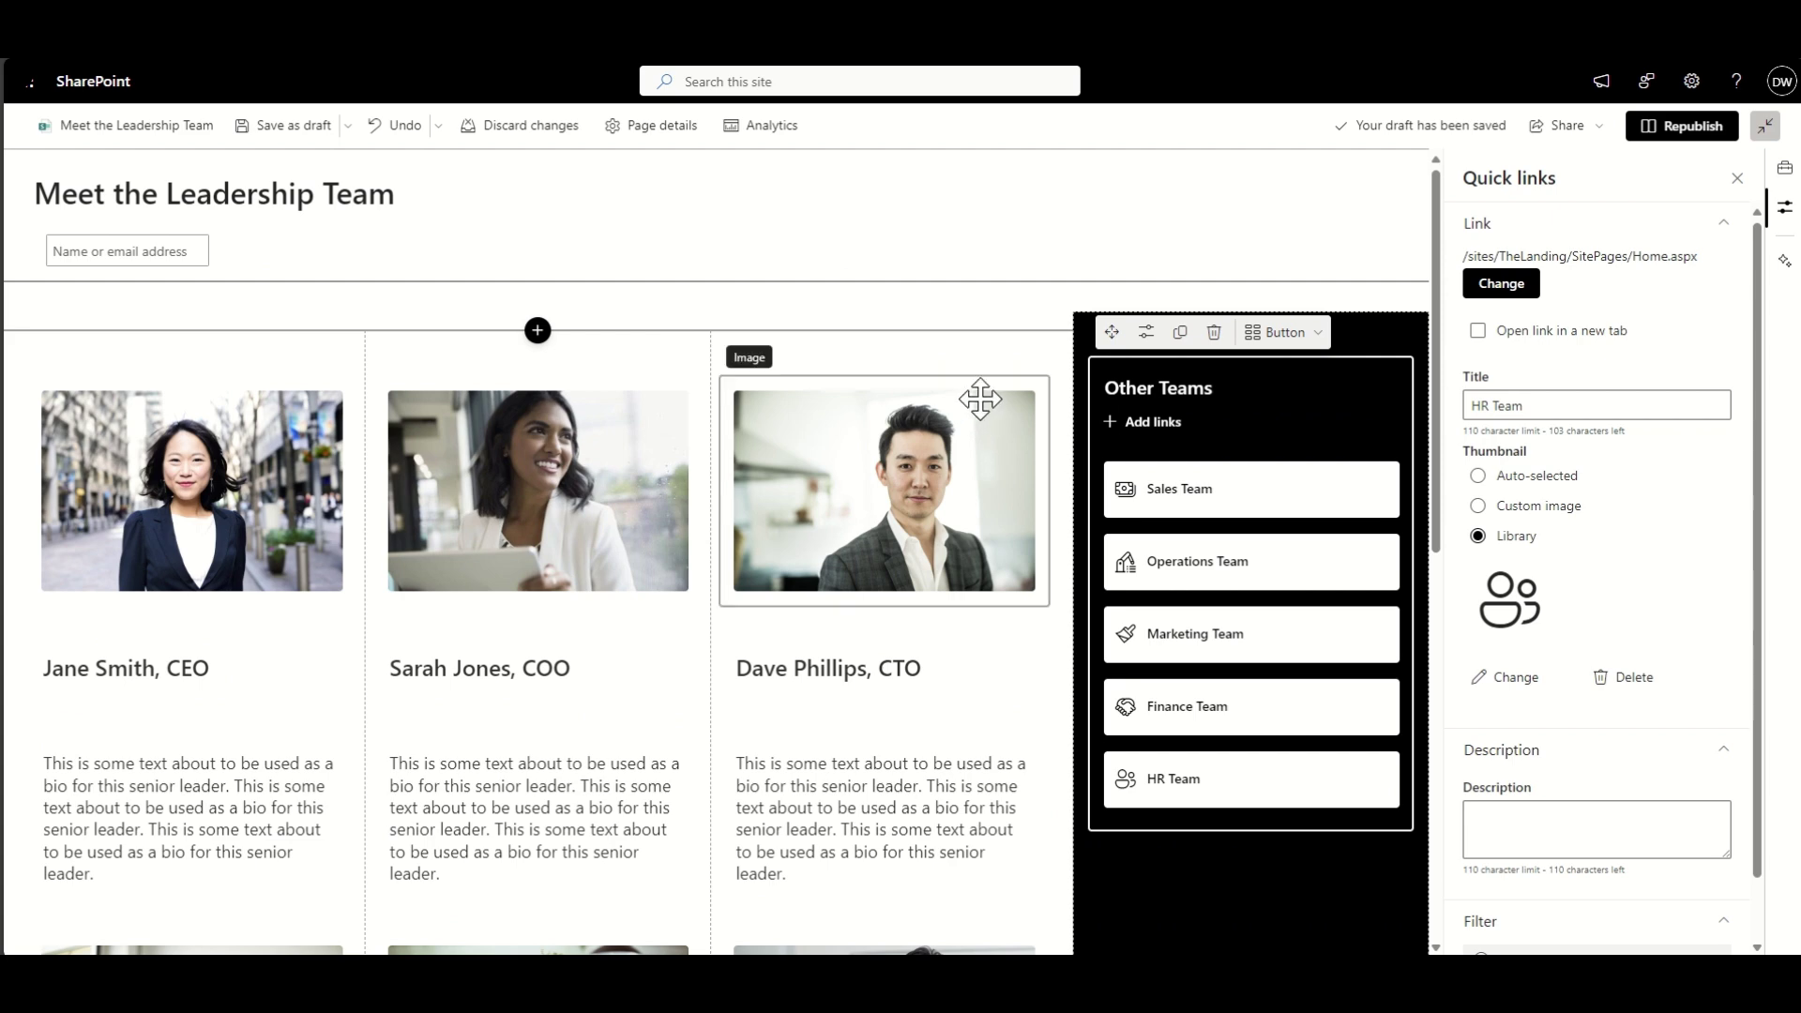
pyautogui.click(1695, 128)
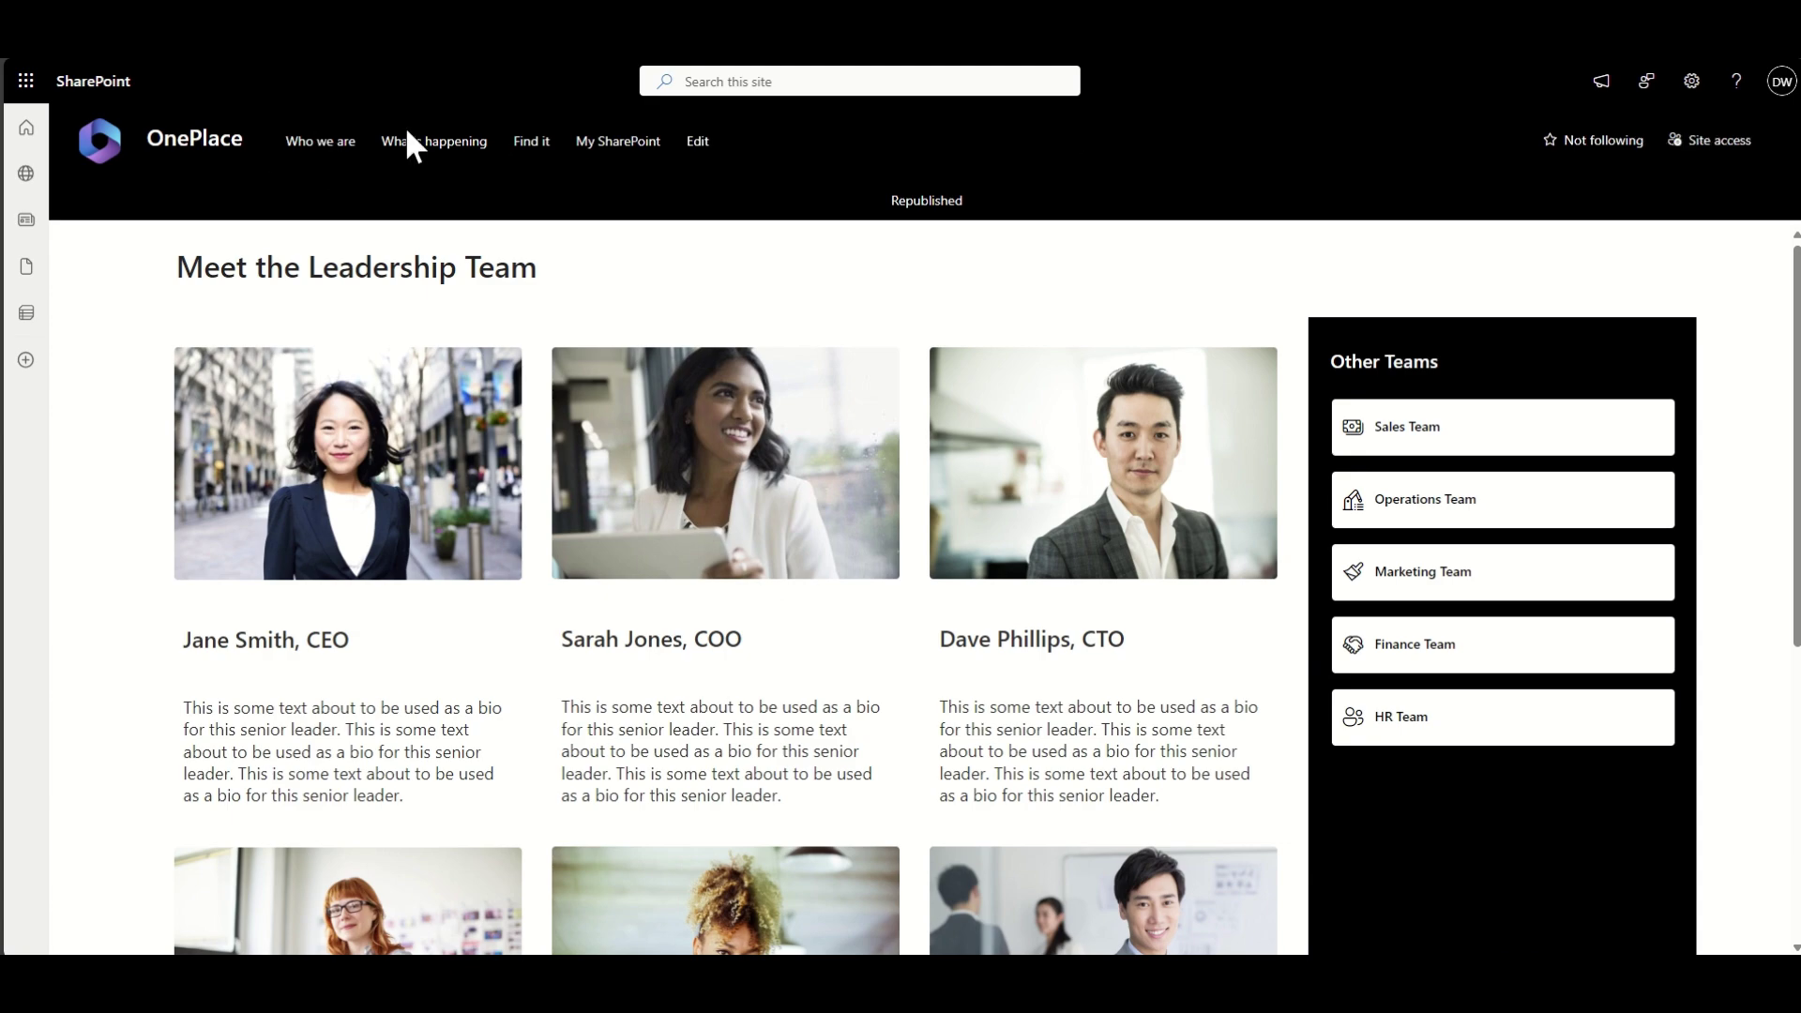
pyautogui.scroll(-5, 1751, 458)
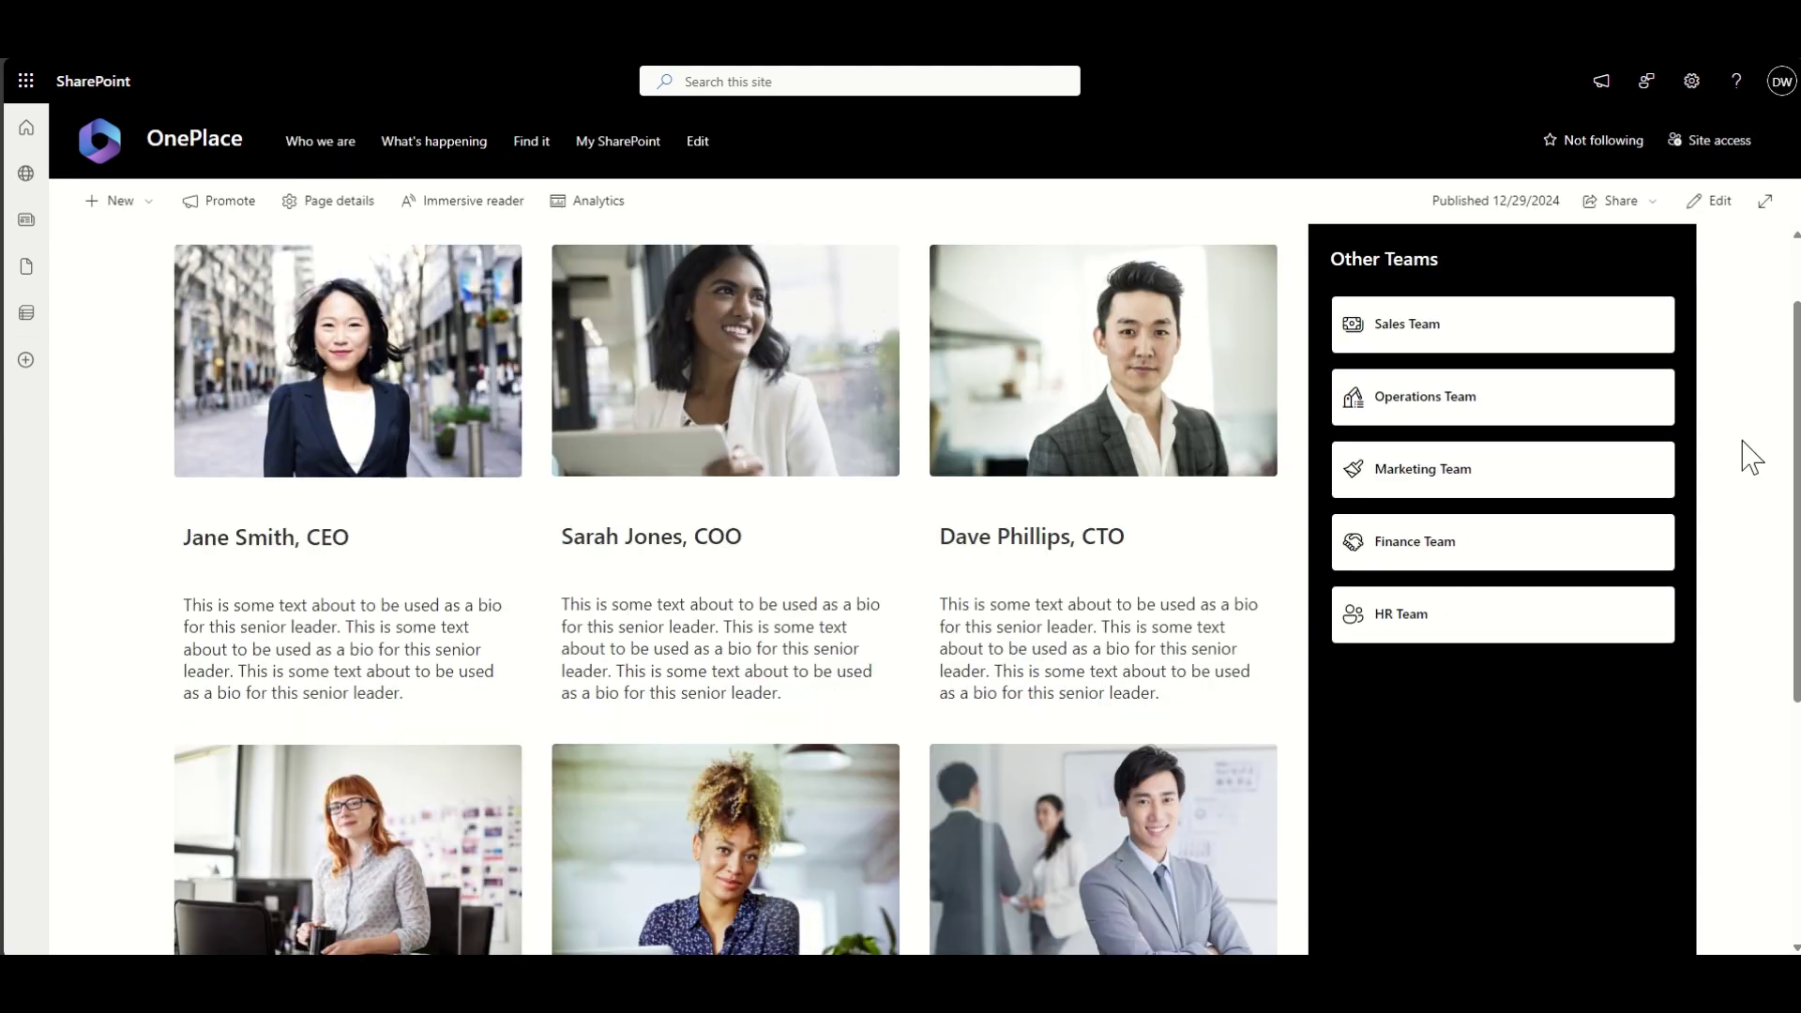
pyautogui.scroll(5, 1751, 458)
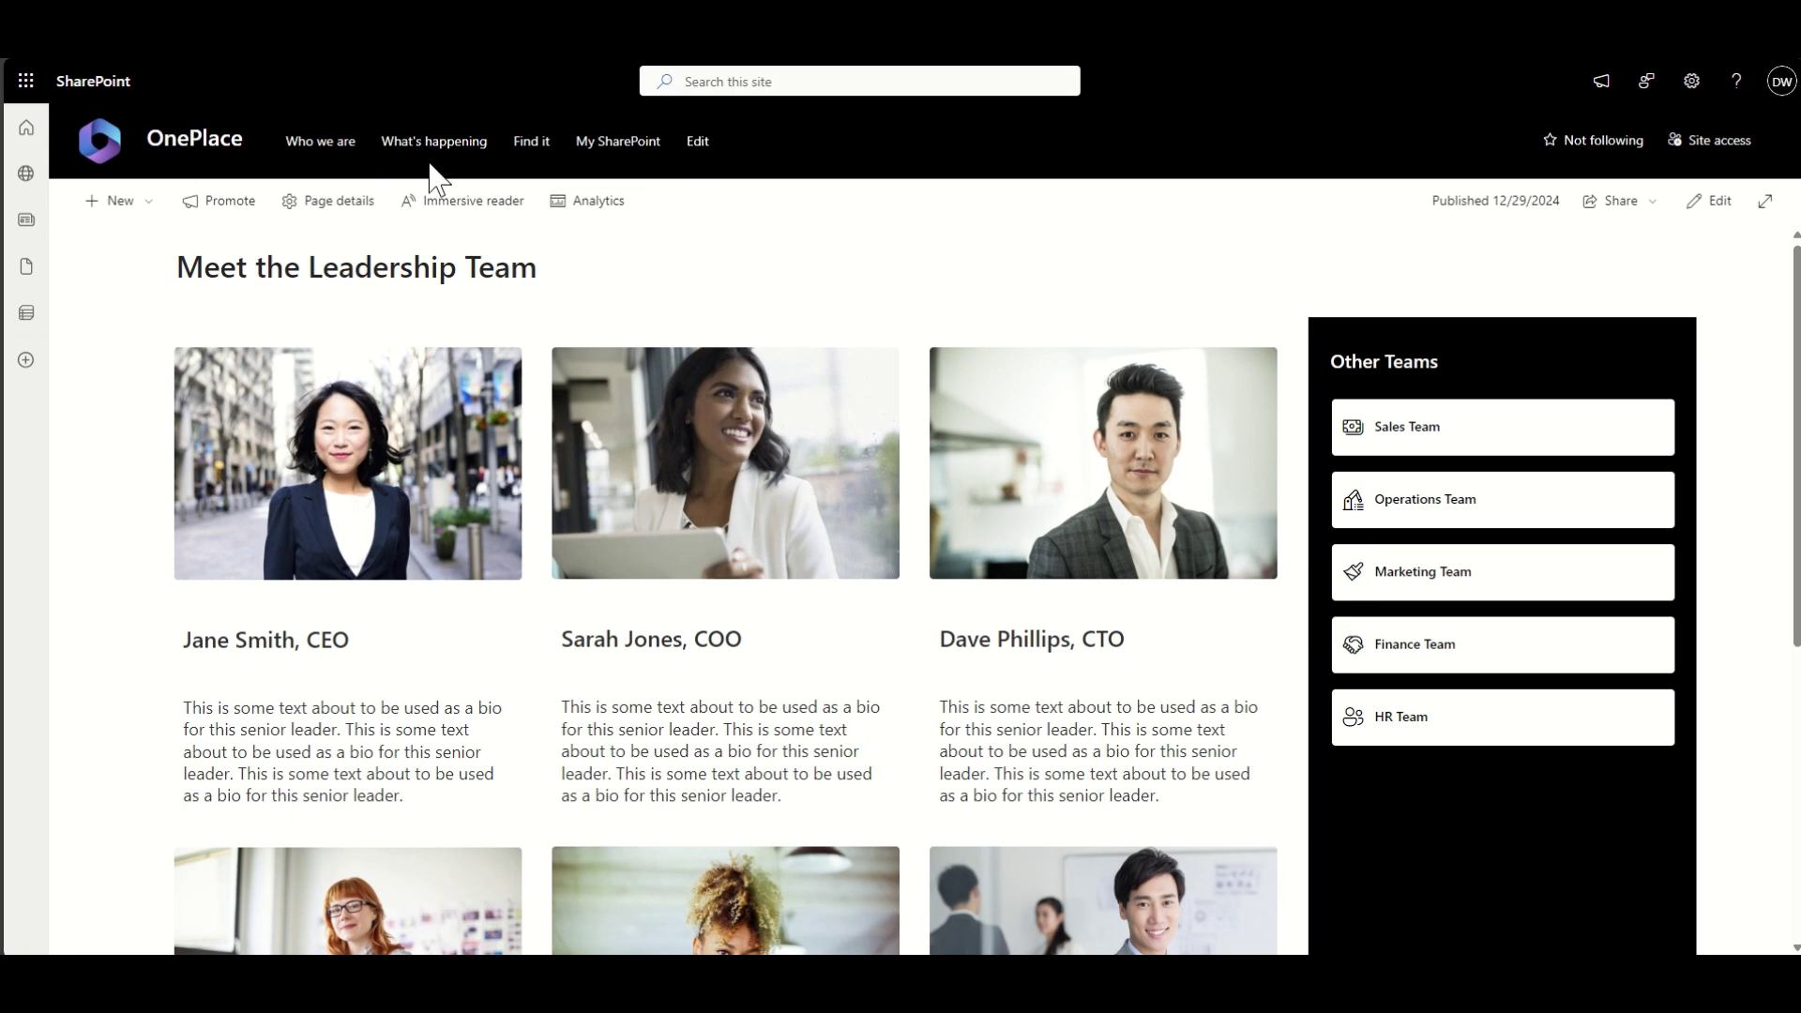
# Step: Add a Leadership Team navigation link to the page URL, nested as a sub link under Who we are
pyautogui.click(698, 146)
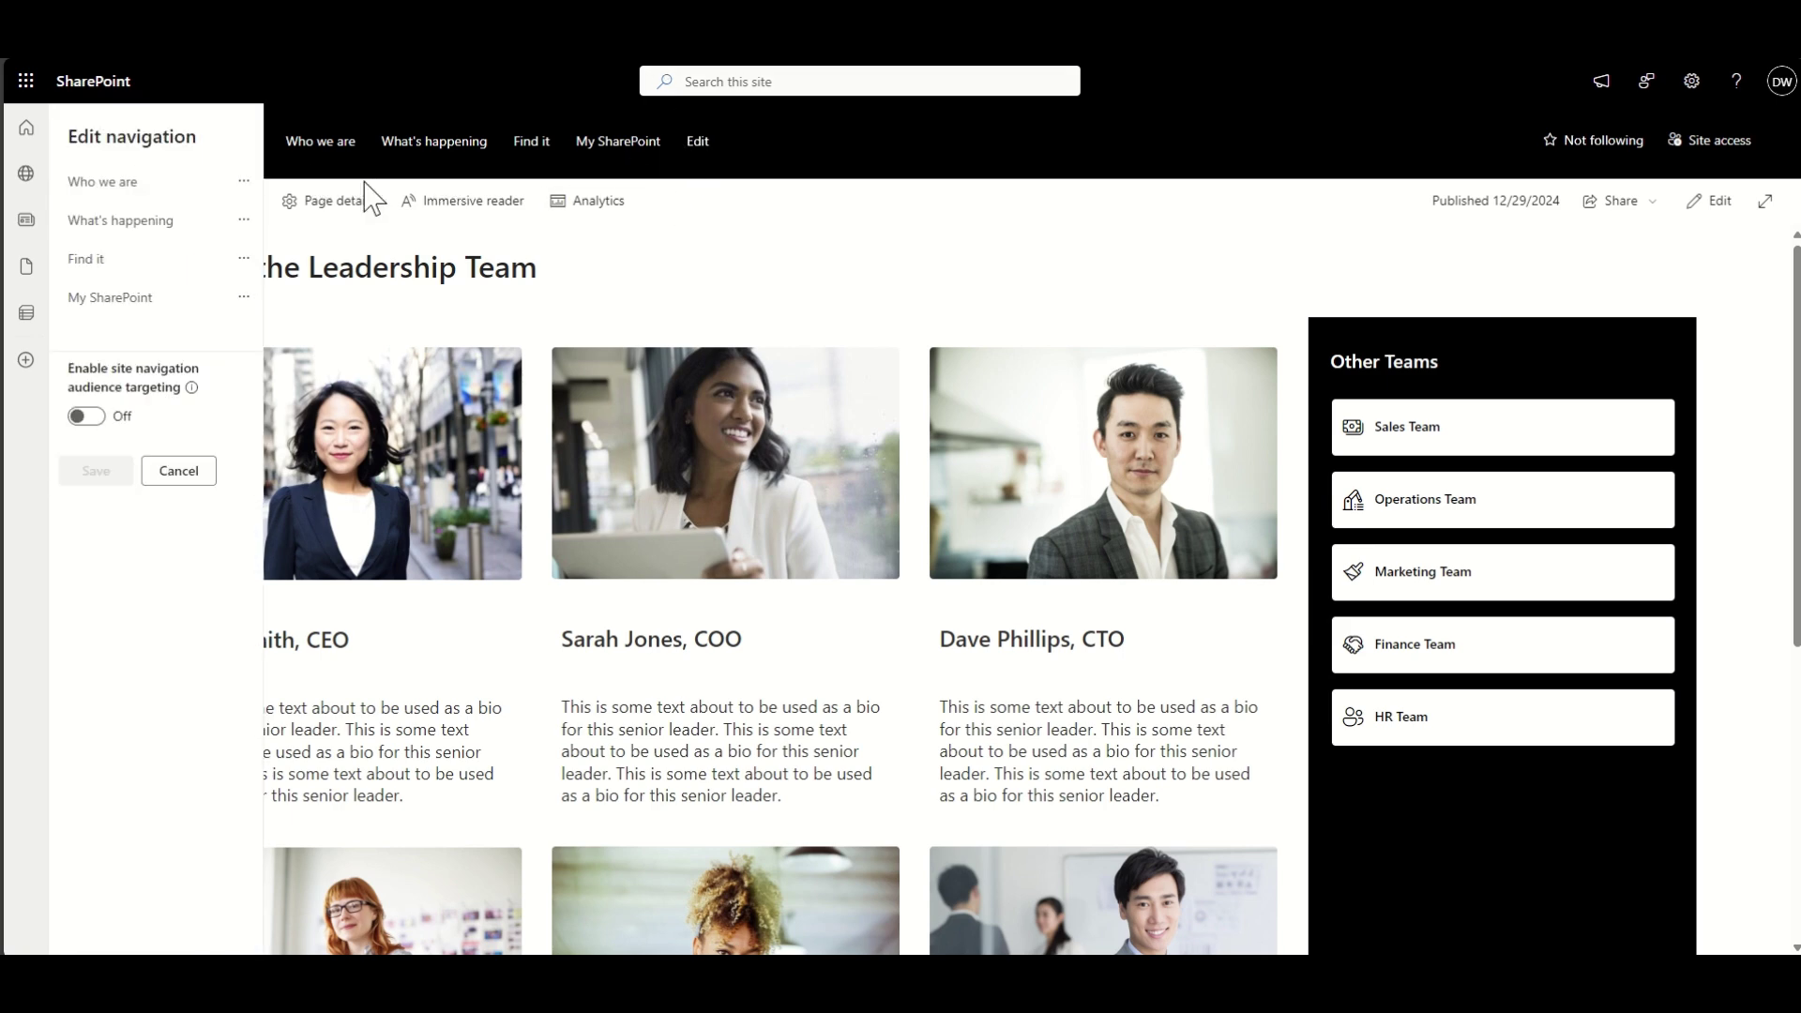
pyautogui.click(157, 202)
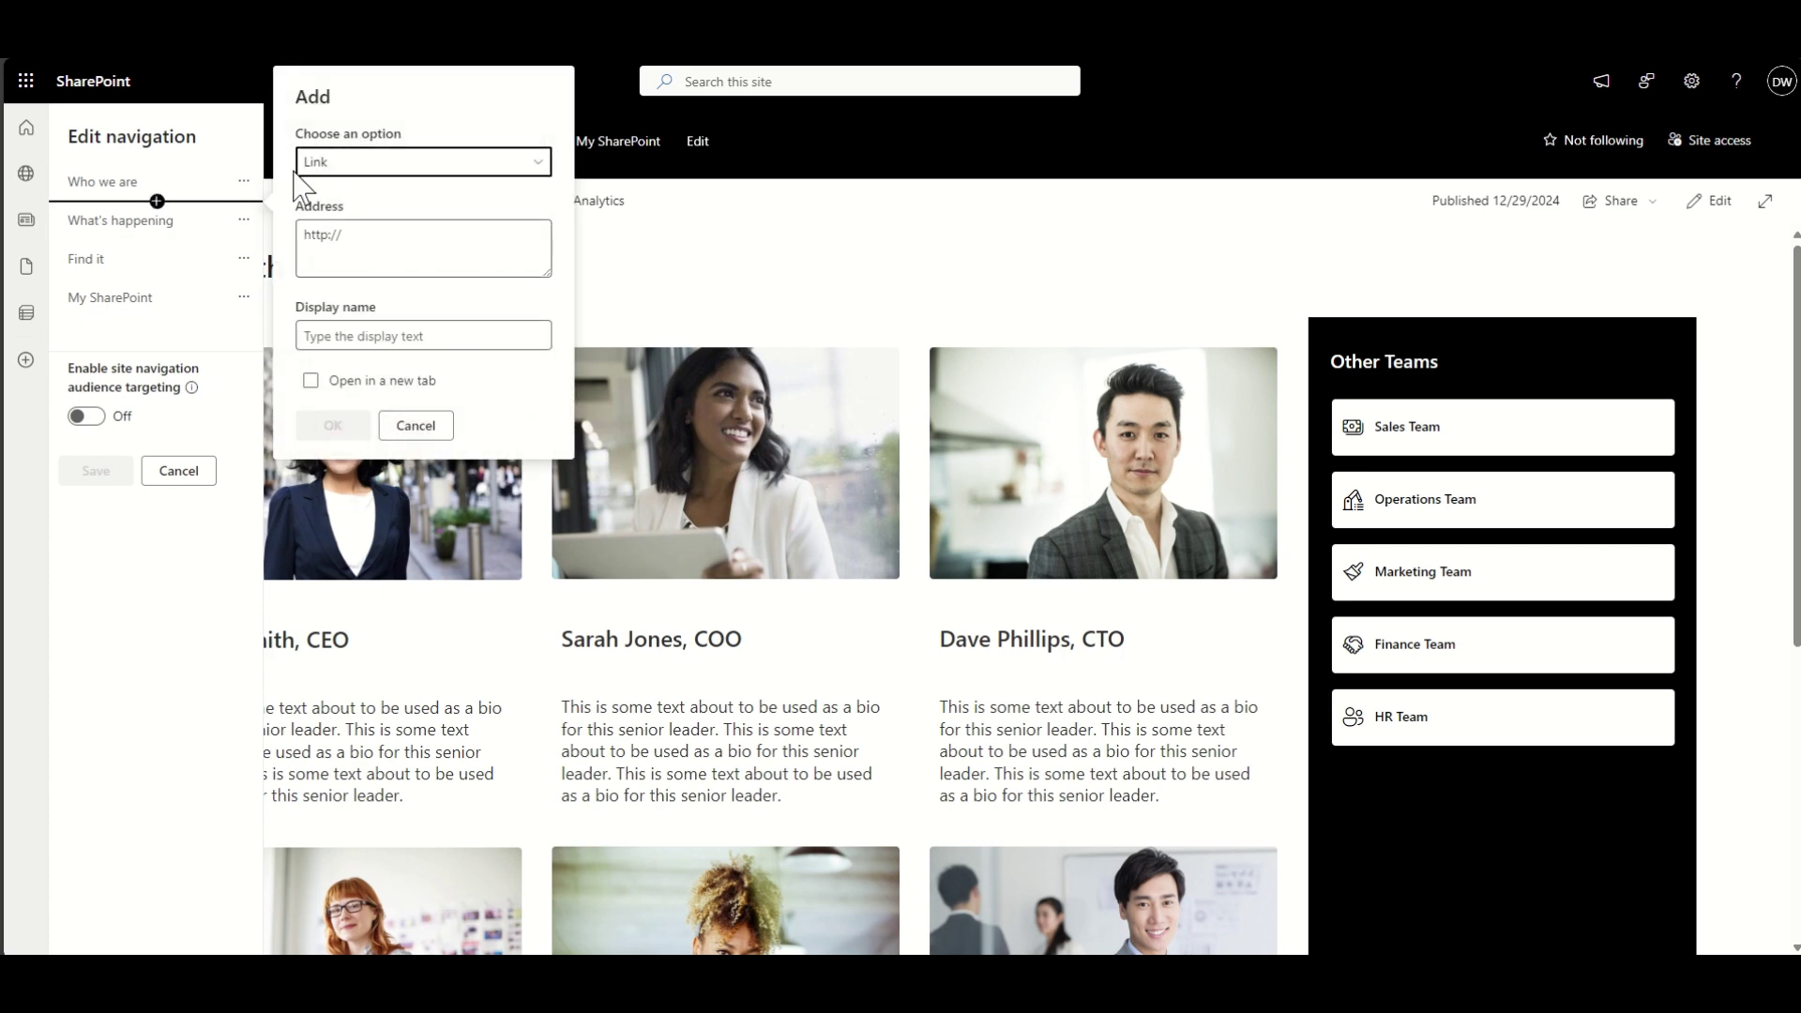
pyautogui.click(359, 242)
pyautogui.write('https://taskm.sharepoint.com/sites/TheLanding/SitePages/Meet-the-Leadership-Team.aspx')
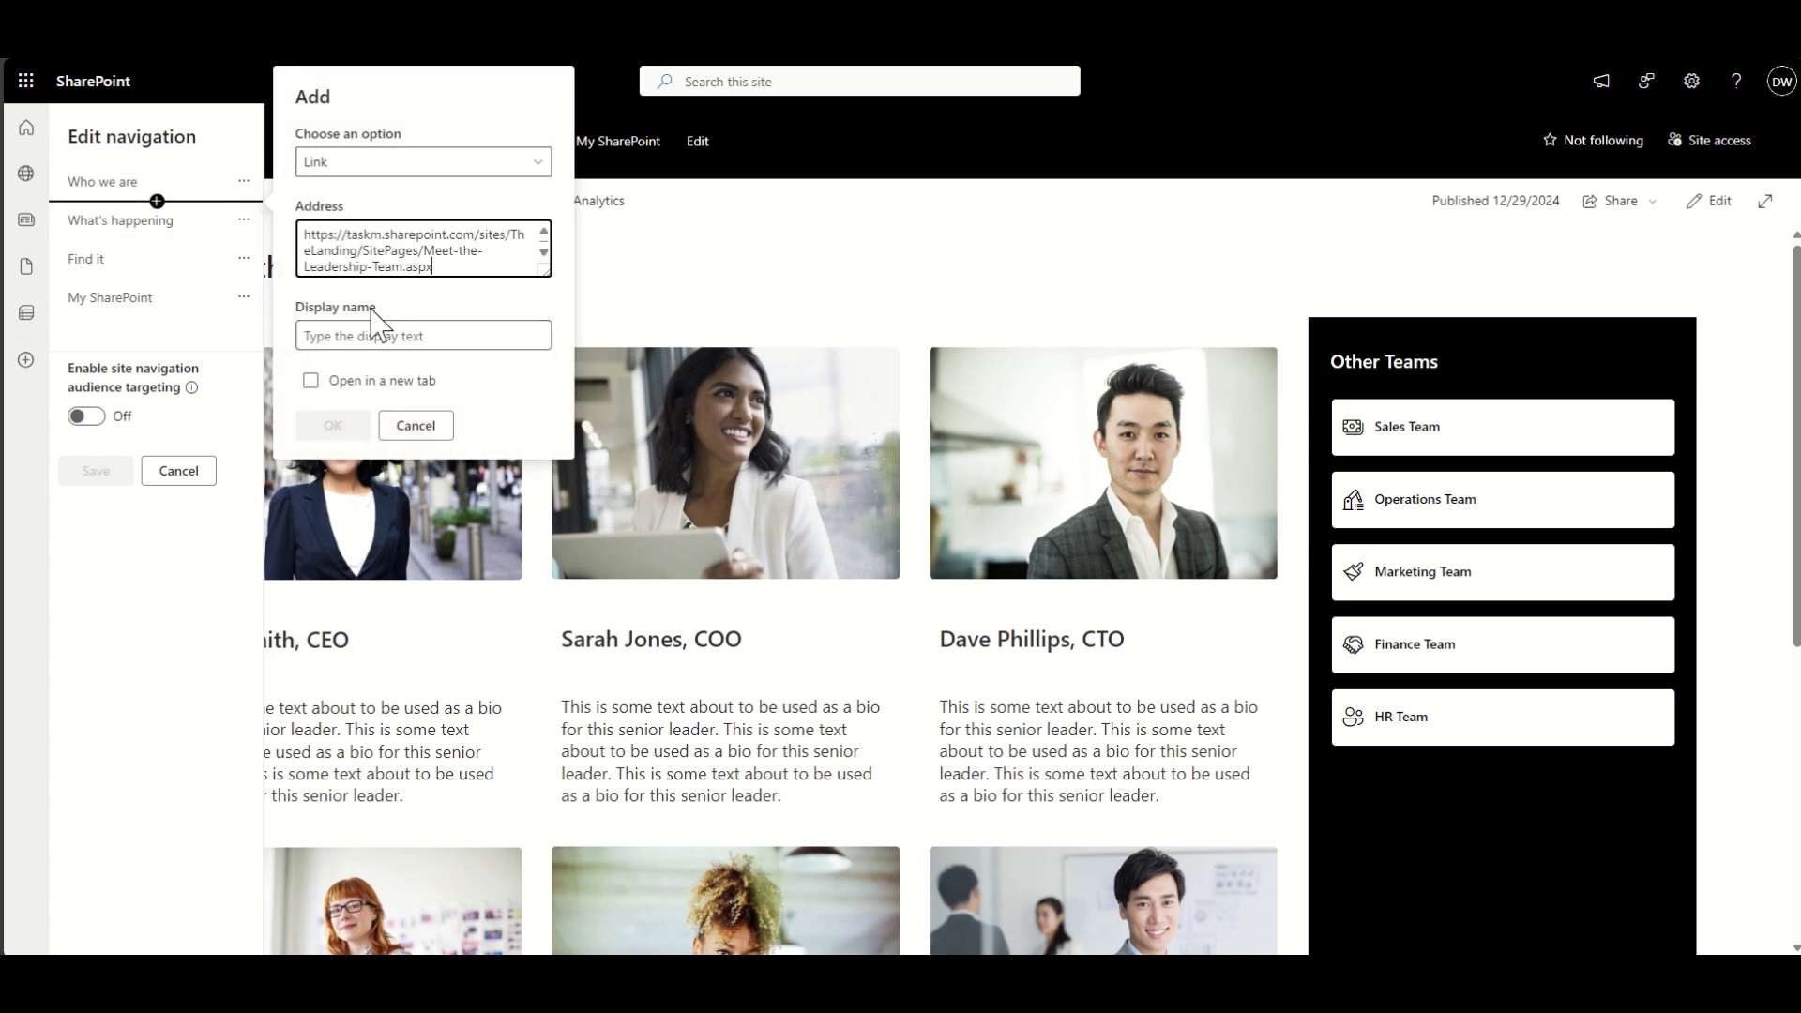
pyautogui.click(378, 336)
pyautogui.write('Leadership Team')
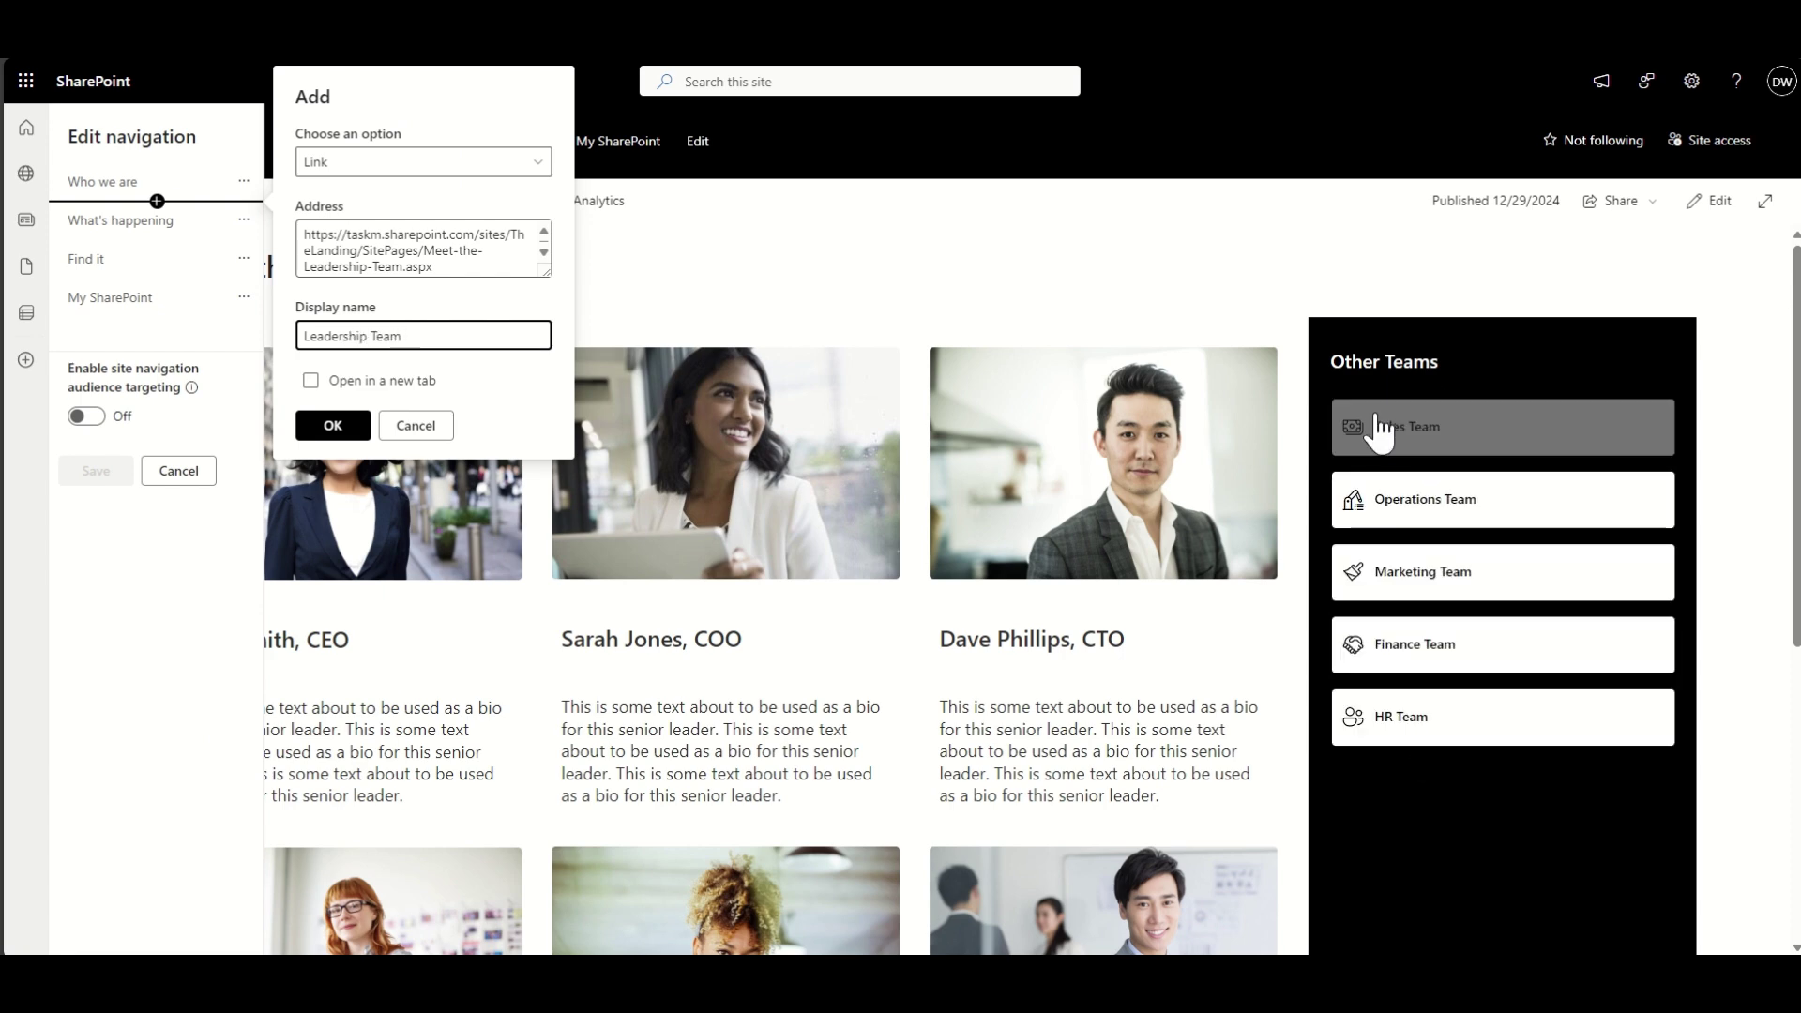
pyautogui.click(332, 427)
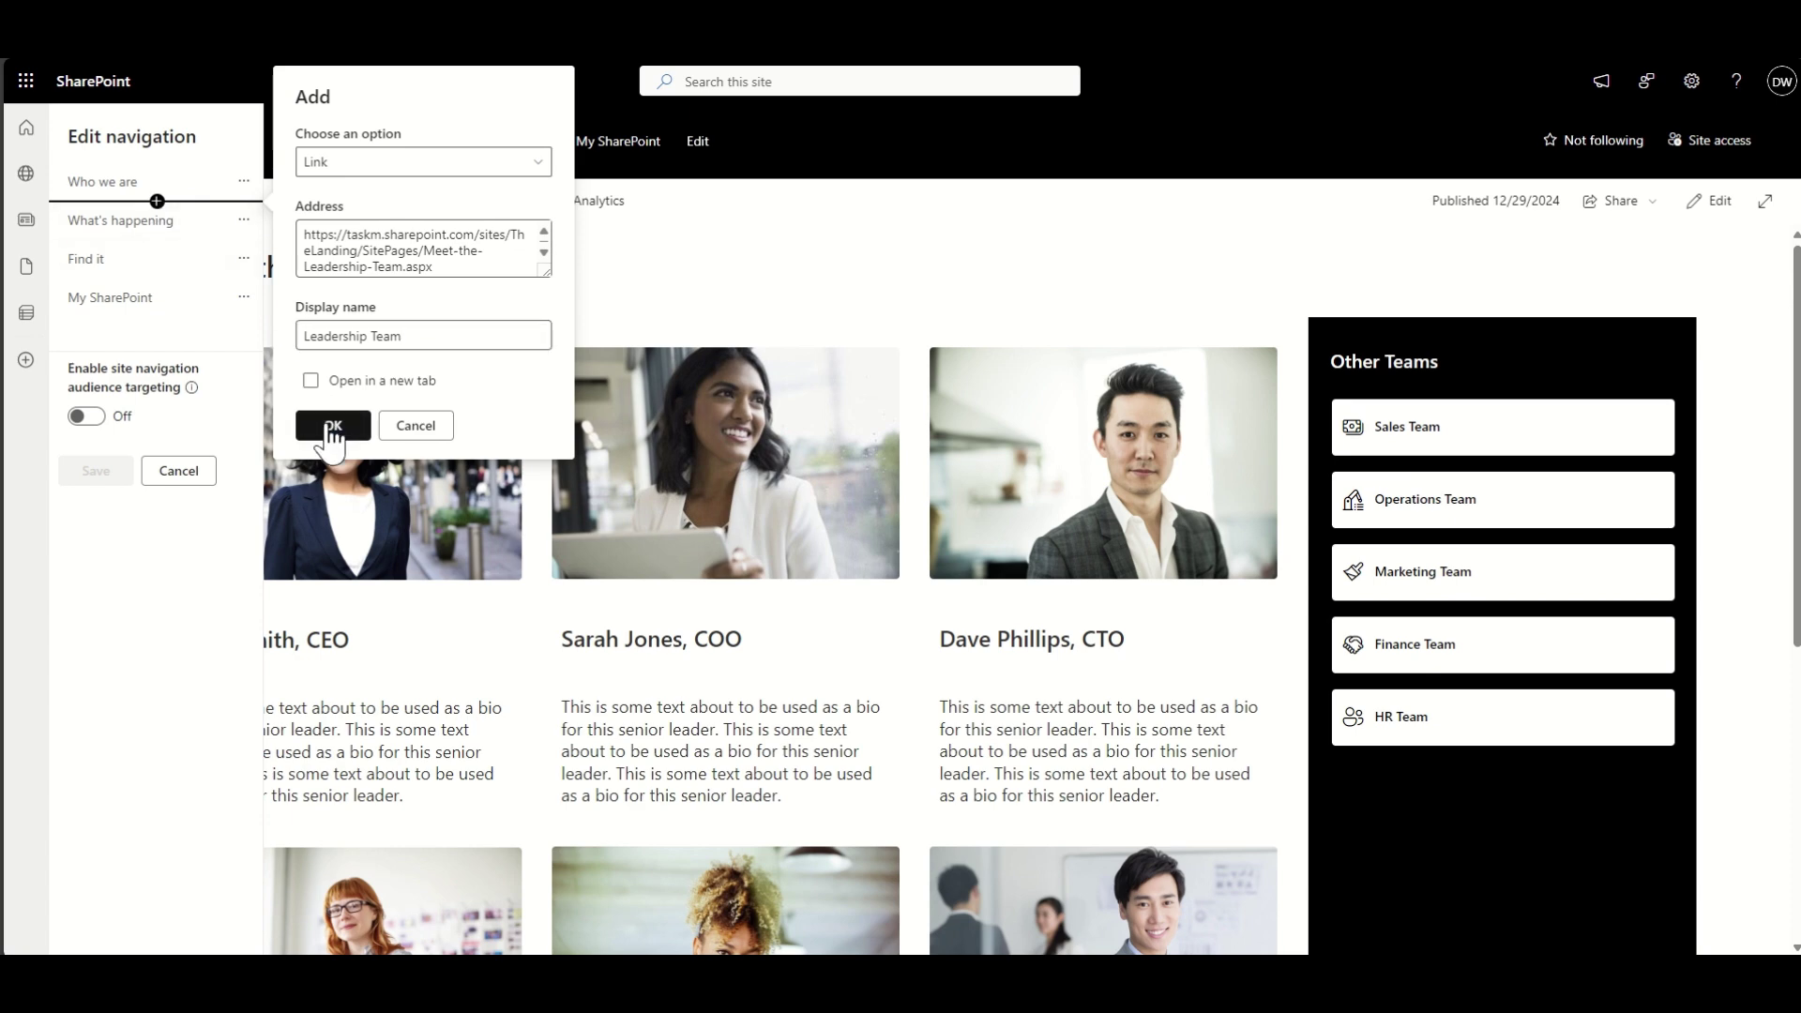
pyautogui.click(249, 223)
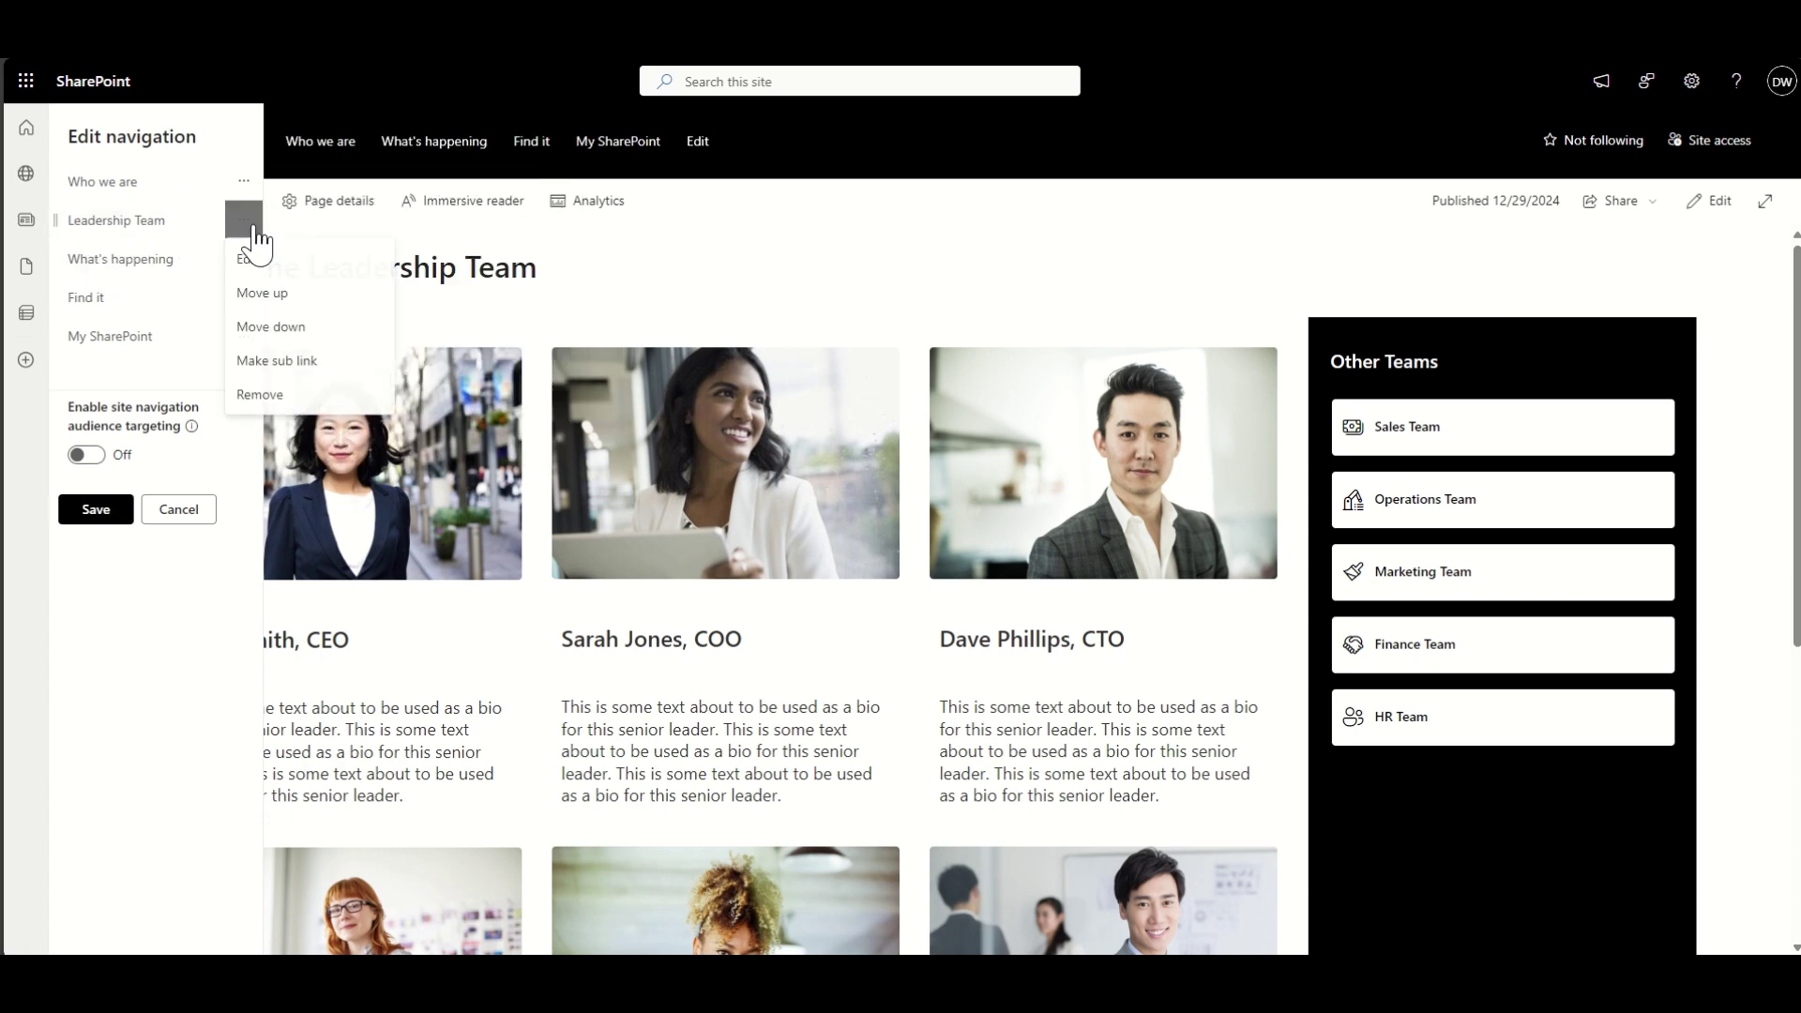
pyautogui.click(278, 364)
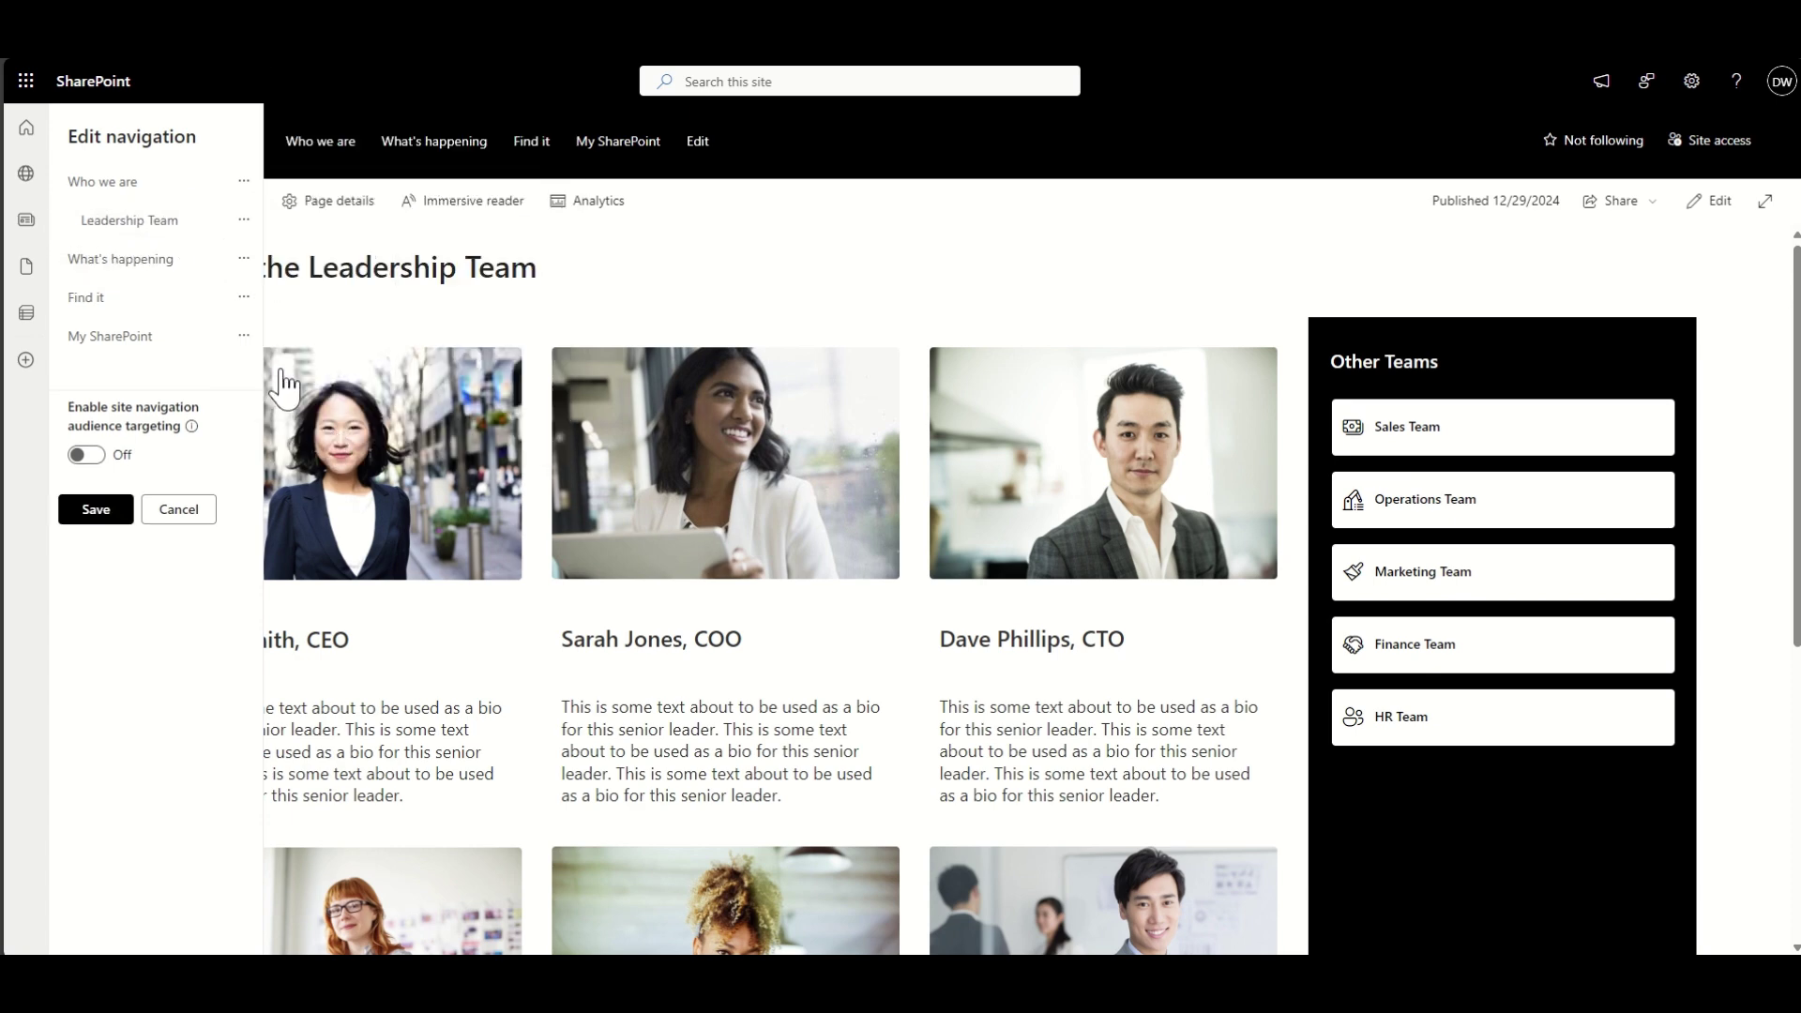
pyautogui.click(95, 512)
pyautogui.moveTo(347, 146)
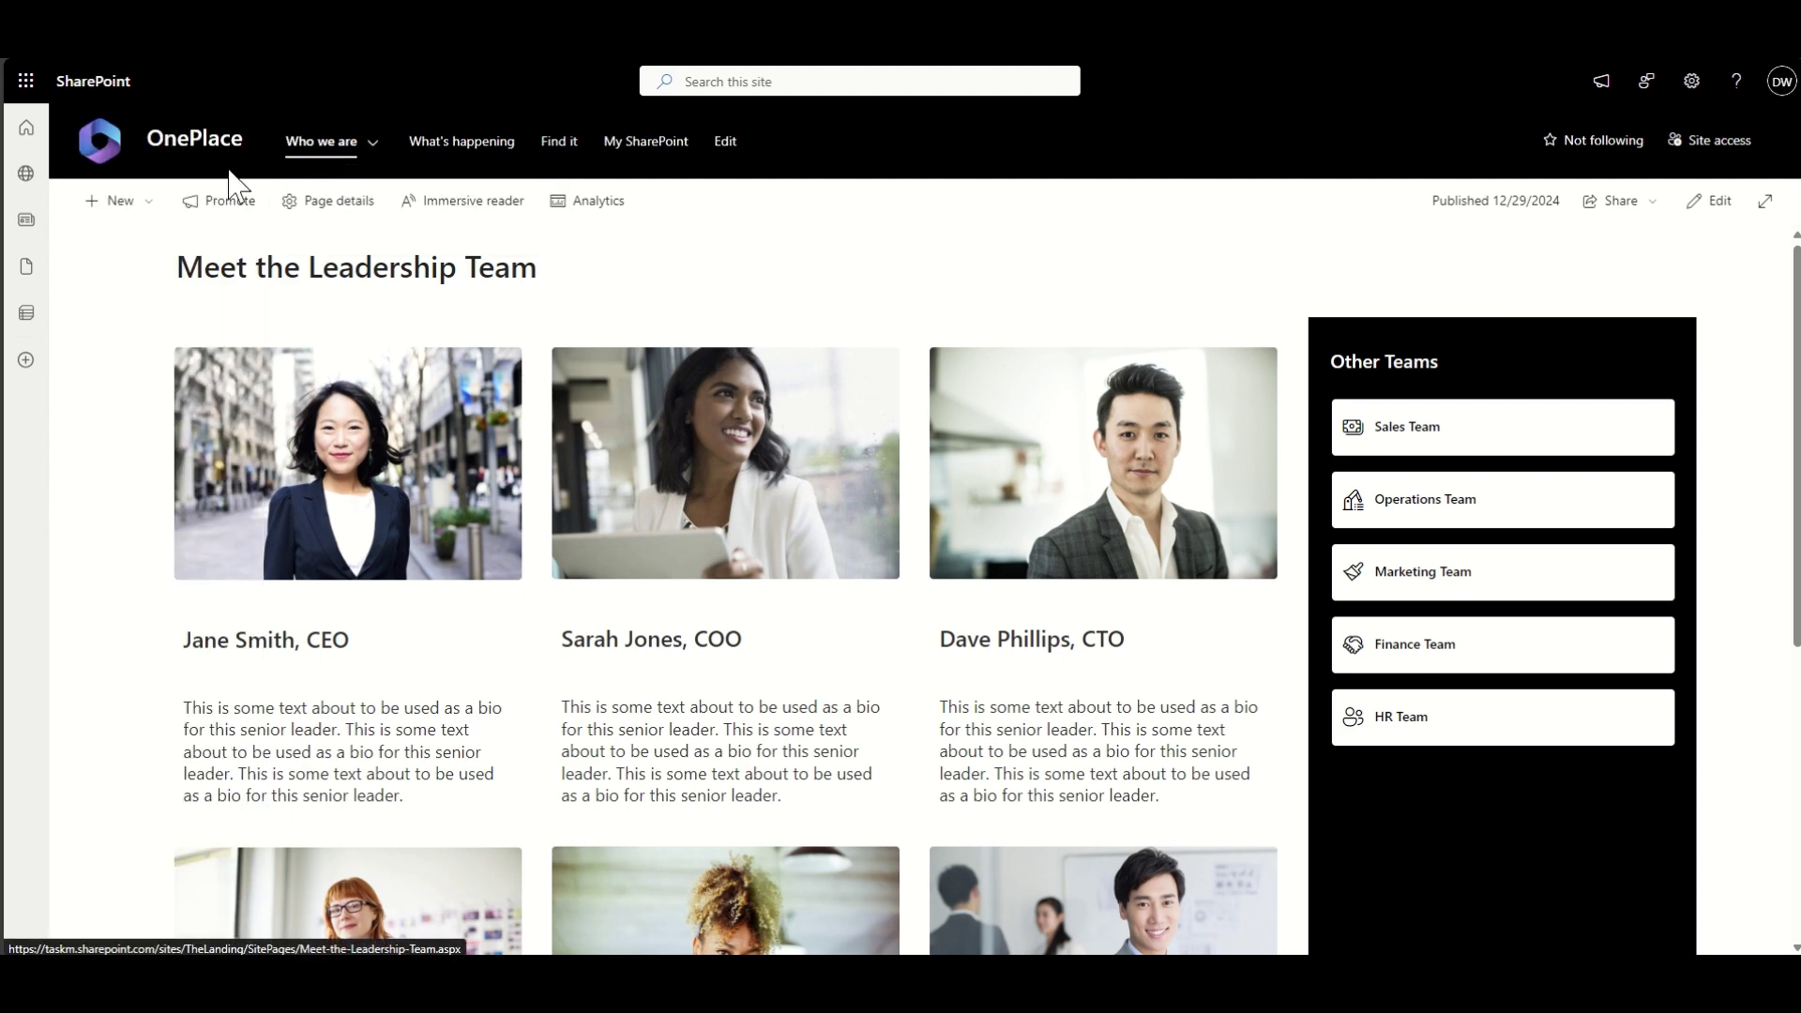
pyautogui.click(191, 148)
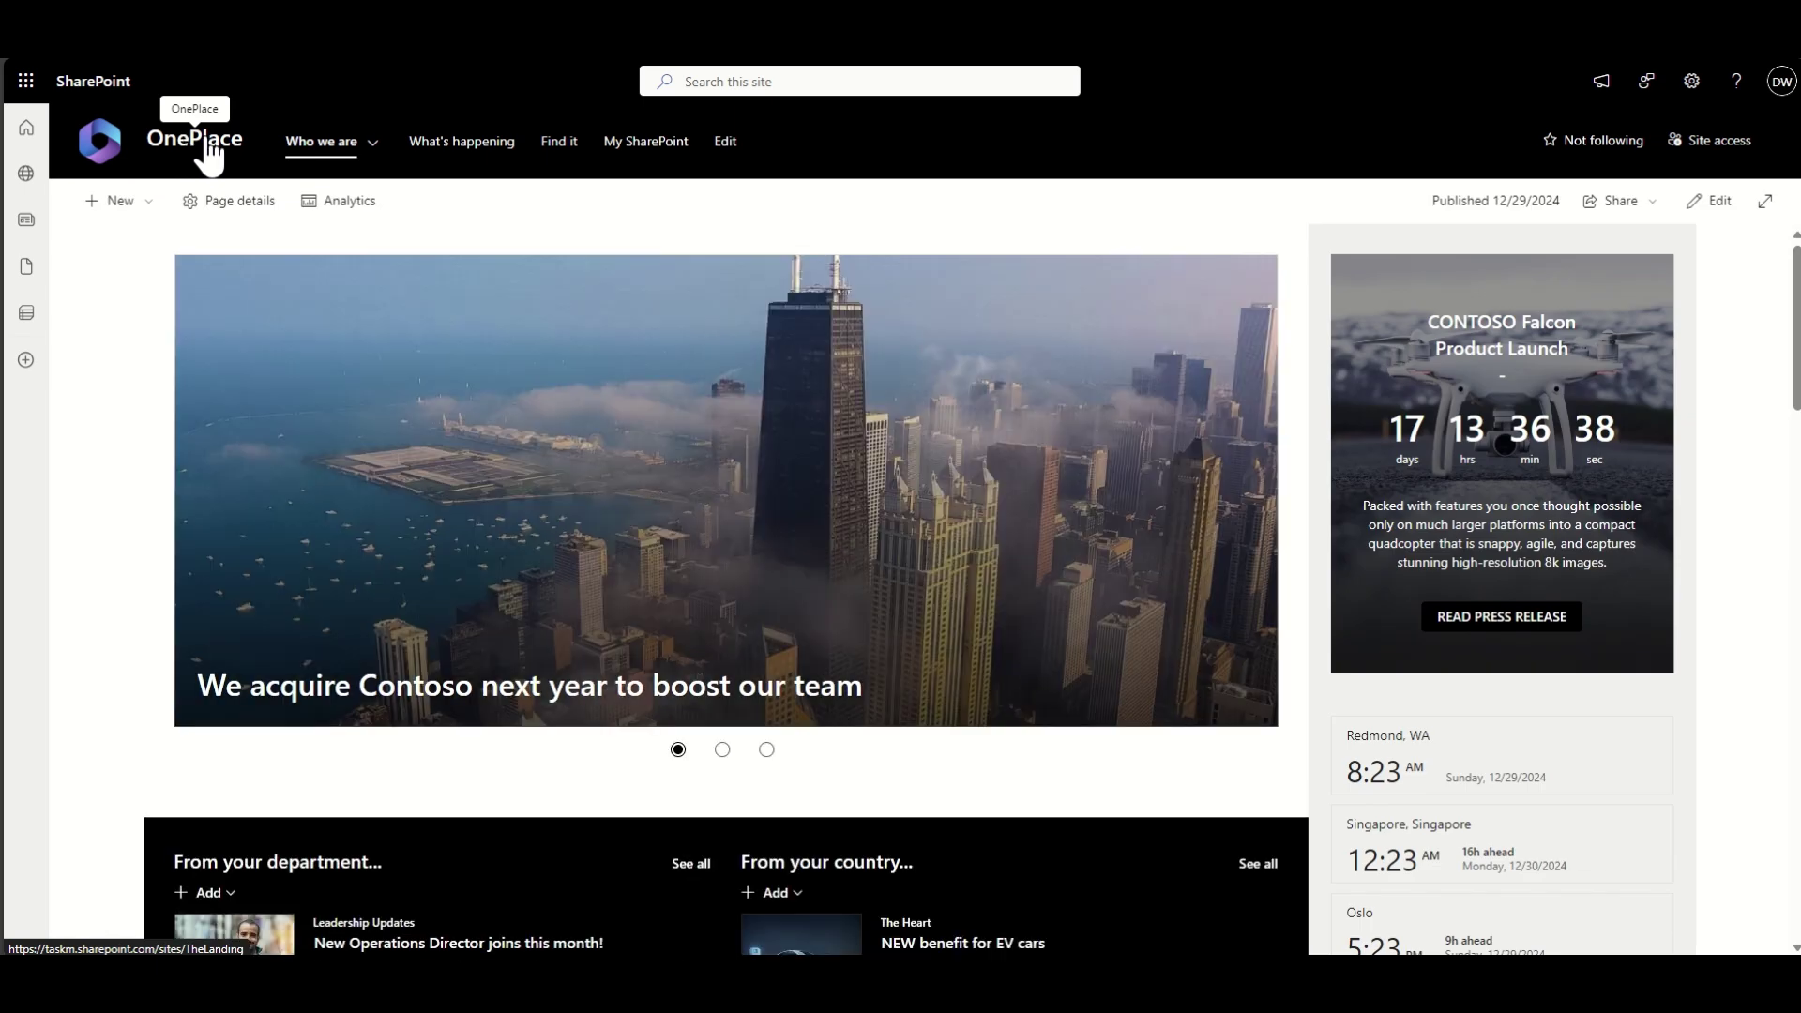
pyautogui.moveTo(345, 161)
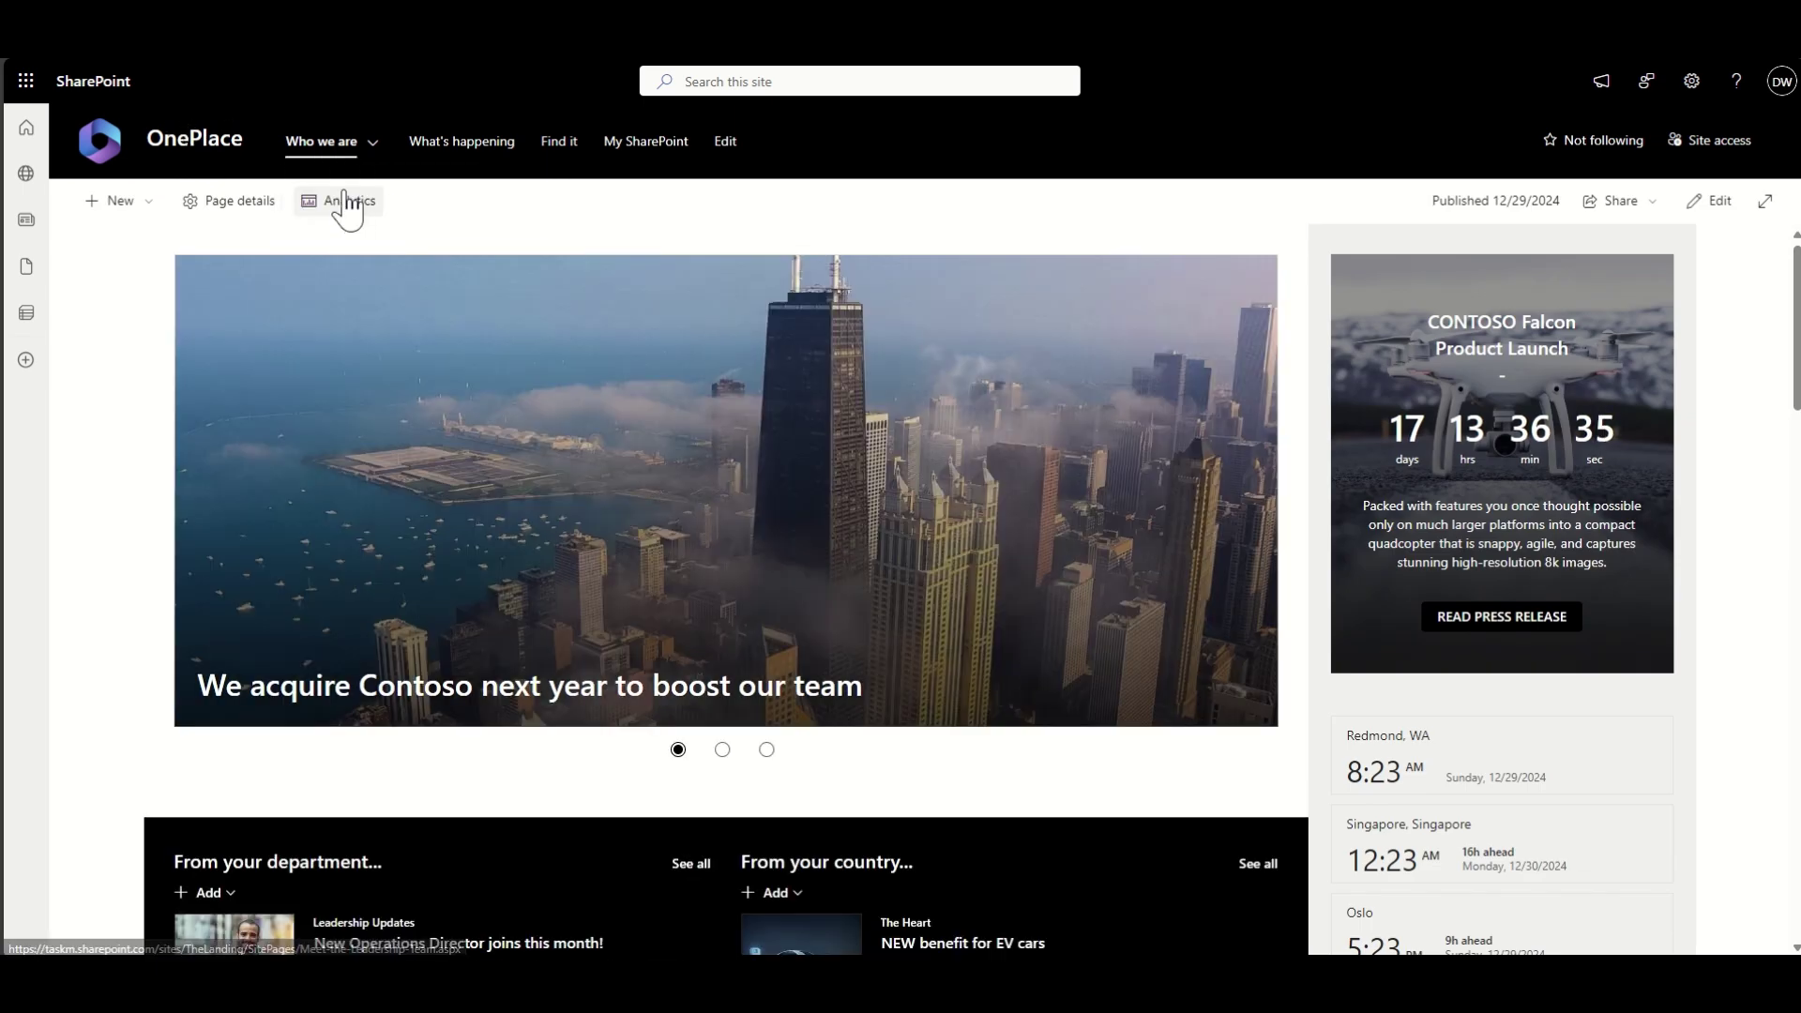
pyautogui.click(350, 215)
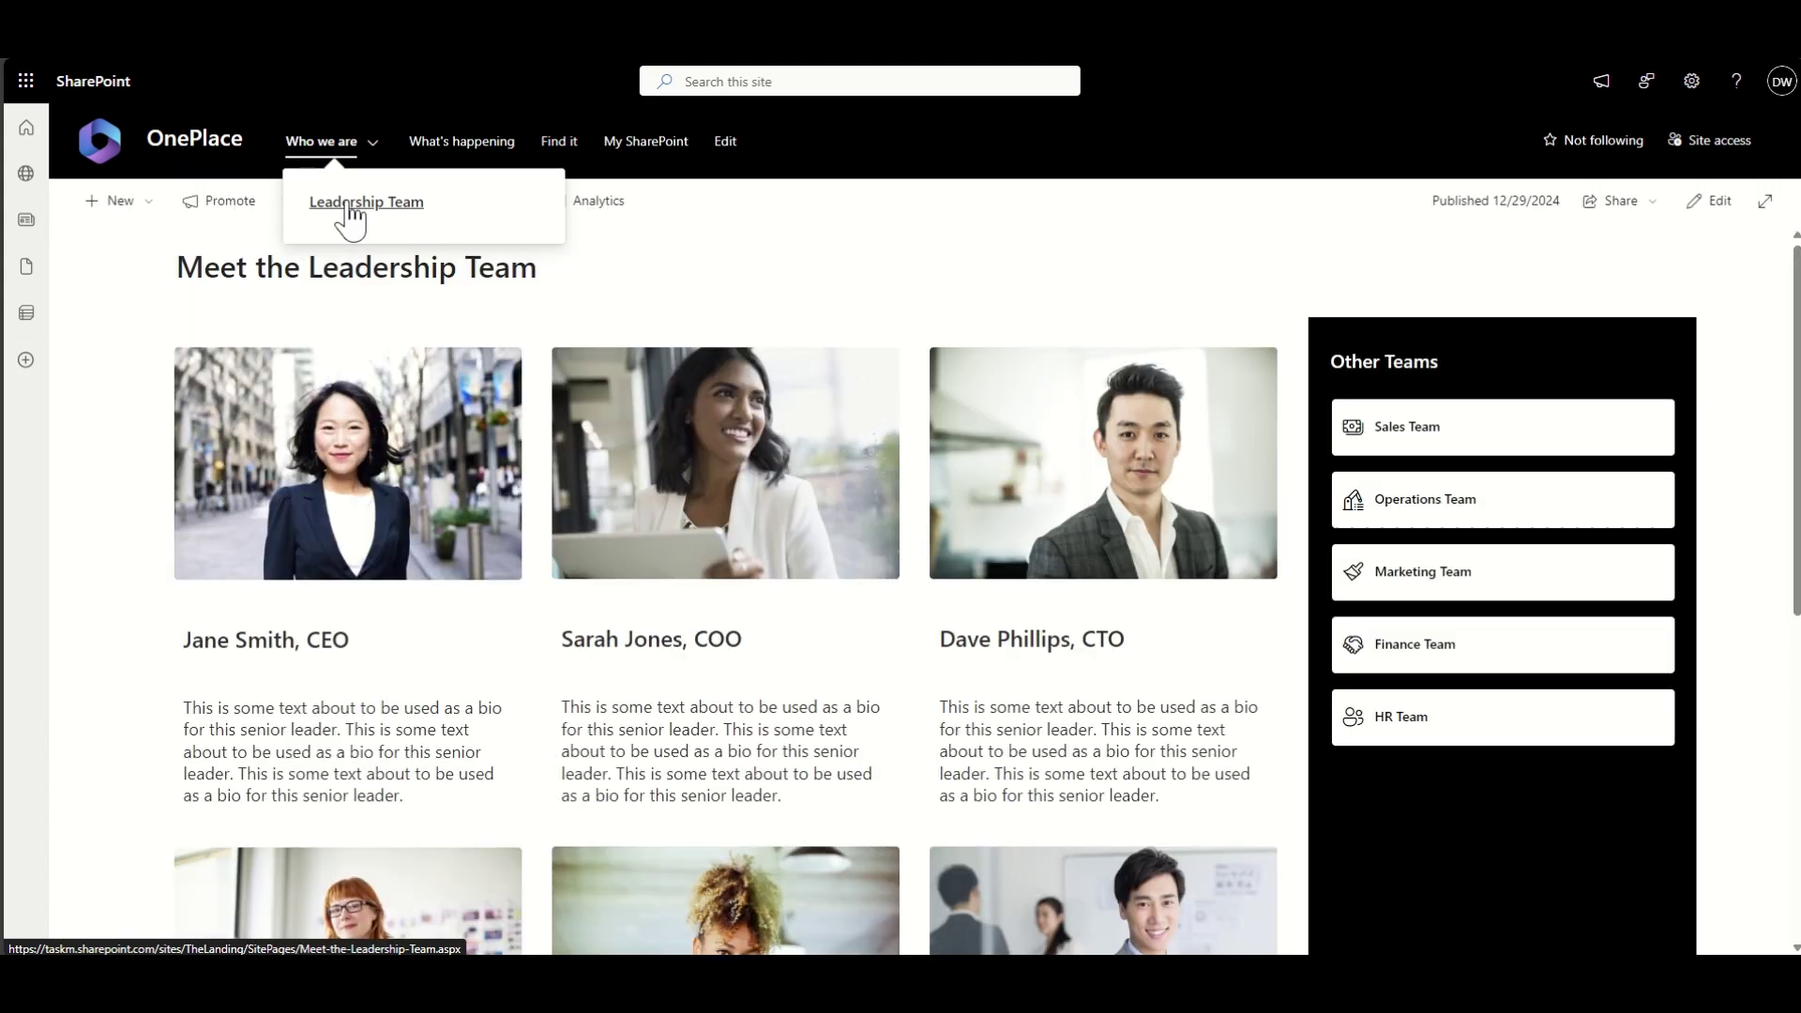
pyautogui.scroll(-3, 125, 406)
pyautogui.scroll(-3, 125, 406)
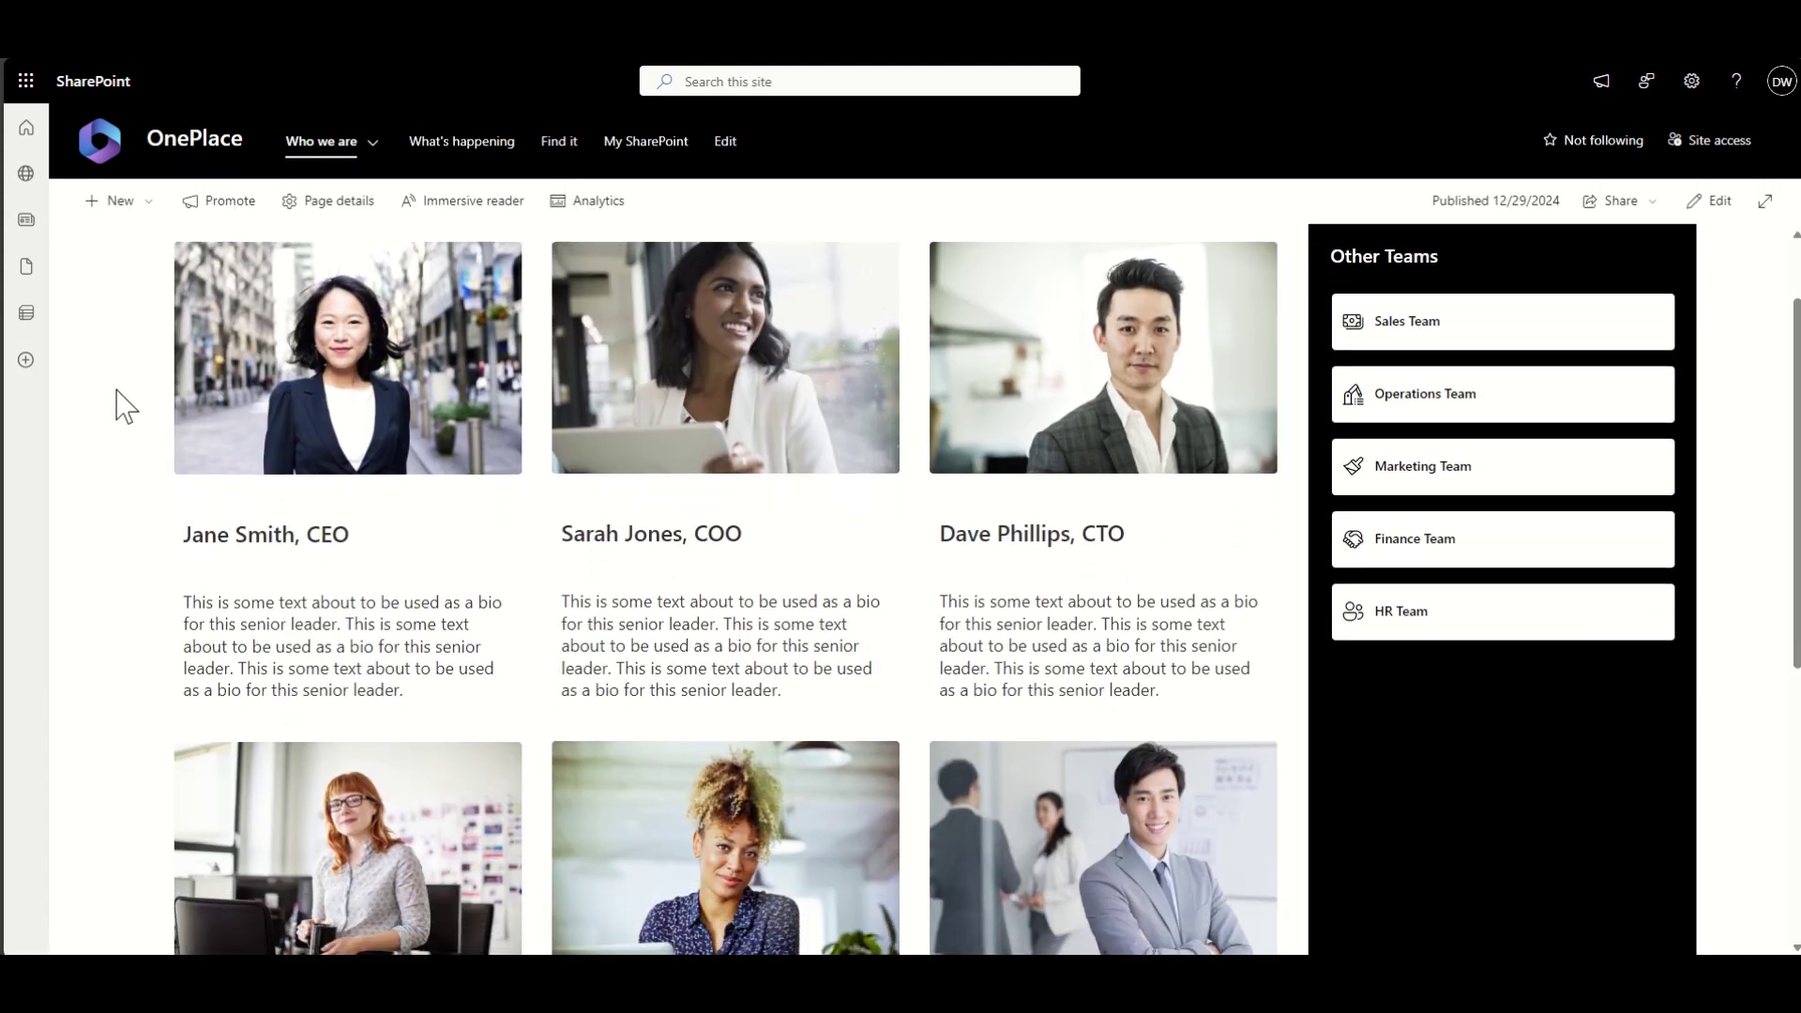